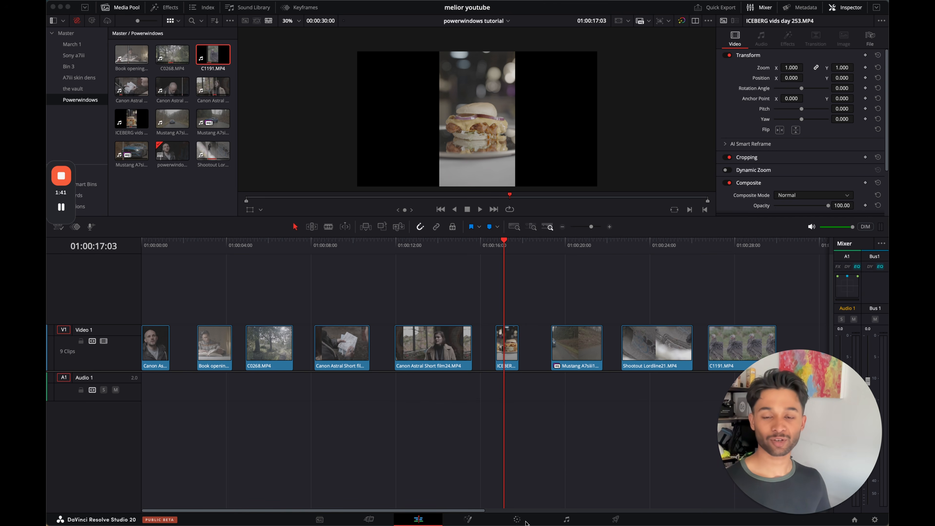
# Open the burger clip on the Color page and hide the timeline and the gallery.
pyautogui.click(517, 519)
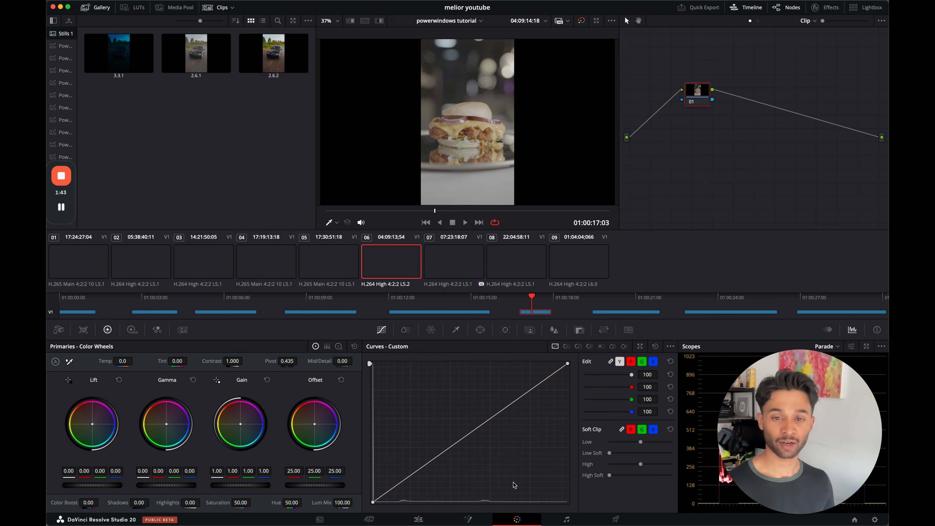
pyautogui.click(744, 8)
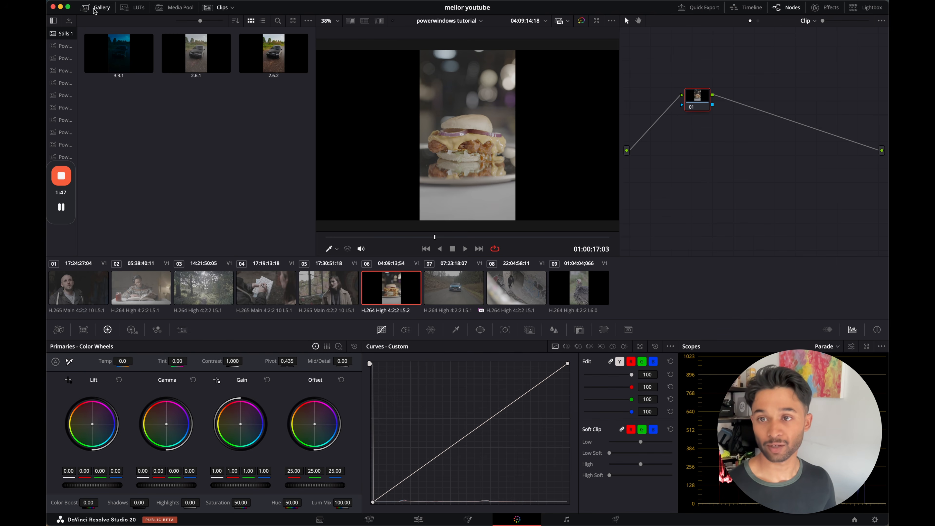
pyautogui.click(98, 7)
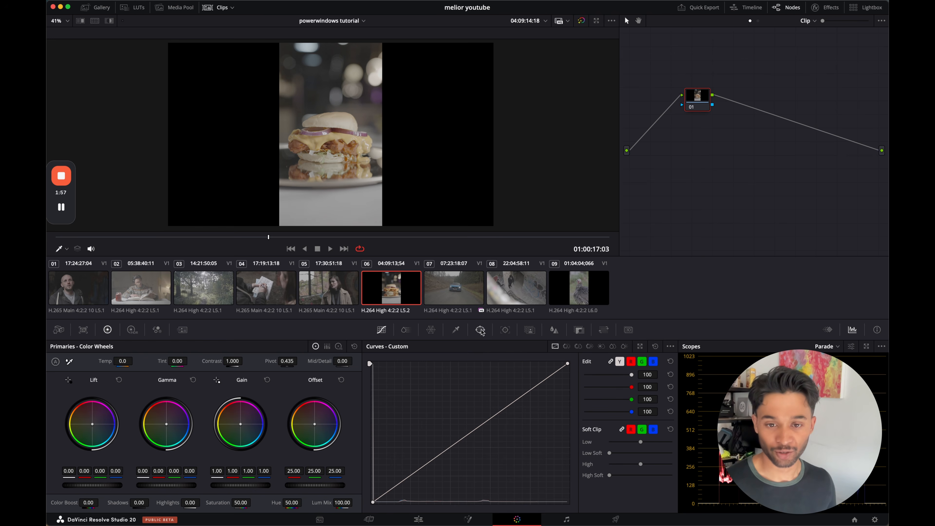
# Add a circular power window to node 01 over the burger and turn on the highlight view.
pyautogui.click(481, 330)
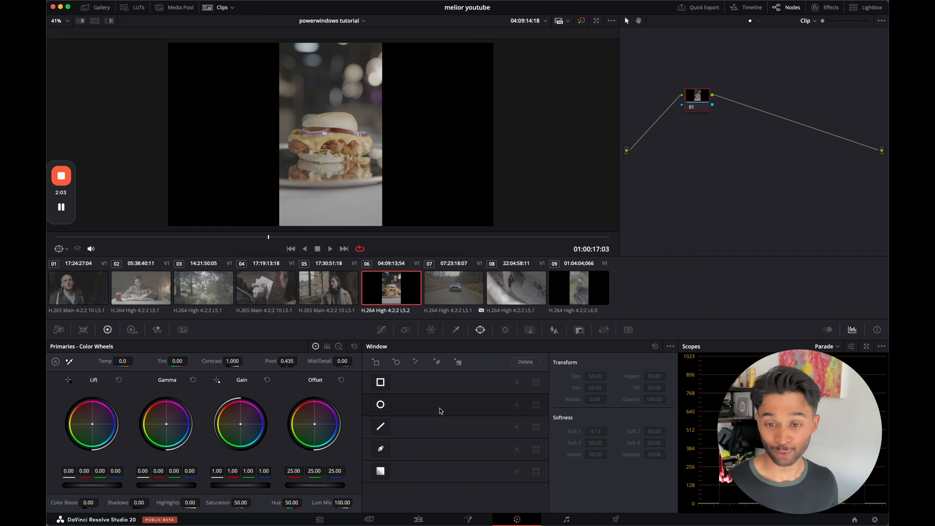
pyautogui.click(381, 405)
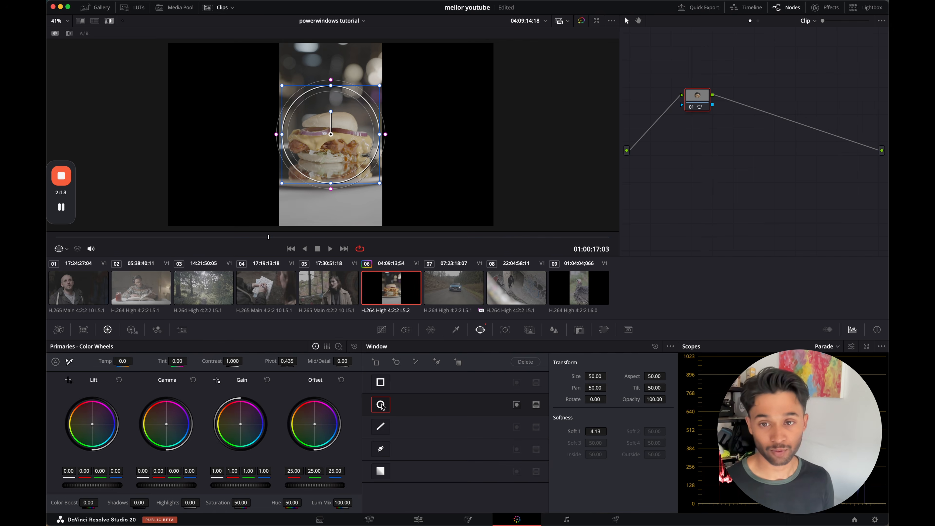
pyautogui.hotkey('shift', 'h')
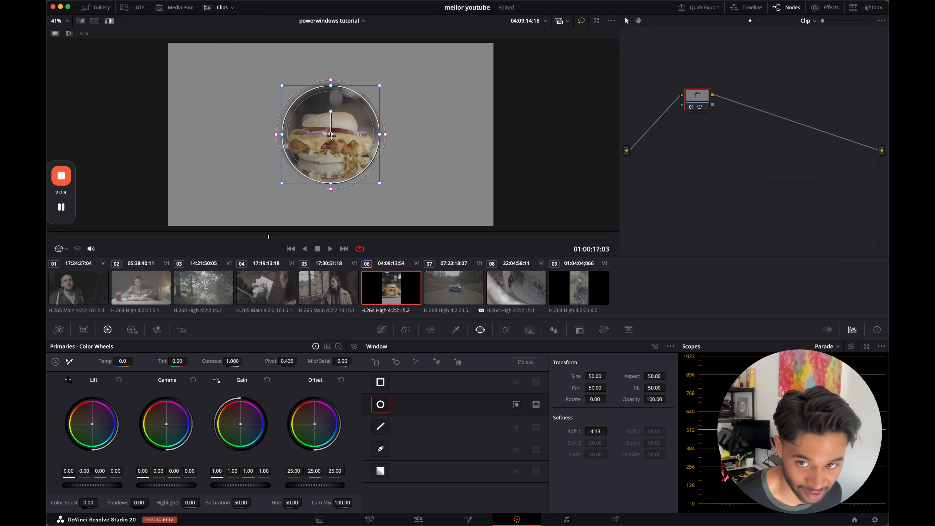
# Enlarge the circular window to a size of about 51.8, set Soft 1 to about 4.16 and reposition it over the burger.
pyautogui.moveTo(331, 136)
pyautogui.mouseDown()
pyautogui.moveTo(362, 141)
pyautogui.moveTo(334, 149)
pyautogui.moveTo(453, 132)
pyautogui.moveTo(311, 150)
pyautogui.moveTo(341, 142)
pyautogui.mouseUp()
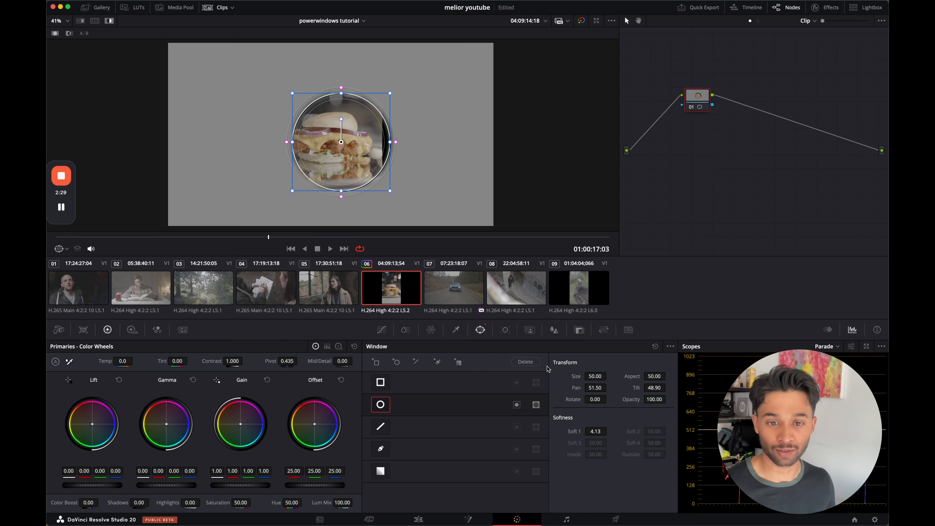
pyautogui.moveTo(601, 386)
pyautogui.mouseDown()
pyautogui.moveTo(468, 254)
pyautogui.moveTo(595, 386)
pyautogui.moveTo(647, 382)
pyautogui.moveTo(600, 376)
pyautogui.mouseUp()
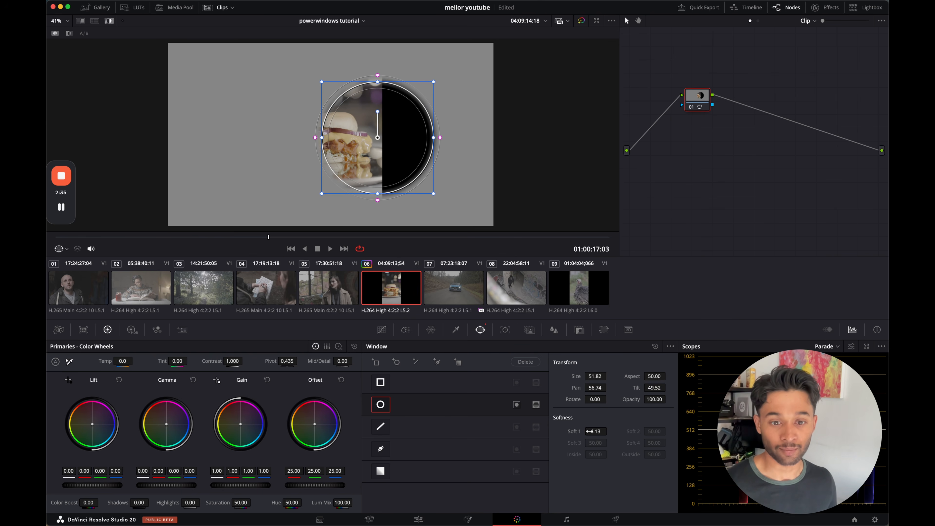
pyautogui.moveTo(590, 431)
pyautogui.mouseDown()
pyautogui.moveTo(651, 424)
pyautogui.moveTo(503, 453)
pyautogui.moveTo(591, 429)
pyautogui.mouseUp()
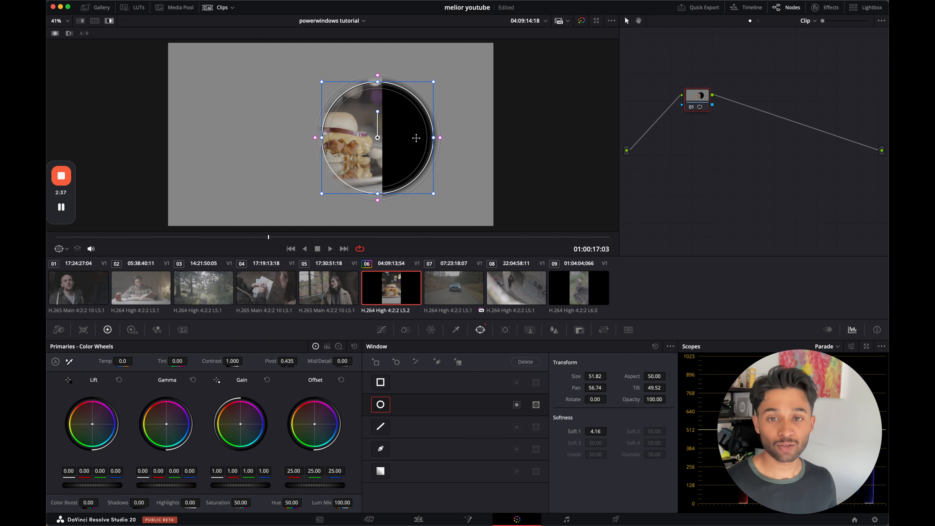
pyautogui.moveTo(416, 138); pyautogui.dragTo(377, 140)
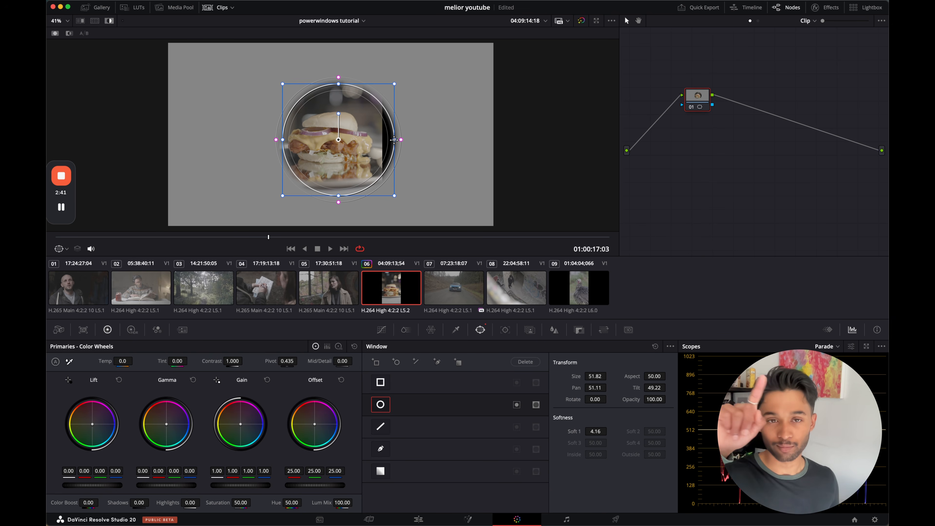
# Reshape the circle into an oval centred on the burger, with aspect about 58, size about 52.5 and Soft 1 about 0.7.
pyautogui.moveTo(398, 140); pyautogui.dragTo(442, 155)
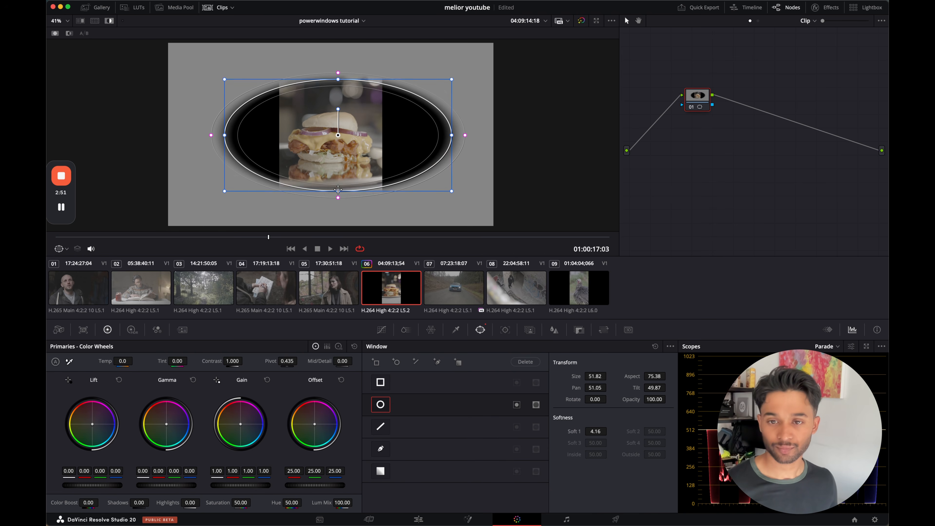
pyautogui.moveTo(338, 192); pyautogui.dragTo(366, 192)
pyautogui.moveTo(458, 156); pyautogui.dragTo(408, 151)
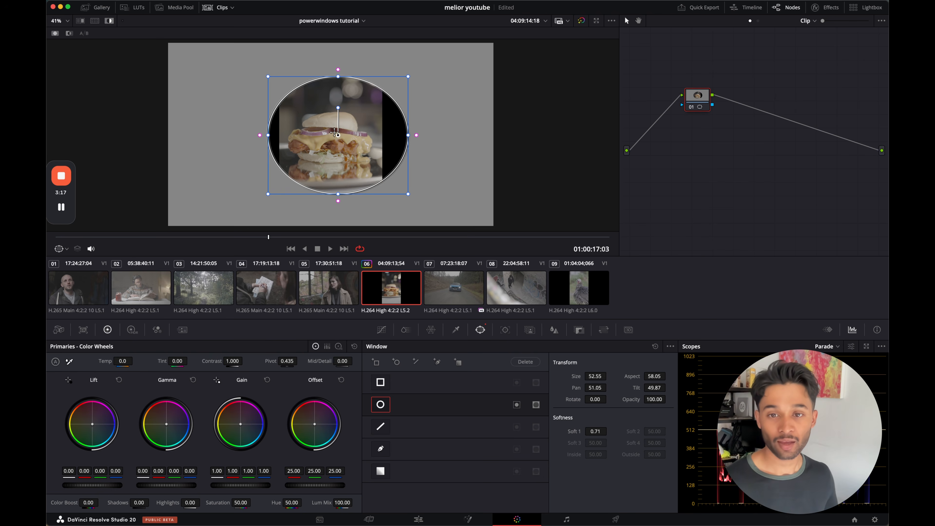
pyautogui.moveTo(339, 135)
pyautogui.mouseDown()
pyautogui.moveTo(329, 127)
pyautogui.moveTo(334, 135)
pyautogui.mouseUp()
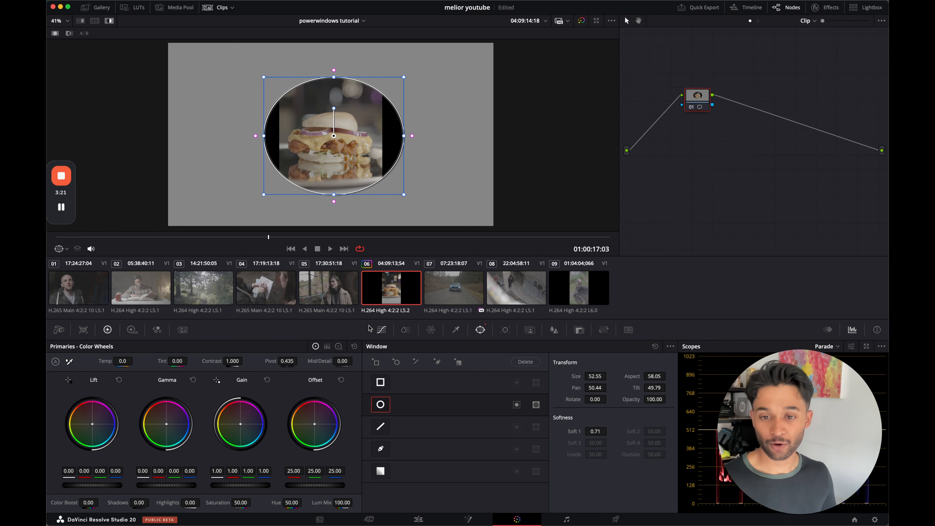
# Raise the contrast inside the window to about 1.51 and turn off the highlight view.
pyautogui.click(381, 330)
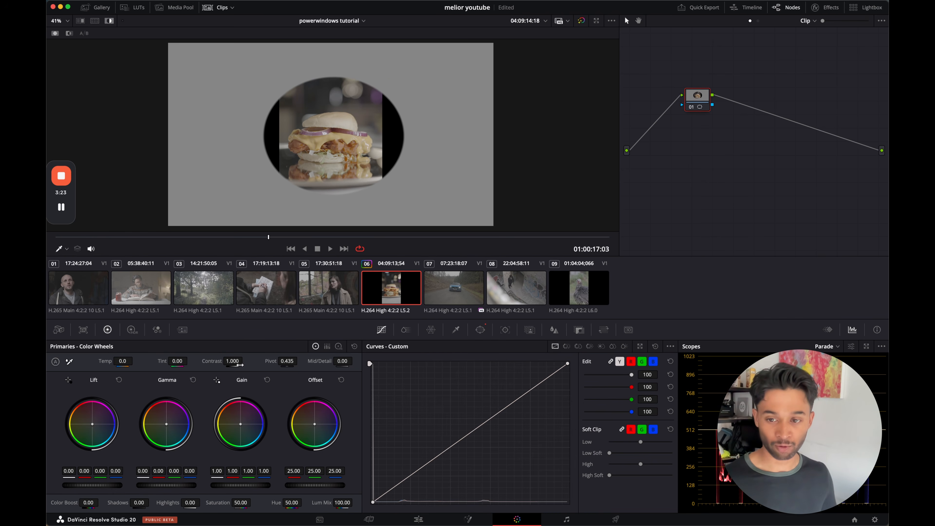
pyautogui.moveTo(234, 361); pyautogui.dragTo(341, 353)
pyautogui.hotkey('shift', 'h')
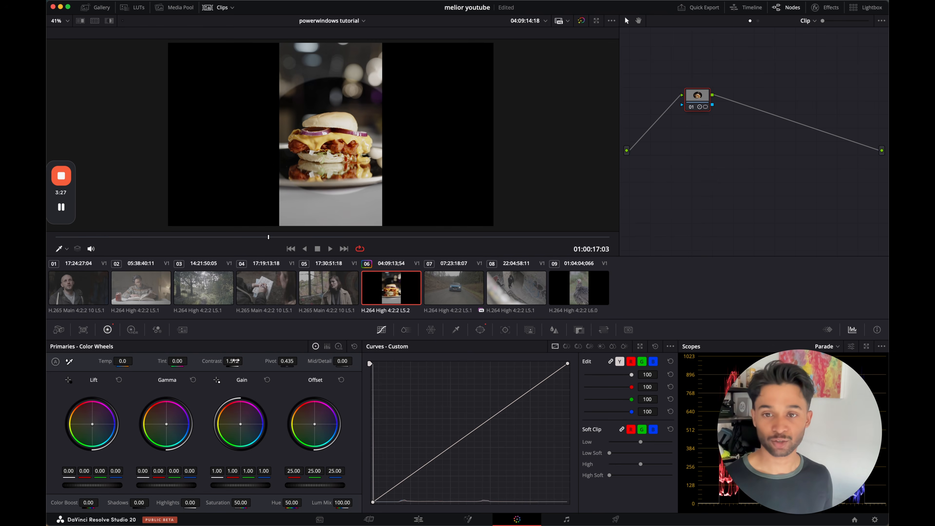
# Soften the oval window's edge to a Soft 1 value of about 13.4.
pyautogui.scroll(4, 347, 130)
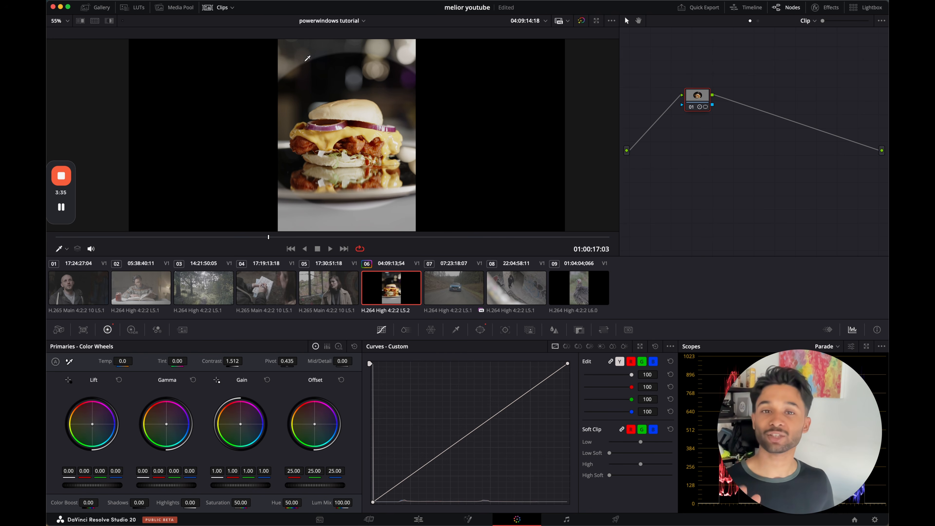
pyautogui.scroll(-1, 397, 172)
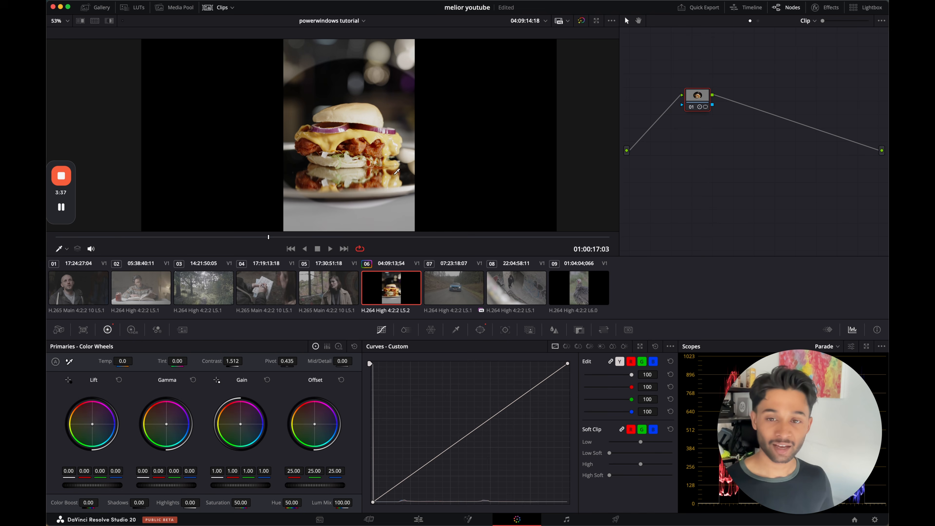
pyautogui.click(481, 329)
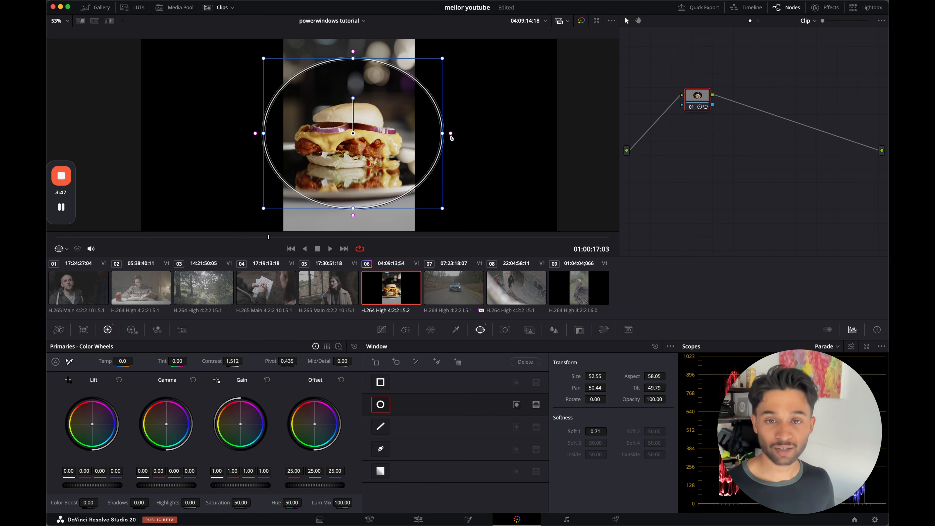
pyautogui.moveTo(451, 134); pyautogui.dragTo(476, 126)
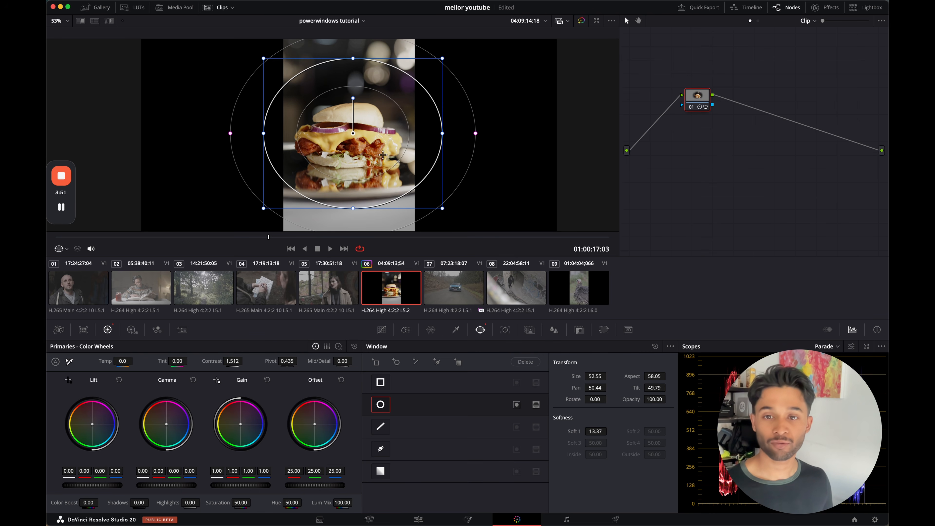
pyautogui.scroll(-5, 383, 155)
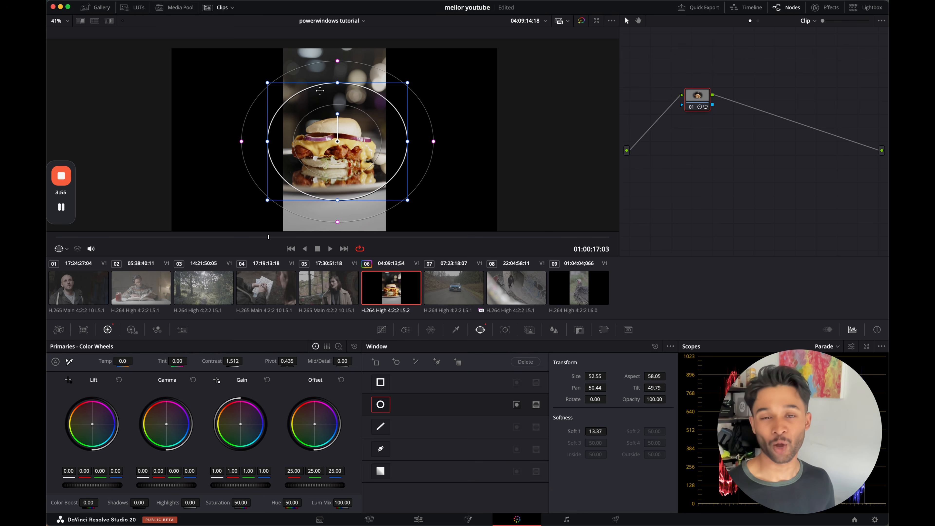
# Hide the window outline and toggle node 01 off and on to compare the burger before and after the grade.
pyautogui.click(387, 332)
pyautogui.click(484, 330)
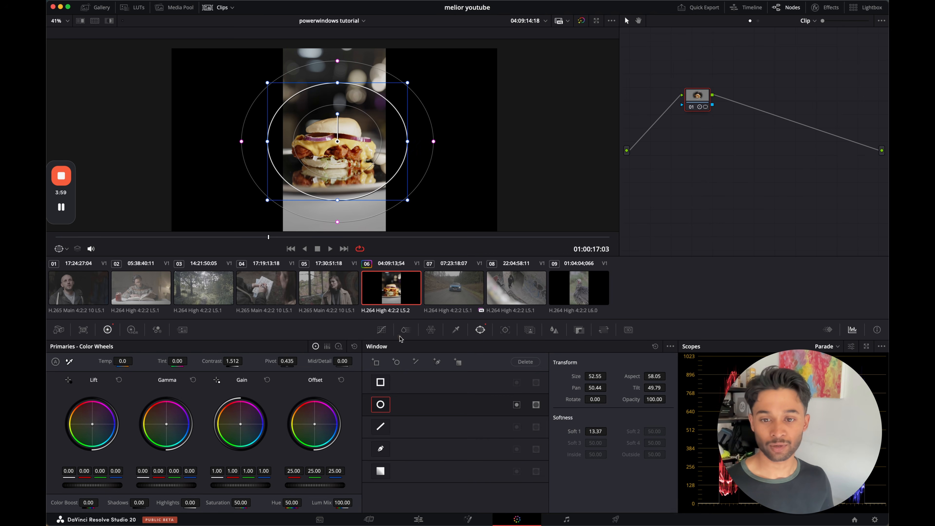
pyautogui.click(380, 329)
pyautogui.click(456, 331)
pyautogui.click(379, 328)
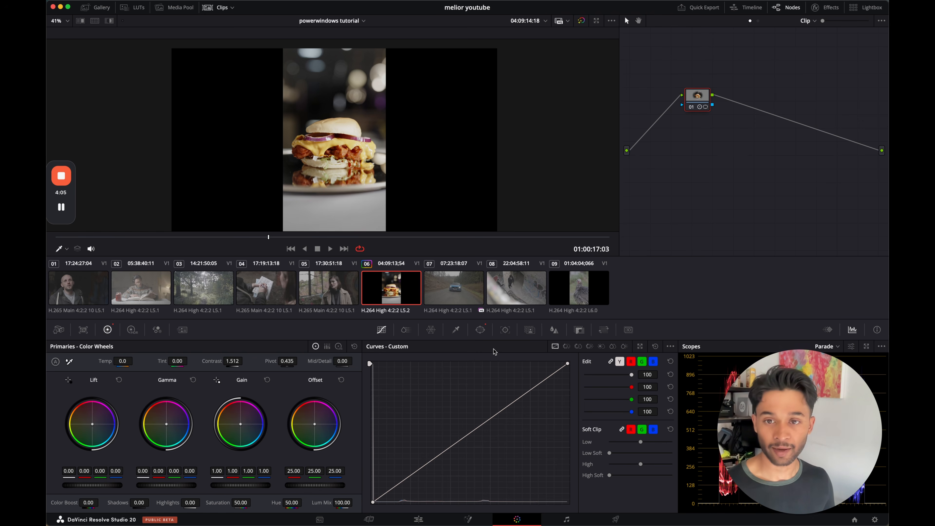
pyautogui.press('super+d')
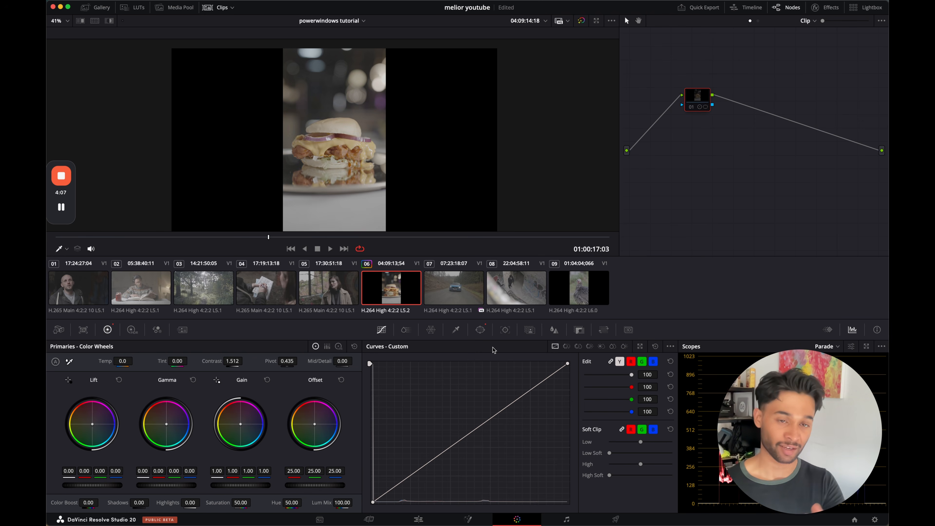
pyautogui.press('super+d')
pyautogui.press('super+d')
pyautogui.press('super+d')
pyautogui.press('super+d')
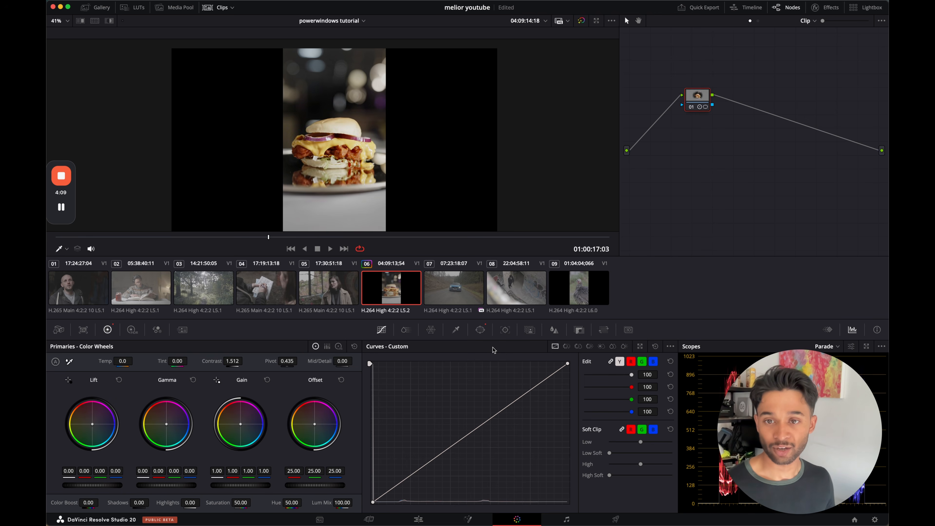
pyautogui.press('super+d')
pyautogui.press('super+d')
pyautogui.press('super+d')
pyautogui.press('super+d')
pyautogui.press('super+d')
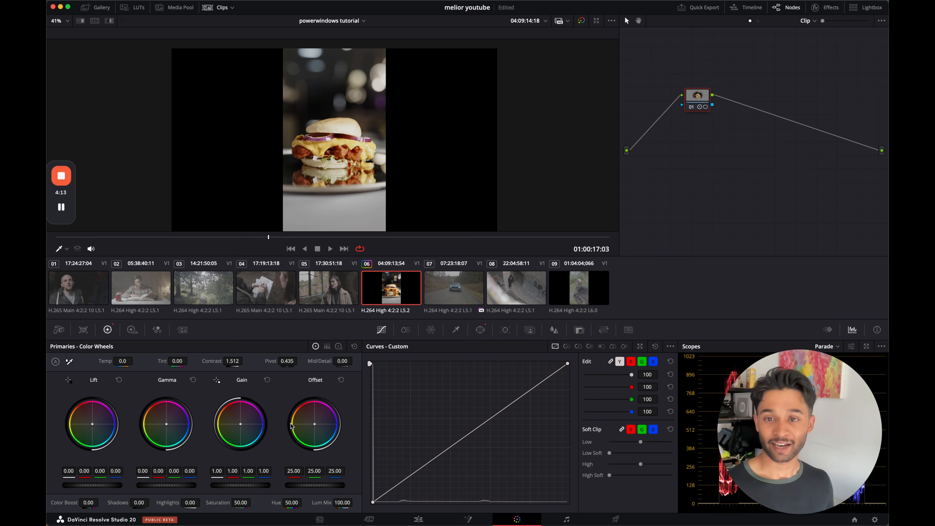
# View the graded burger shot full screen and return to the Color page.
pyautogui.scroll(-2, 305, 153)
pyautogui.press('super+f')
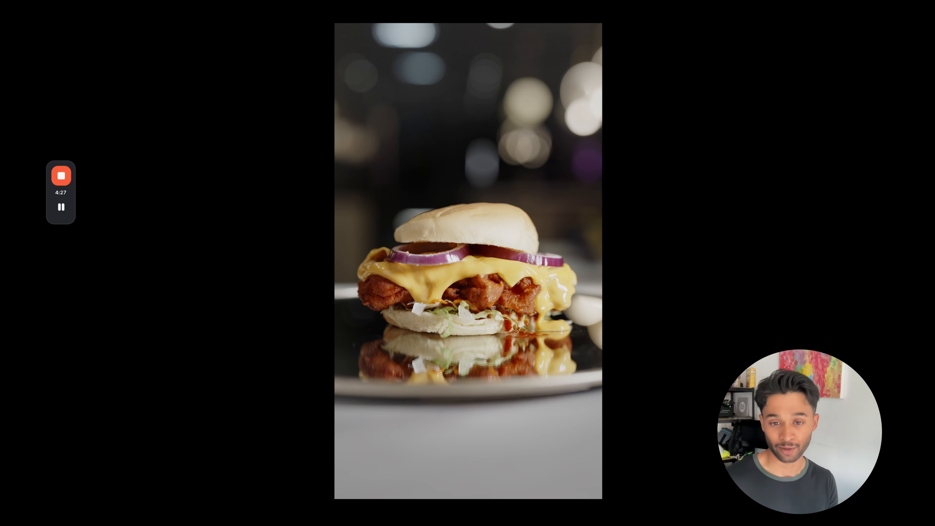
pyautogui.press('Escape')
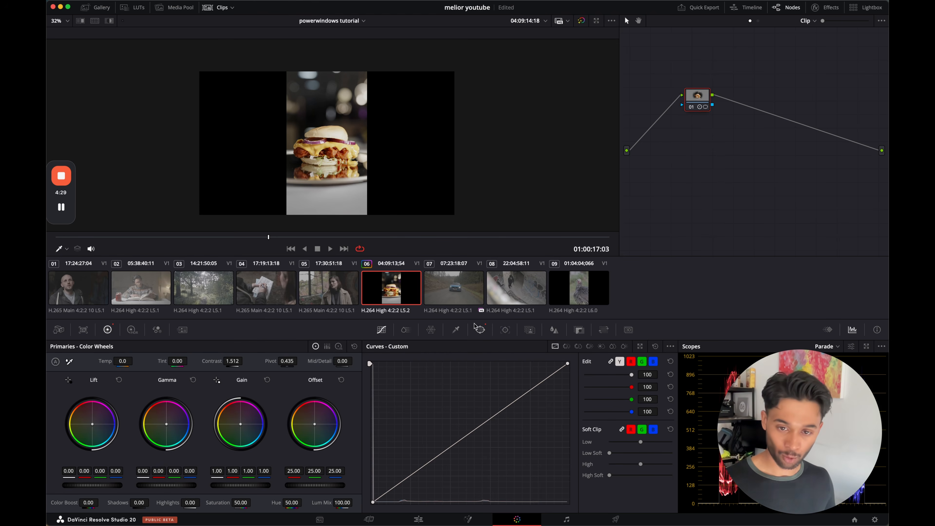
# Turn off the circular window on node 01 and enable a rectangular window instead.
pyautogui.click(481, 330)
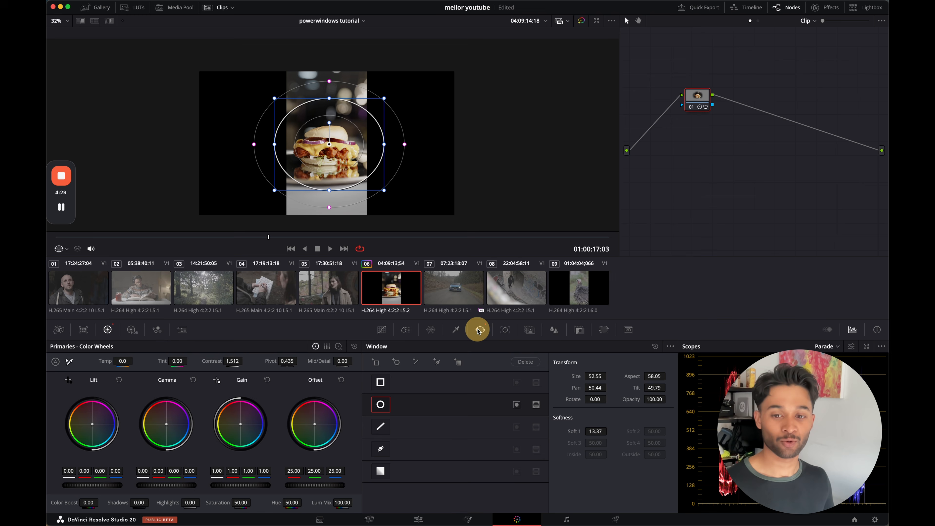
pyautogui.click(381, 405)
pyautogui.click(384, 385)
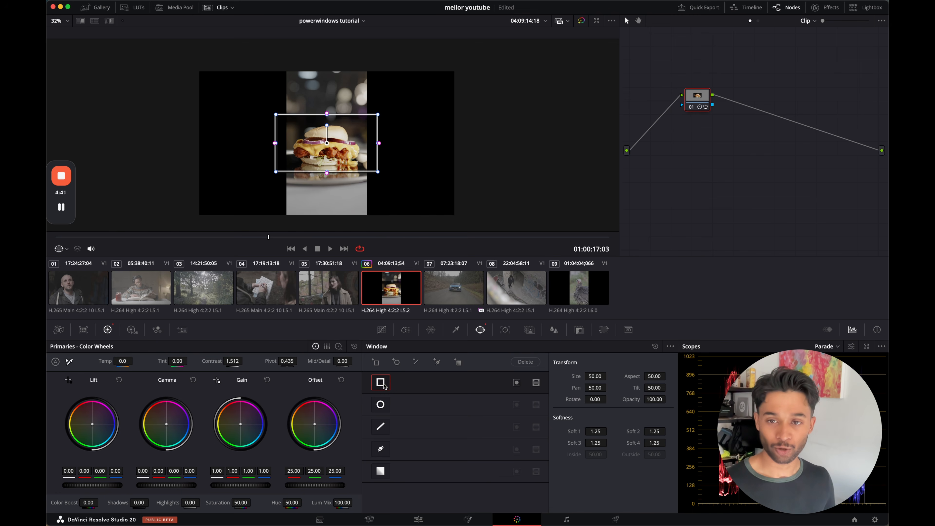
# Try a polygon window with one corner pulled outward and a rectangular window around the burger, and disable both.
pyautogui.click(384, 432)
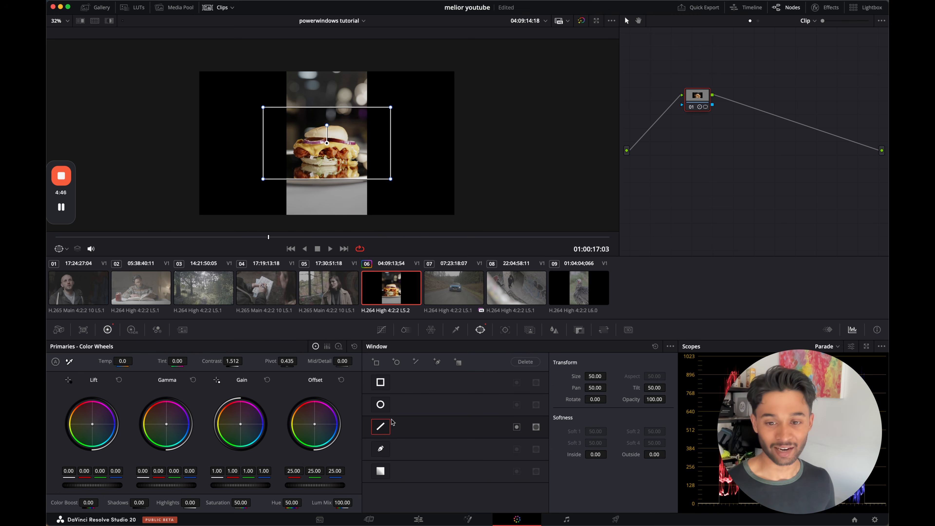
pyautogui.click(384, 432)
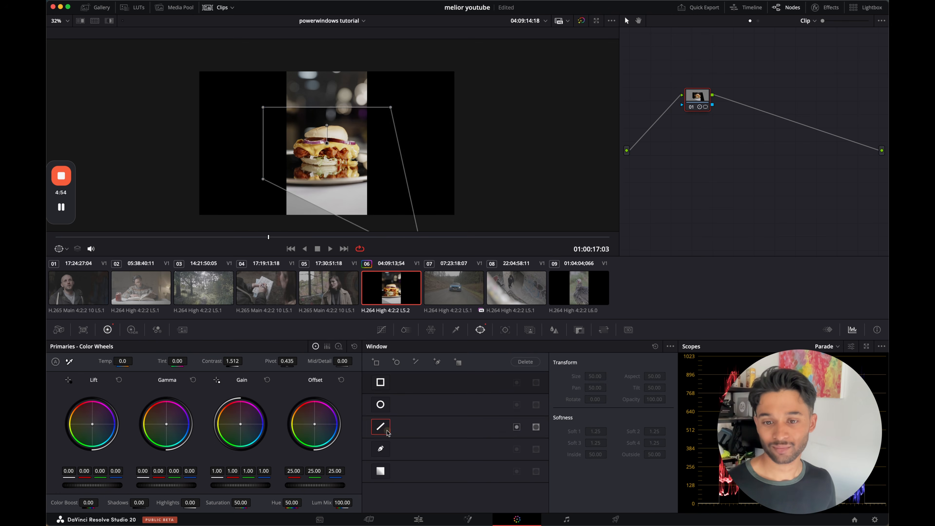
pyautogui.click(380, 382)
pyautogui.moveTo(379, 172)
pyautogui.mouseDown()
pyautogui.moveTo(383, 195)
pyautogui.moveTo(375, 169)
pyautogui.mouseUp()
pyautogui.click(380, 382)
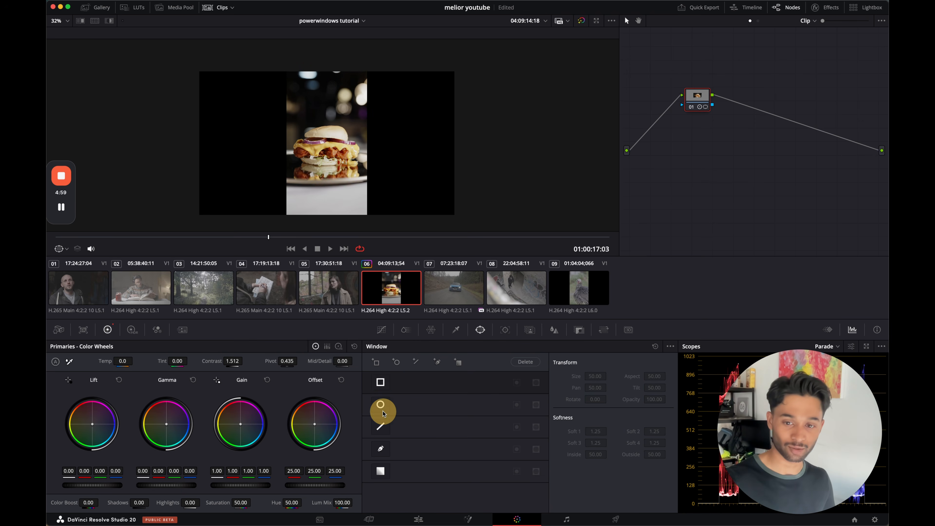
# Draw a closed freeform curve window around the burger and plate.
pyautogui.click(381, 450)
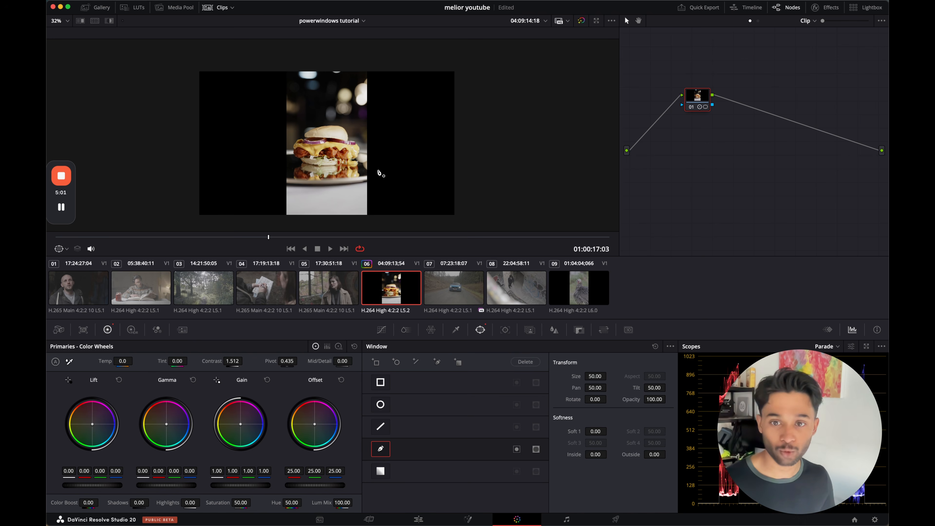
pyautogui.moveTo(377, 169)
pyautogui.mouseDown()
pyautogui.moveTo(346, 182)
pyautogui.moveTo(278, 180)
pyautogui.moveTo(288, 127)
pyautogui.moveTo(333, 119)
pyautogui.moveTo(367, 144)
pyautogui.mouseUp()
pyautogui.click(364, 149)
pyautogui.click(358, 168)
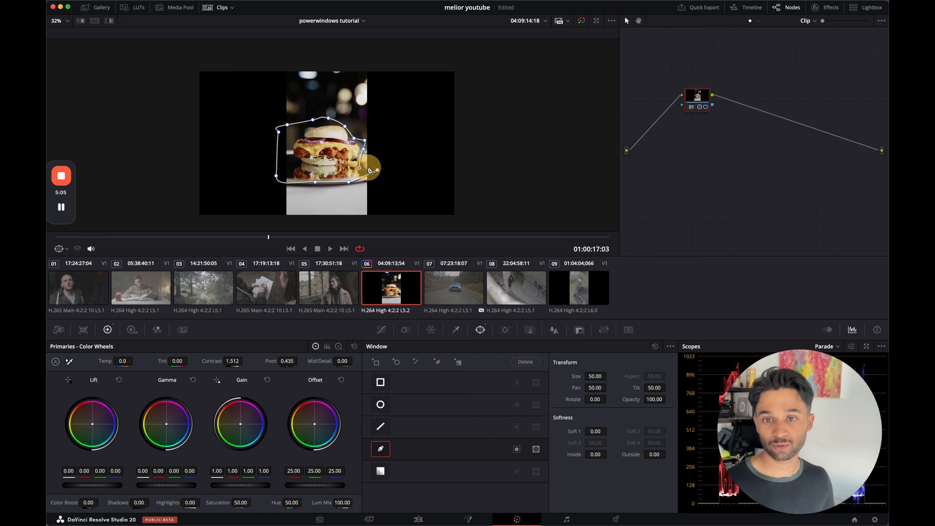
pyautogui.click(378, 170)
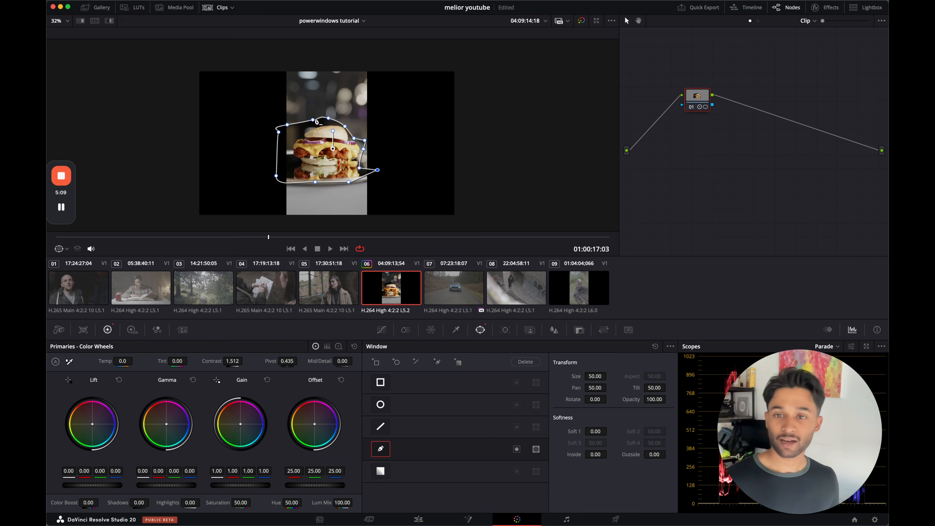
# Switch node 01 of the burger shot to a gradient window, raised above the burger with tilt about 60.4, rotation about 1.3 and softness about 11.2.
pyautogui.click(381, 470)
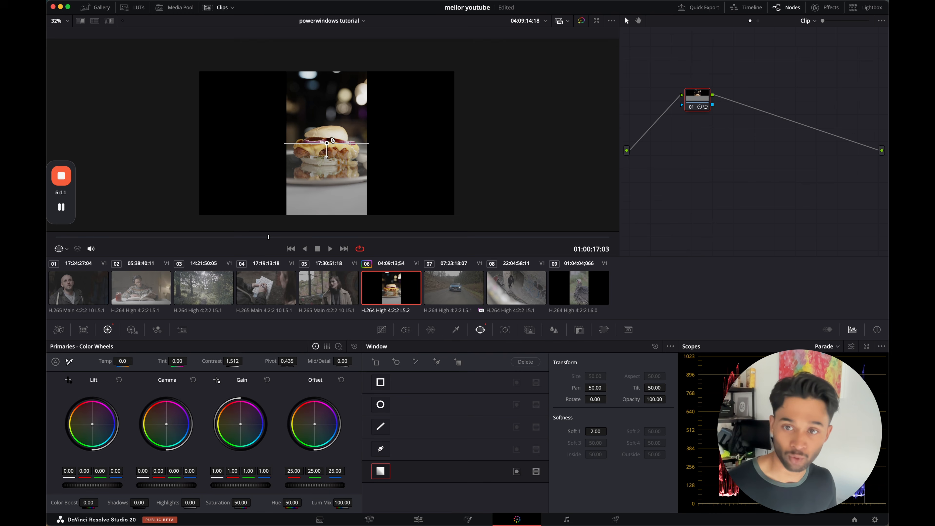
pyautogui.click(331, 112)
pyautogui.moveTo(329, 112); pyautogui.dragTo(324, 156)
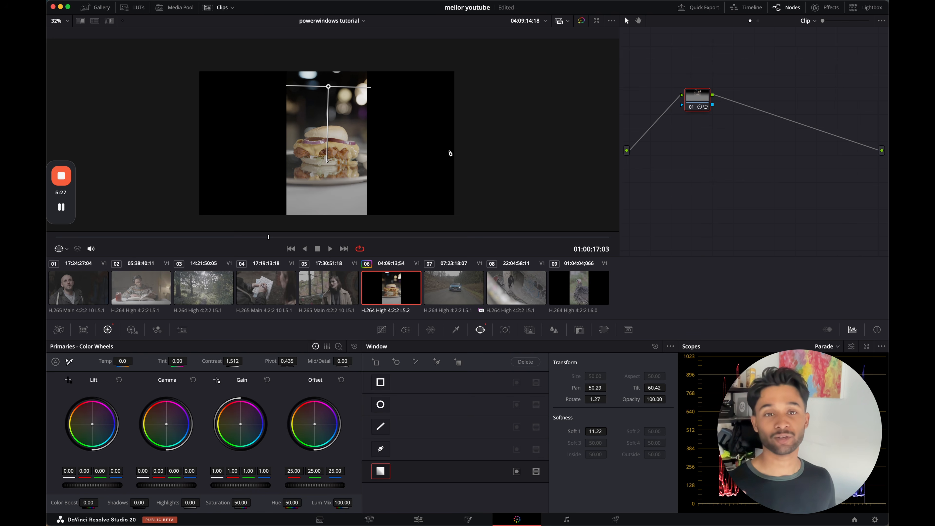
# Select the blue car clip 07 and fit a circular window around the car as a wide ellipse, size about 34 and aspect about 73.
pyautogui.click(440, 292)
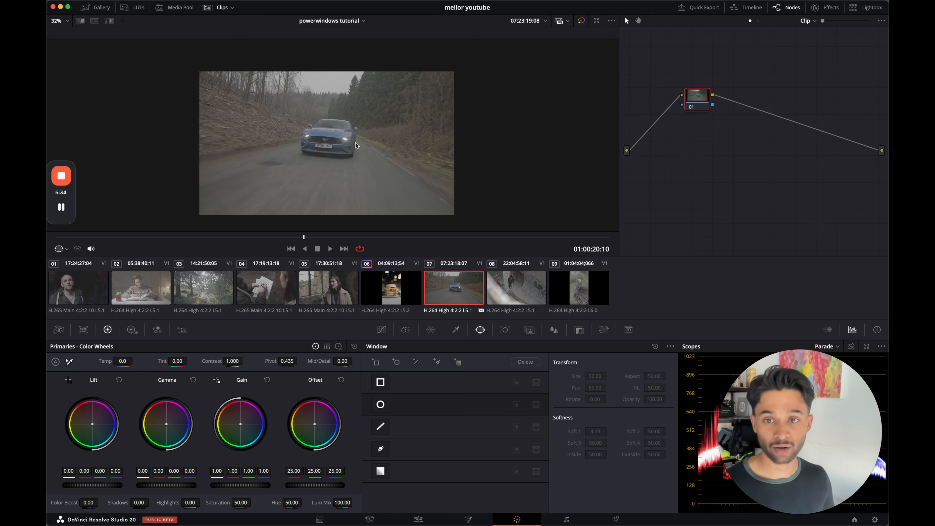
pyautogui.click(381, 406)
pyautogui.press('super+z')
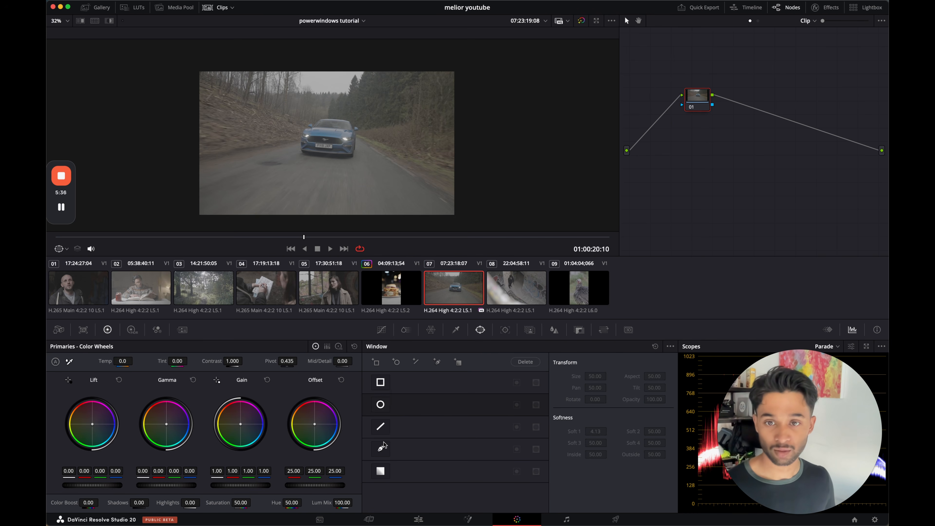
pyautogui.click(381, 409)
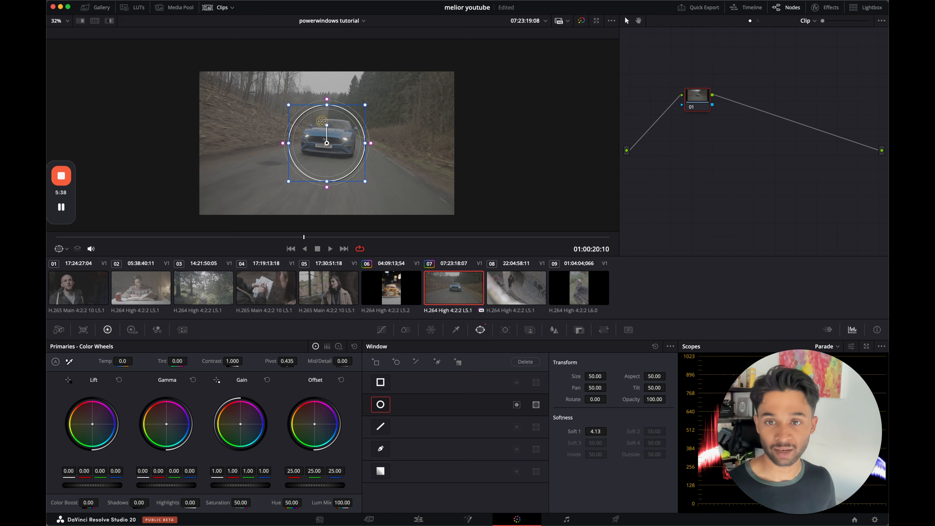
pyautogui.moveTo(365, 144); pyautogui.dragTo(375, 140)
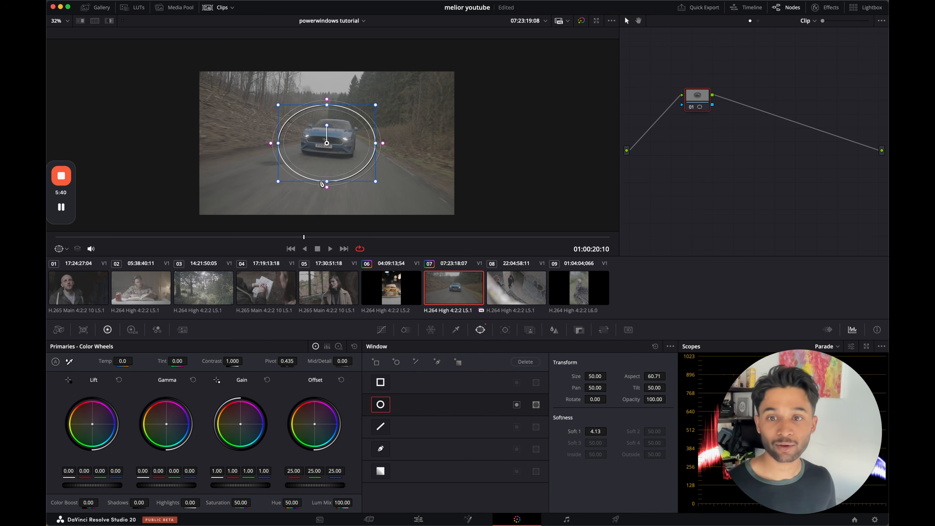
pyautogui.moveTo(323, 181); pyautogui.dragTo(330, 142)
# Play back the car clip with its window, look at the clip on the Edit page timeline and return to the Color page.
pyautogui.press('space')
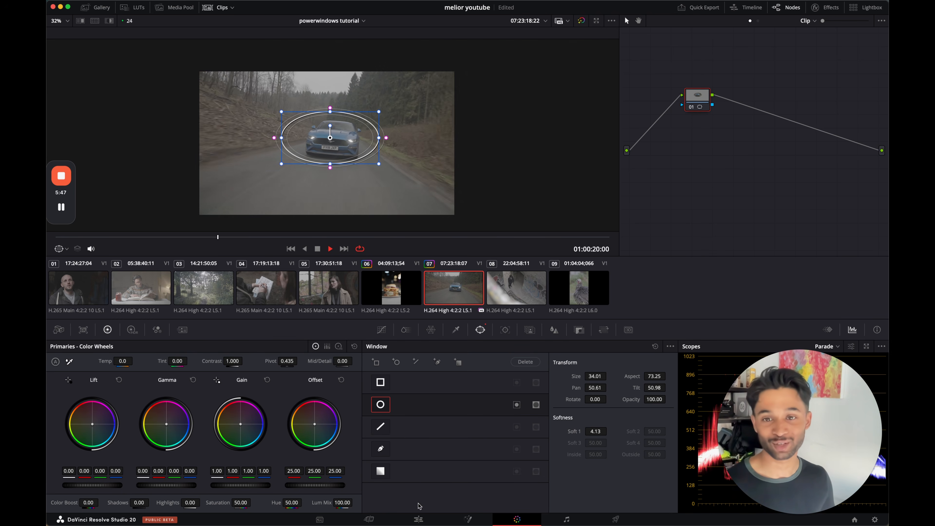
pyautogui.press('space')
pyautogui.click(419, 520)
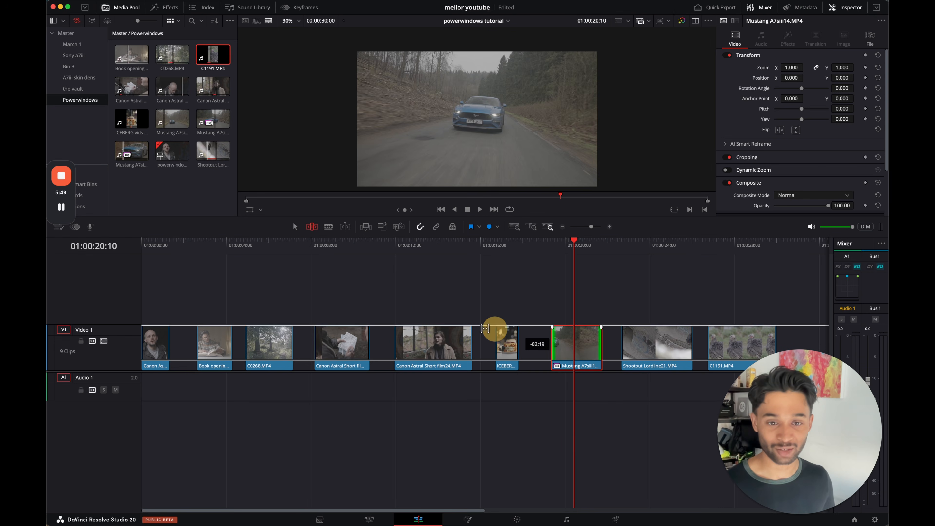
pyautogui.click(517, 519)
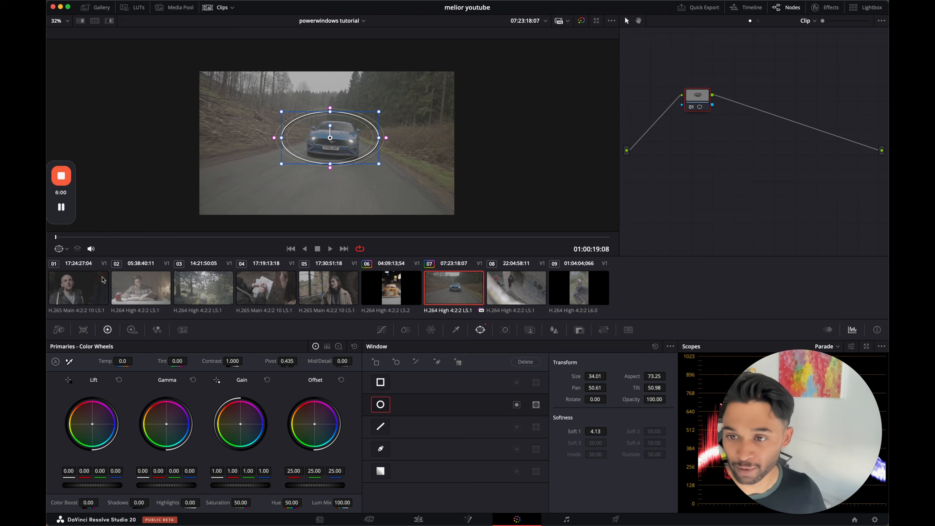
# Select clip 08 and fit a circular window around the standing man as a narrow ellipse, size about 18.2 and aspect about 25.5.
pyautogui.click(536, 293)
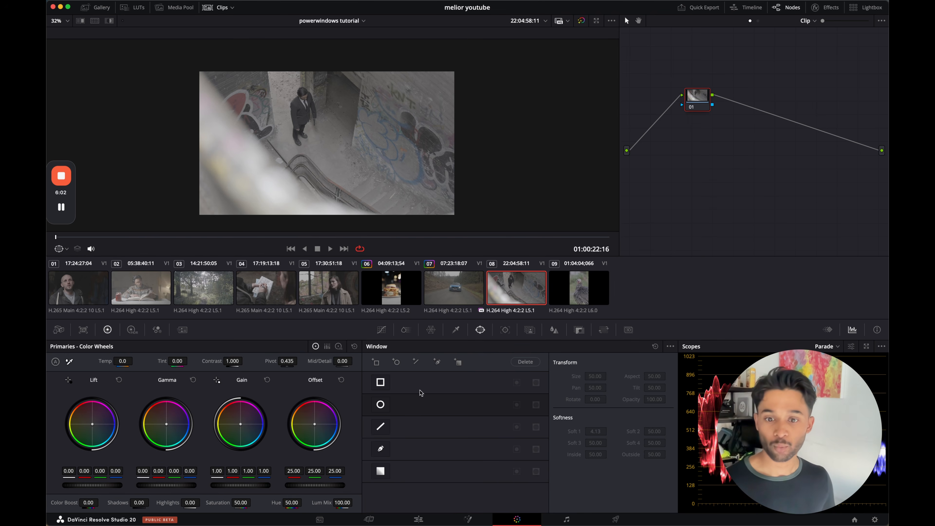
pyautogui.click(379, 405)
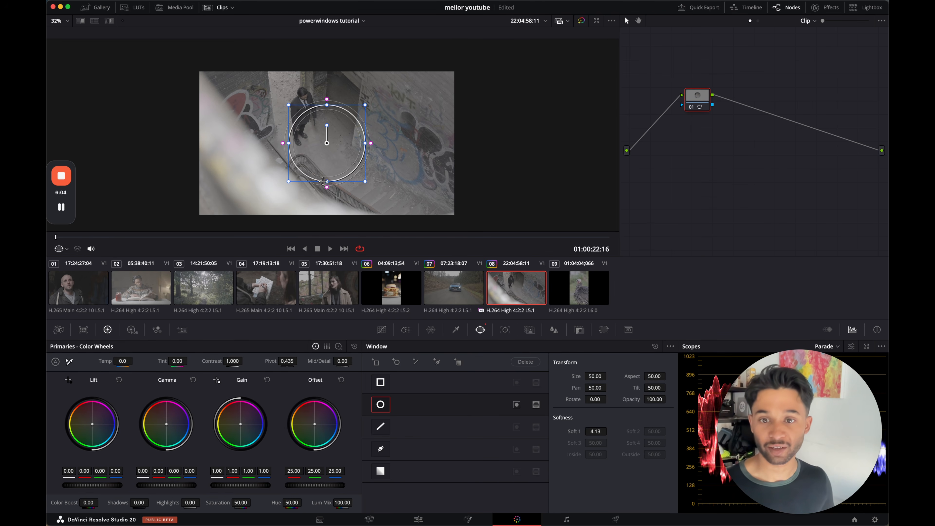
pyautogui.moveTo(326, 187); pyautogui.dragTo(326, 174)
pyautogui.moveTo(360, 144); pyautogui.dragTo(319, 117)
pyautogui.moveTo(309, 119); pyautogui.dragTo(305, 118)
pyautogui.click(486, 433)
# Play clip 08 to check the window against the moving man, and return the playhead to the clip's start.
pyautogui.press('space')
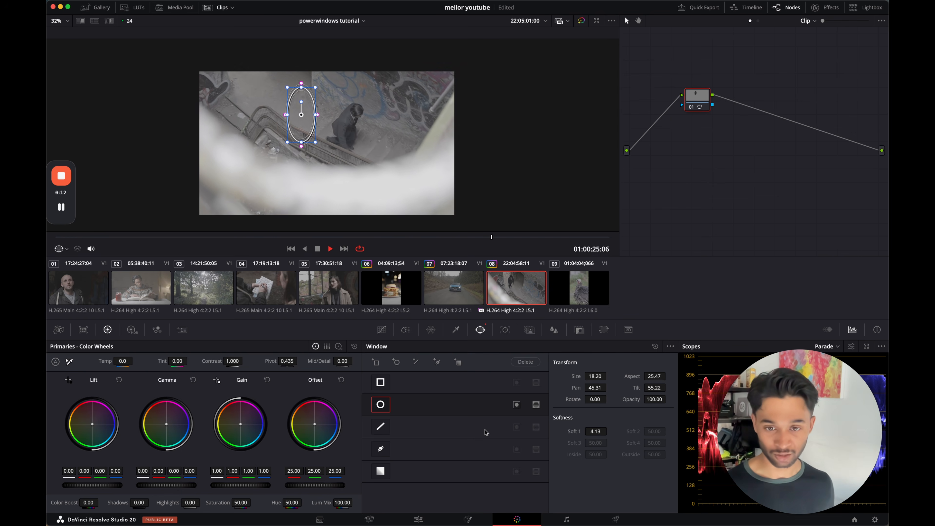
pyautogui.press('space')
pyautogui.moveTo(203, 237); pyautogui.dragTo(52, 226)
pyautogui.scroll(-1, 374, 212)
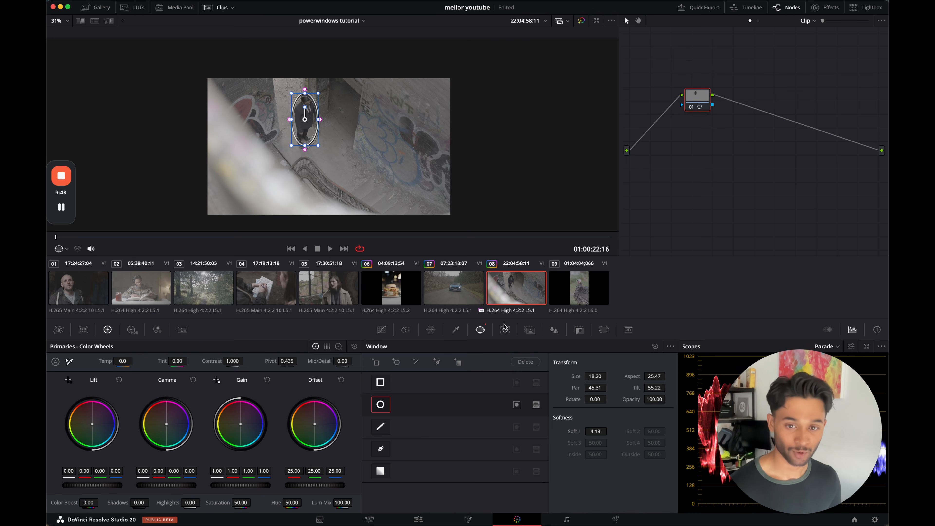
# Track the man's window forward and in reverse through clip 08, and undo the tracking.
pyautogui.click(506, 331)
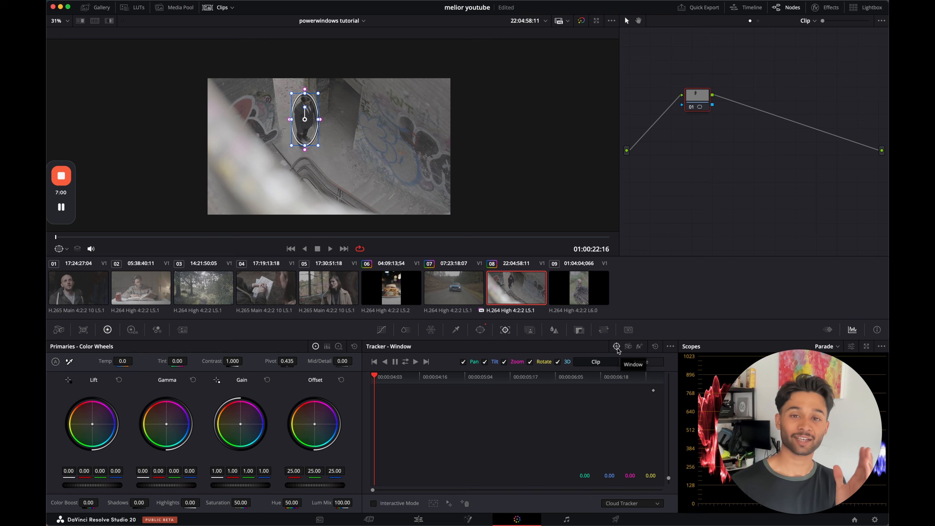
pyautogui.click(405, 363)
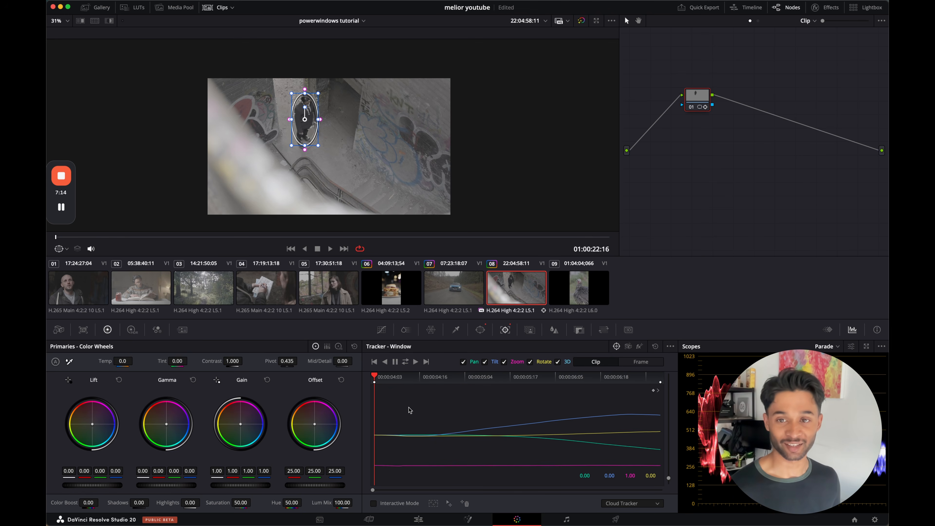
pyautogui.press('super+z')
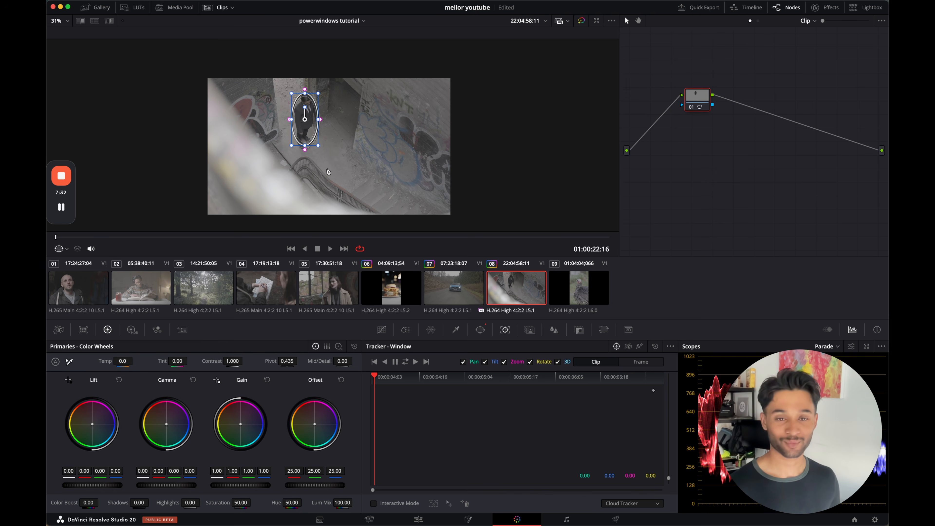
# Grade clip 01 with contrast 1.438, gamma 0.04 and saturation 100, and play it full screen to review the result.
pyautogui.click(73, 298)
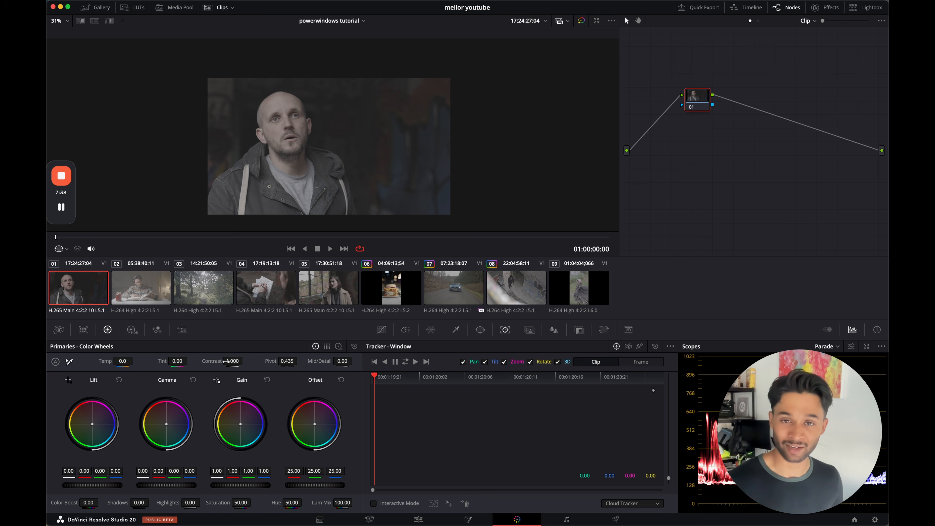
pyautogui.moveTo(231, 360)
pyautogui.mouseDown()
pyautogui.moveTo(265, 356)
pyautogui.moveTo(234, 362)
pyautogui.mouseUp()
pyautogui.moveTo(174, 486)
pyautogui.mouseDown()
pyautogui.moveTo(216, 486)
pyautogui.moveTo(162, 484)
pyautogui.mouseUp()
pyautogui.moveTo(239, 502); pyautogui.dragTo(429, 476)
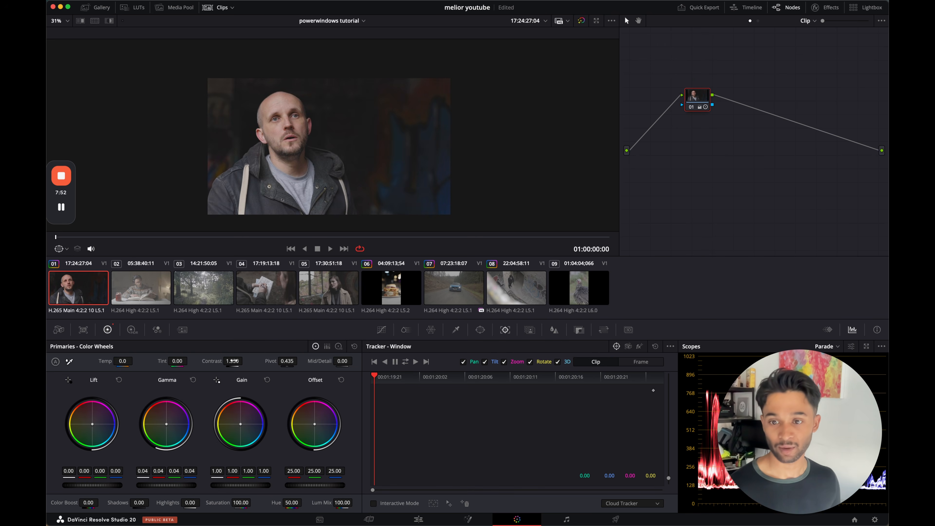
pyautogui.moveTo(235, 361); pyautogui.dragTo(259, 356)
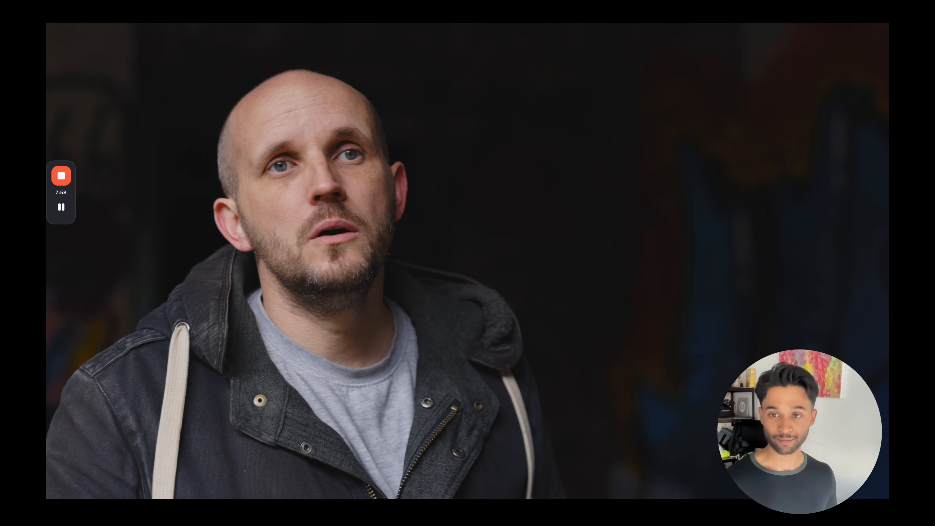
pyautogui.press('space')
pyautogui.press('Escape')
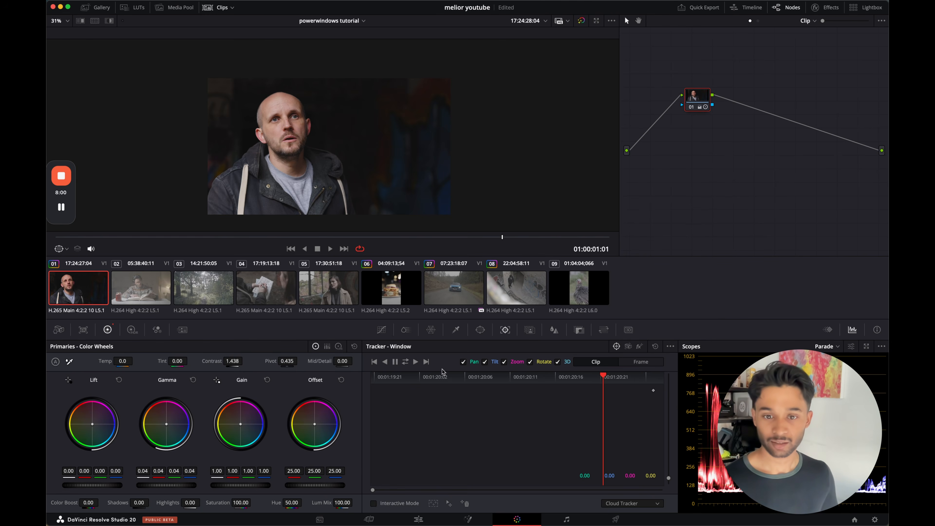
pyautogui.click(480, 329)
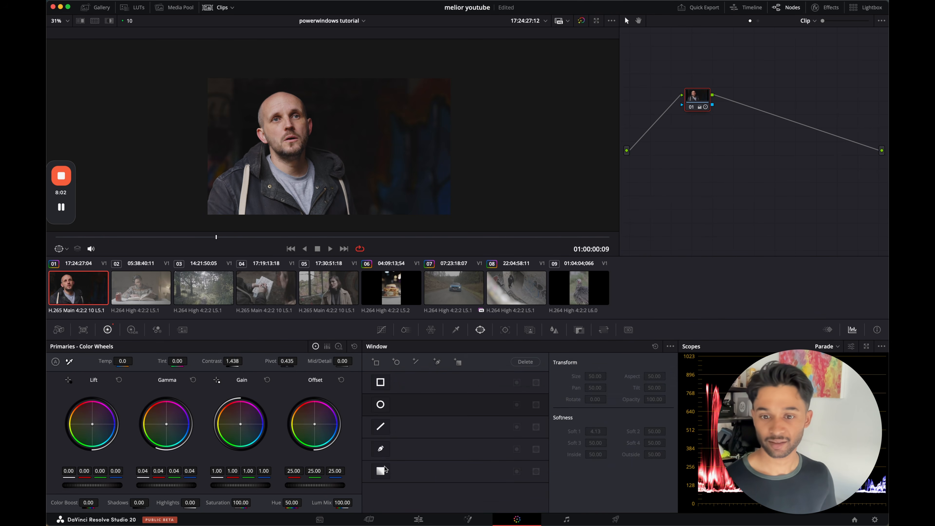
pyautogui.click(380, 414)
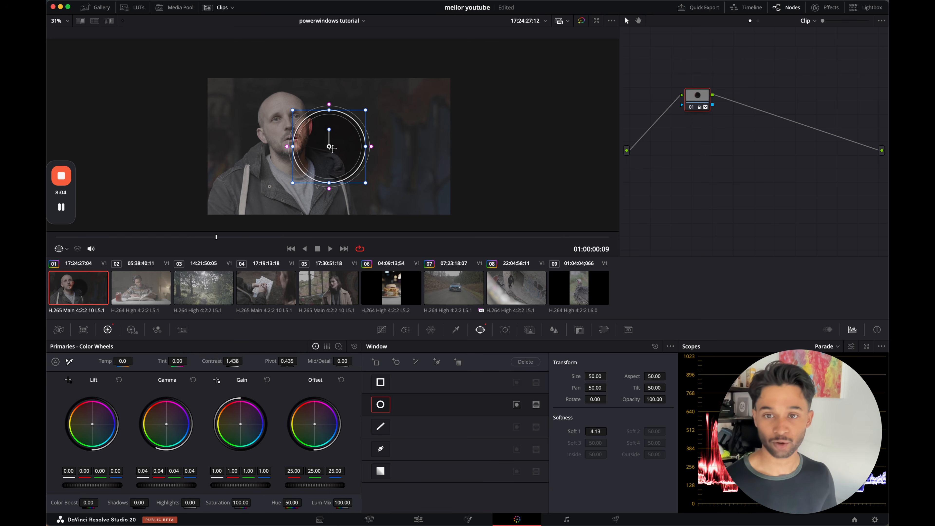
pyautogui.moveTo(326, 147); pyautogui.dragTo(313, 130)
# Add a serial node after node 01 and fit its circular window around the man's face, size about 39.2 and aspect about 39.3.
pyautogui.hotkey('alt', 's')
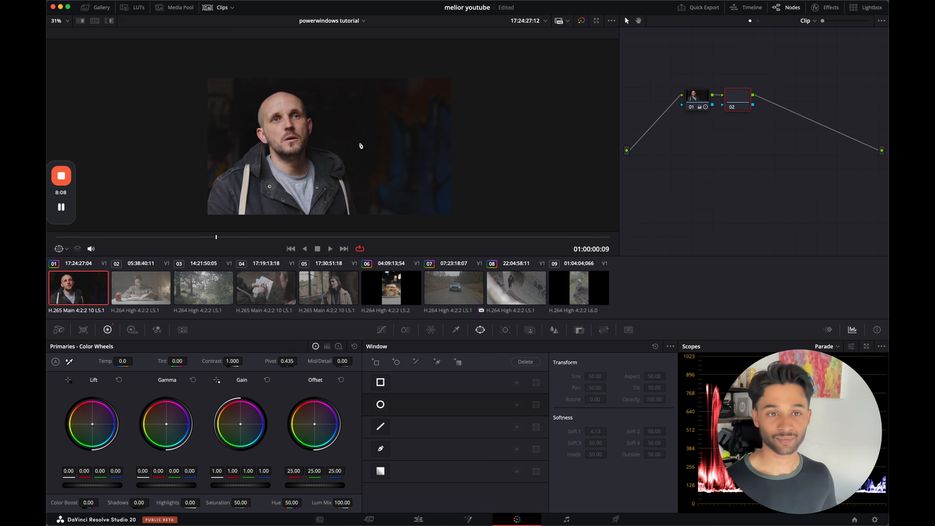
pyautogui.click(379, 405)
pyautogui.moveTo(317, 163); pyautogui.dragTo(277, 141)
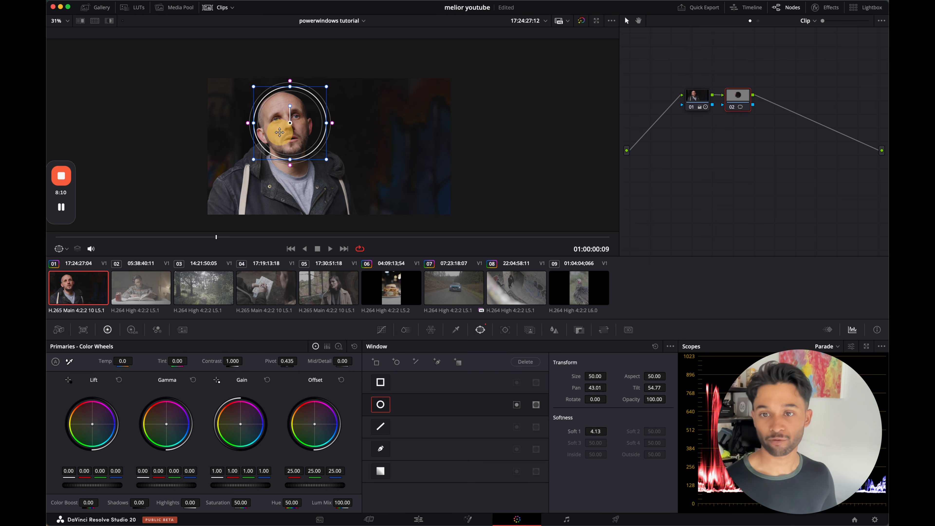
pyautogui.moveTo(323, 122); pyautogui.dragTo(315, 126)
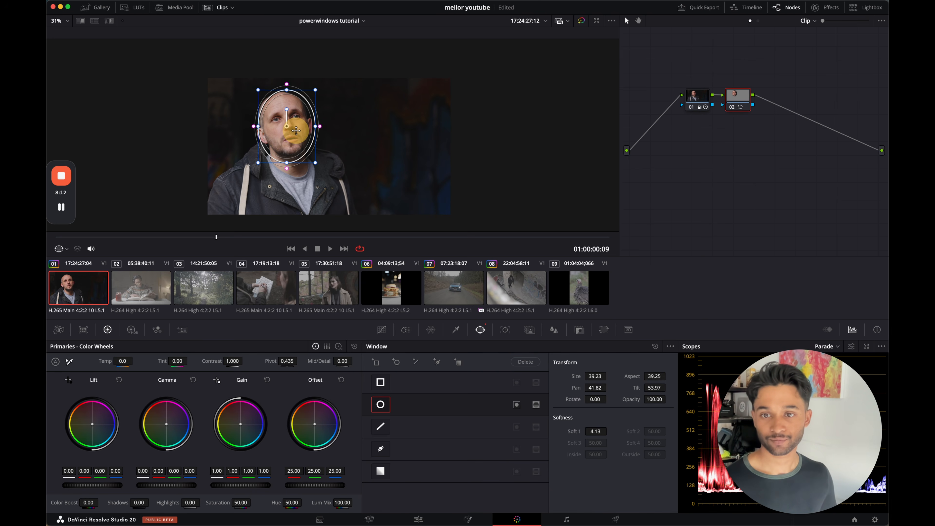
# Track the face window forward and in reverse through clip 01, and play the shot full screen.
pyautogui.click(505, 330)
pyautogui.click(404, 362)
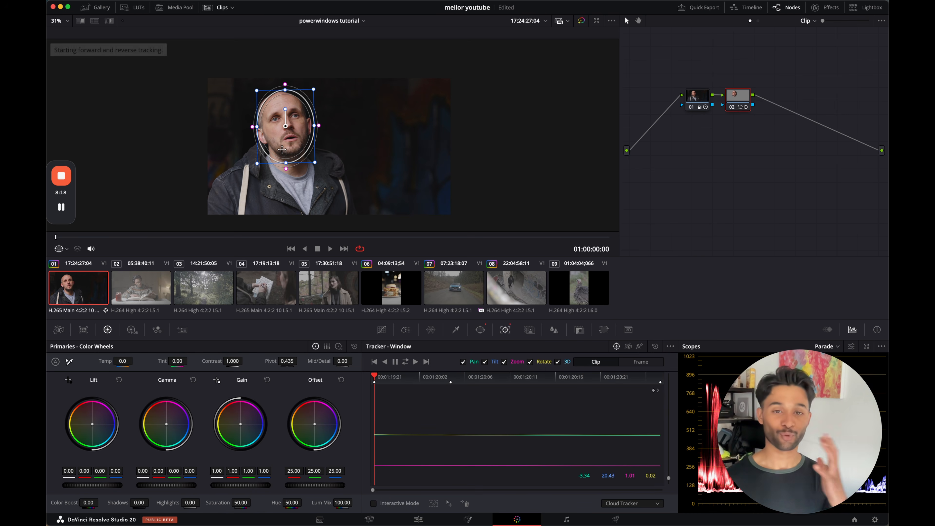
pyautogui.press('super+f')
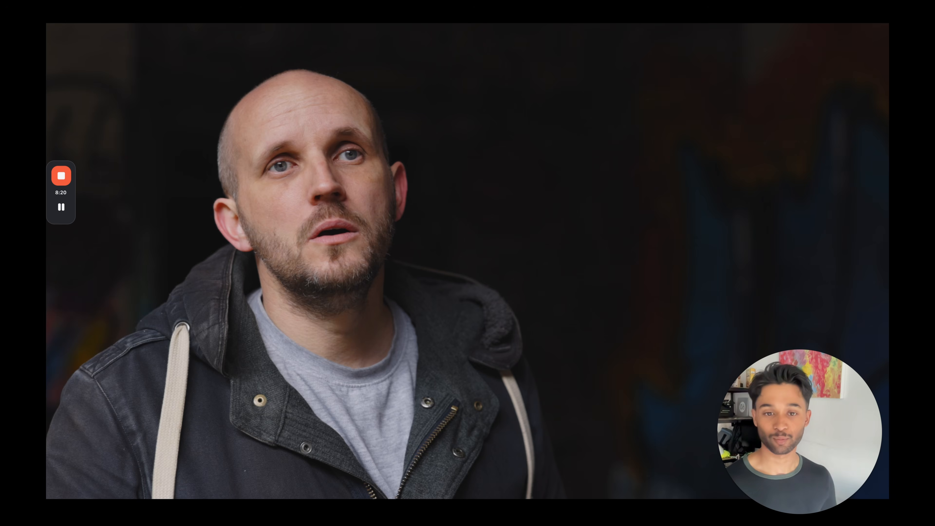
pyautogui.press('space')
pyautogui.press('super+f')
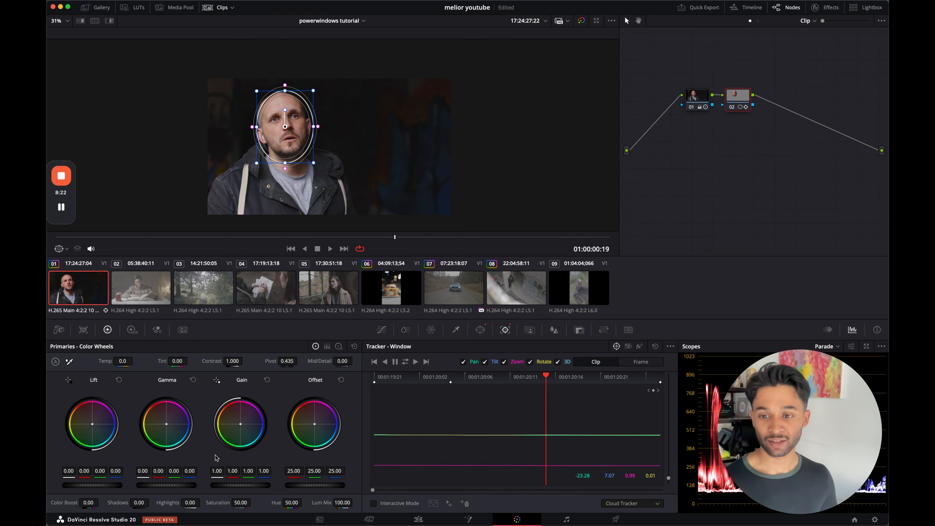
# Warm the man's face in node 02 by setting gain to red 1.19, green 0.96 and blue 0.82, and review it full screen.
pyautogui.moveTo(225, 409); pyautogui.dragTo(217, 403)
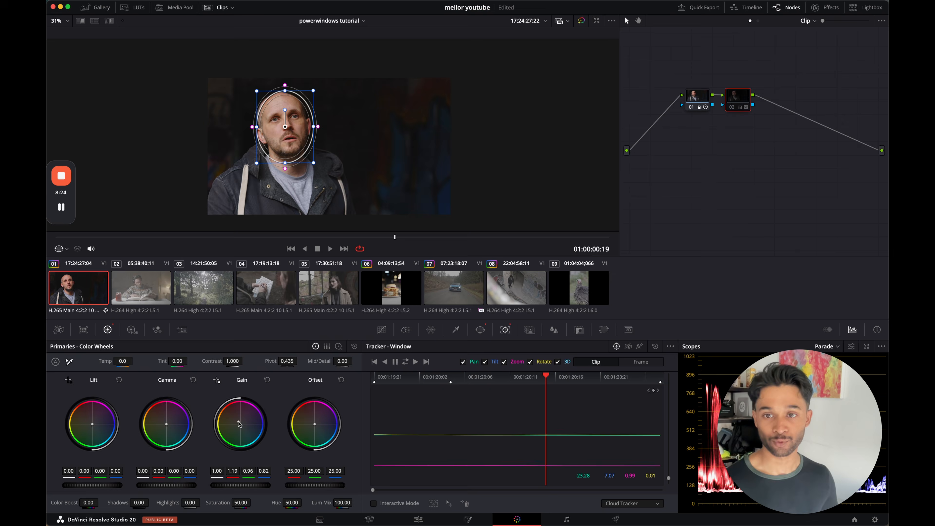
pyautogui.press('super+f')
pyautogui.press('space')
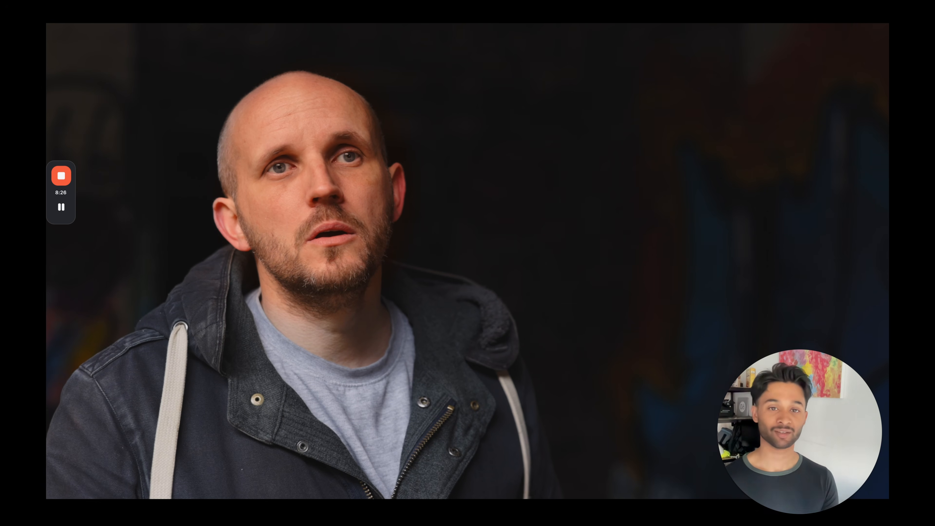
pyautogui.press('space')
pyautogui.press('super+f')
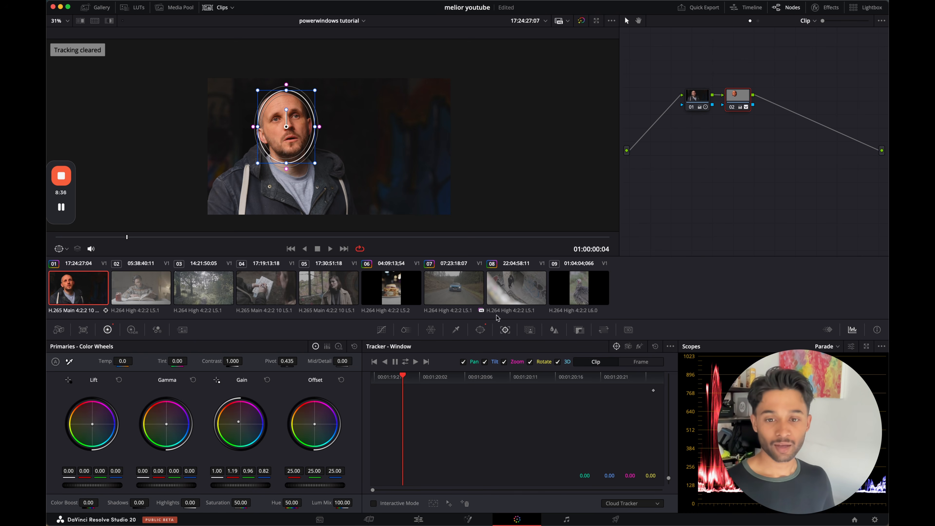
# Select the burger clip 06, delete its node 01 and hide the clip thumbnails while keeping the Window palette open.
pyautogui.click(481, 330)
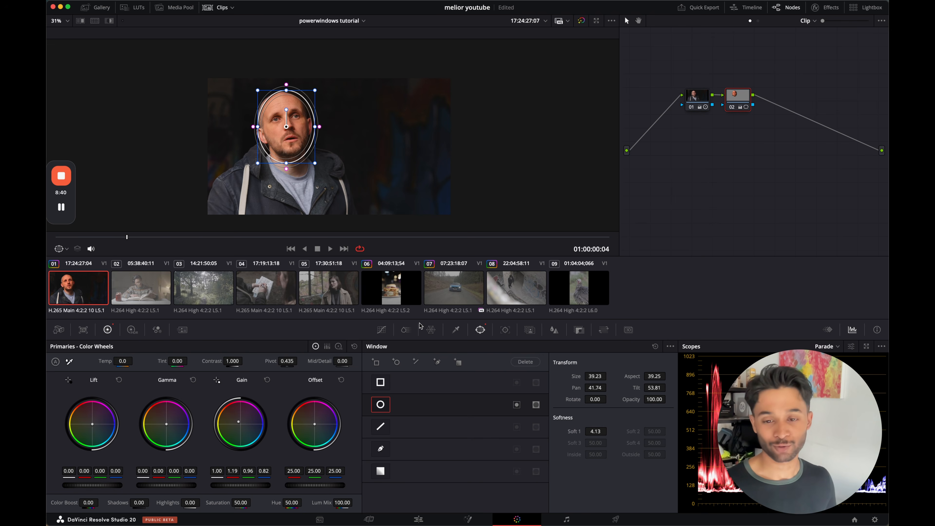
pyautogui.click(398, 286)
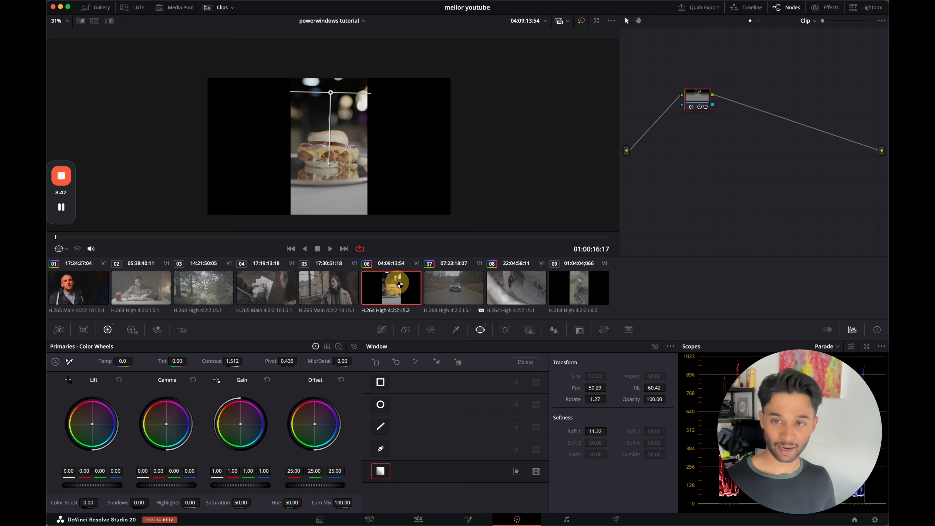
pyautogui.moveTo(691, 90); pyautogui.dragTo(672, 122)
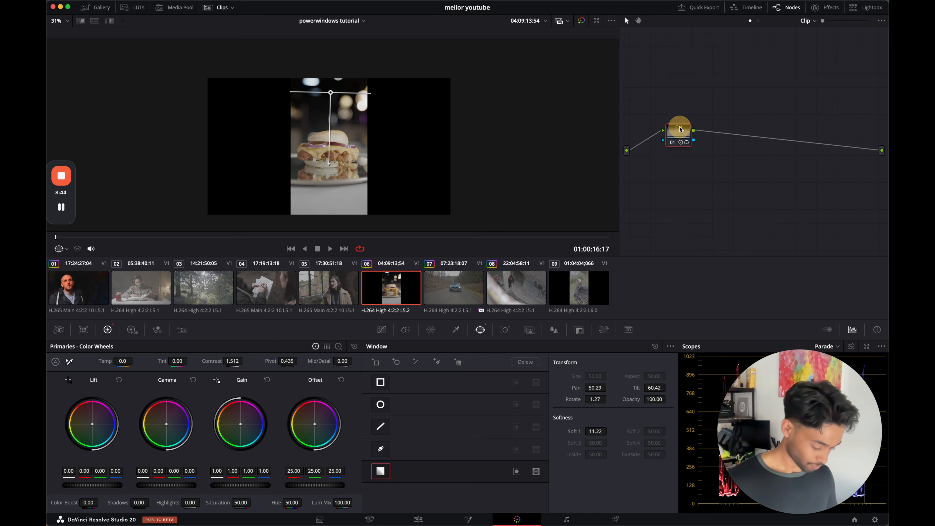
pyautogui.press('Delete')
pyautogui.click(217, 7)
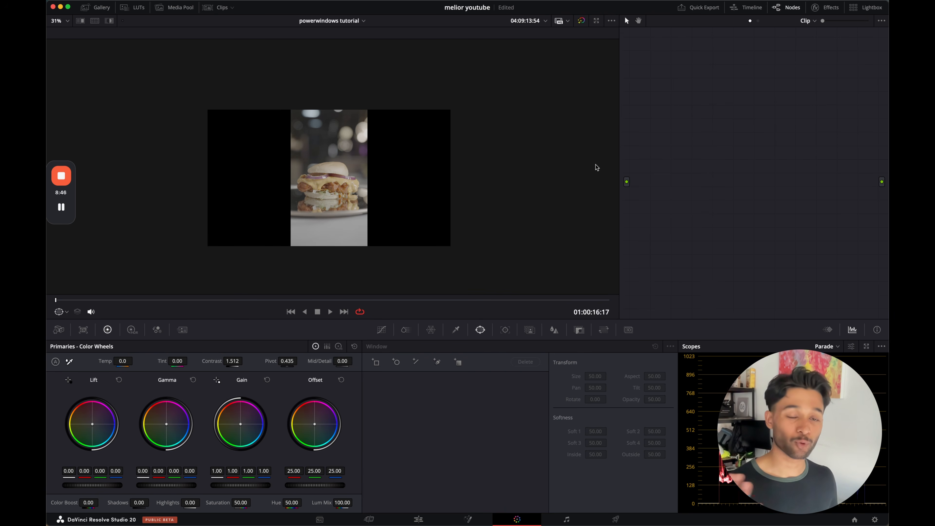
# Widen the node graph and save the project settings with vertical timeline resolution at 2160 x 3840 Ultra HD.
pyautogui.moveTo(621, 134); pyautogui.dragTo(489, 156)
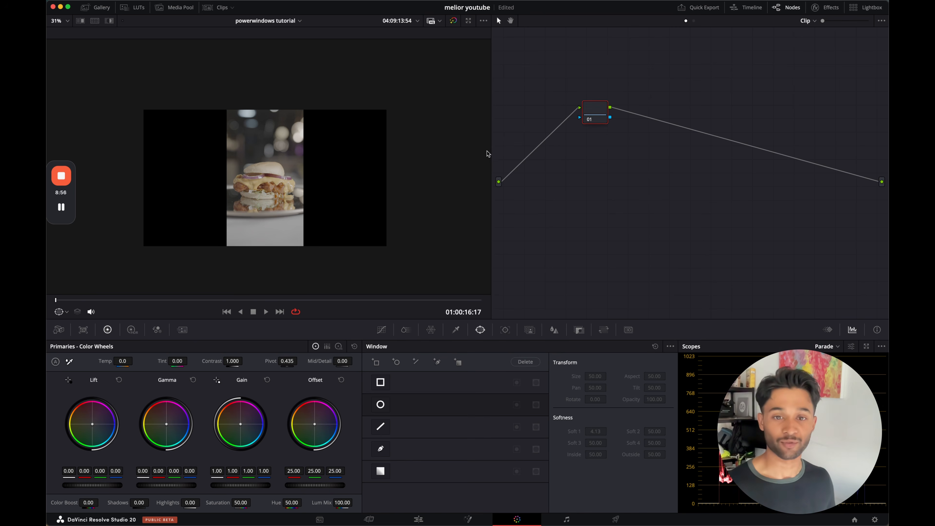
pyautogui.scroll(2, 335, 184)
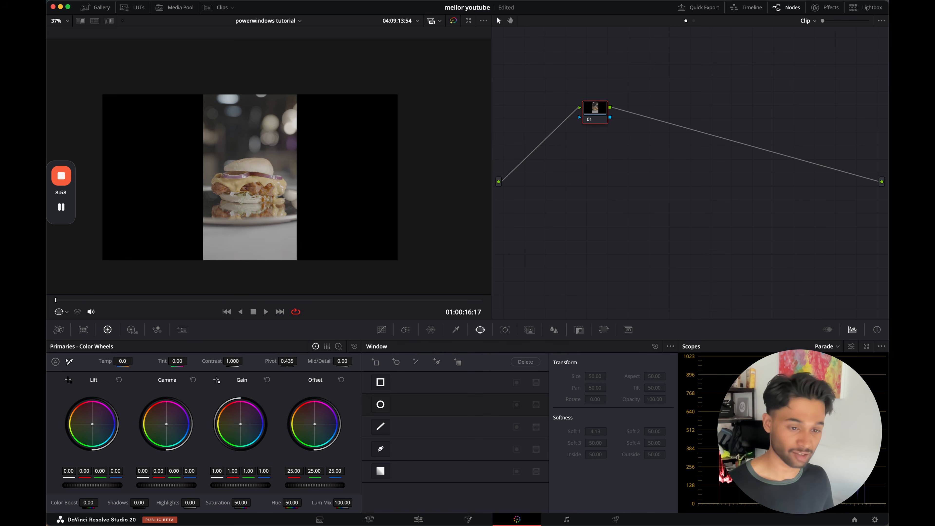
pyautogui.click(878, 519)
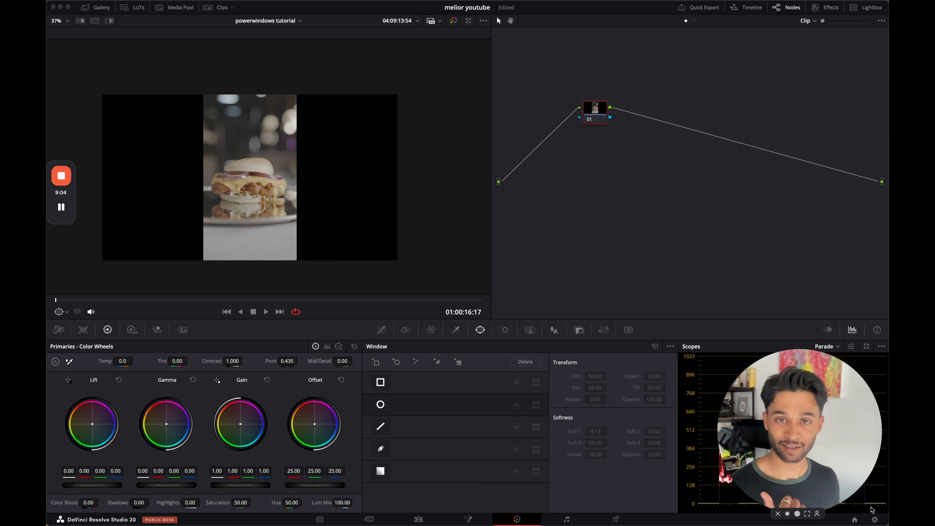
pyautogui.click(874, 519)
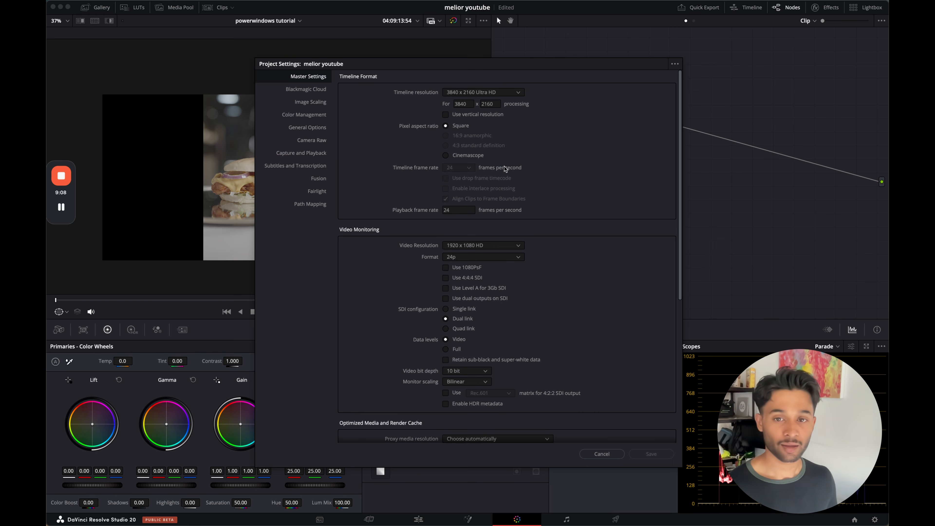
pyautogui.click(651, 454)
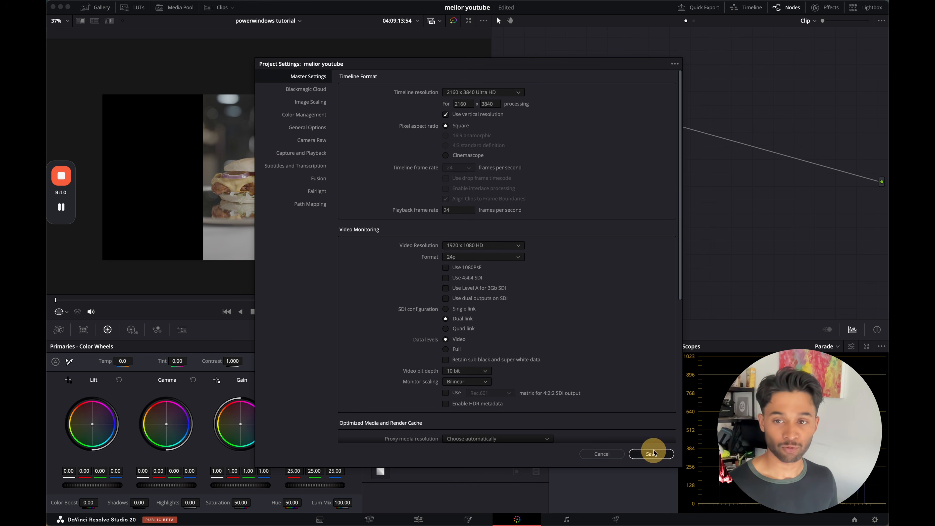
pyautogui.scroll(2, 732, 274)
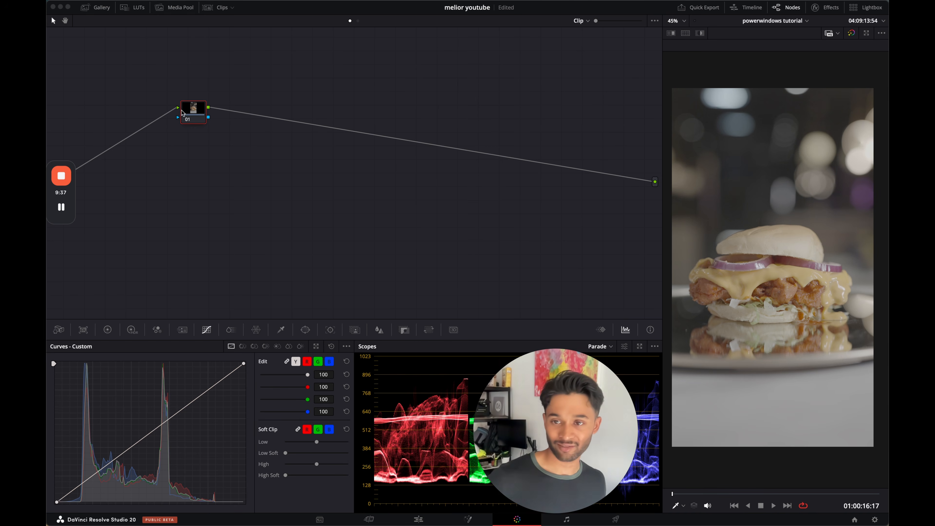
# Move node 01 nearer the source input and add four serial nodes after it, making a chain of five.
pyautogui.moveTo(183, 113); pyautogui.dragTo(147, 164)
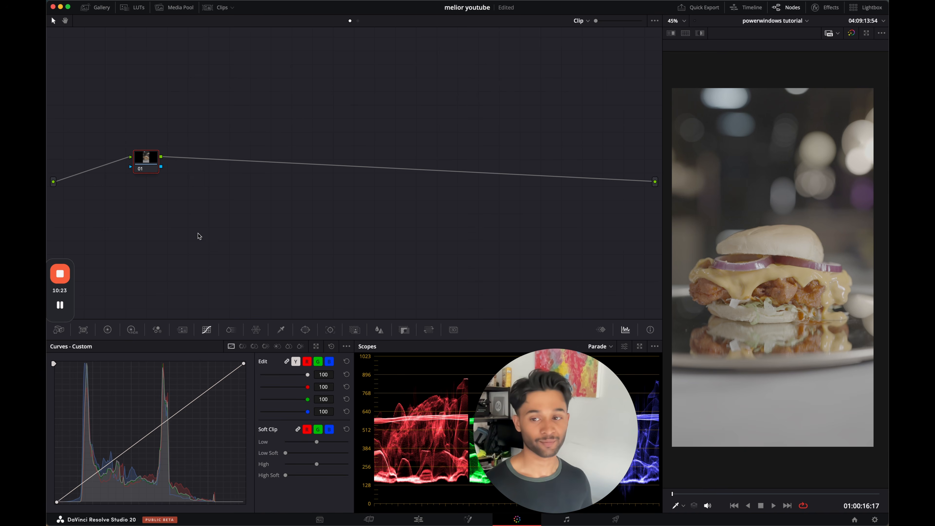
pyautogui.click(107, 329)
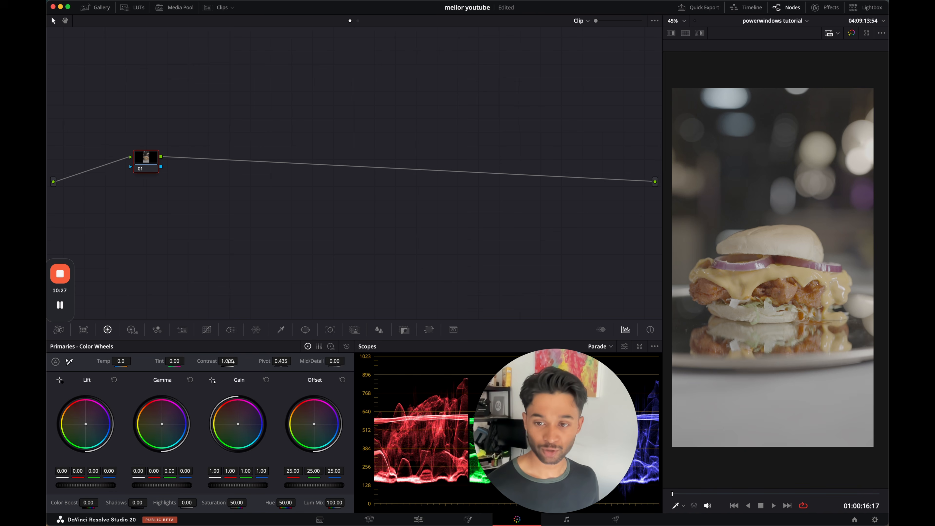
pyautogui.hotkey('alt', 's')
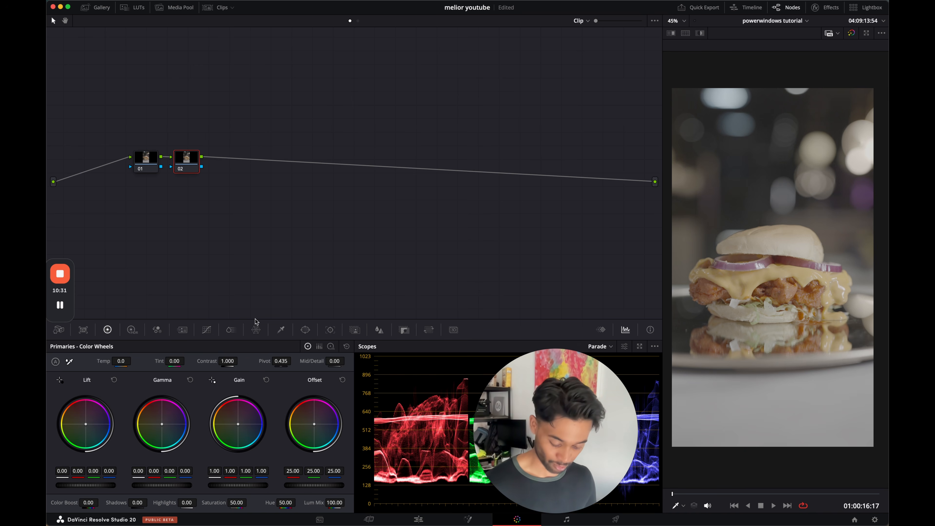
pyautogui.hotkey('alt', 's')
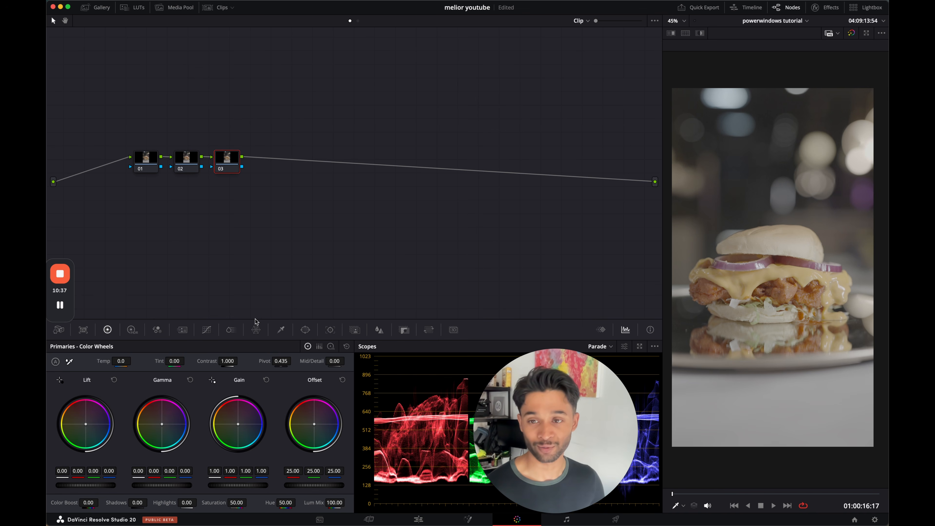
pyautogui.hotkey('alt', 's')
pyautogui.hotkey('alt', 's')
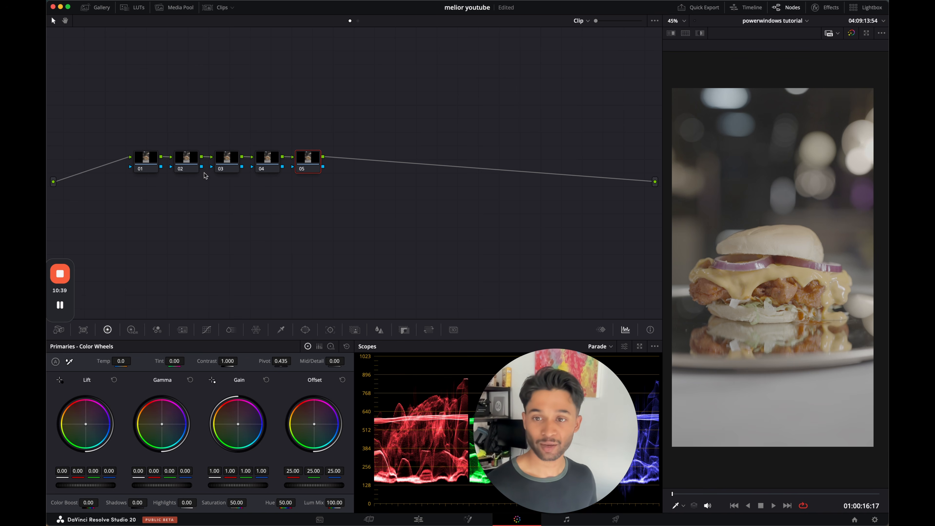
pyautogui.moveTo(125, 93); pyautogui.dragTo(372, 224)
pyautogui.click(240, 119)
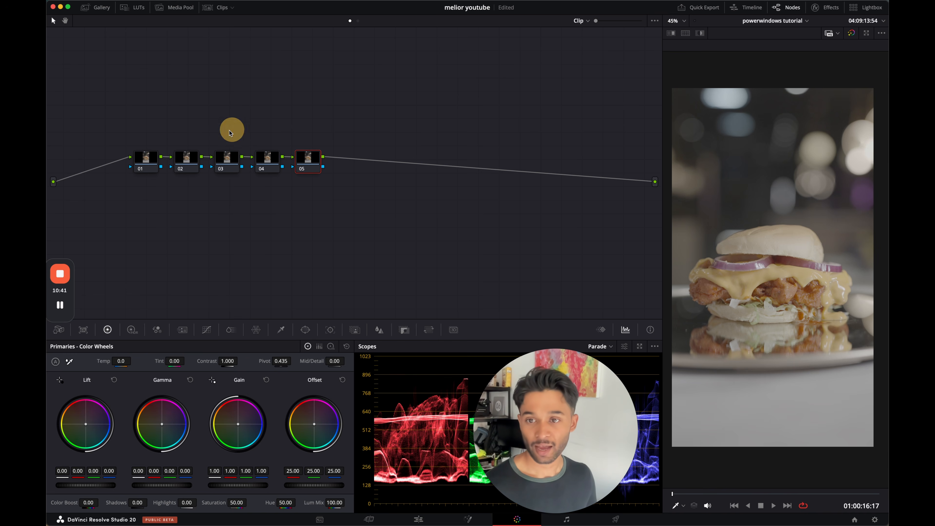
# Set node 01's contrast to 1.498 and pivot to 0.405, then raise node 02's saturation to 83.80 and review it full screen.
pyautogui.click(145, 159)
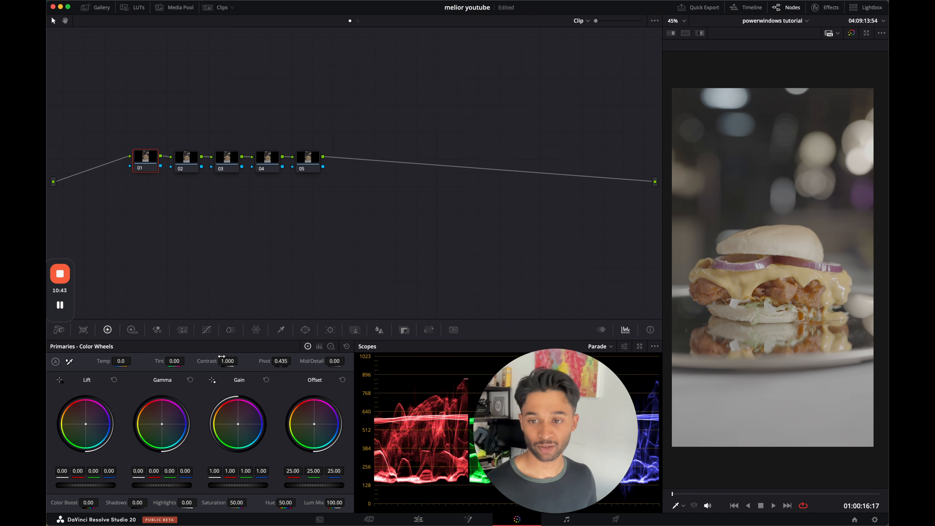
pyautogui.moveTo(221, 356); pyautogui.dragTo(278, 359)
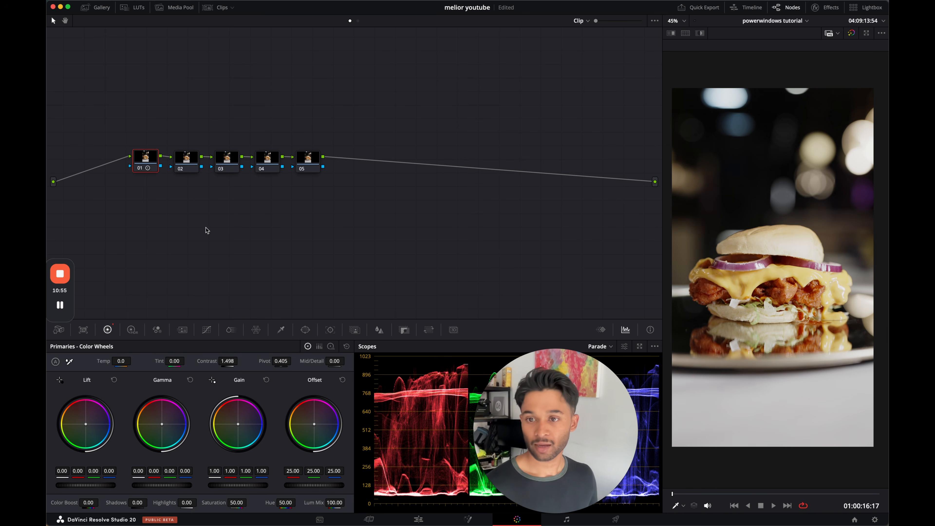
pyautogui.click(187, 167)
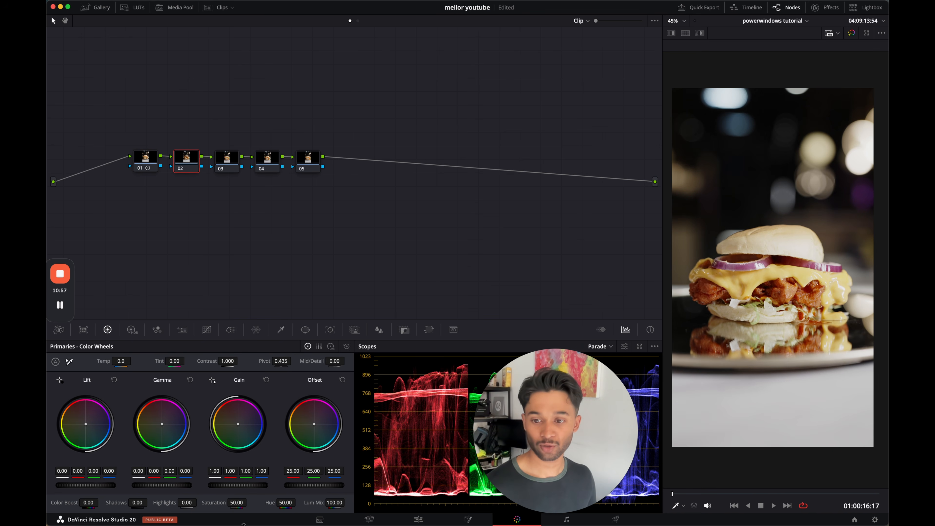
pyautogui.moveTo(236, 502); pyautogui.dragTo(305, 495)
pyautogui.press('super+f')
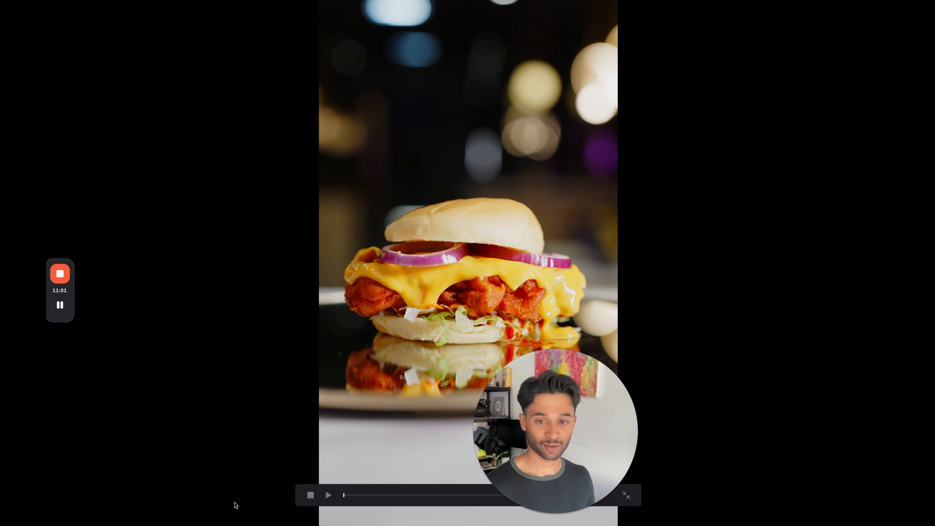
pyautogui.press('Escape')
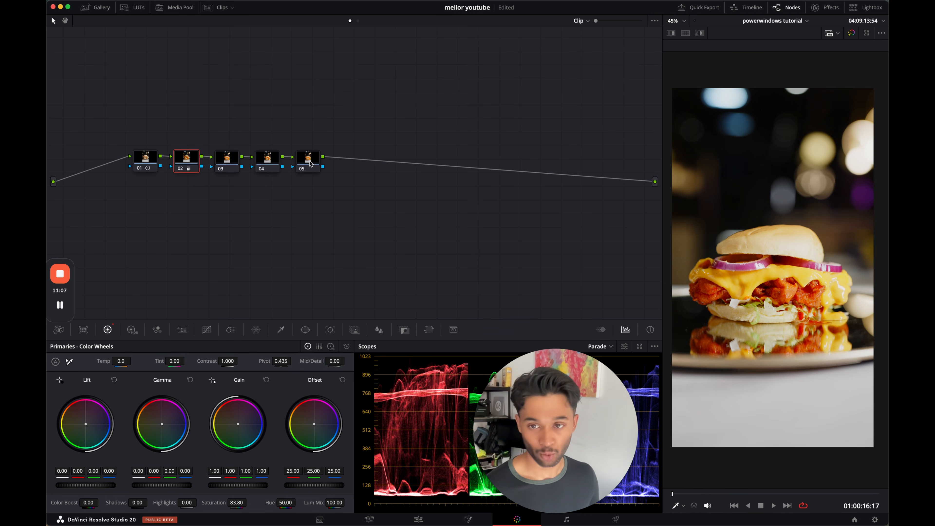
# Add a gradient window to node 03 and turn on the highlight view of its selected area.
pyautogui.click(227, 159)
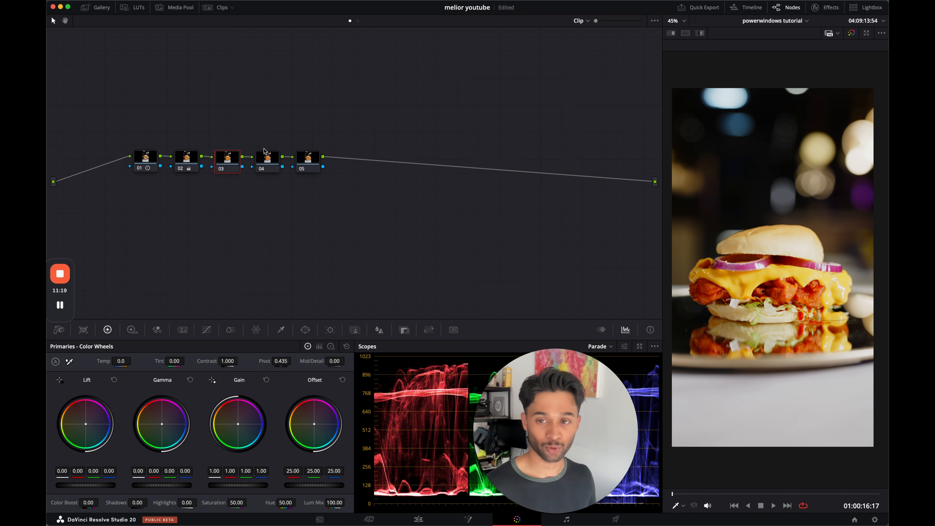
pyautogui.click(312, 158)
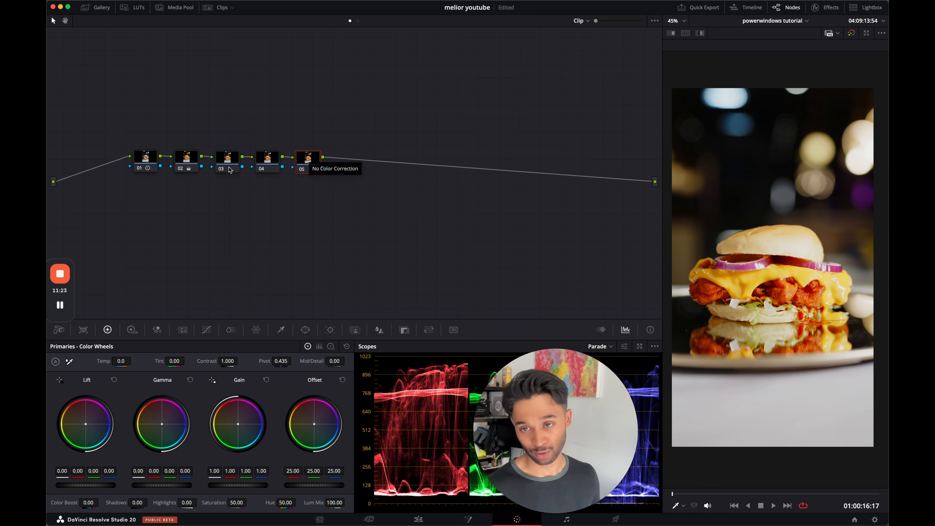
pyautogui.click(231, 157)
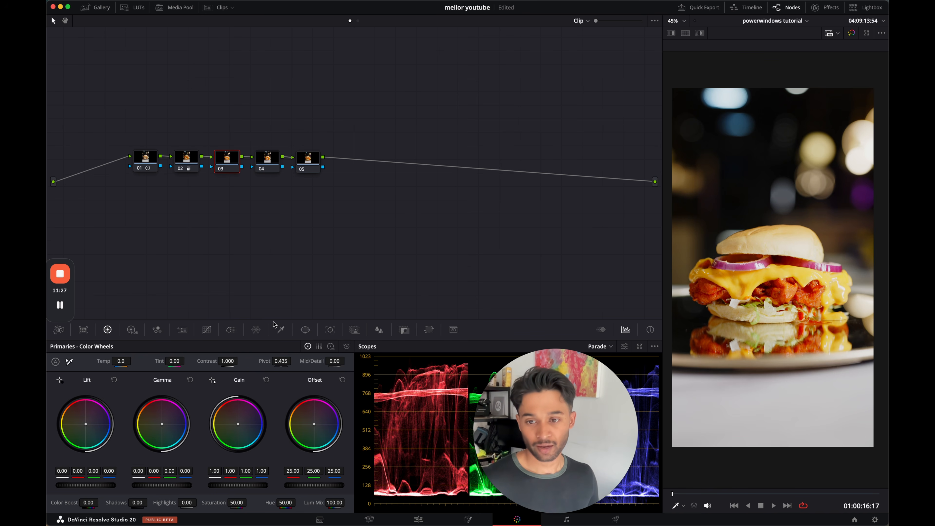
pyautogui.click(305, 329)
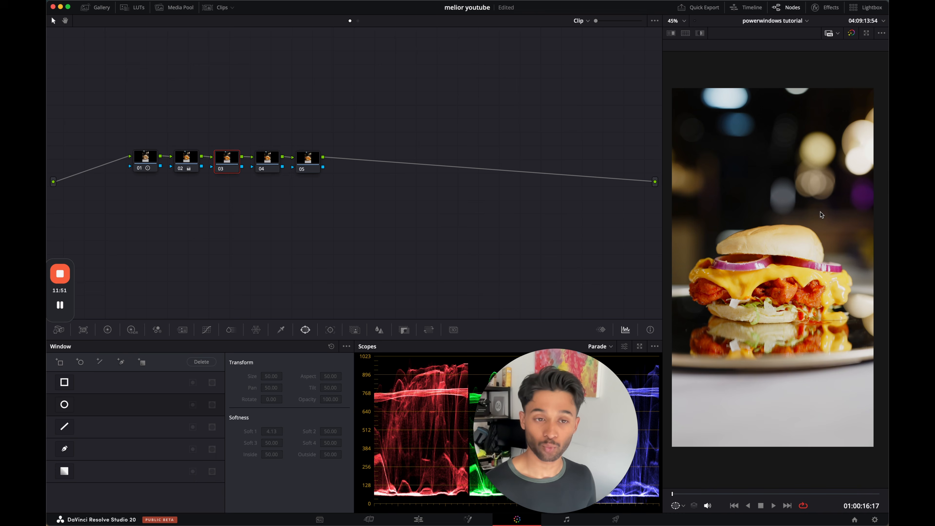
pyautogui.click(65, 471)
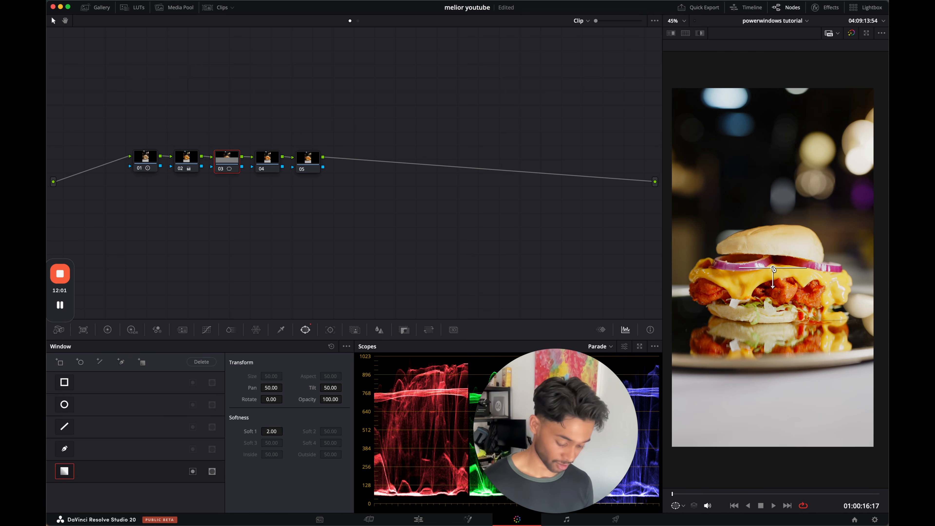
pyautogui.hotkey('shift', 'h')
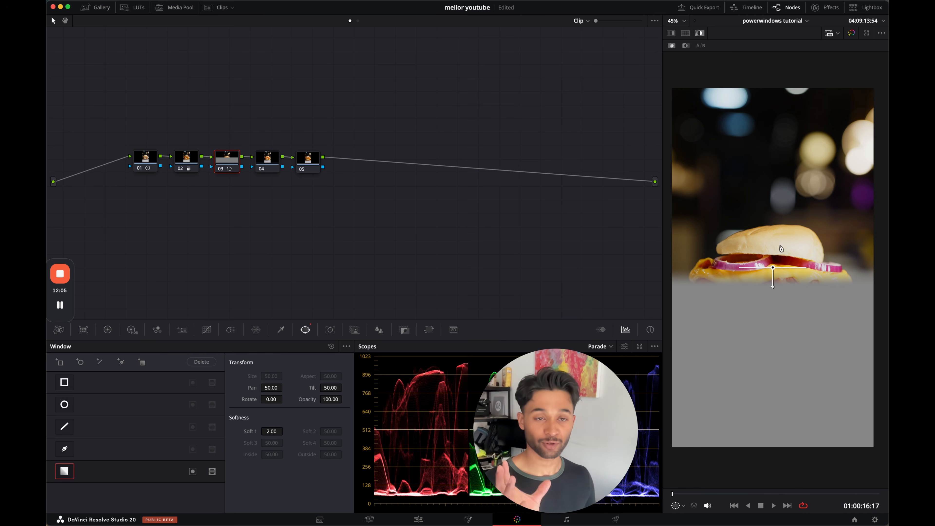
pyautogui.click(700, 33)
pyautogui.click(701, 34)
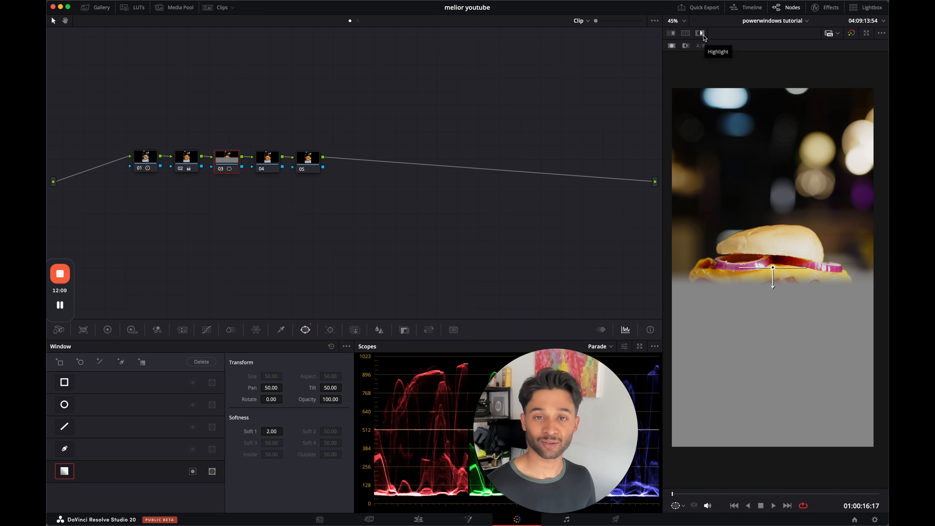
pyautogui.click(701, 33)
pyautogui.click(702, 33)
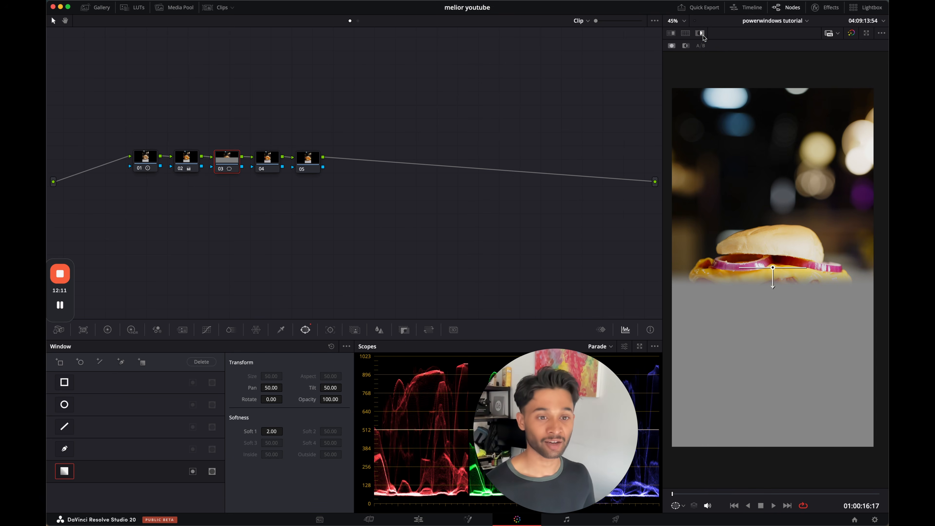
# Place the gradient above the burger at pan 49.49 and tilt 60.15, with rotation -1.67 and softness 7.58, and turn off the highlight view.
pyautogui.moveTo(771, 267); pyautogui.dragTo(769, 190)
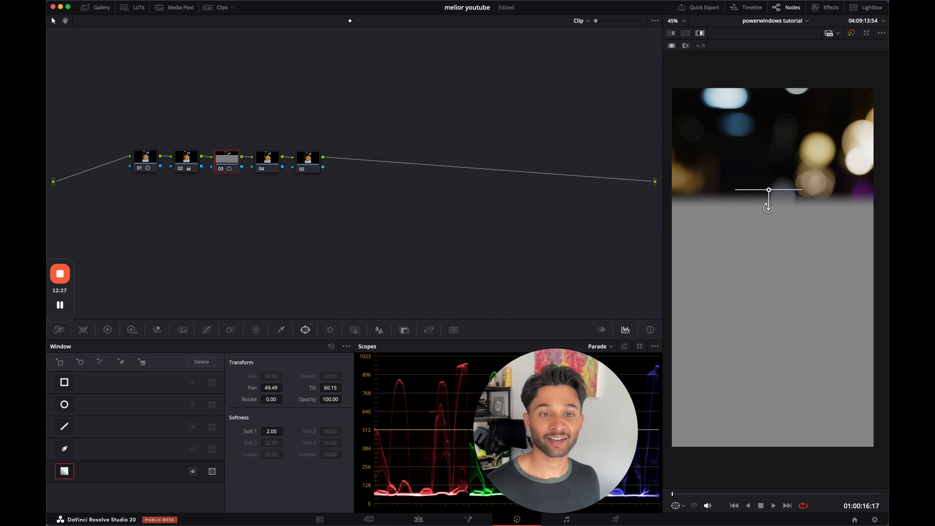
pyautogui.moveTo(767, 208); pyautogui.dragTo(774, 263)
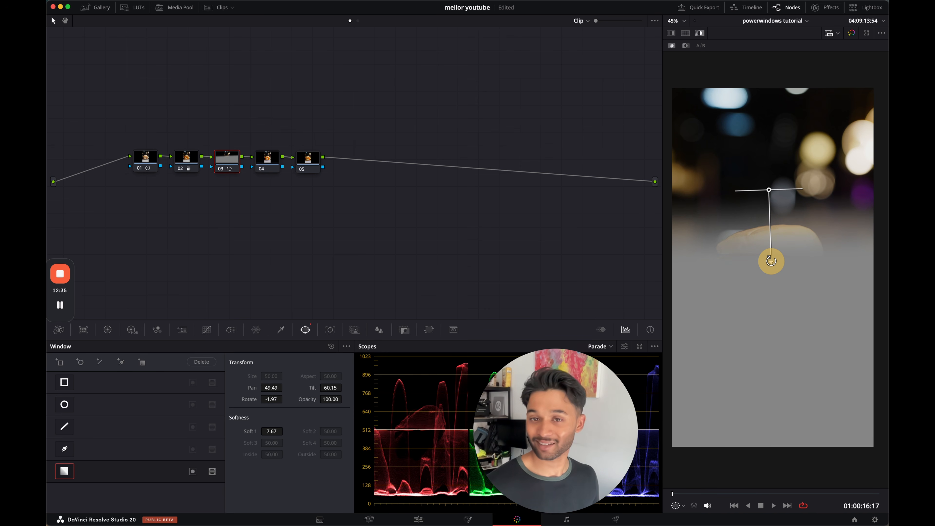
pyautogui.moveTo(771, 260); pyautogui.dragTo(771, 261)
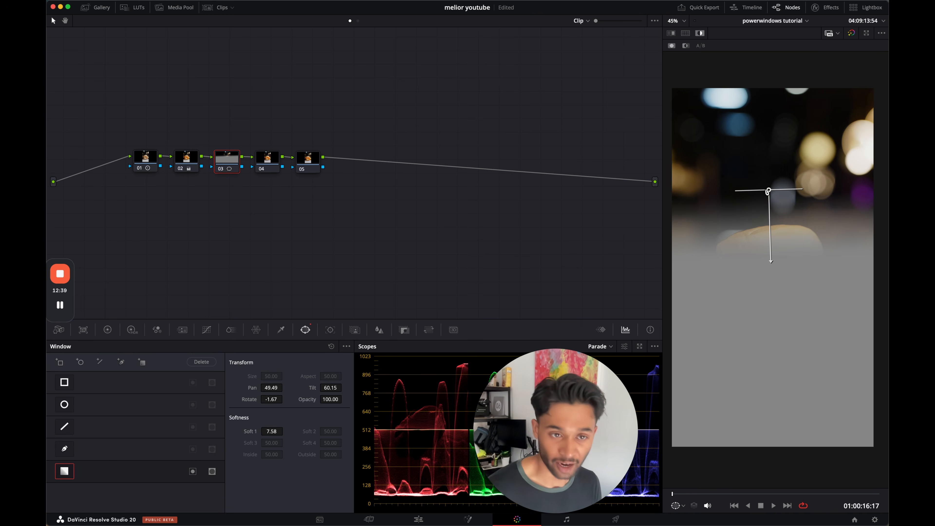
pyautogui.hotkey('shift', 'h')
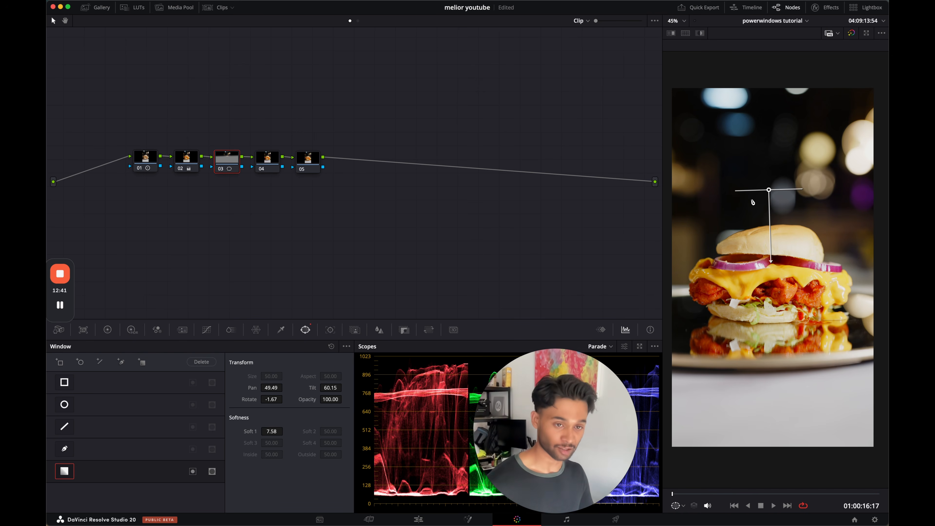
# Darken the background in node 03 with gamma at -0.22 and gain at 0.62, and review the shot full screen.
pyautogui.click(108, 330)
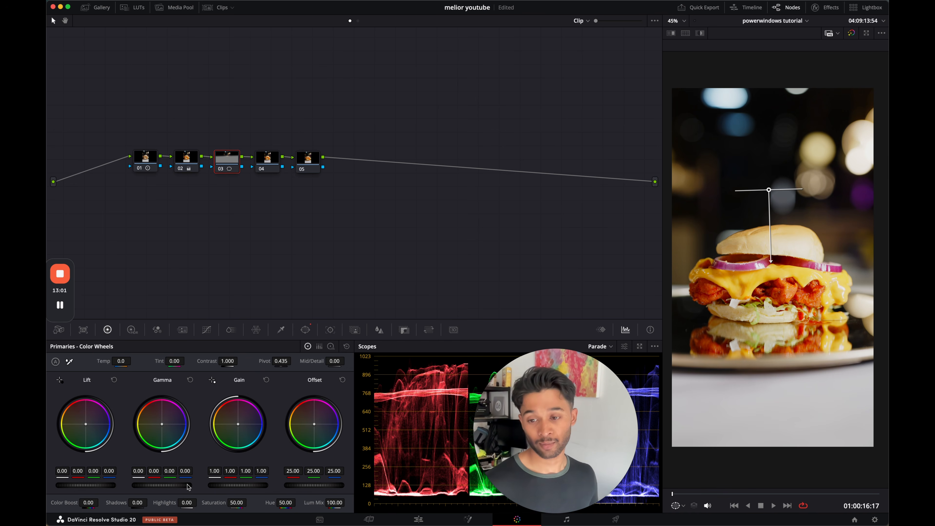
pyautogui.moveTo(188, 487)
pyautogui.mouseDown()
pyautogui.moveTo(75, 484)
pyautogui.moveTo(590, 248)
pyautogui.moveTo(161, 243)
pyautogui.moveTo(367, 238)
pyautogui.moveTo(318, 243)
pyautogui.moveTo(159, 487)
pyautogui.mouseUp()
pyautogui.moveTo(245, 488)
pyautogui.mouseDown()
pyautogui.moveTo(79, 507)
pyautogui.moveTo(215, 488)
pyautogui.mouseUp()
pyautogui.press('super+f')
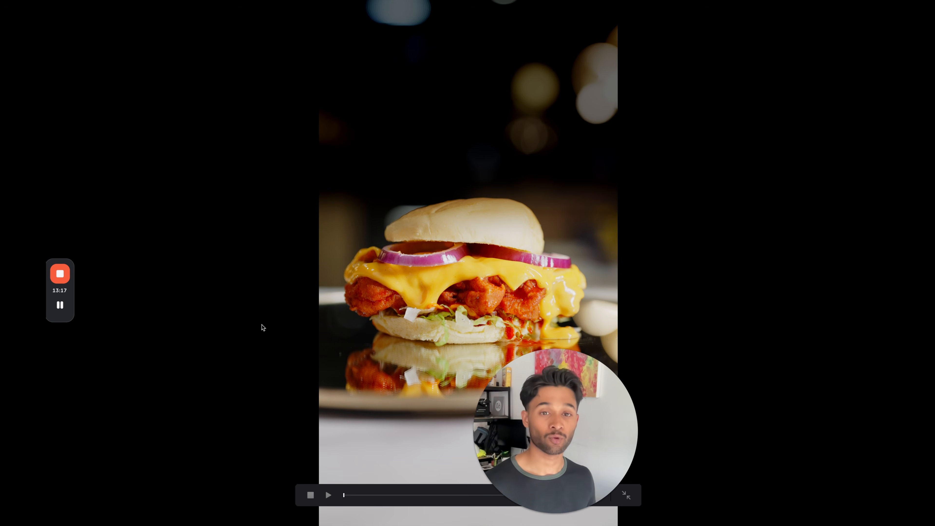
pyautogui.press('Escape')
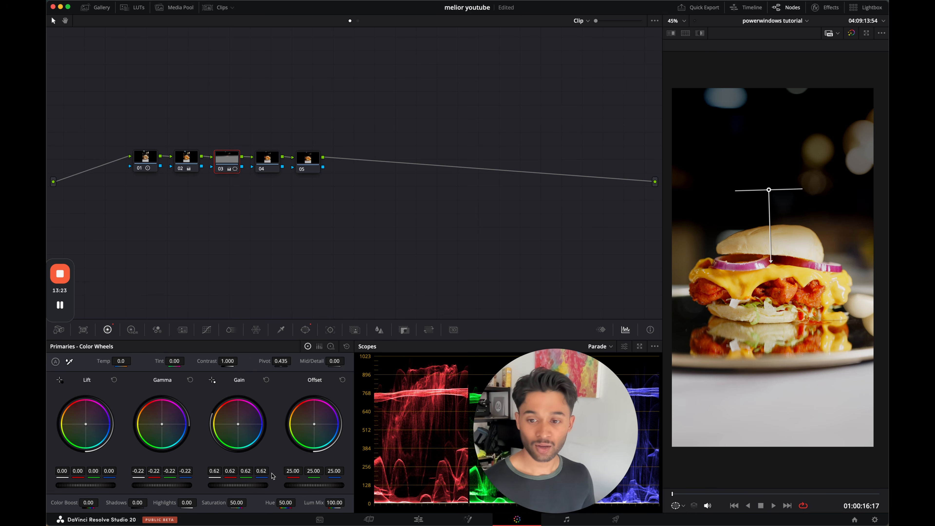
# Lower node 03's offset to -20.65 and move the gradient window higher above the bun.
pyautogui.moveTo(346, 484); pyautogui.dragTo(184, 293)
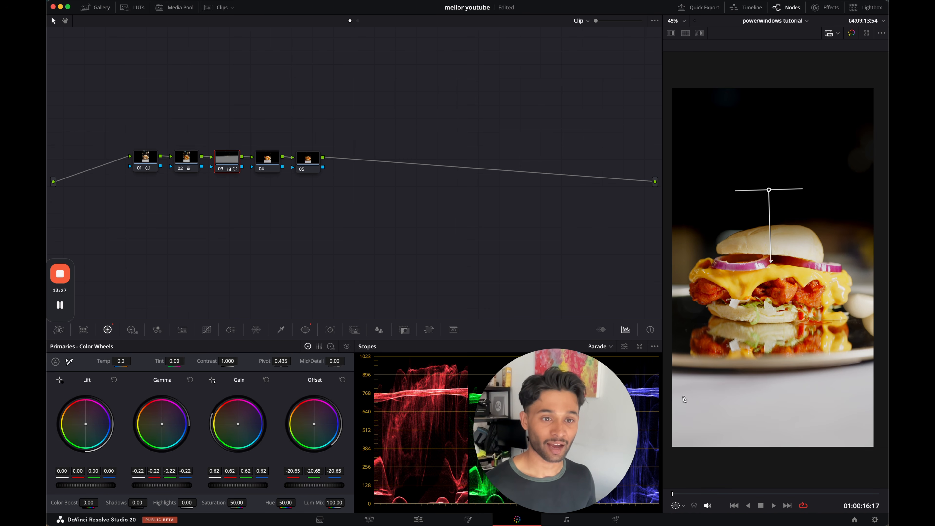
pyautogui.click(768, 190)
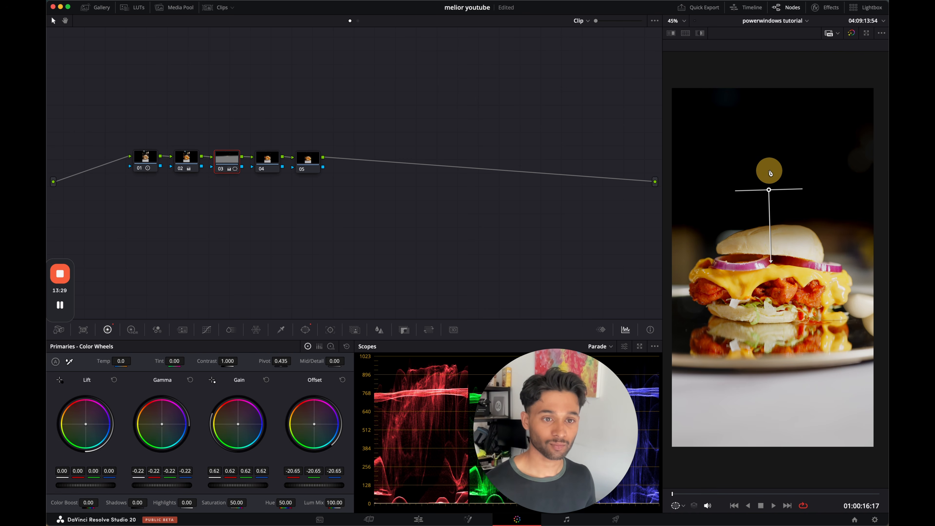
pyautogui.moveTo(771, 173); pyautogui.dragTo(772, 161)
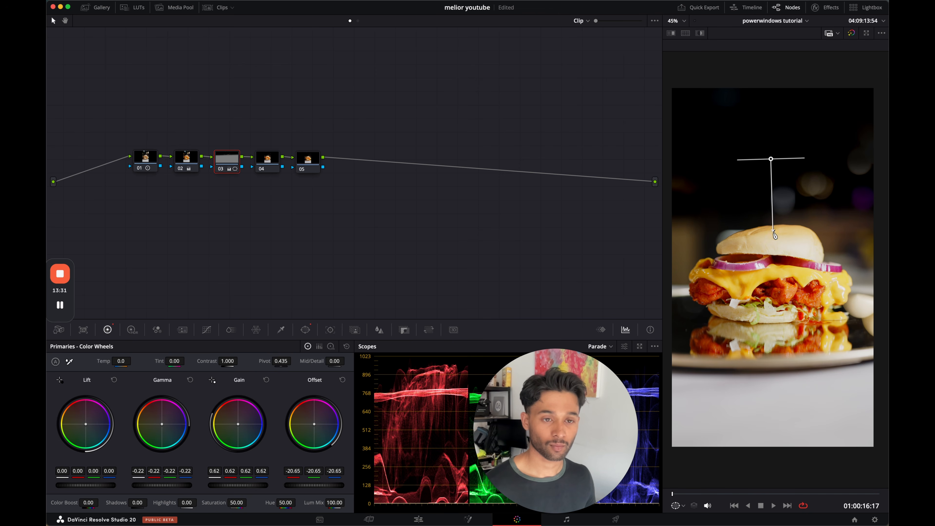
# Extend the gradient window's soft edge down onto the burger filling and play the clip full screen to review it.
pyautogui.moveTo(774, 231); pyautogui.dragTo(772, 272)
pyautogui.press('super+f')
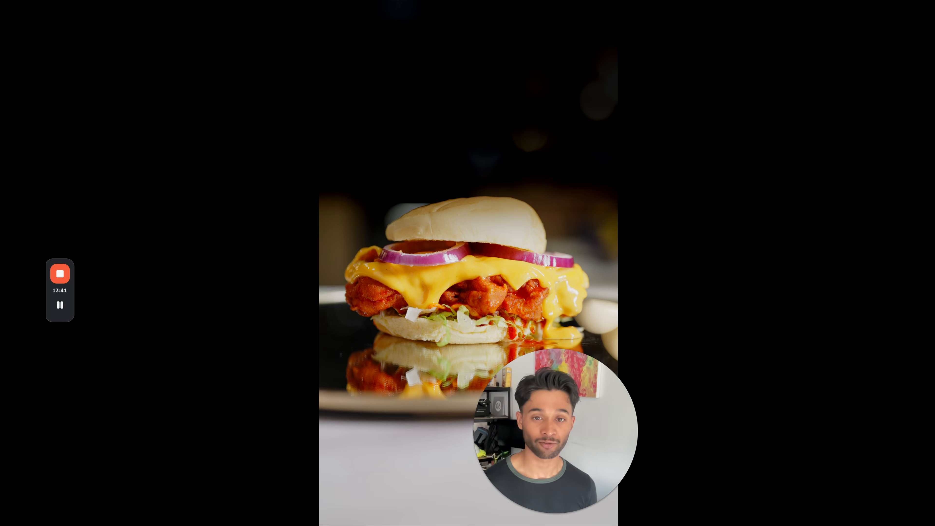
pyautogui.press('space')
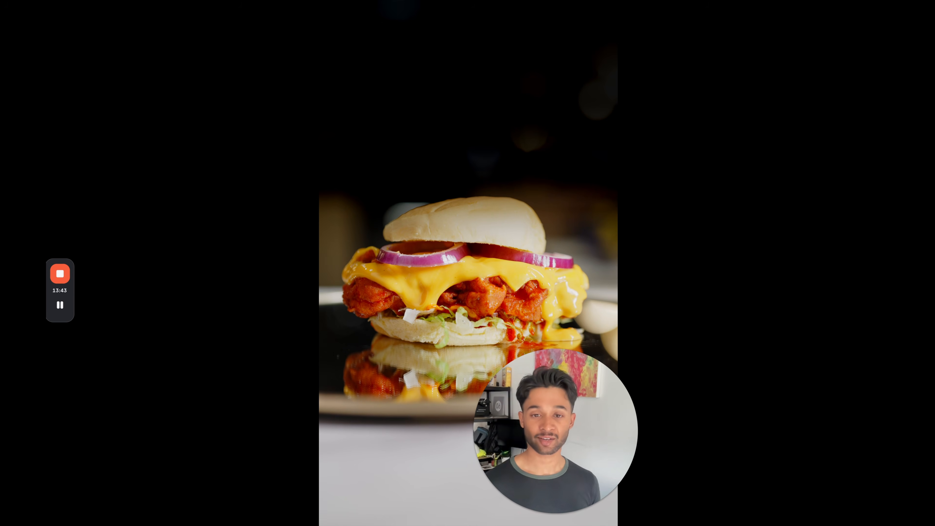
pyautogui.moveTo(668, 184)
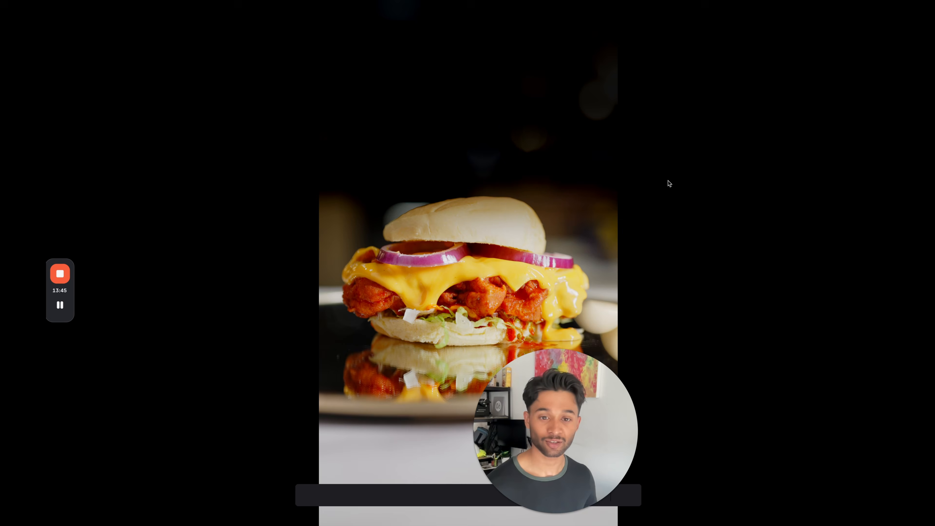
pyautogui.moveTo(567, 407); pyautogui.dragTo(769, 395)
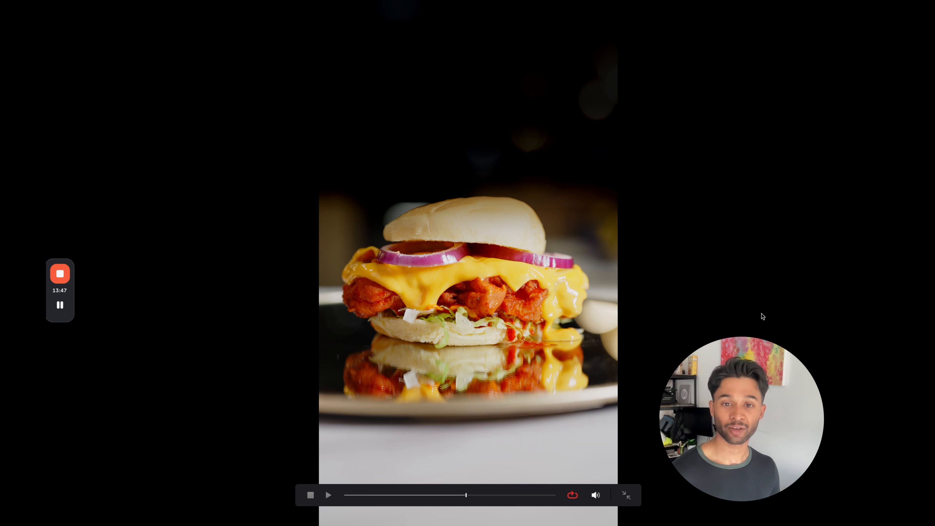
pyautogui.press('Escape')
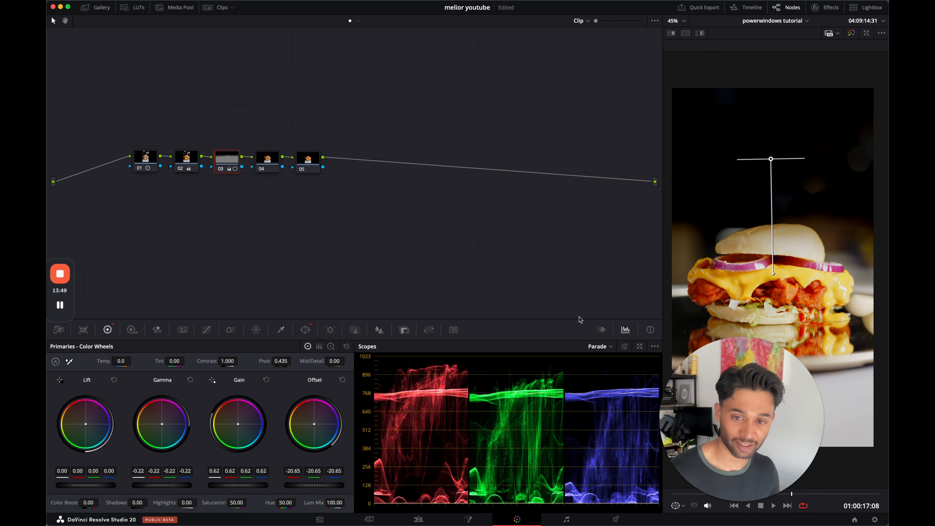
# Reset node 03's grade, set offset to 29.50, contrast to 1.240 and pivot to 0.141, and review the shot full screen.
pyautogui.click(347, 347)
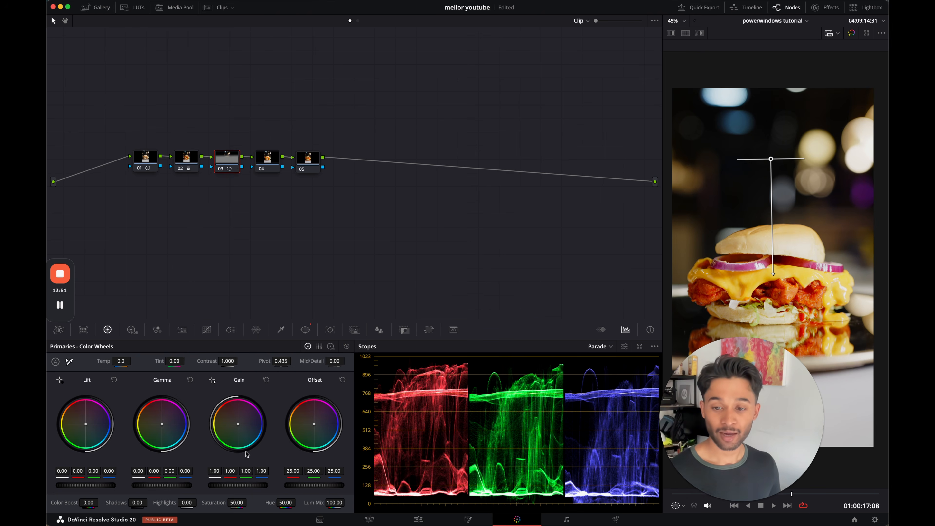
pyautogui.moveTo(303, 485); pyautogui.dragTo(331, 487)
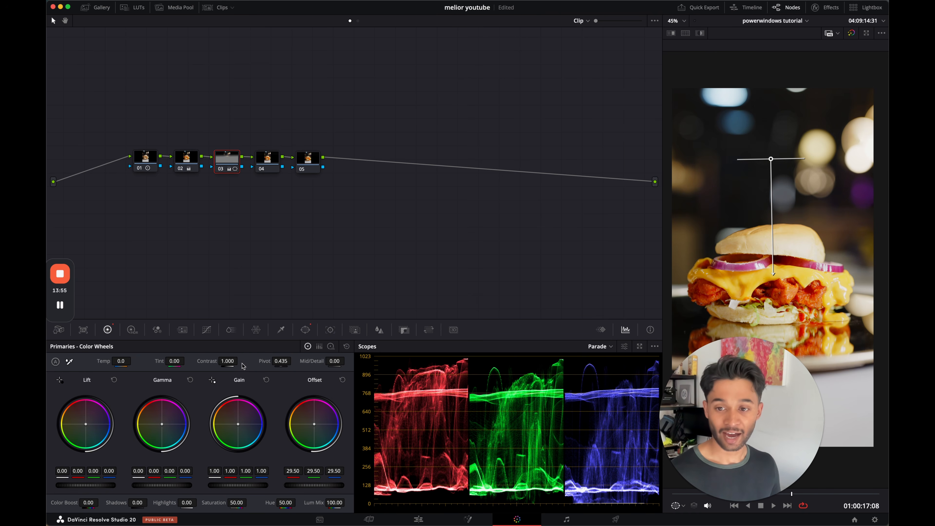
pyautogui.moveTo(230, 360); pyautogui.dragTo(274, 363)
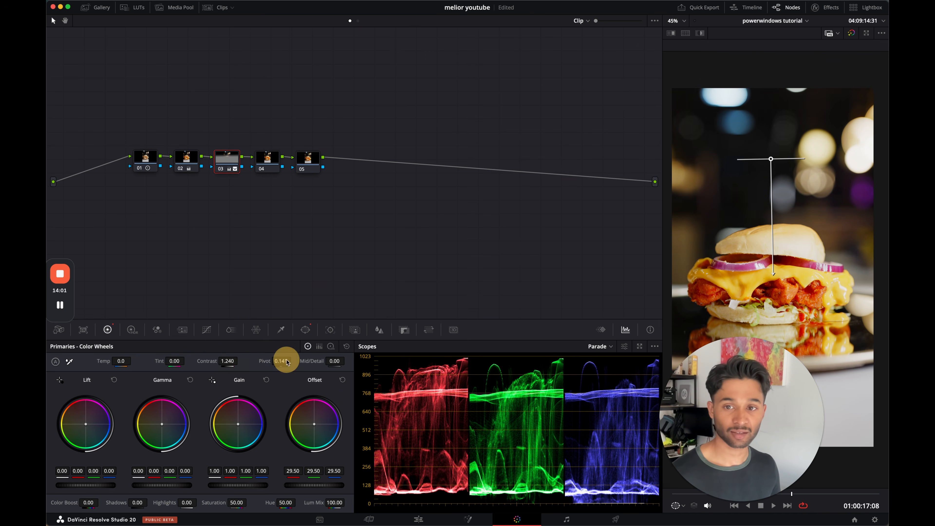
pyautogui.press('super+f')
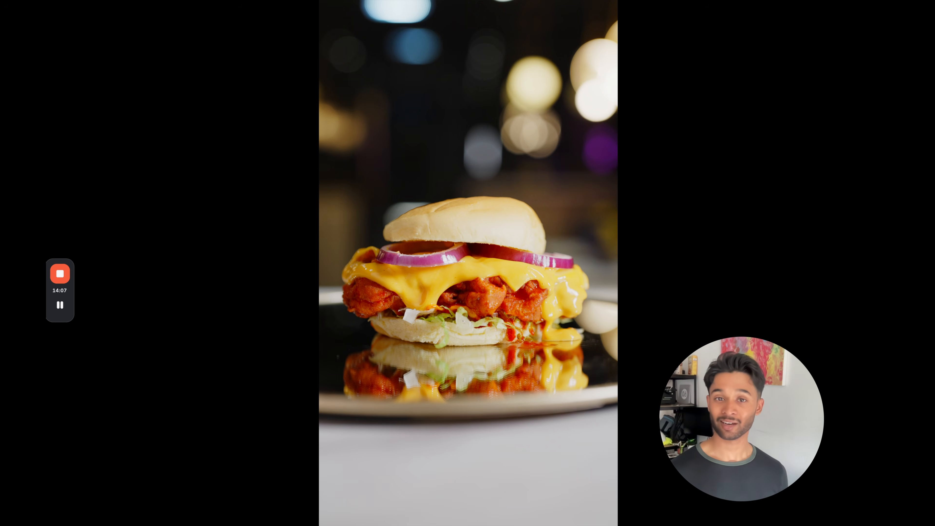
pyautogui.press('Escape')
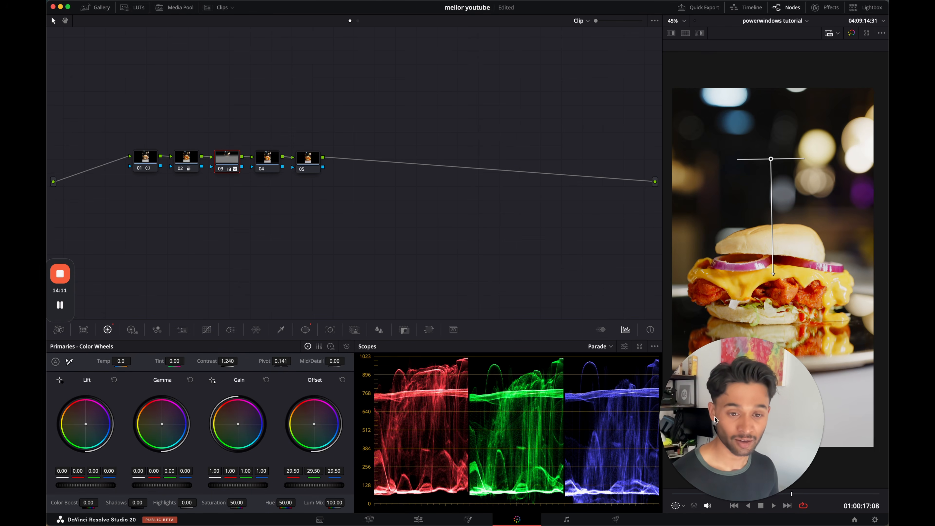
pyautogui.moveTo(714, 417); pyautogui.dragTo(547, 420)
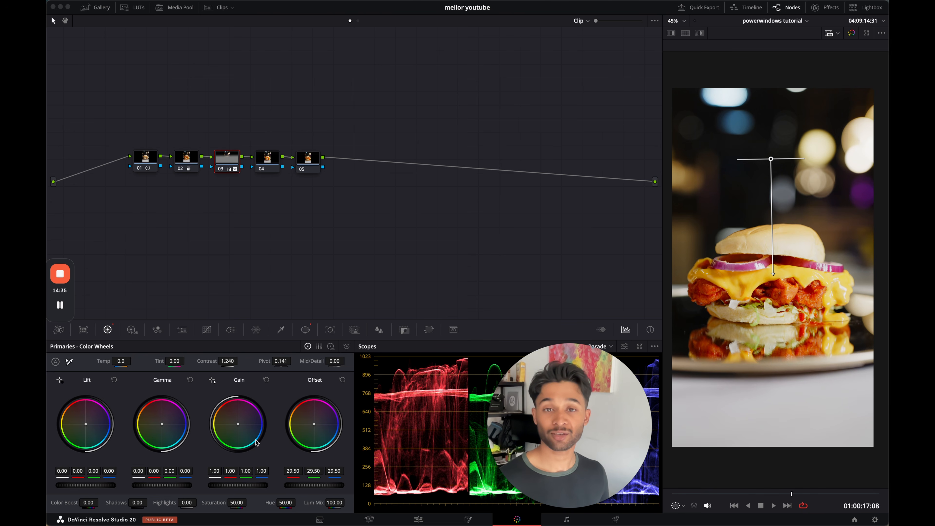
# Reset node 03's offset to 25.00 and try warming the lift to red 0.03, green -0.01 and blue -0.09.
pyautogui.moveTo(314, 426); pyautogui.dragTo(337, 457)
pyautogui.doubleClick(316, 426)
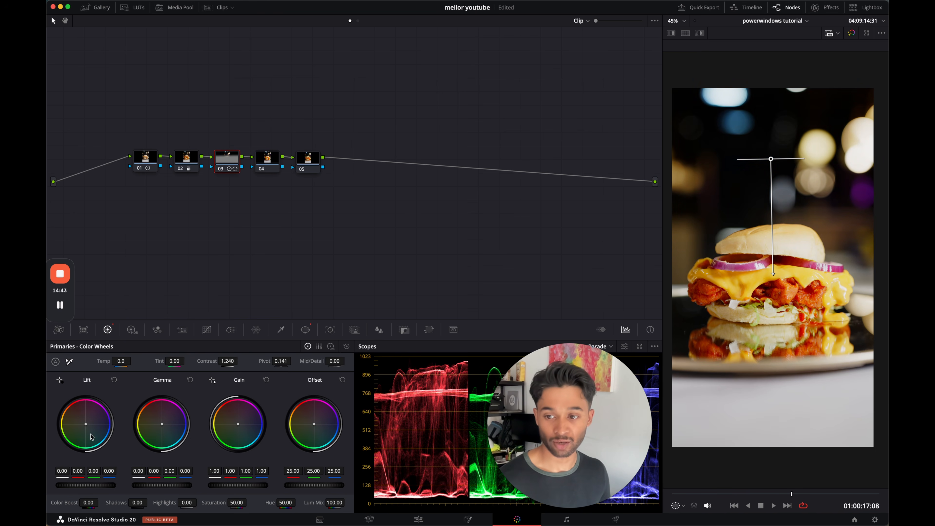
pyautogui.moveTo(84, 424)
pyautogui.mouseDown()
pyautogui.moveTo(94, 439)
pyautogui.moveTo(70, 427)
pyautogui.moveTo(77, 407)
pyautogui.moveTo(75, 423)
pyautogui.mouseUp()
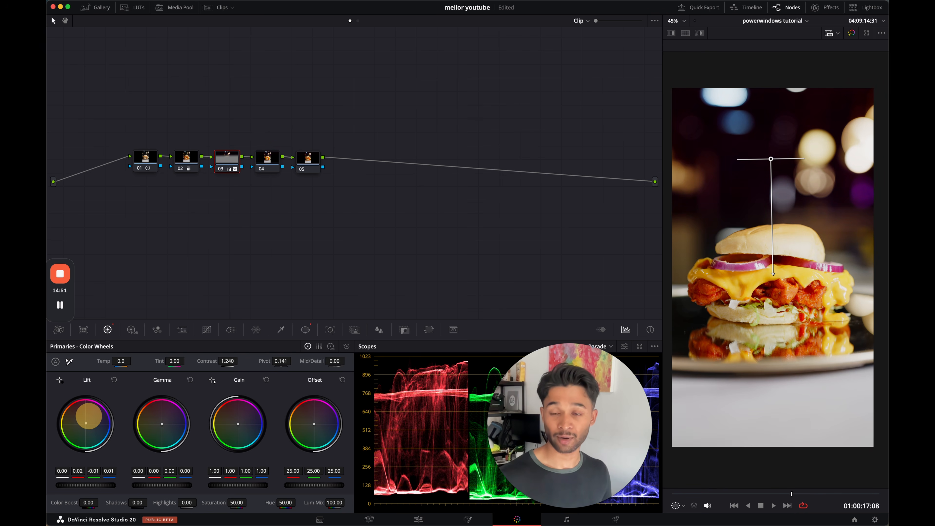
pyautogui.moveTo(92, 435); pyautogui.dragTo(77, 434)
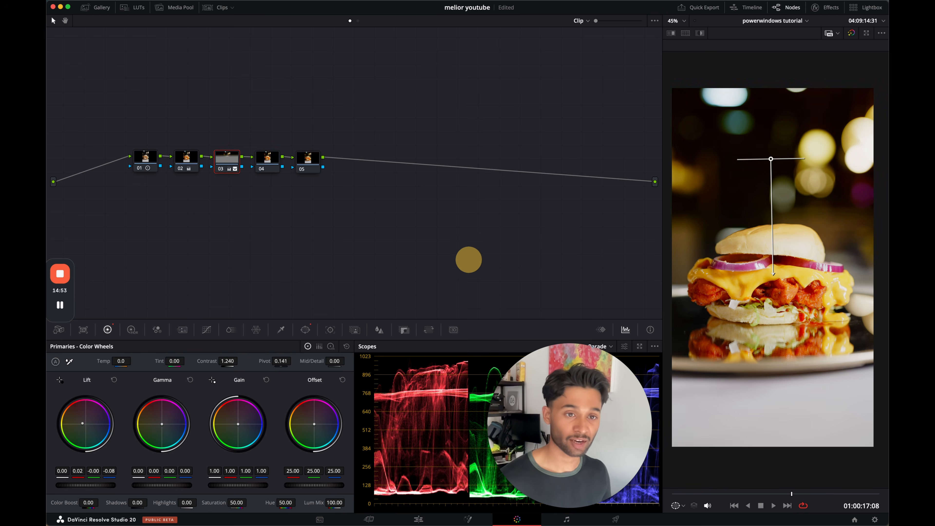
pyautogui.moveTo(529, 255); pyautogui.dragTo(464, 258)
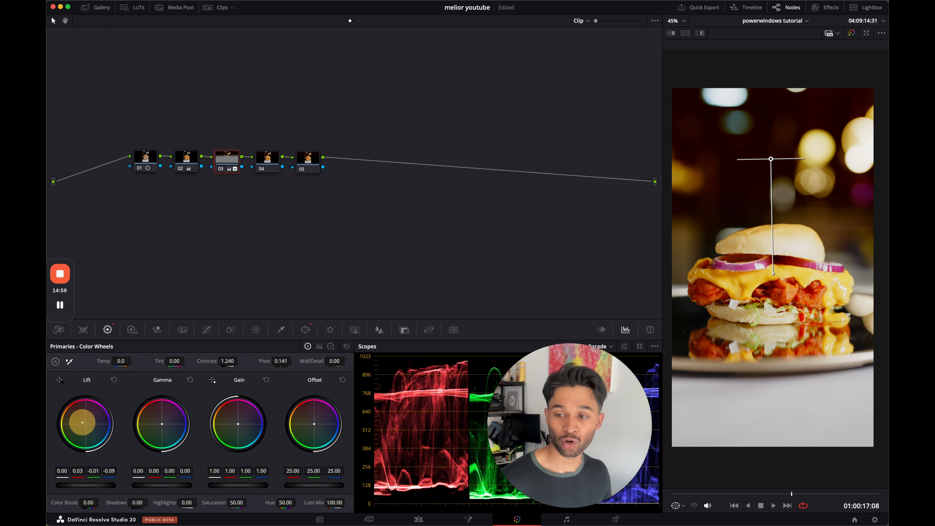
# Return node 03's lift to neutral, warm the gain to red 1.04, green 1.01 and blue 0.71, and review the shot full screen.
pyautogui.moveTo(238, 428); pyautogui.dragTo(202, 416)
pyautogui.press('super+f')
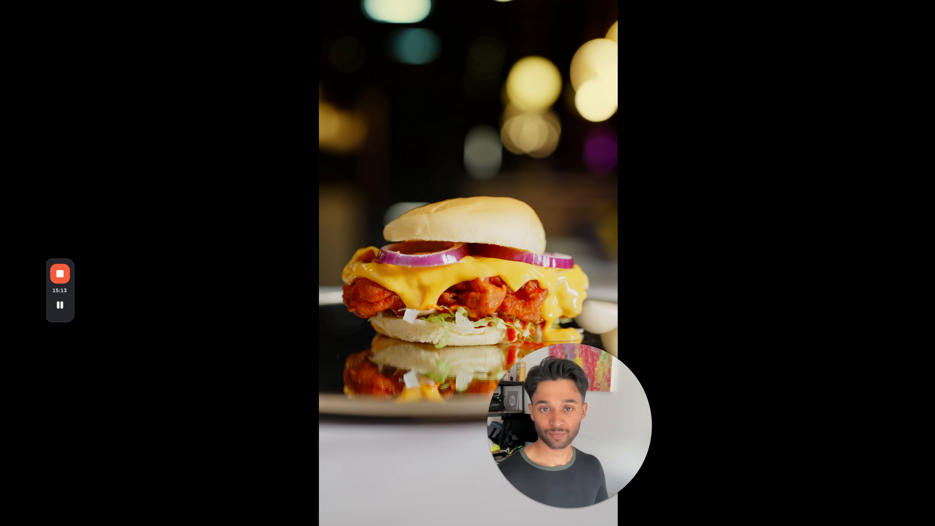
pyautogui.press('Escape')
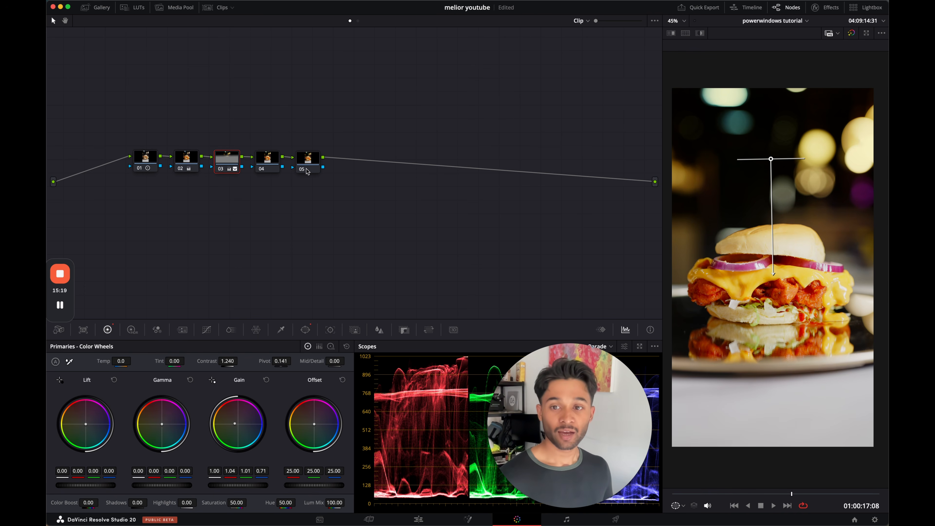
# Add a curve window to node 04 and place its first point where the plate's lower rim meets the frame's right edge.
pyautogui.click(267, 160)
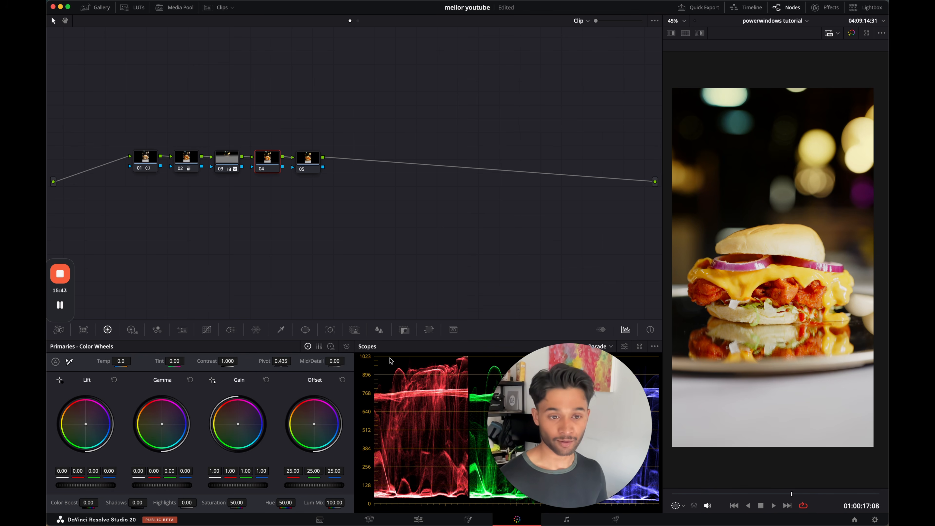
pyautogui.click(305, 330)
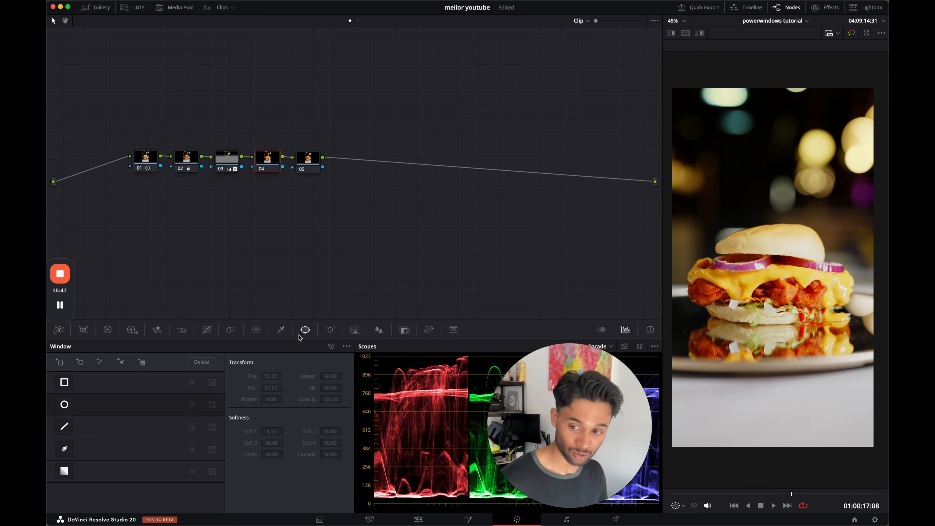
pyautogui.click(64, 449)
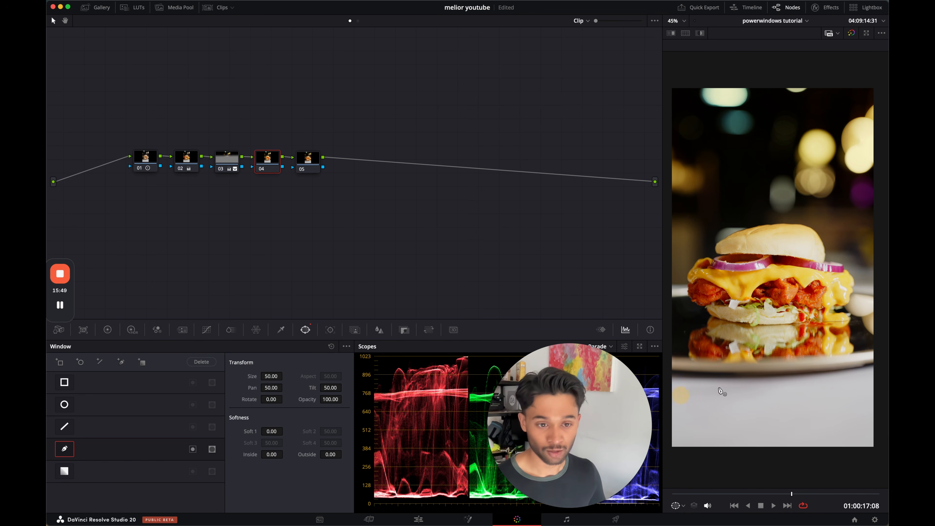
pyautogui.click(875, 361)
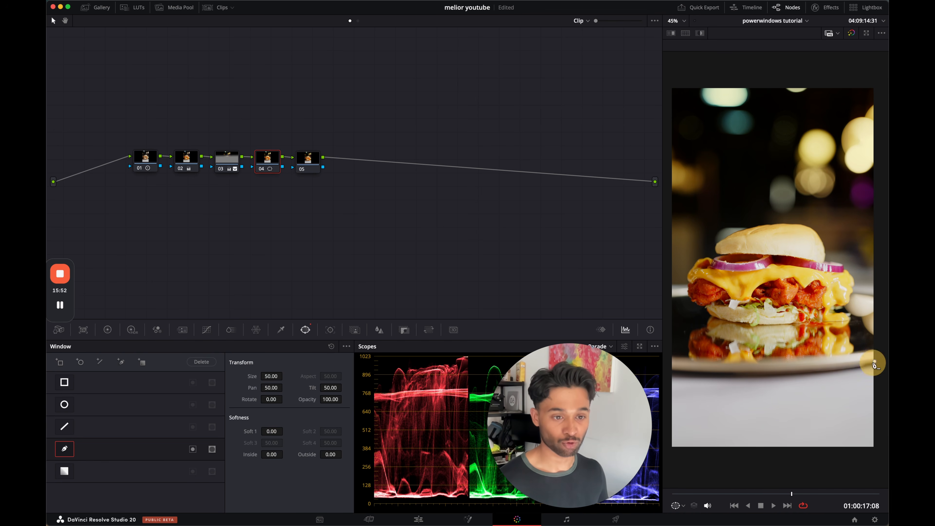
pyautogui.click(781, 374)
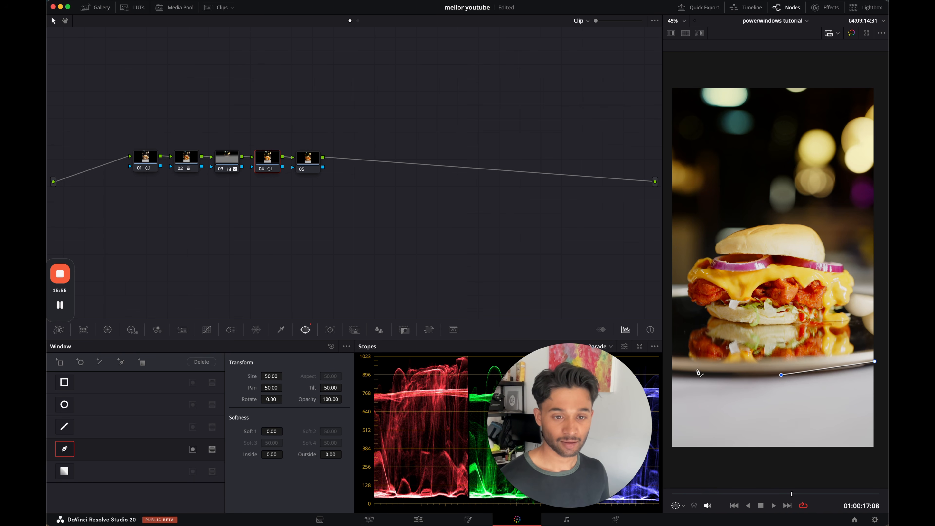
pyautogui.click(669, 370)
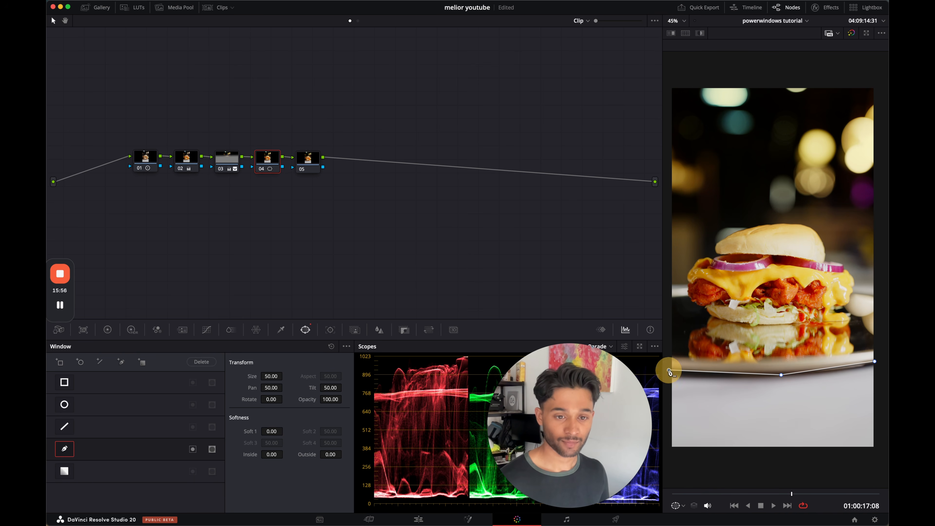
pyautogui.click(671, 453)
pyautogui.click(876, 456)
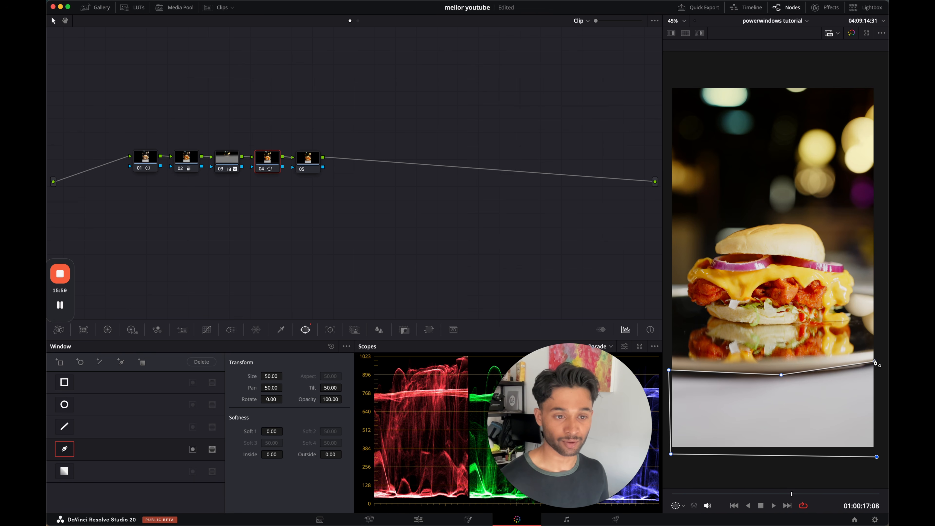
pyautogui.click(875, 362)
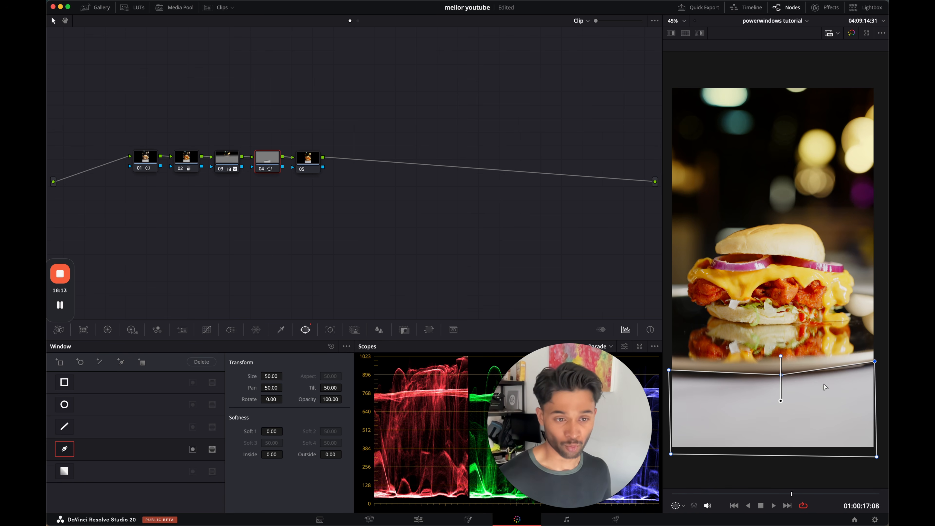
pyautogui.press('super+z')
pyautogui.press('super+z')
pyautogui.press('super+z')
pyautogui.press('super+z')
pyautogui.press('super+z')
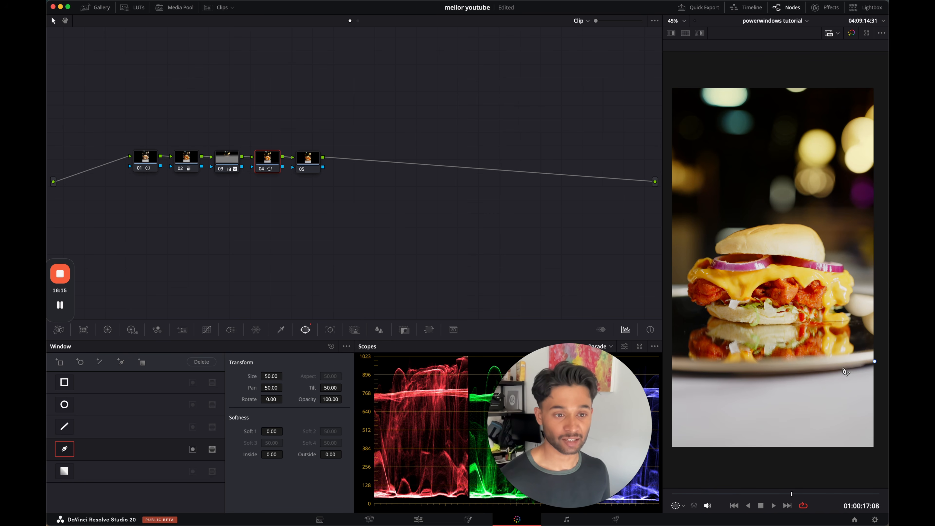
# Draw the window's upper side as a smooth curve along the plate's lower rim and close it around the white table area.
pyautogui.click(776, 376)
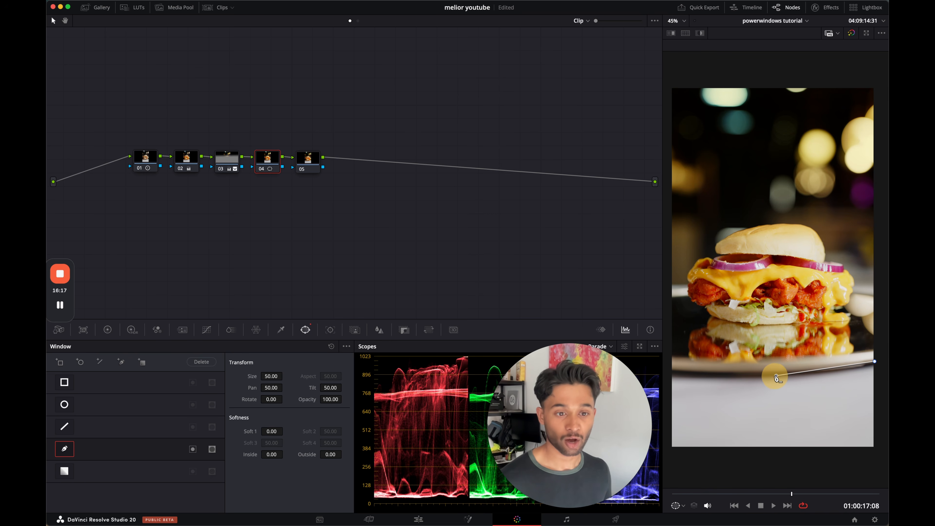
pyautogui.moveTo(772, 379); pyautogui.dragTo(723, 379)
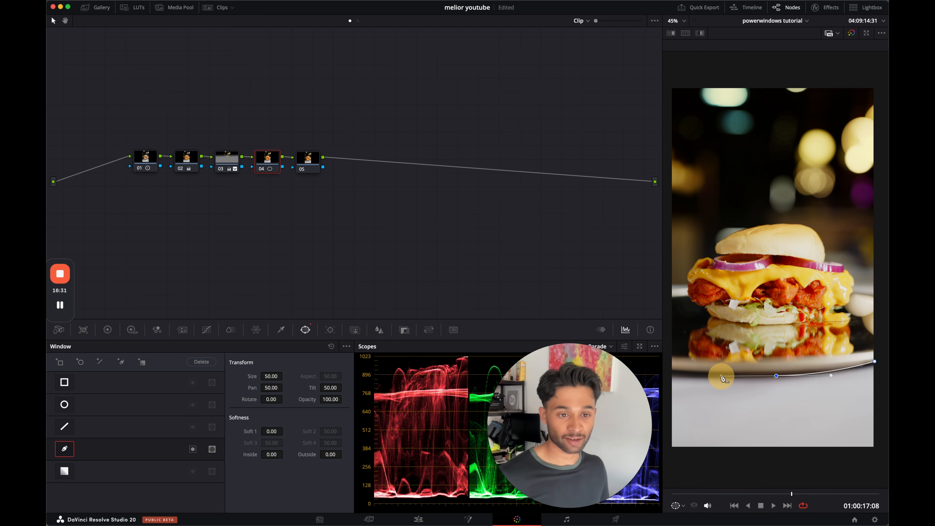
pyautogui.moveTo(722, 378); pyautogui.dragTo(721, 376)
pyautogui.click(668, 371)
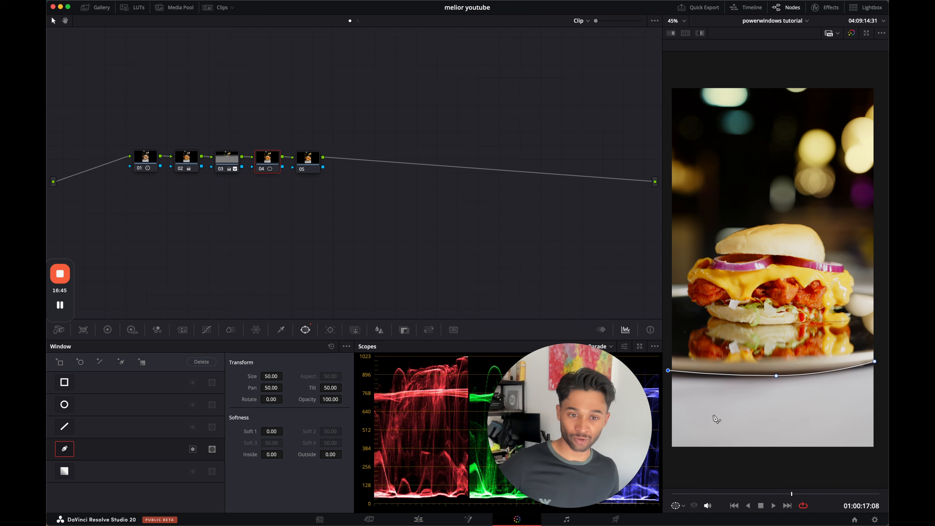
pyautogui.click(671, 452)
pyautogui.click(876, 454)
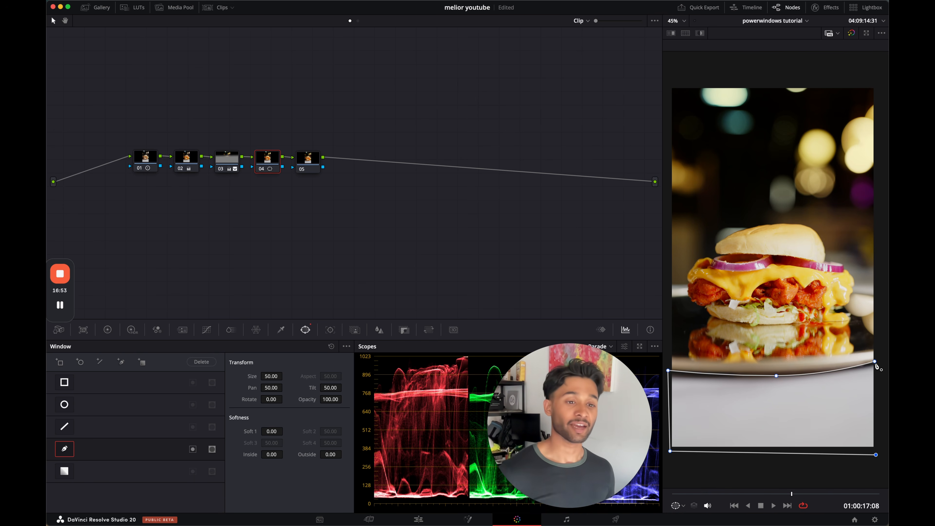
pyautogui.click(875, 362)
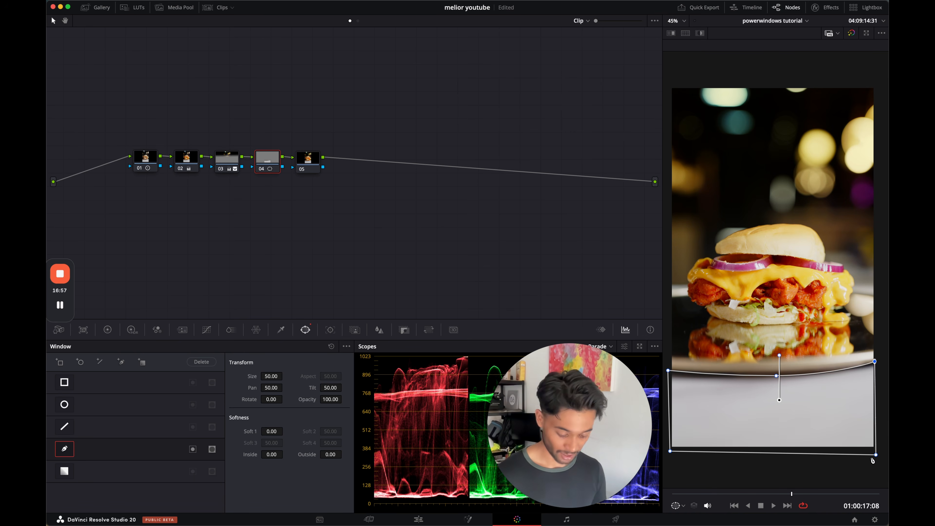
# Try an inside softness of 7.96 on node 04's curve window while checking the isolated area in the highlight view.
pyautogui.hotkey('shift', 'h')
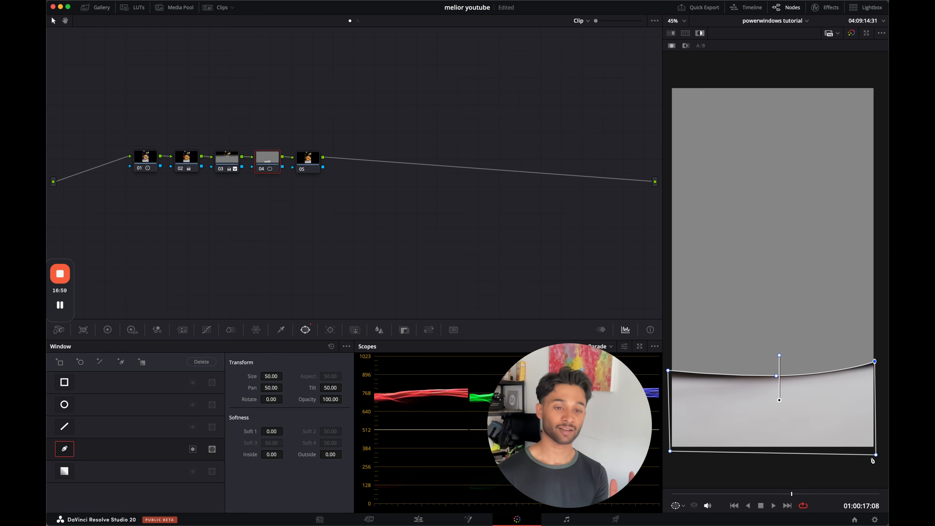
pyautogui.hotkey('shift', 'h')
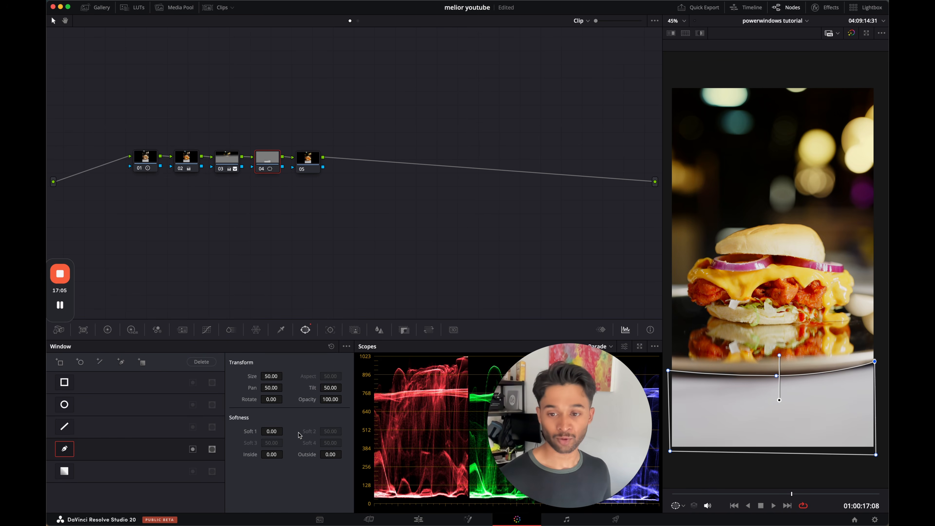
pyautogui.moveTo(272, 431)
pyautogui.mouseDown()
pyautogui.moveTo(311, 417)
pyautogui.moveTo(322, 428)
pyautogui.moveTo(502, 408)
pyautogui.moveTo(272, 429)
pyautogui.mouseUp()
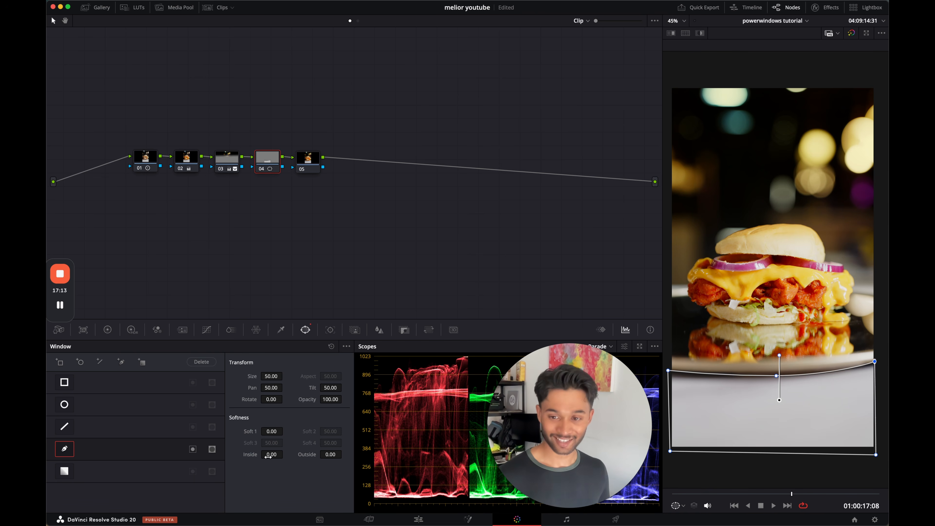
pyautogui.moveTo(270, 456); pyautogui.dragTo(391, 429)
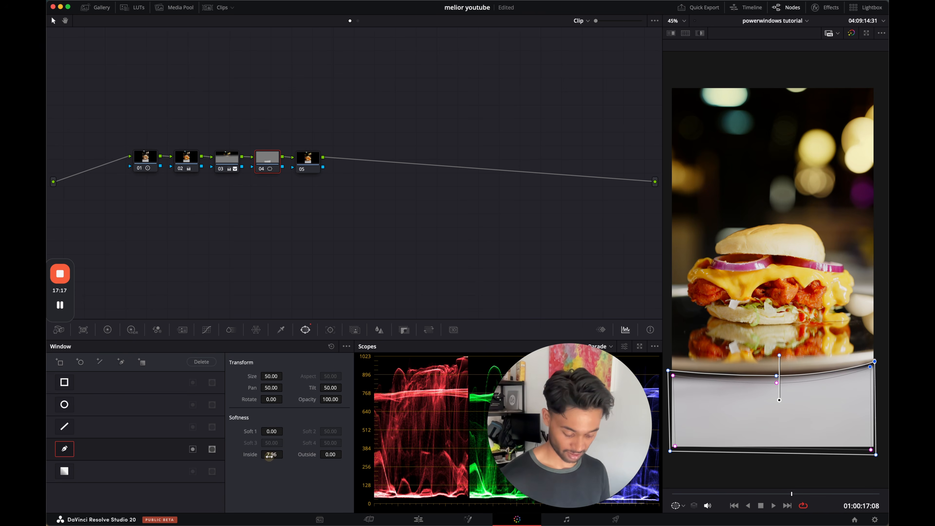
pyautogui.hotkey('shift', 'h')
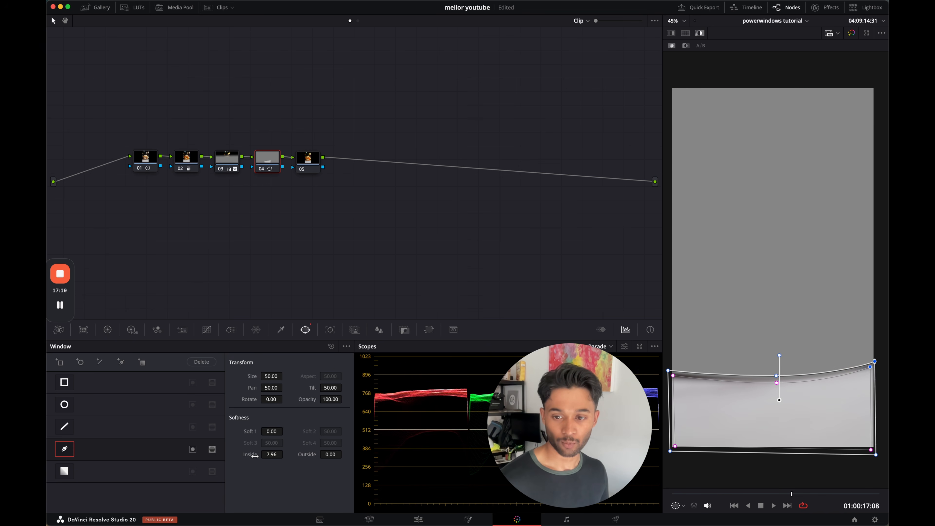
pyautogui.doubleClick(254, 456)
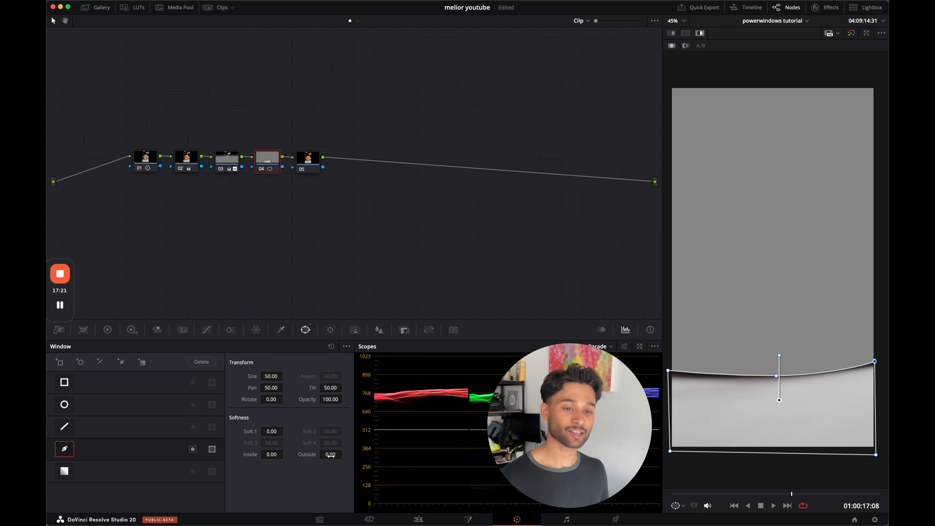
# Set the curve window's outside softness to 4.46, track it forward and backward through the clip, and play the result.
pyautogui.moveTo(331, 455); pyautogui.dragTo(427, 457)
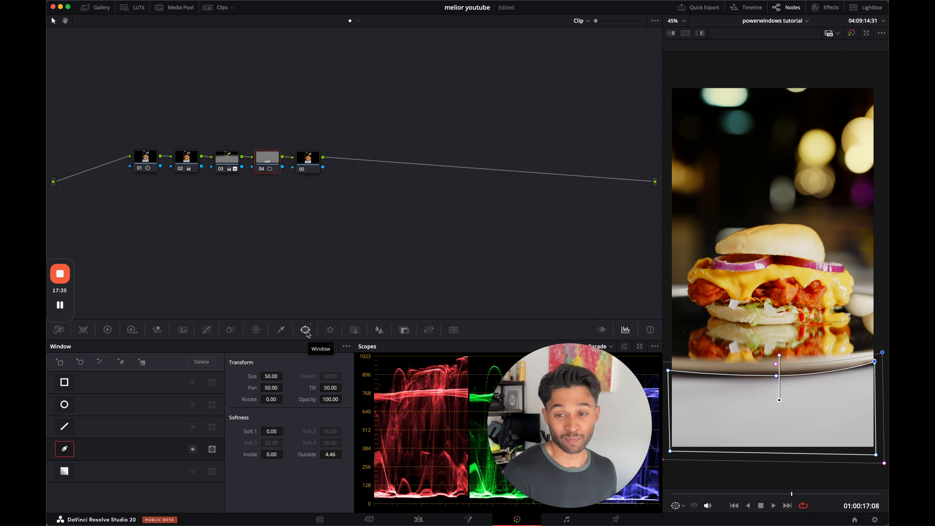
pyautogui.click(331, 328)
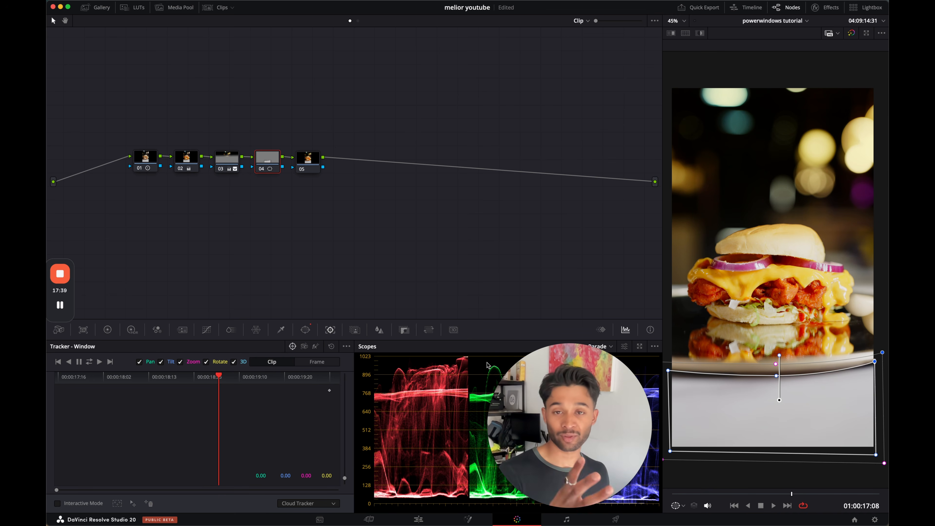
pyautogui.click(89, 363)
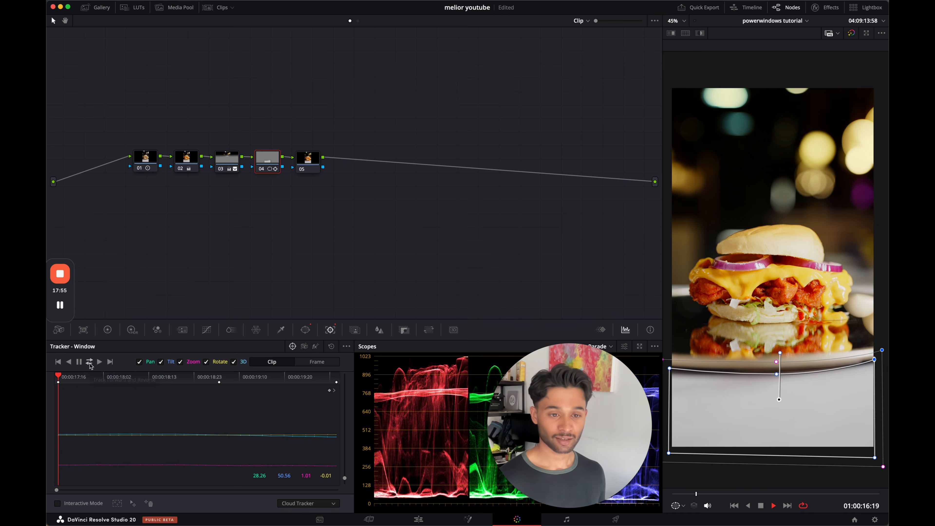
pyautogui.press('space')
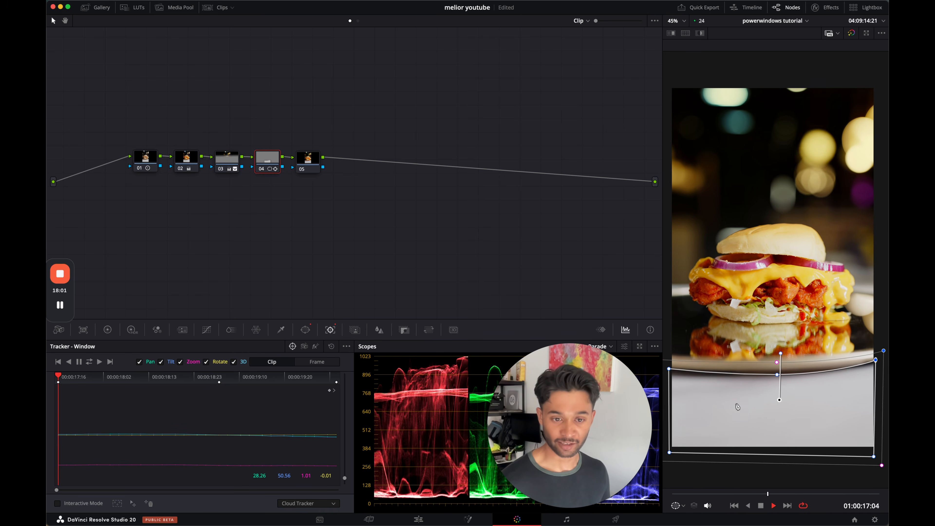
pyautogui.press('space')
# Lower node 04's master gain to 0.07 to turn the table black and review the shot full screen.
pyautogui.click(107, 329)
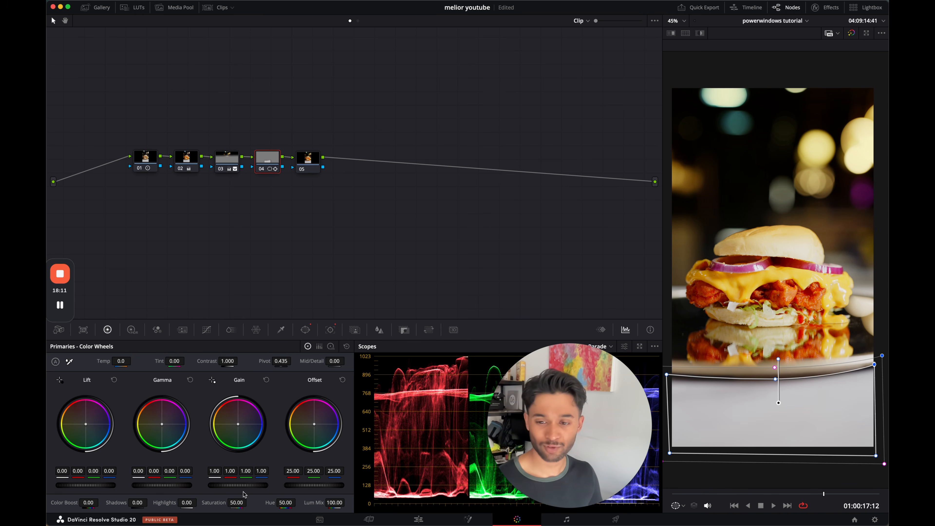
pyautogui.moveTo(257, 490); pyautogui.dragTo(155, 491)
pyautogui.press('super+f')
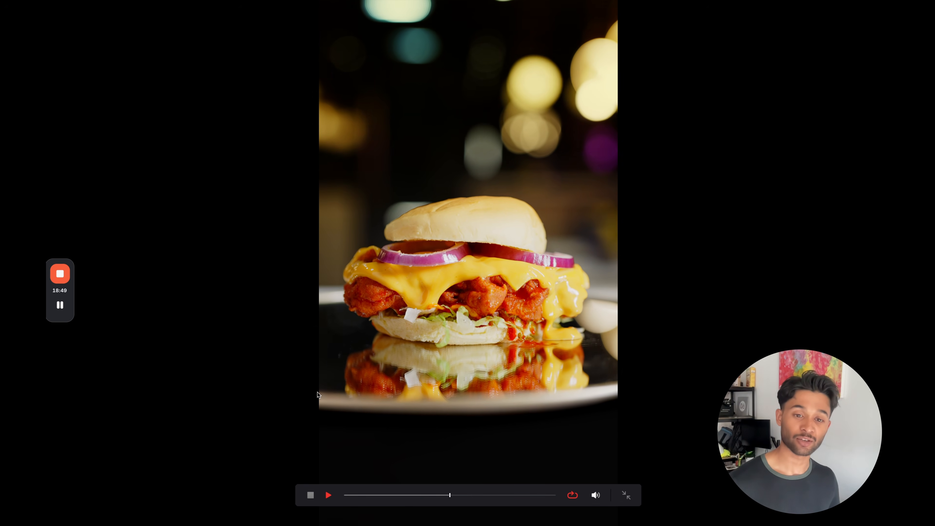
pyautogui.press('Escape')
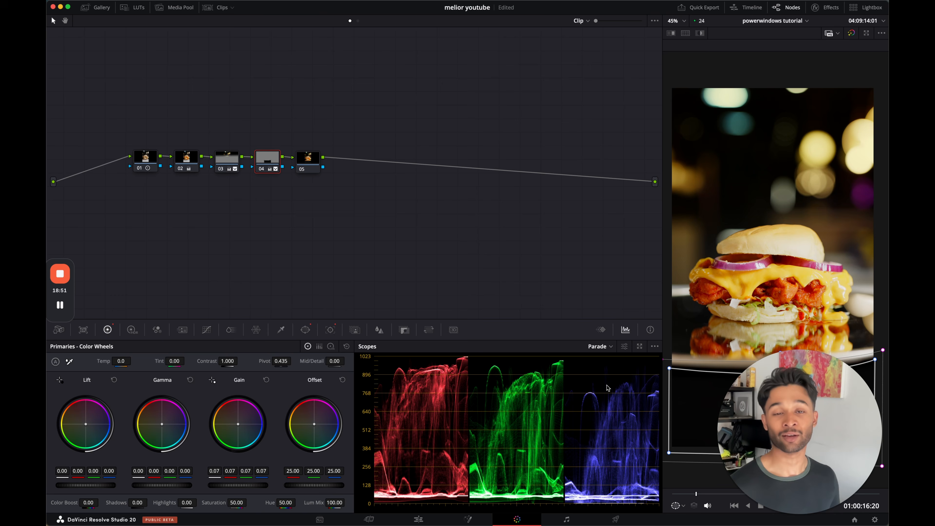
# With the tracker in Clip mode, pull the window's lower-right point inward to leave that corner of the table outside it.
pyautogui.click(307, 329)
pyautogui.click(330, 329)
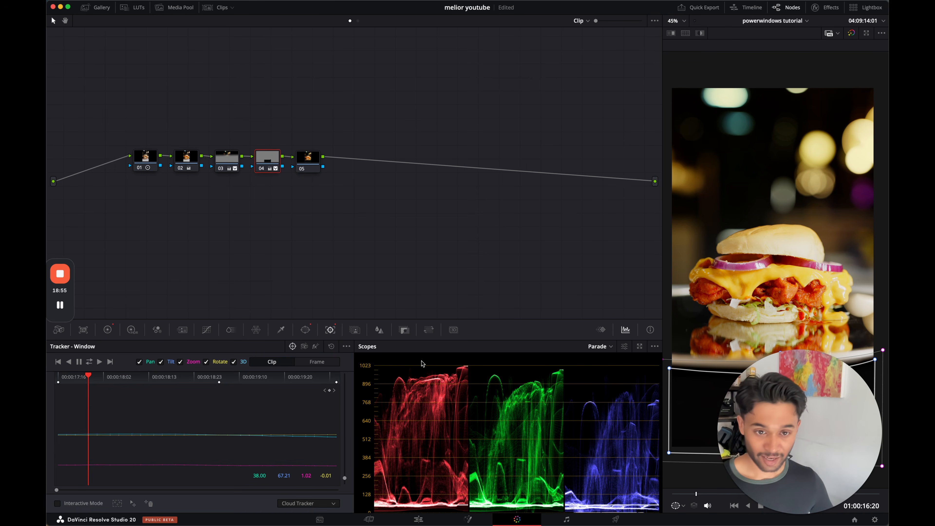
pyautogui.moveTo(874, 431); pyautogui.dragTo(635, 431)
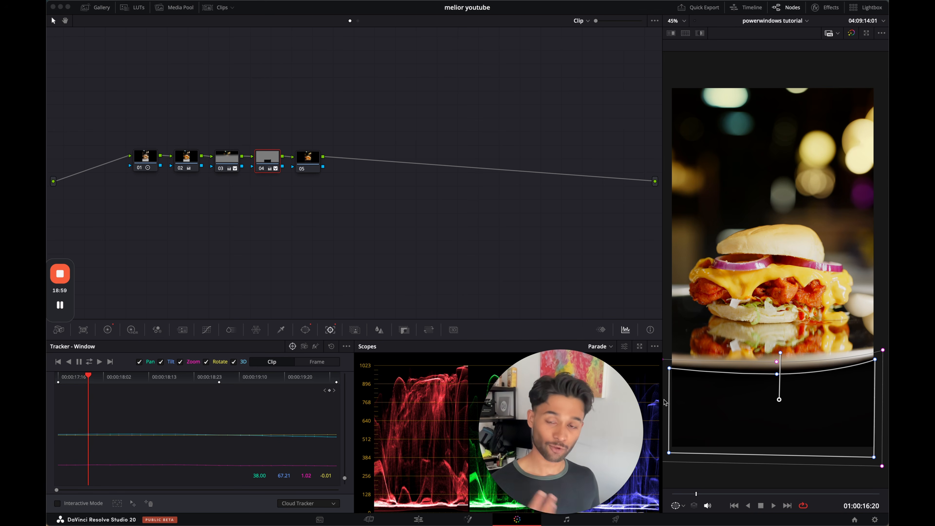
pyautogui.scroll(-4, 828, 272)
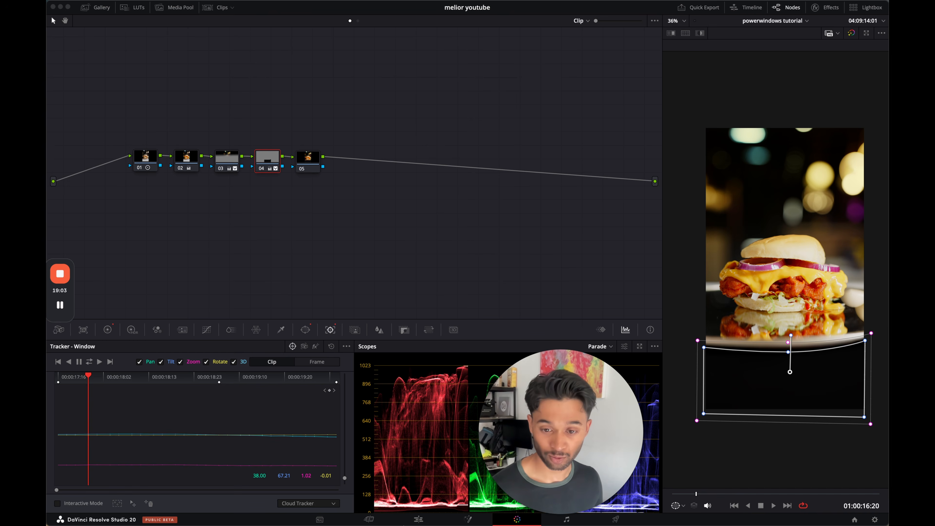
pyautogui.moveTo(415, 500)
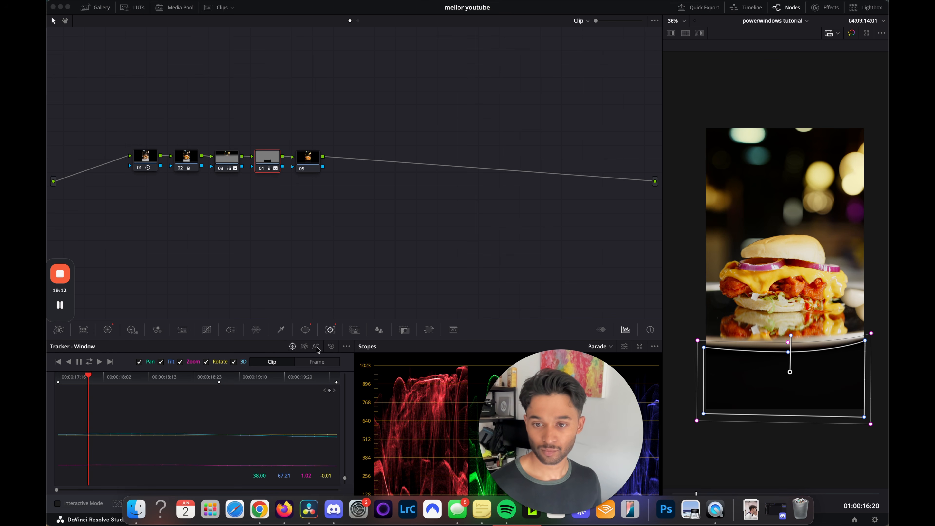
pyautogui.moveTo(865, 419); pyautogui.dragTo(843, 387)
pyautogui.press('space')
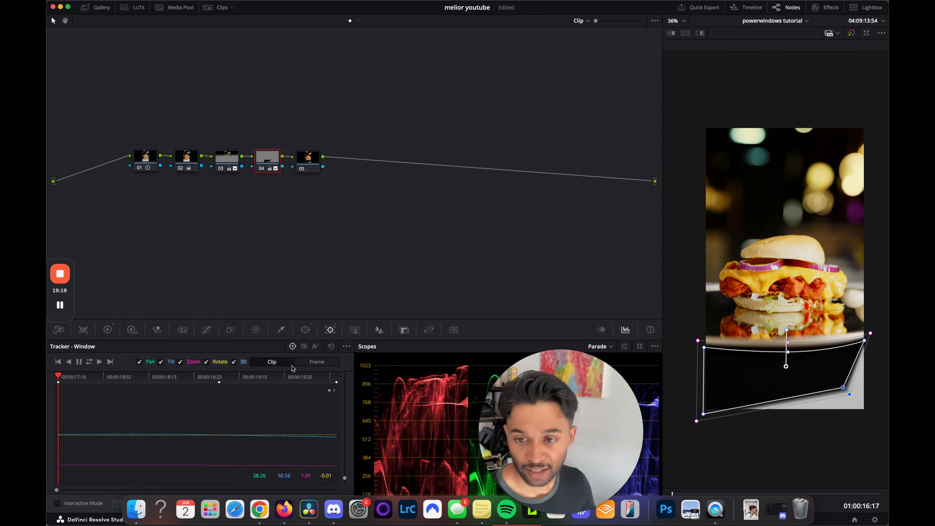
# In the tracker's Frame mode, move the window's lower-right point back outside the picture at the first frame and the middle keyframe.
pyautogui.click(328, 364)
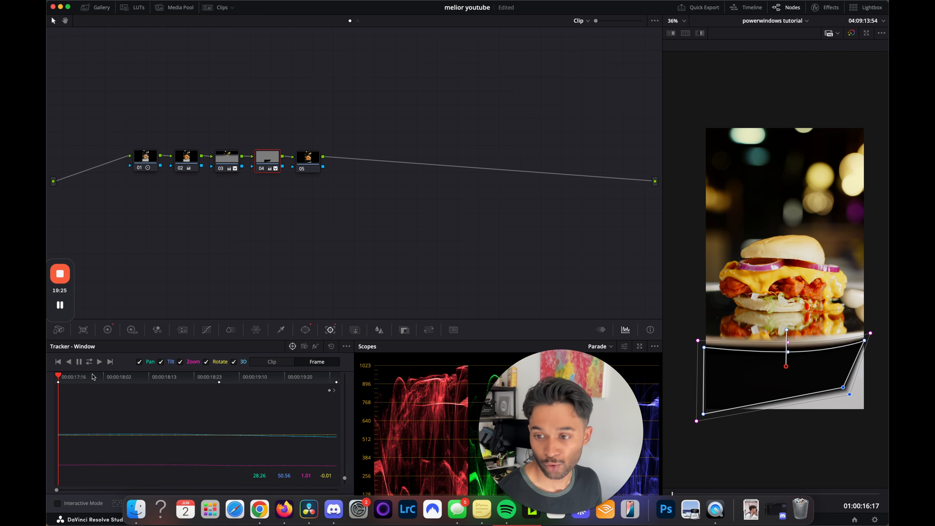
pyautogui.moveTo(85, 379); pyautogui.dragTo(58, 378)
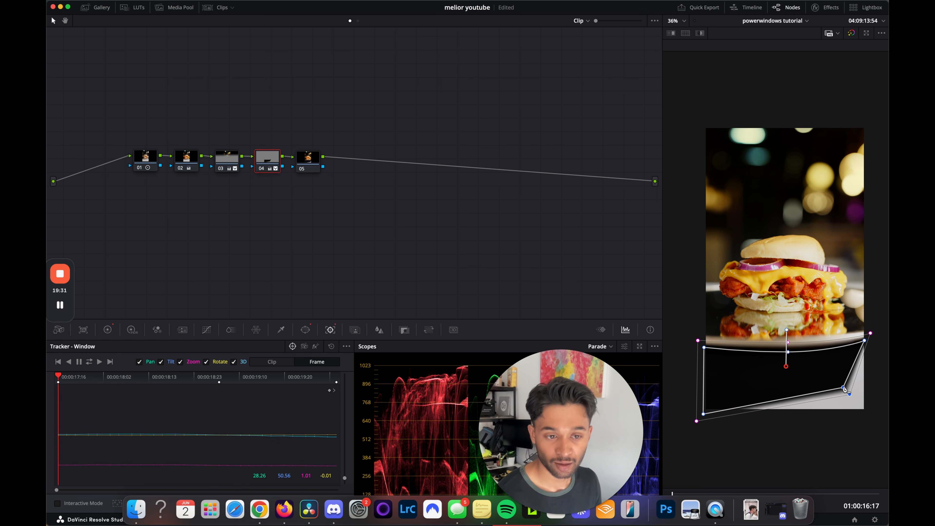
pyautogui.moveTo(844, 388); pyautogui.dragTo(872, 412)
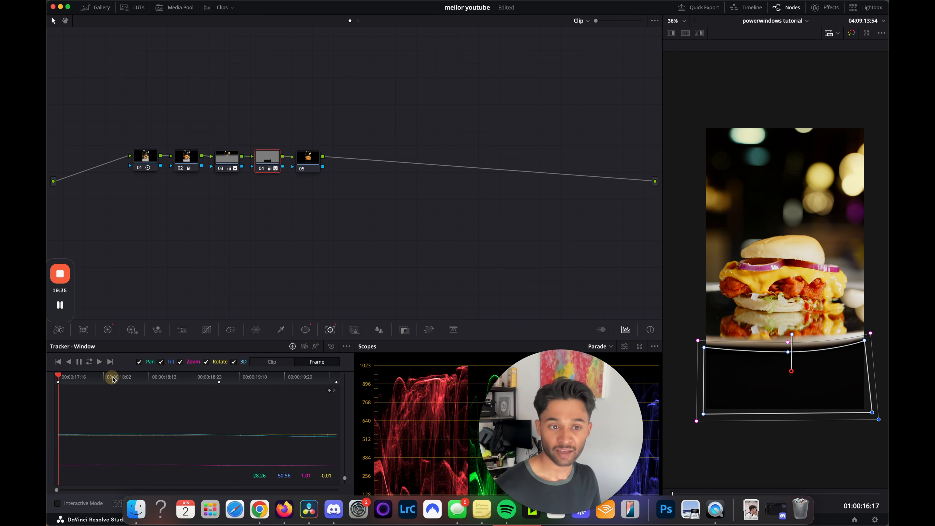
pyautogui.moveTo(113, 380); pyautogui.dragTo(219, 385)
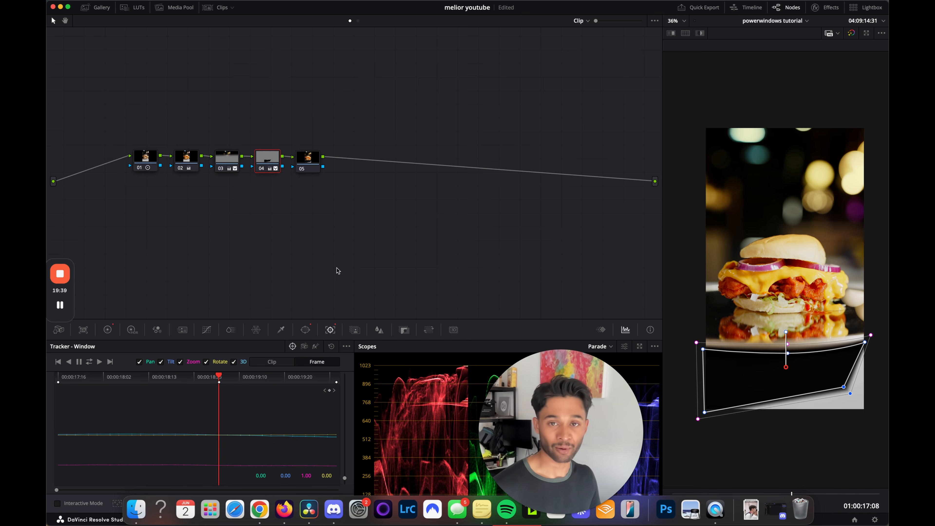
pyautogui.moveTo(844, 387); pyautogui.dragTo(876, 405)
# Try pulling the window's lower-right point inward at a frame between the first and middle keyframes.
pyautogui.moveTo(181, 373); pyautogui.dragTo(163, 377)
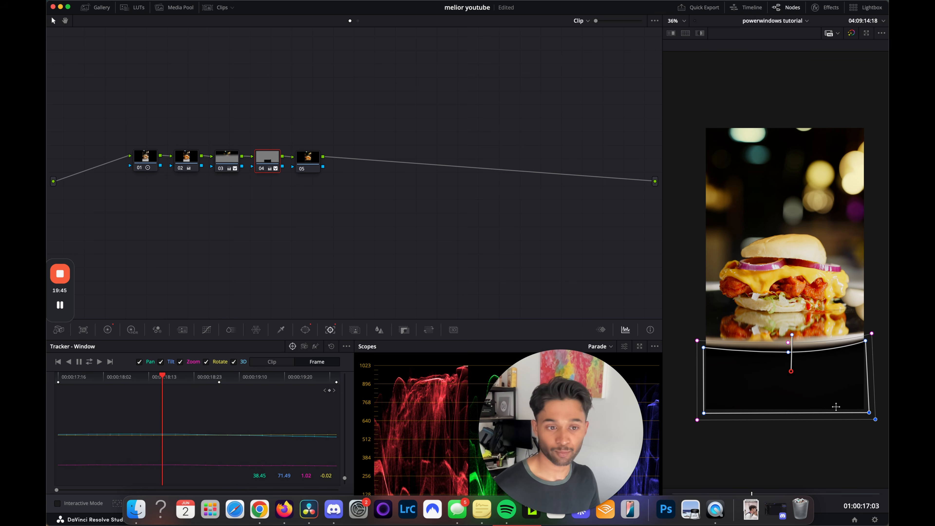
pyautogui.moveTo(869, 412); pyautogui.dragTo(842, 399)
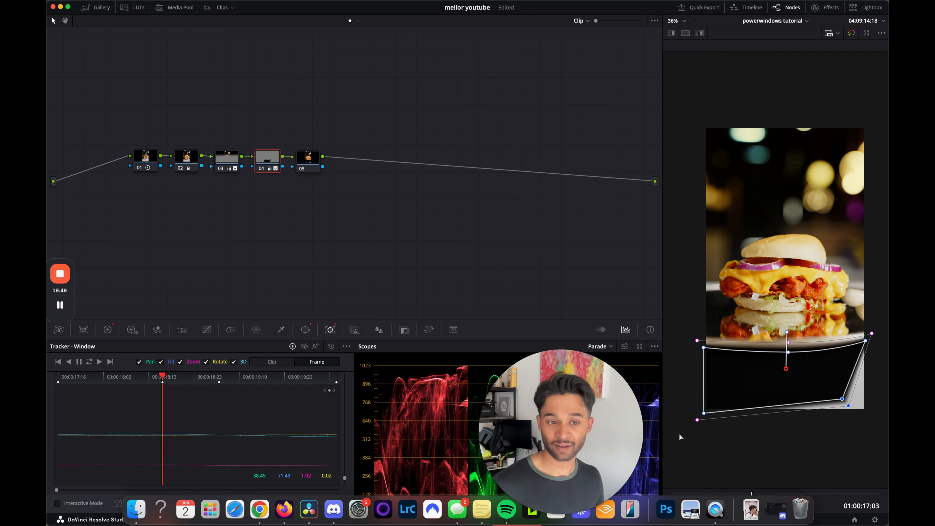
pyautogui.press('super+z')
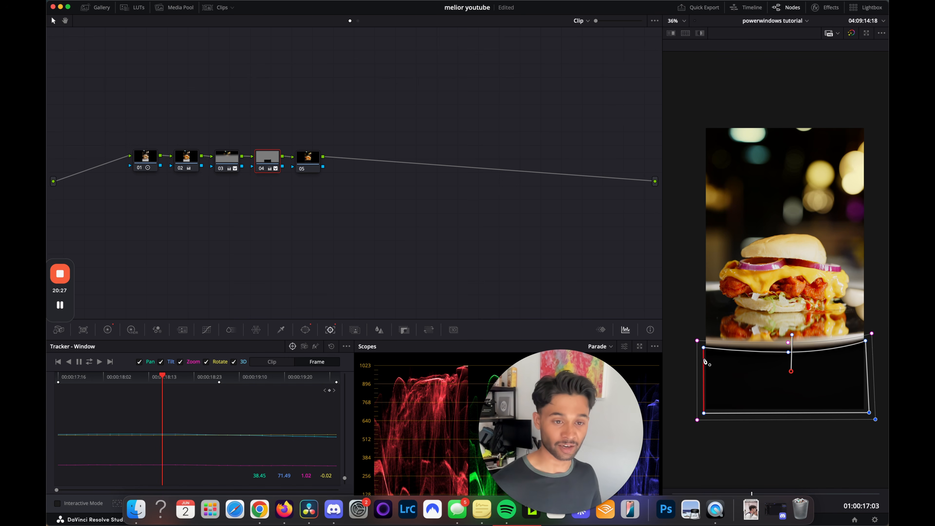
# Move the window's lower-right point outside the picture at the clip's last frame and play back the corrected track.
pyautogui.press('space')
pyautogui.press('space')
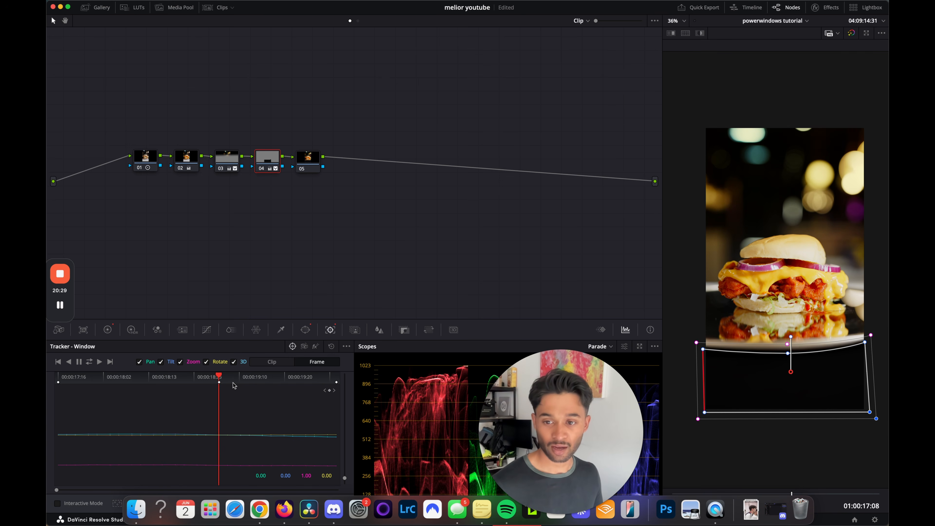
pyautogui.moveTo(234, 382); pyautogui.dragTo(370, 384)
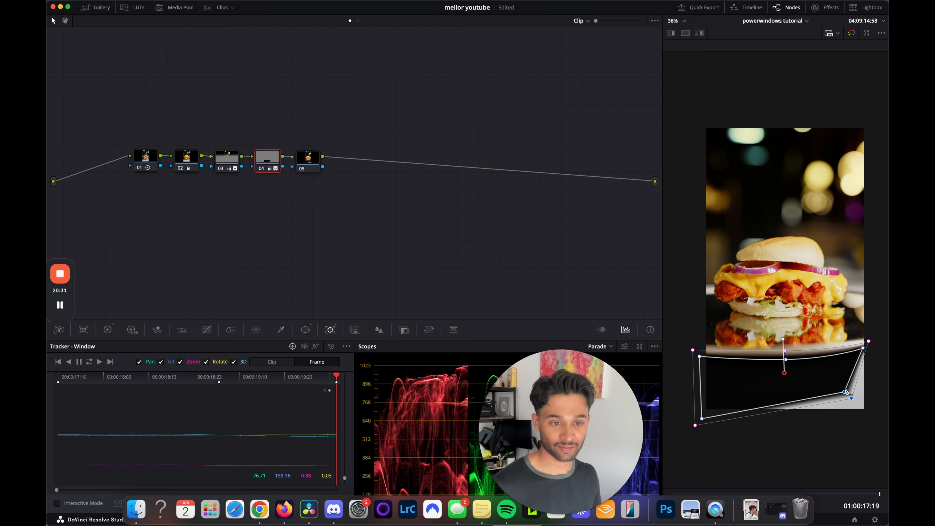
pyautogui.moveTo(845, 392); pyautogui.dragTo(874, 418)
pyautogui.press('space')
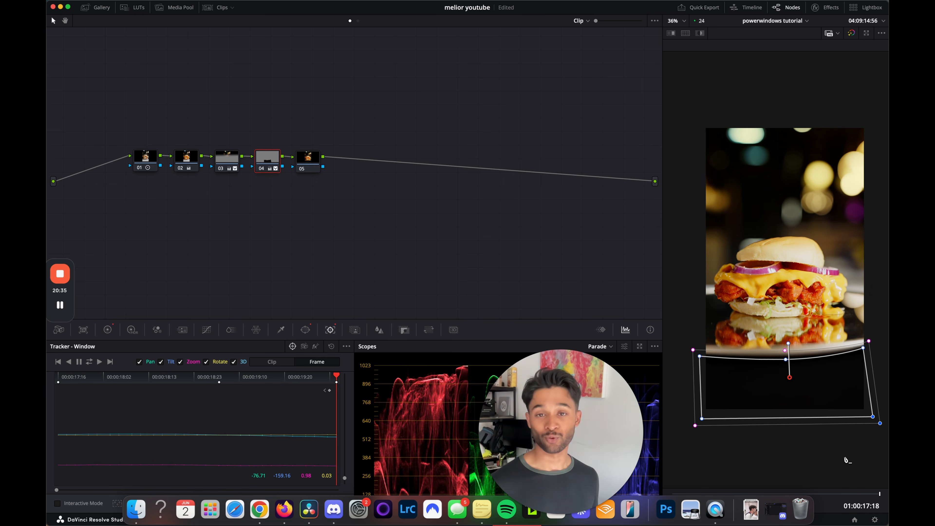
pyautogui.press('space')
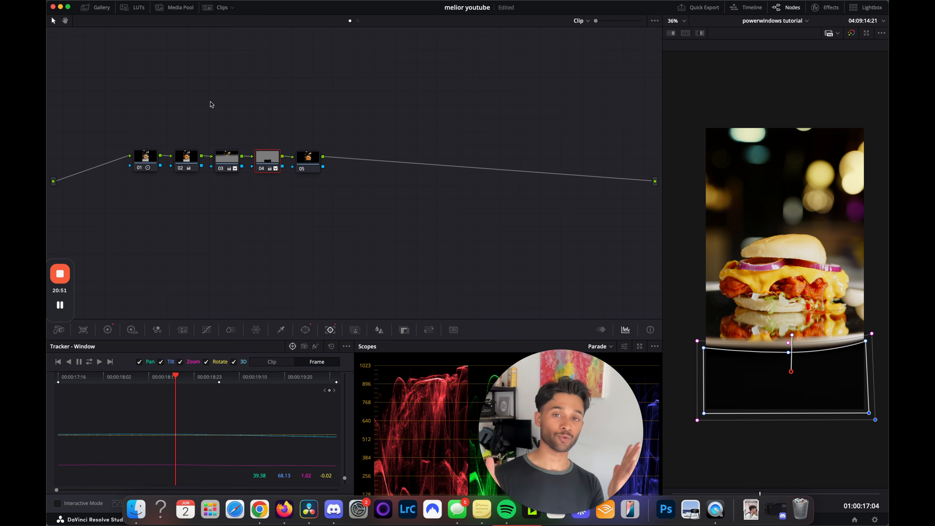
# Select nodes 03 and 04 and toggle them off and on full screen to compare the shot before and after.
pyautogui.moveTo(212, 93); pyautogui.dragTo(284, 219)
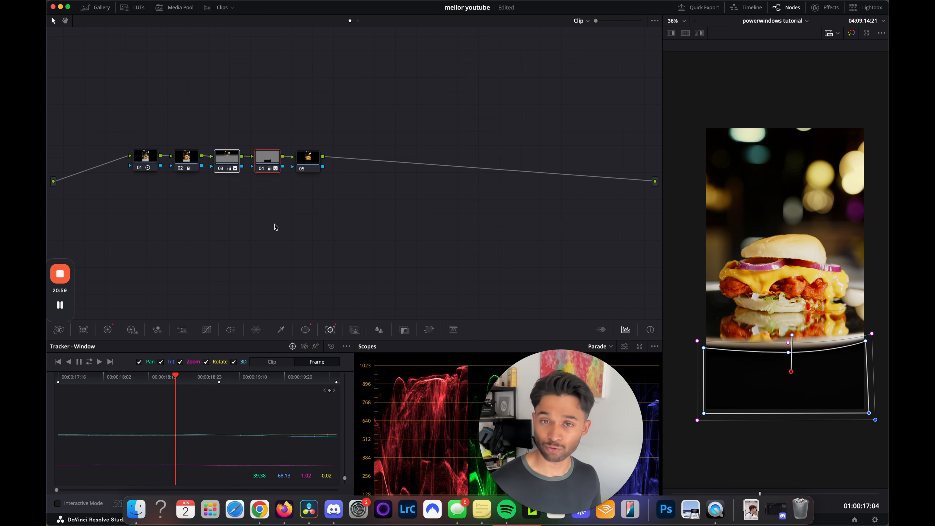
pyautogui.hotkey('ctrl', 'd')
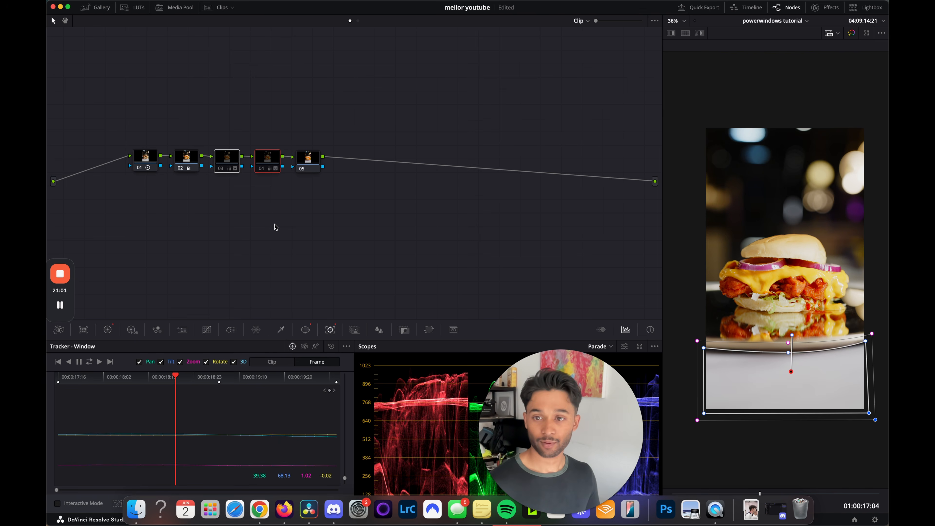
pyautogui.press('super+f')
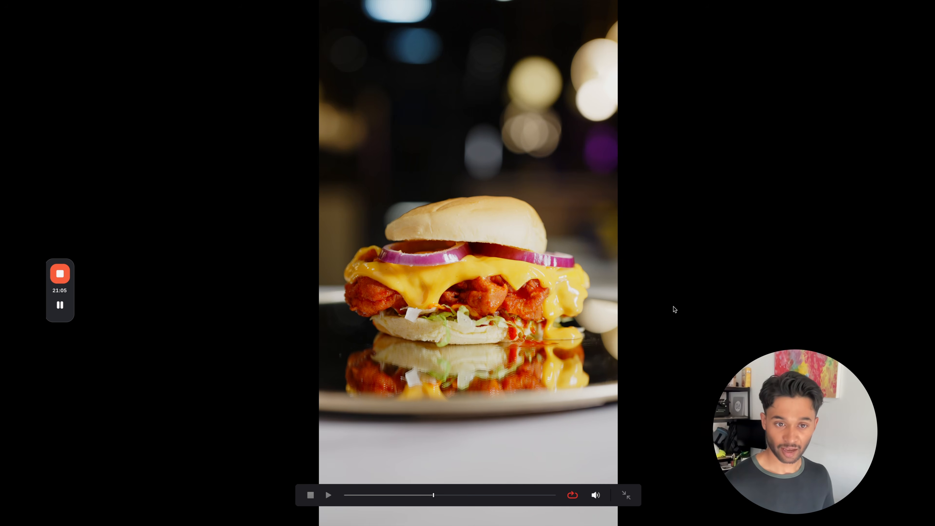
pyautogui.click(814, 263)
pyautogui.press('super+d')
pyautogui.press('super+d')
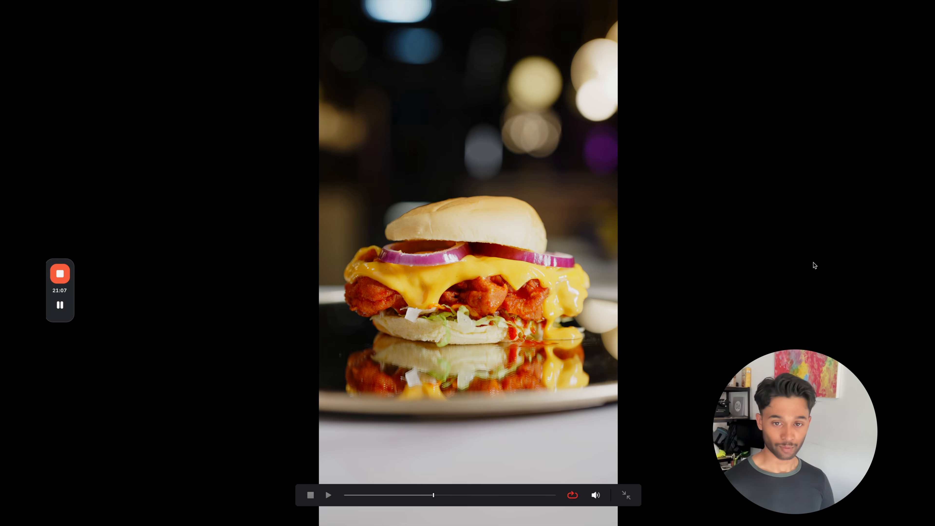
pyautogui.press('super+d')
pyautogui.press('super+d')
pyautogui.press('super+d')
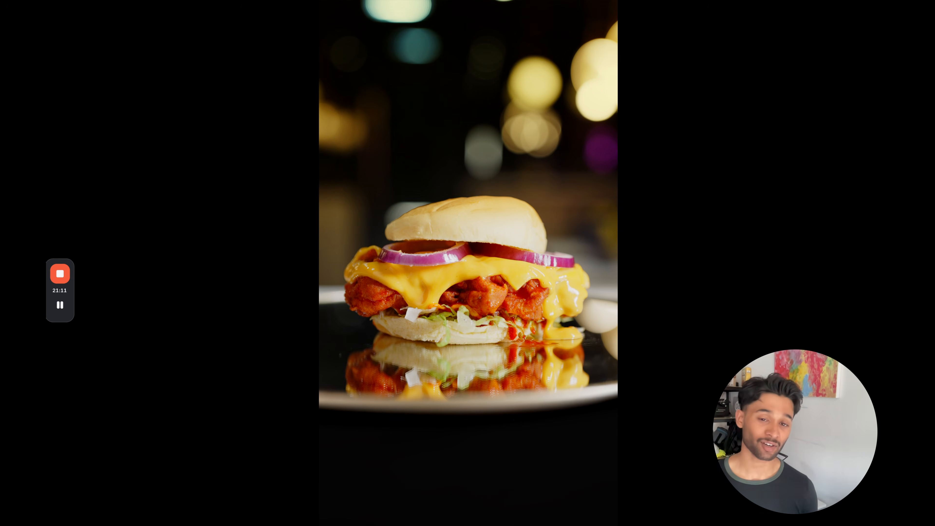
pyautogui.press('super+d')
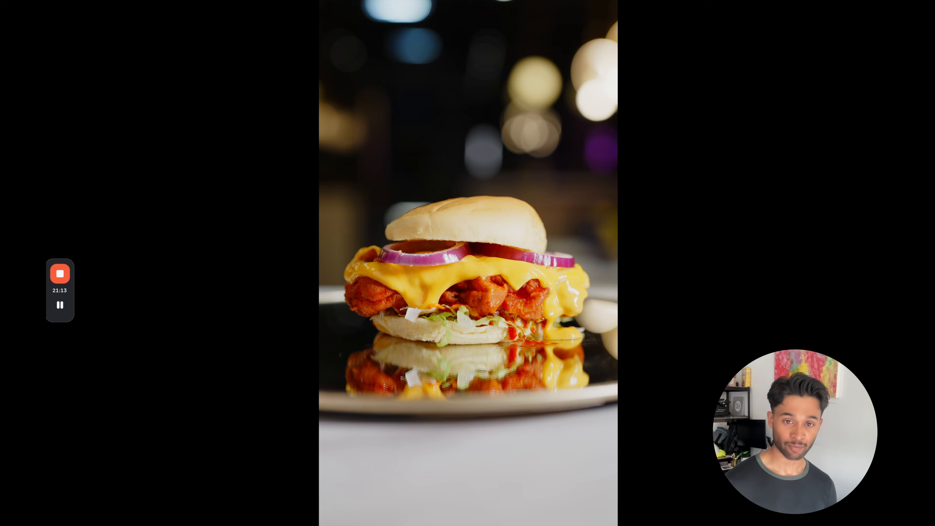
# Keep switching the table-darkening nodes off and on full screen to check the burger shot, ending with them enabled.
pyautogui.press('super+d')
pyautogui.press('super+d')
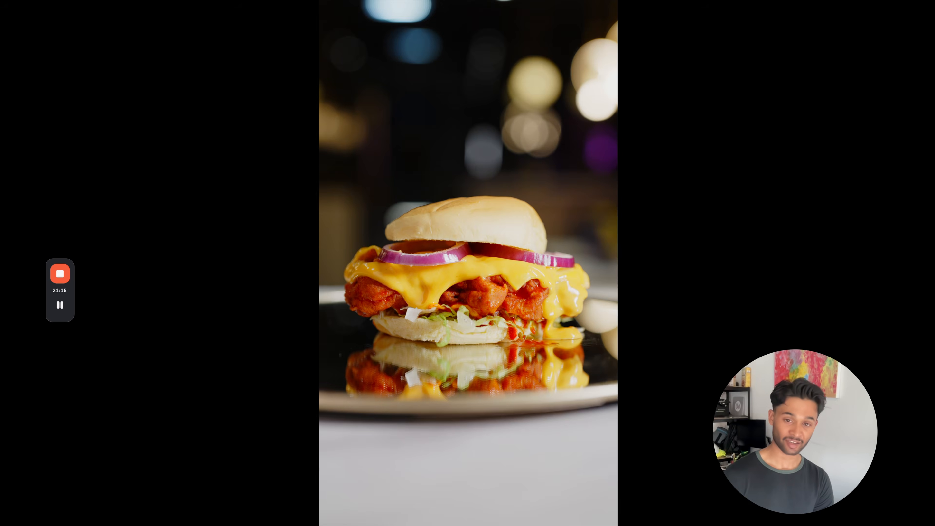
pyautogui.press('super+d')
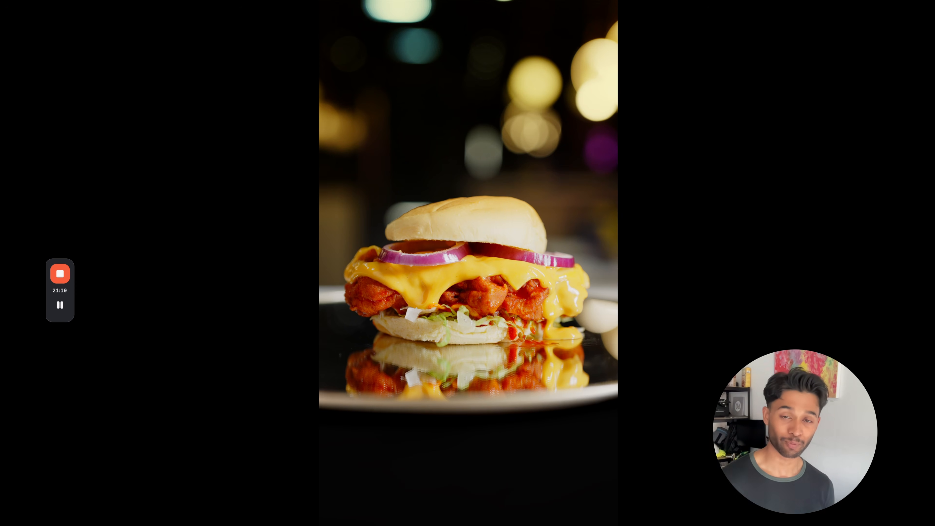
pyautogui.press('super+d')
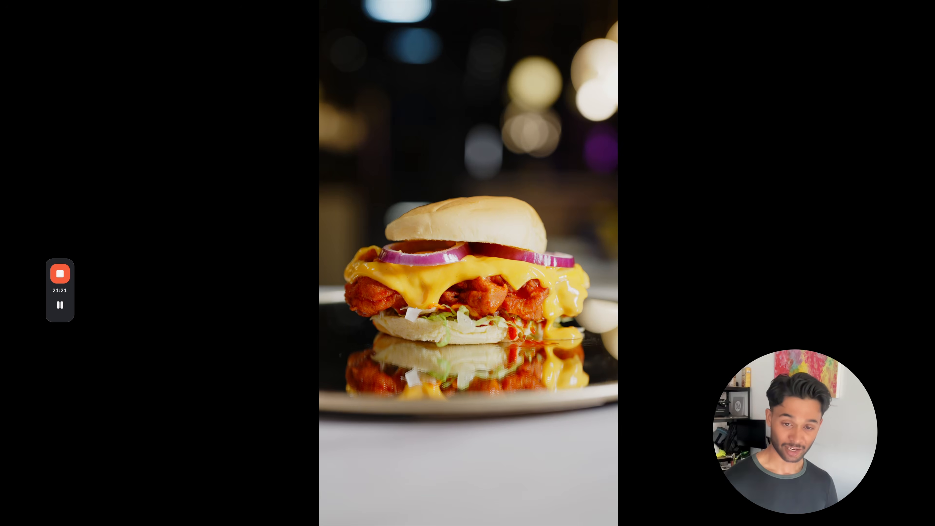
pyautogui.press('super+d')
pyautogui.press('super+d')
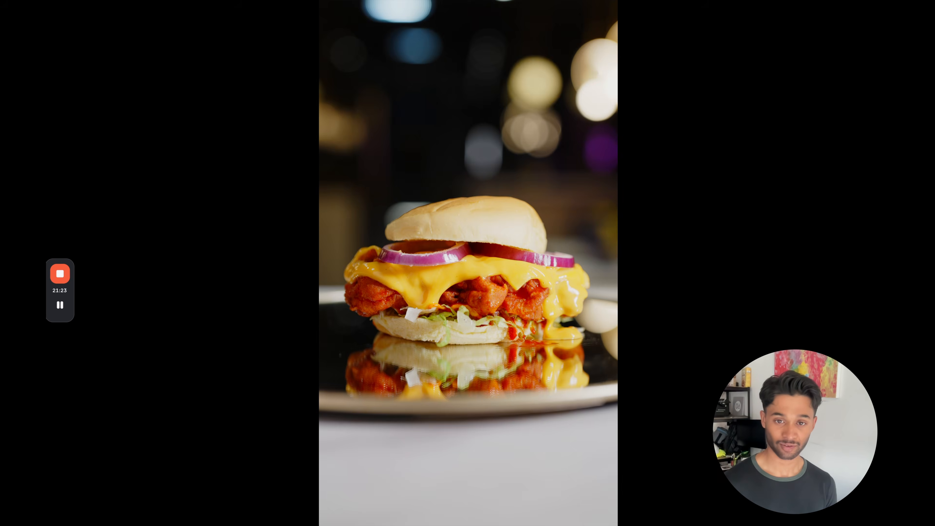
pyautogui.press('super+d')
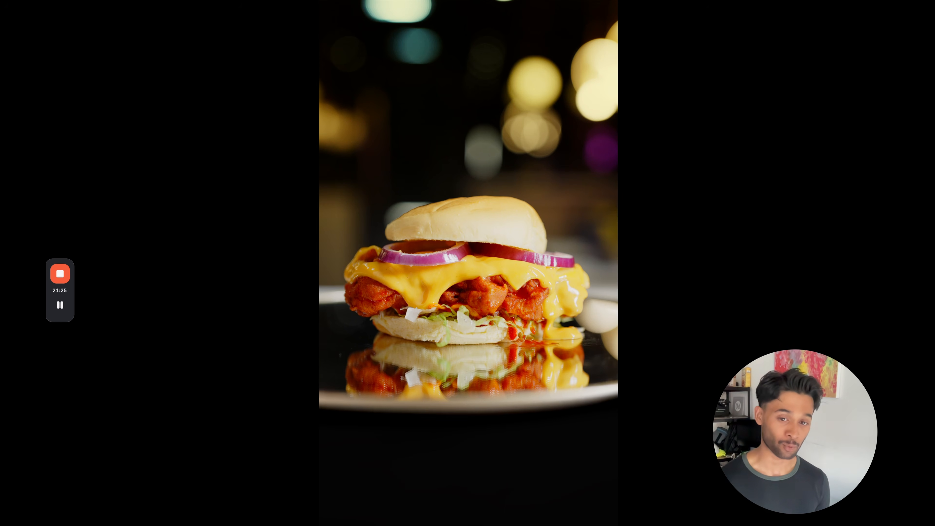
pyautogui.press('super+f')
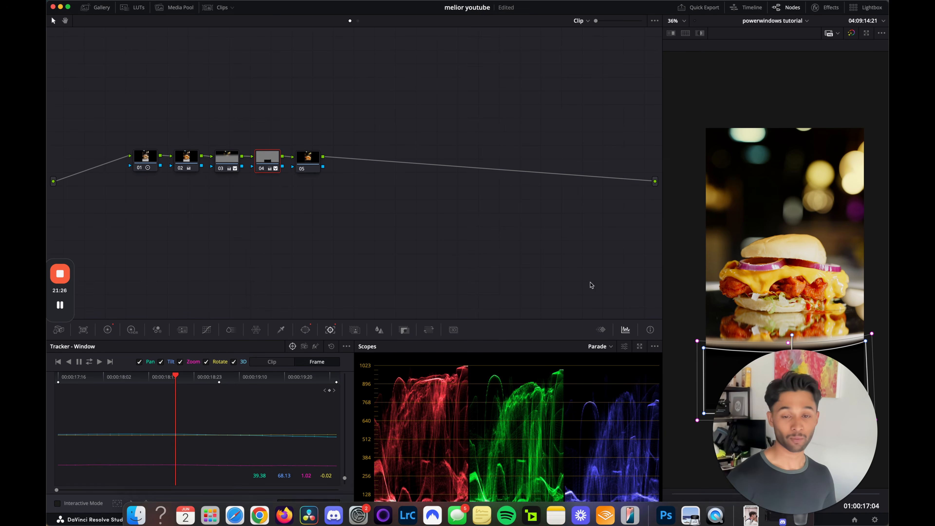
# On node 05, lower the exposure of the HDR Light wheel to -0.43.
pyautogui.click(308, 161)
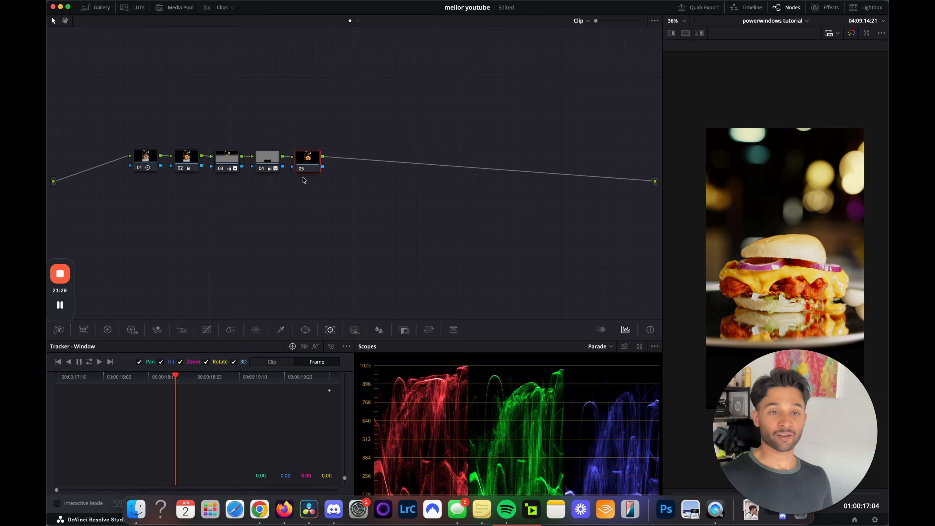
pyautogui.click(132, 329)
pyautogui.moveTo(220, 474)
pyautogui.mouseDown()
pyautogui.moveTo(135, 468)
pyautogui.moveTo(221, 476)
pyautogui.mouseUp()
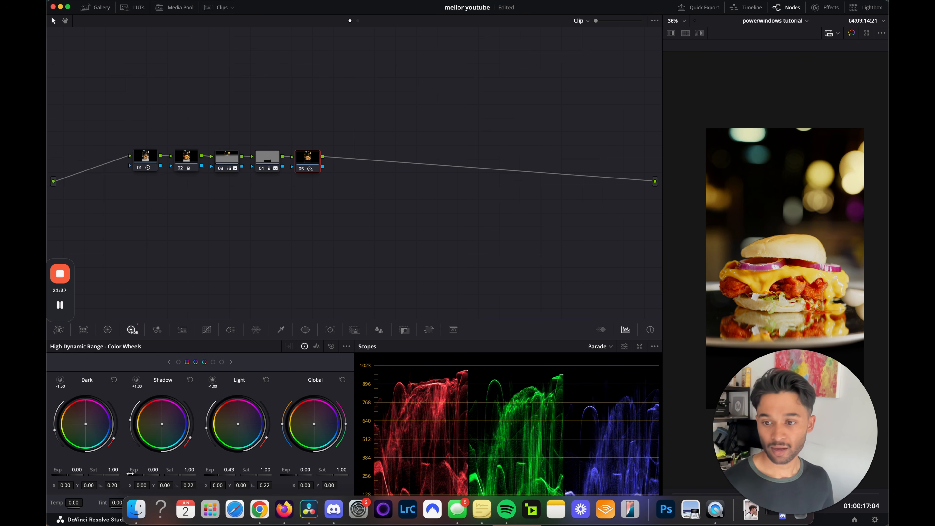
# In node 05's primaries, warm the Offset to 26.40, 24.51, 18.52, shift the Lift to -0.06, 0.01, 0.03, and check the shot full screen.
pyautogui.click(115, 330)
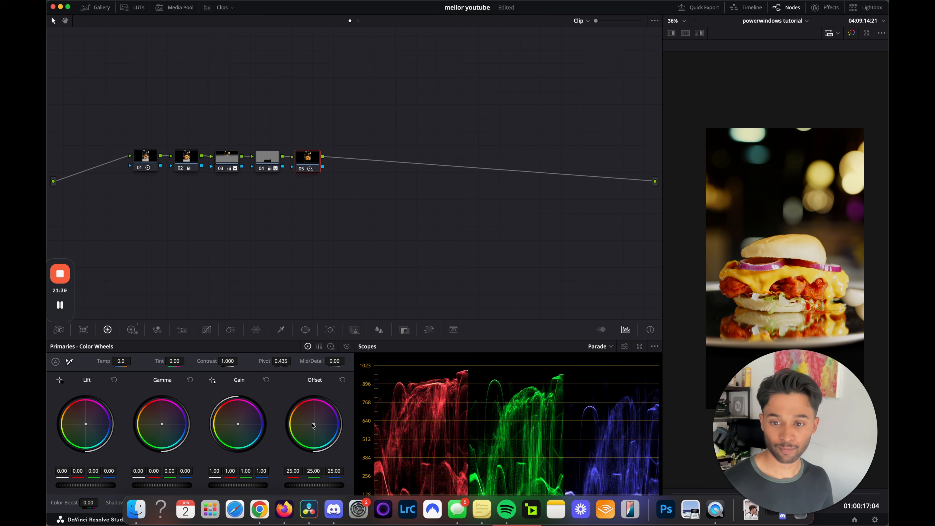
pyautogui.moveTo(313, 425)
pyautogui.mouseDown()
pyautogui.moveTo(289, 412)
pyautogui.moveTo(311, 423)
pyautogui.mouseUp()
pyautogui.moveTo(84, 432); pyautogui.dragTo(89, 428)
pyautogui.moveTo(807, 411); pyautogui.dragTo(573, 393)
pyautogui.moveTo(86, 427); pyautogui.dragTo(91, 443)
pyautogui.press('super+f')
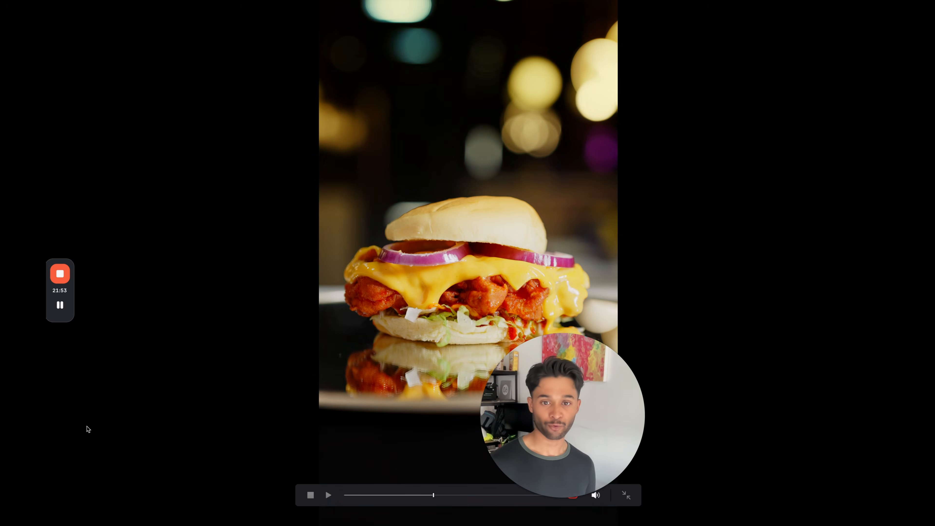
pyautogui.press('Escape')
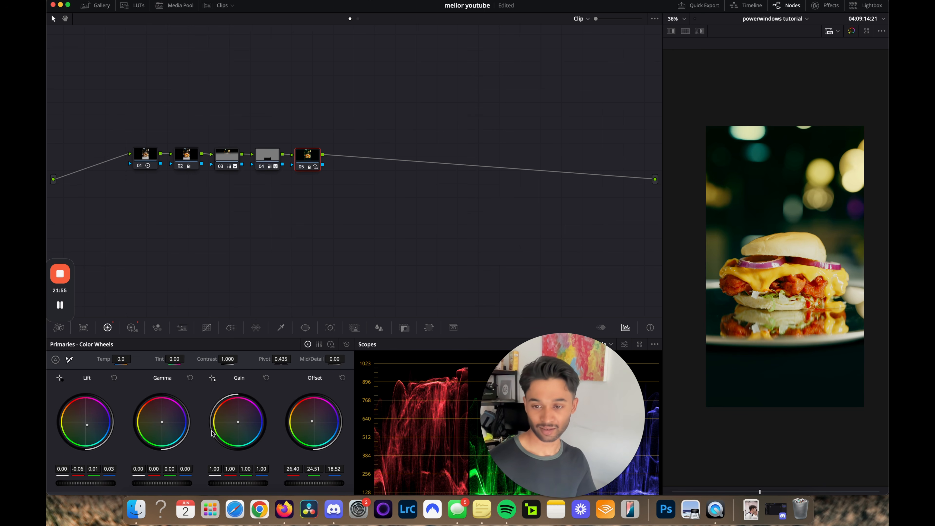
# Warm node 05's Gamma to red 0.08, green -0.02 and blue -0.06, and toggle the node to compare.
pyautogui.moveTo(164, 426); pyautogui.dragTo(112, 352)
pyautogui.press('super+d')
pyautogui.press('super+d')
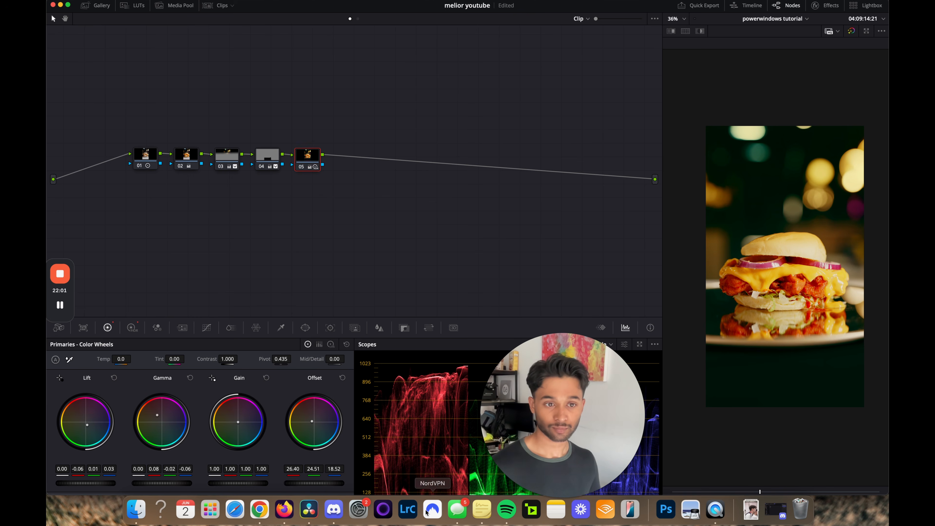
# Add serial node 06, set its Blur radius to 0.48 and scaling to 0.57, and check the result full screen.
pyautogui.hotkey('alt', 's')
pyautogui.moveTo(543, 421); pyautogui.dragTo(503, 407)
pyautogui.click(380, 329)
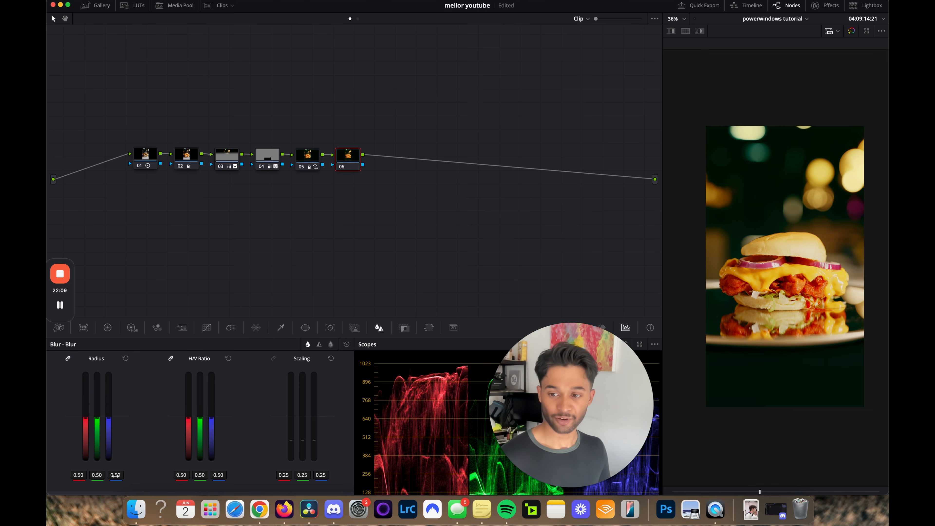
pyautogui.moveTo(115, 475); pyautogui.dragTo(115, 475)
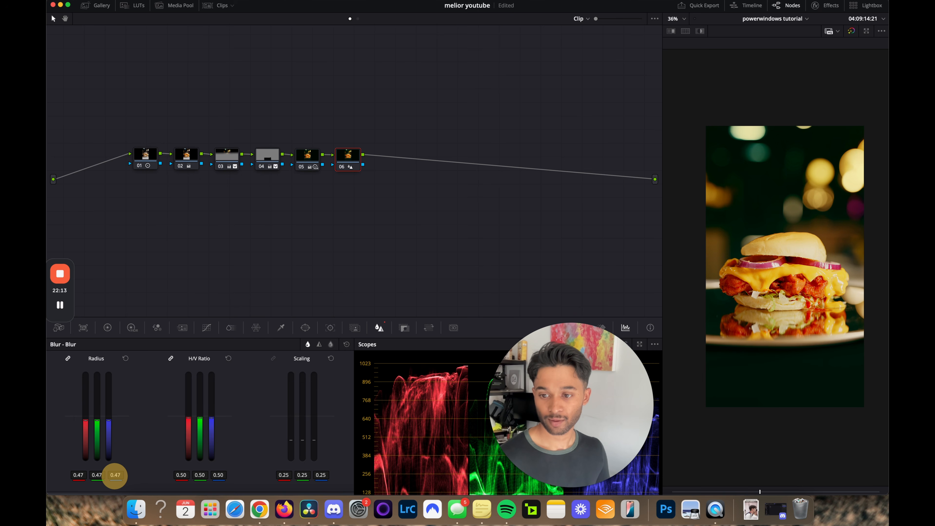
pyautogui.moveTo(323, 475); pyautogui.dragTo(334, 470)
pyautogui.press('super+f')
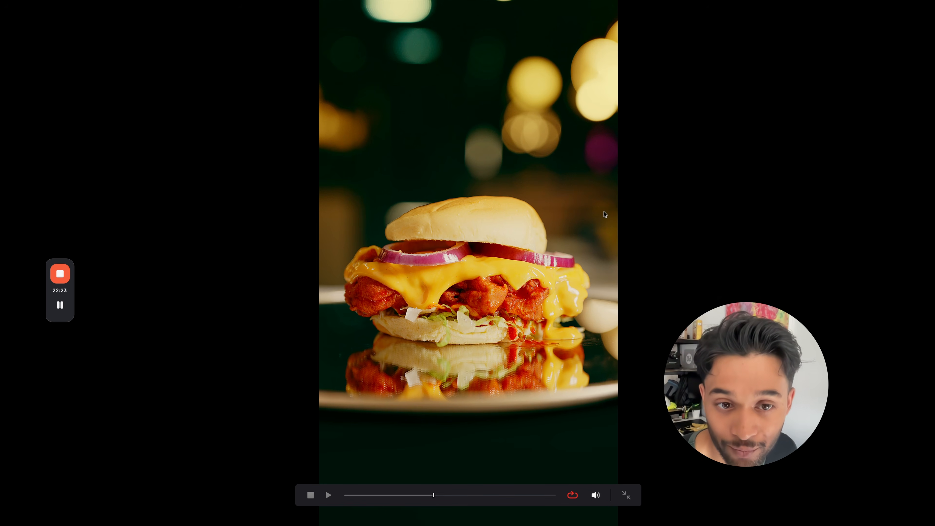
pyautogui.press('Escape')
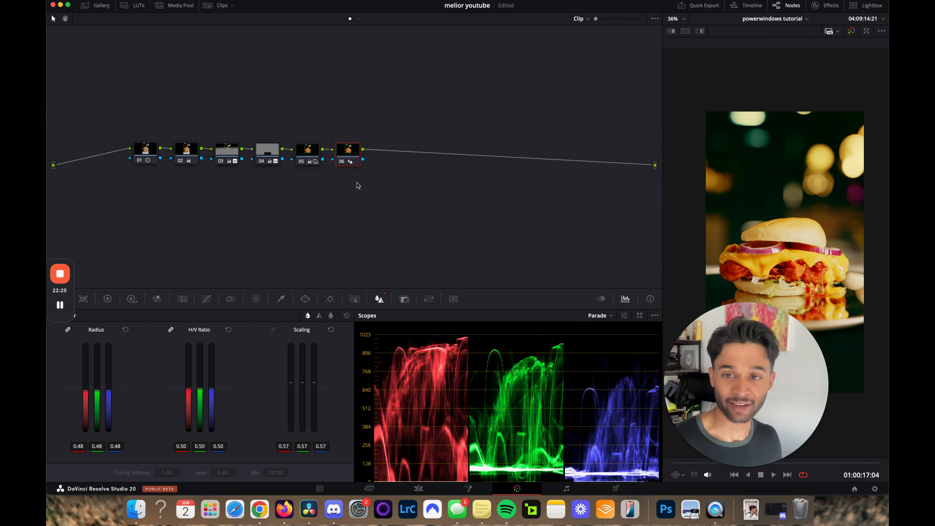
# Compare the burger shot full screen with nodes 06 and 05 switched off and on.
pyautogui.click(346, 156)
pyautogui.press('super+f')
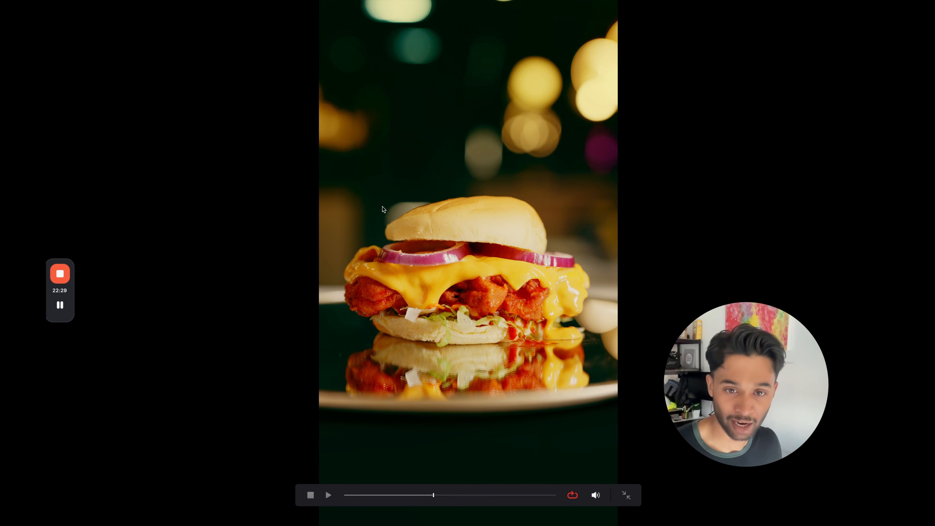
pyautogui.press('Escape')
pyautogui.click(305, 149)
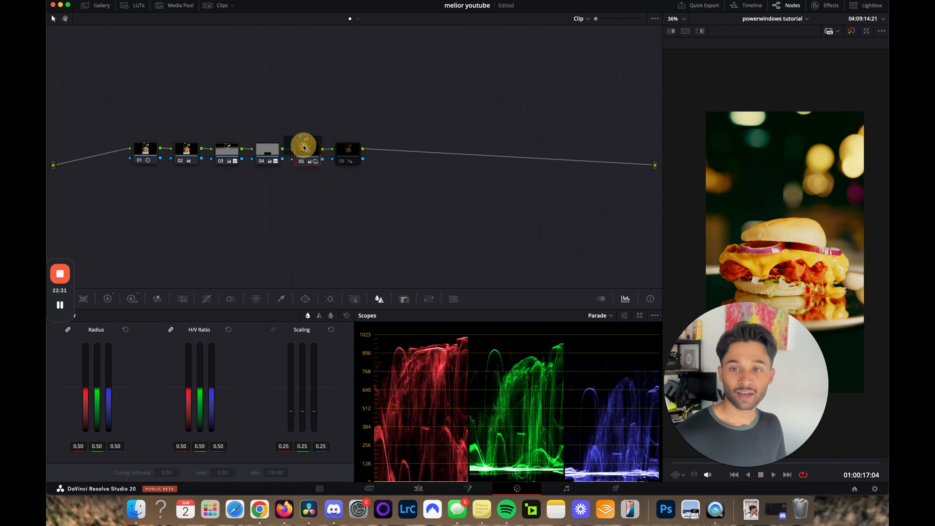
pyautogui.press('super+f')
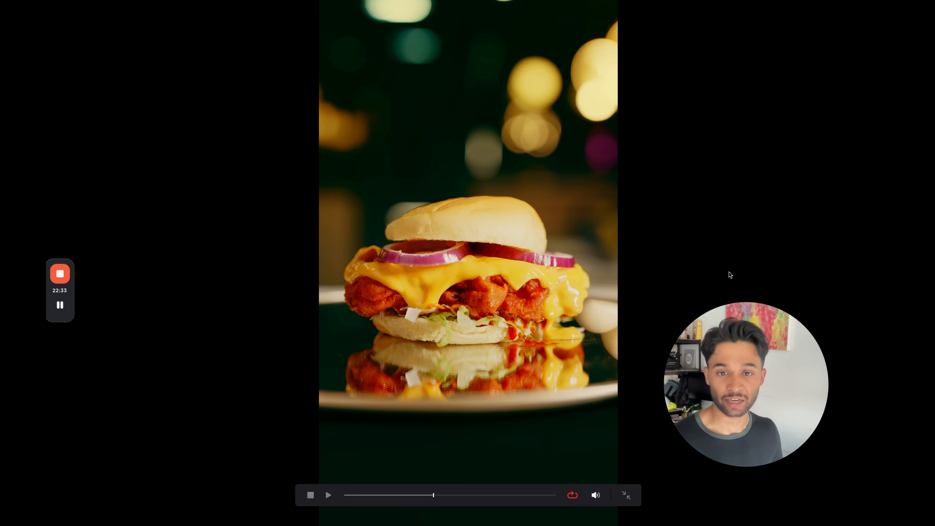
pyautogui.press('super+d')
pyautogui.press('super+d')
pyautogui.press('super+d')
pyautogui.press('super+d')
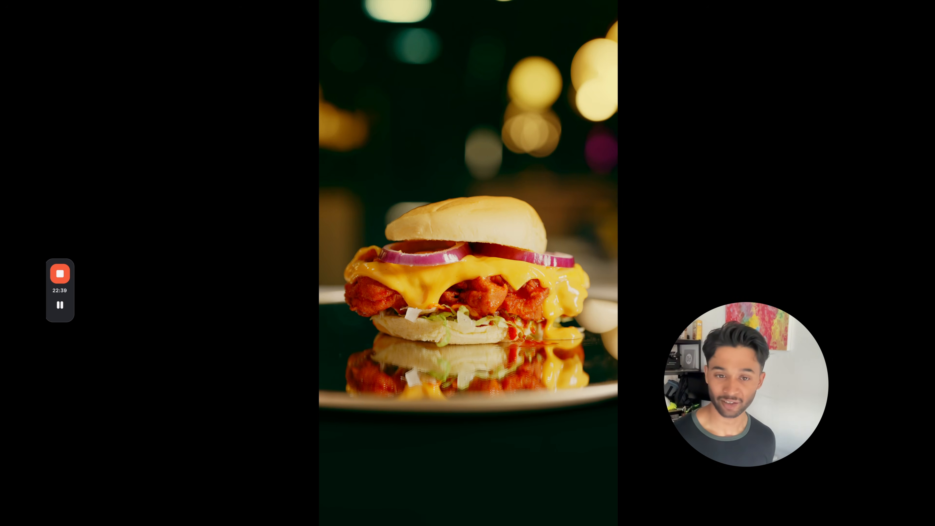
pyautogui.press('Escape')
# Select nodes 03 through 06 and toggle them off and on full screen to compare the finished look.
pyautogui.moveTo(116, 92); pyautogui.dragTo(436, 214)
pyautogui.click(341, 160)
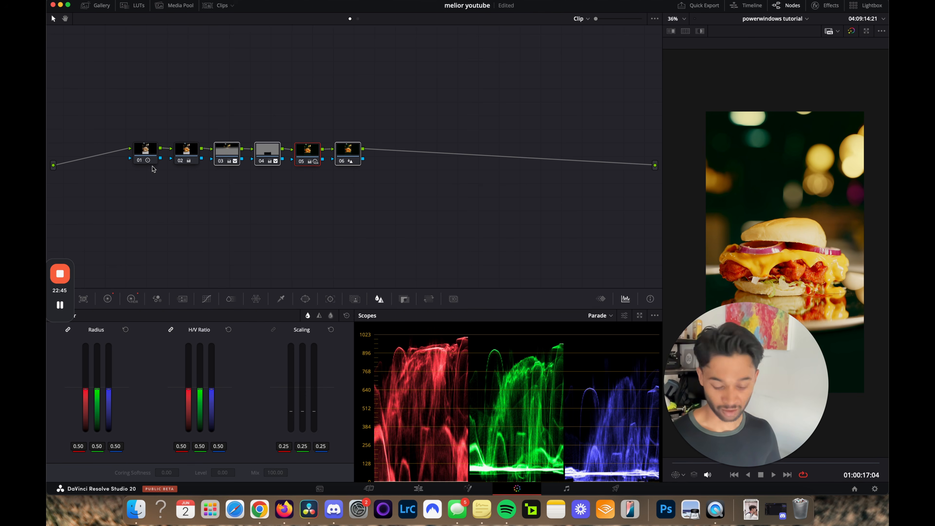
pyautogui.press('super+f')
pyautogui.hotkey('ctrl', 'd')
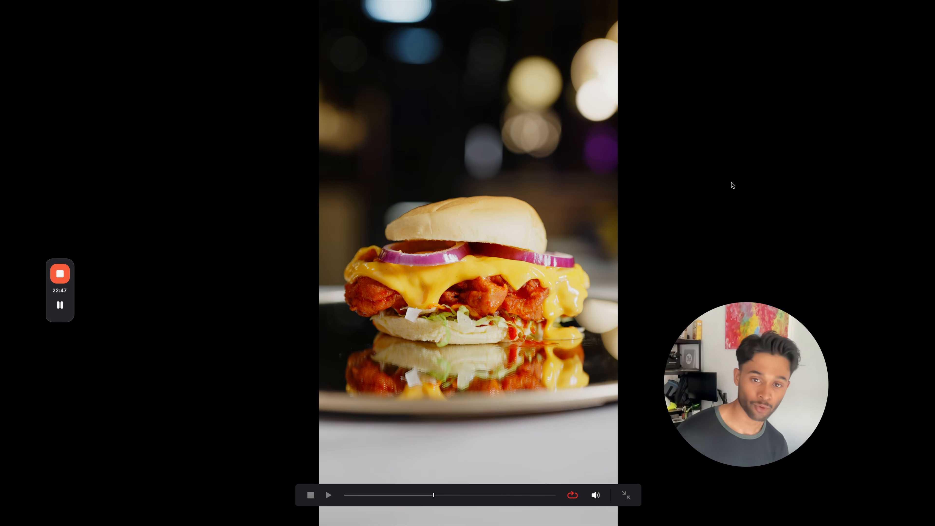
pyautogui.hotkey('ctrl', 'd')
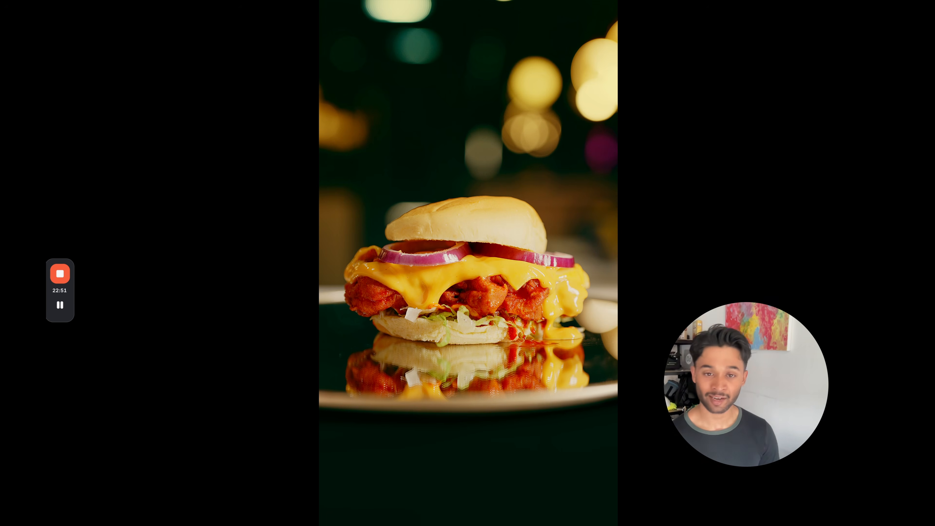
pyautogui.hotkey('ctrl', 'd')
pyautogui.hotkey('ctrl', 'd')
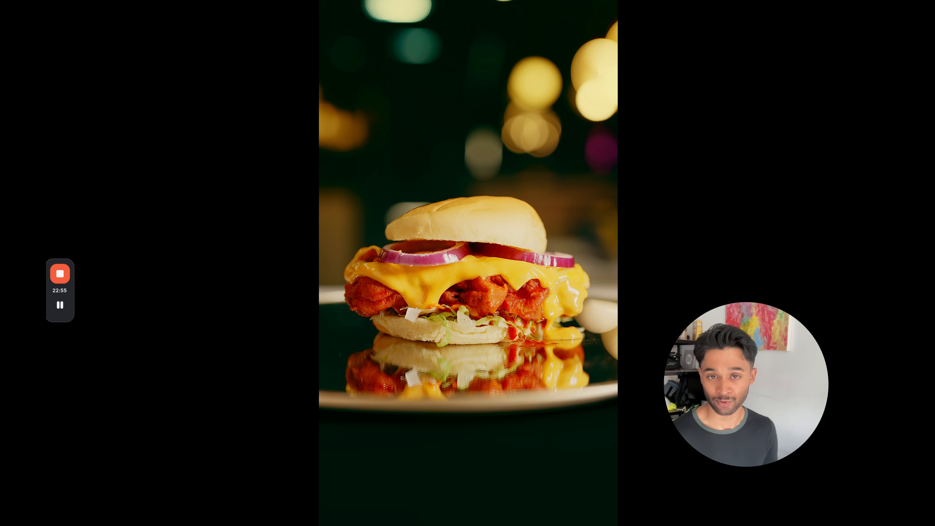
pyautogui.press('Escape')
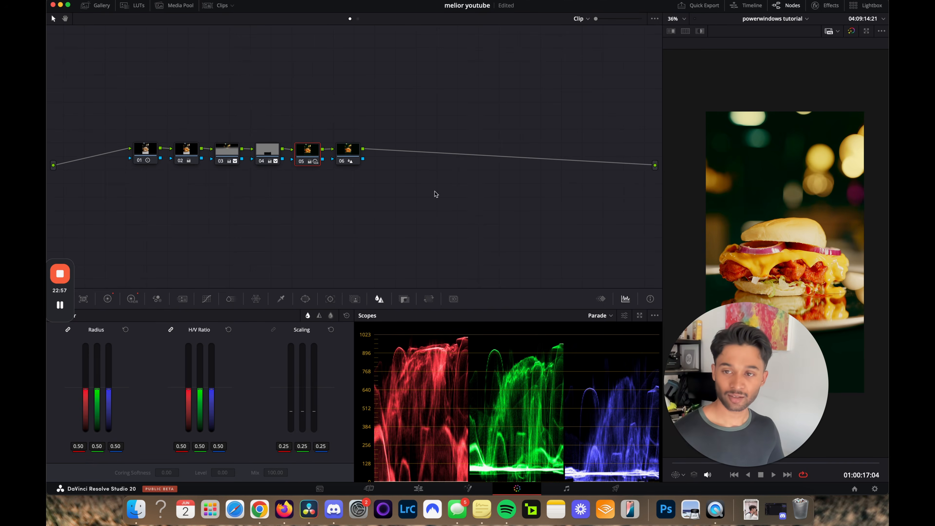
# Bypass and restore the entire grade full screen to compare the burger clip with its ungraded original.
pyautogui.hotkey('ctrl', 'f')
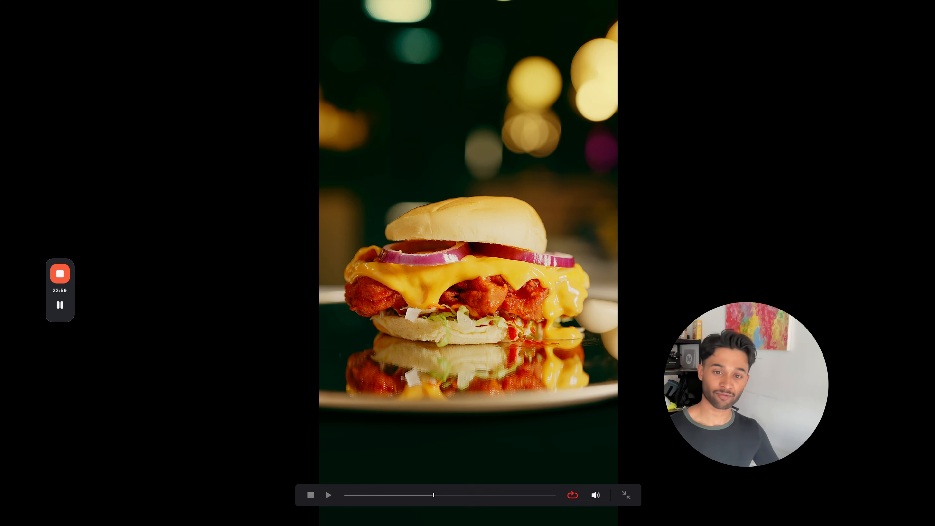
pyautogui.hotkey('ctrl', 'd')
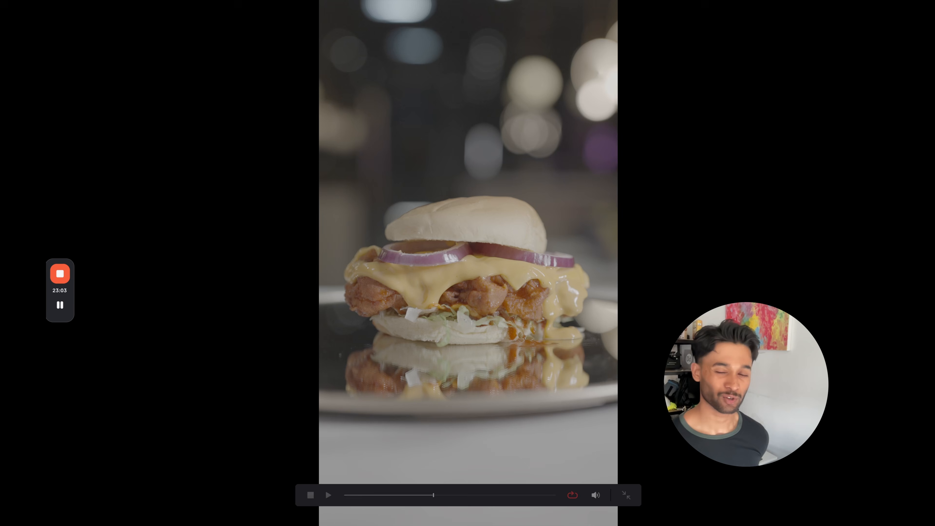
pyautogui.hotkey('ctrl', 'd')
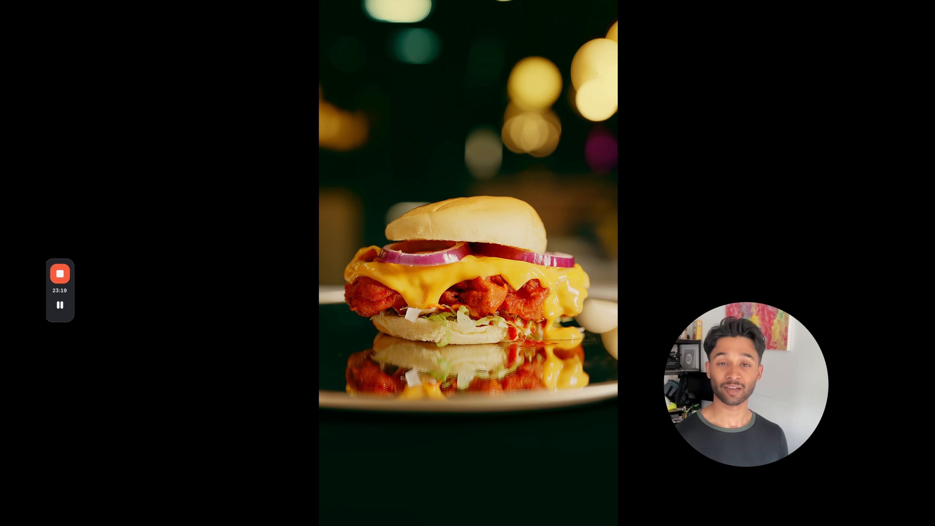
pyautogui.press('Escape')
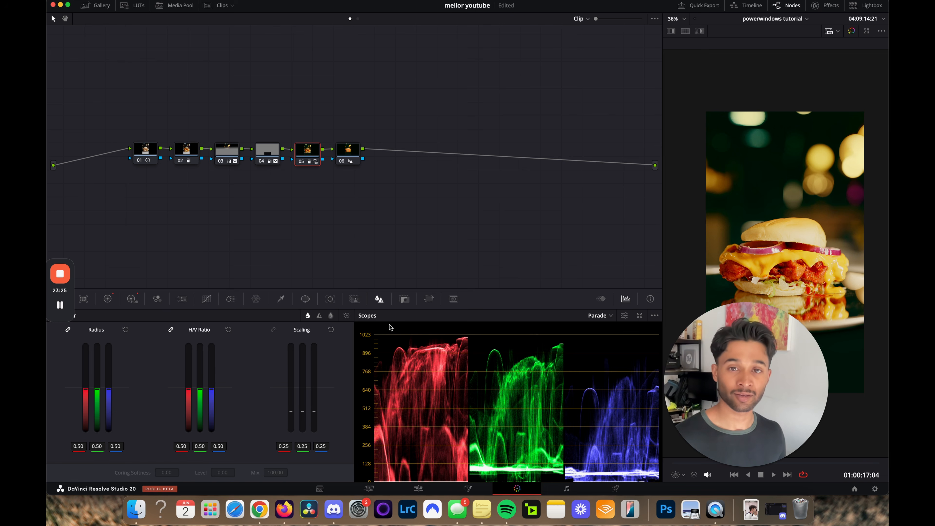
# Enlarge the viewer image to 45%, show the clip thumbnails and open clip 05 of the woman in a coat.
pyautogui.moveTo(704, 373); pyautogui.dragTo(530, 380)
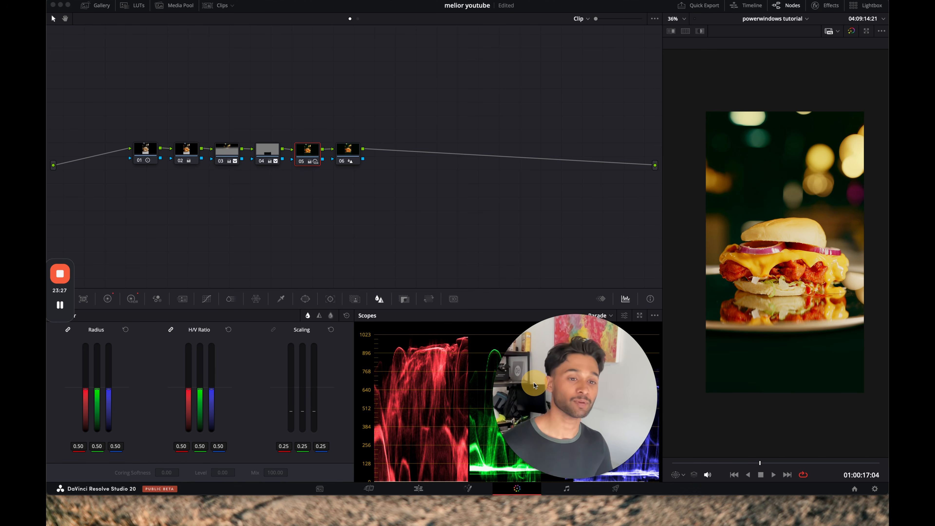
pyautogui.scroll(2, 775, 264)
pyautogui.scroll(-2, 776, 263)
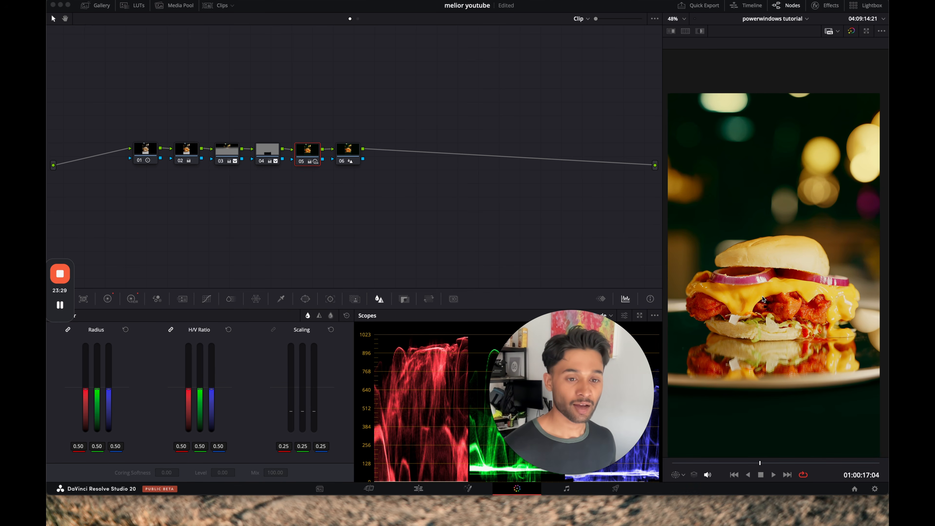
pyautogui.scroll(2, 754, 276)
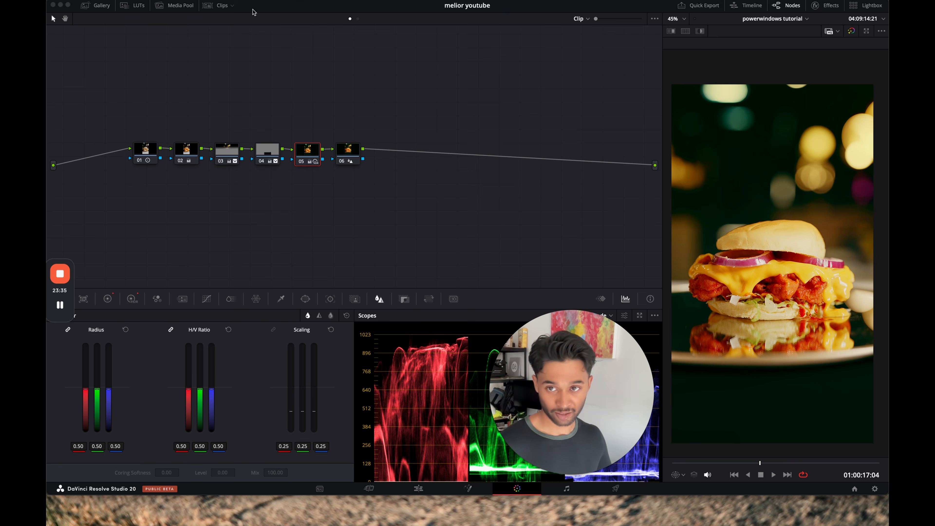
pyautogui.click(222, 5)
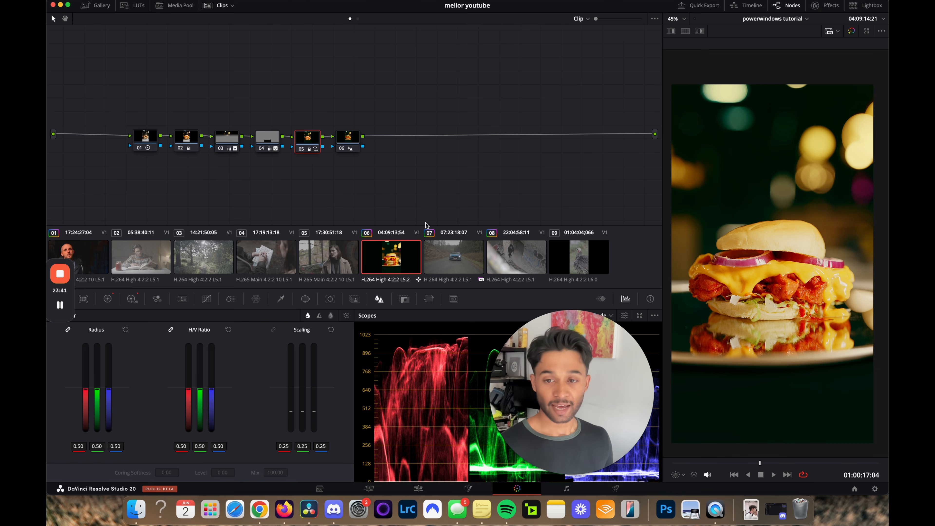
pyautogui.click(339, 265)
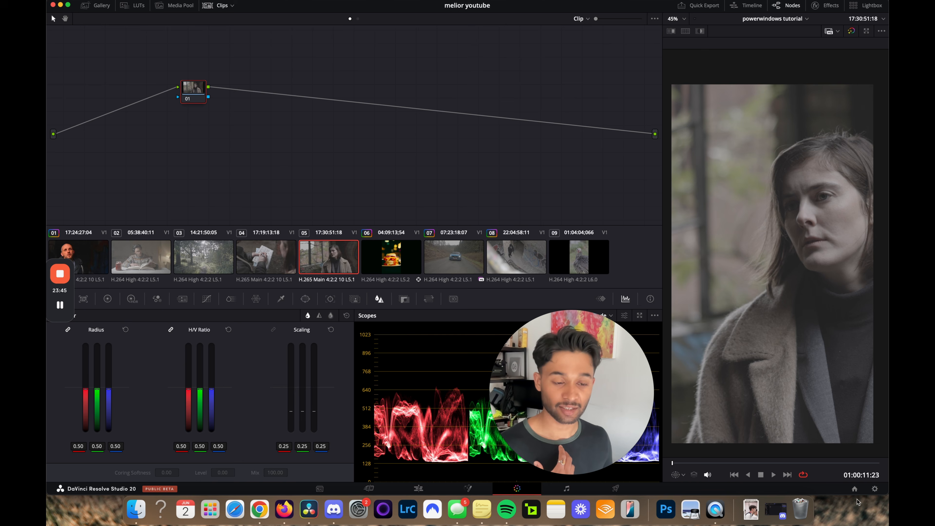
# Turn off vertical resolution in the project settings so the timeline is 3840 x 2160 Ultra HD, and save.
pyautogui.click(875, 489)
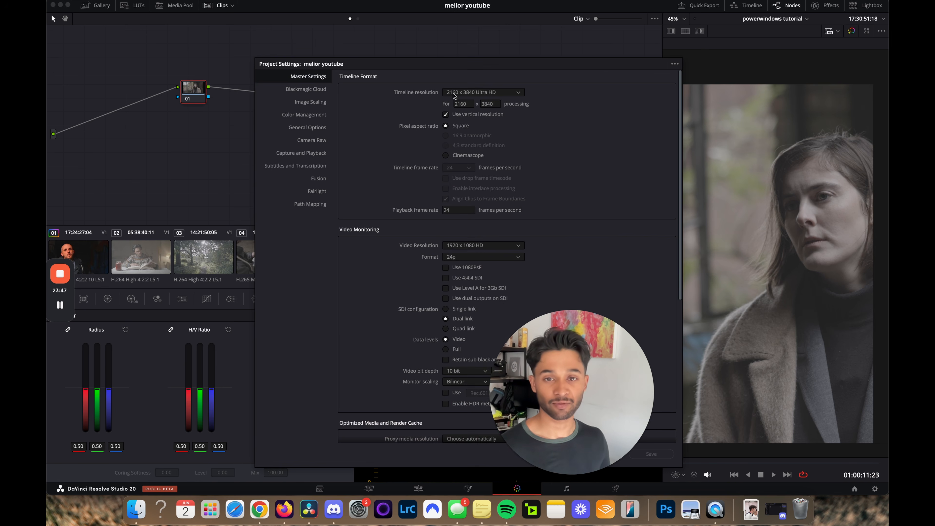
pyautogui.click(453, 113)
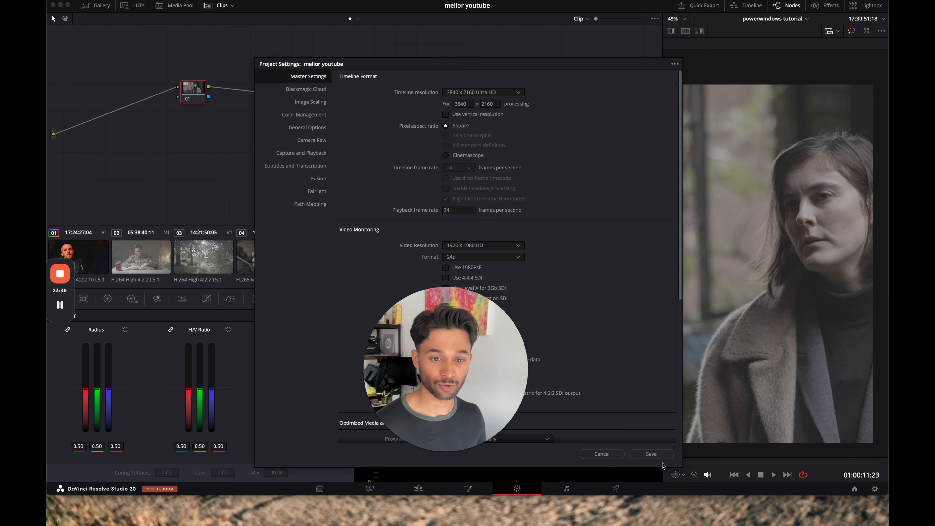
pyautogui.click(652, 453)
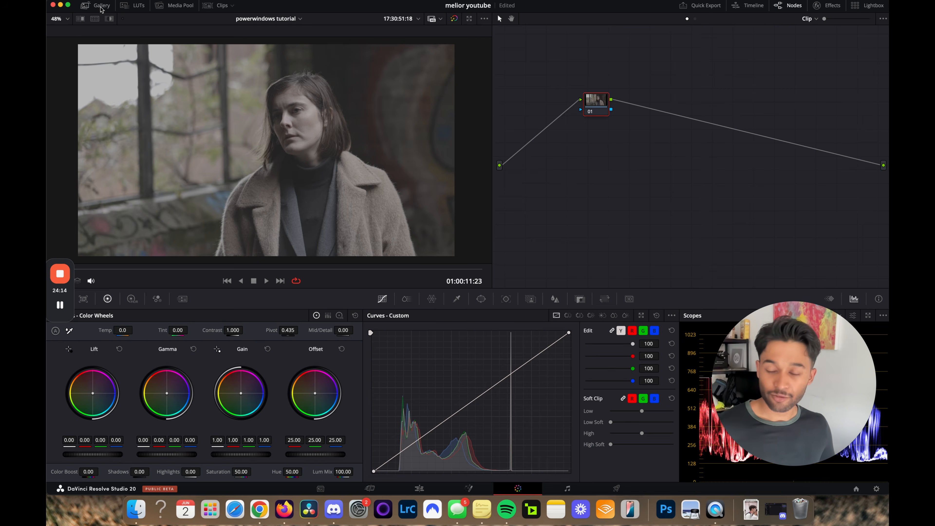
# Apply the DaVinci Resolve Starter PowerGrade from the gallery to clip 05 and hide the clip thumbnails.
pyautogui.click(97, 5)
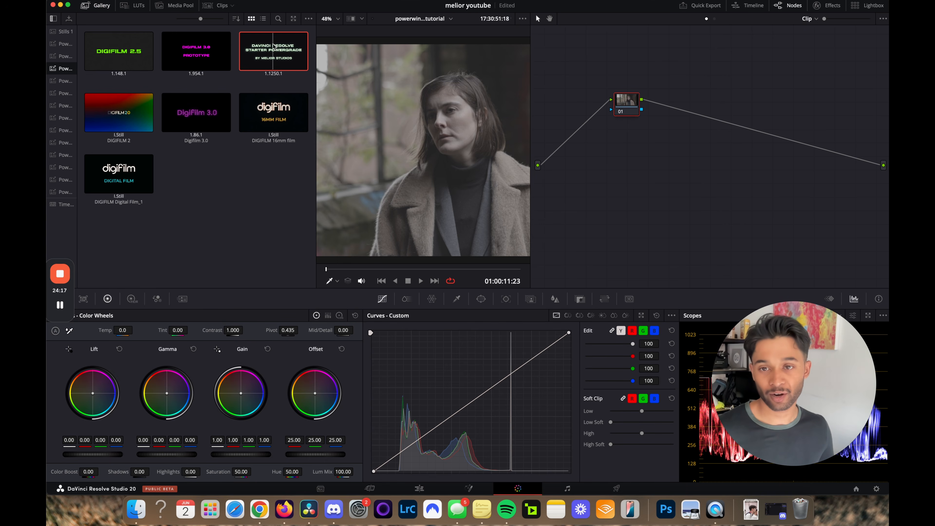
pyautogui.rightClick(259, 57)
pyautogui.click(275, 82)
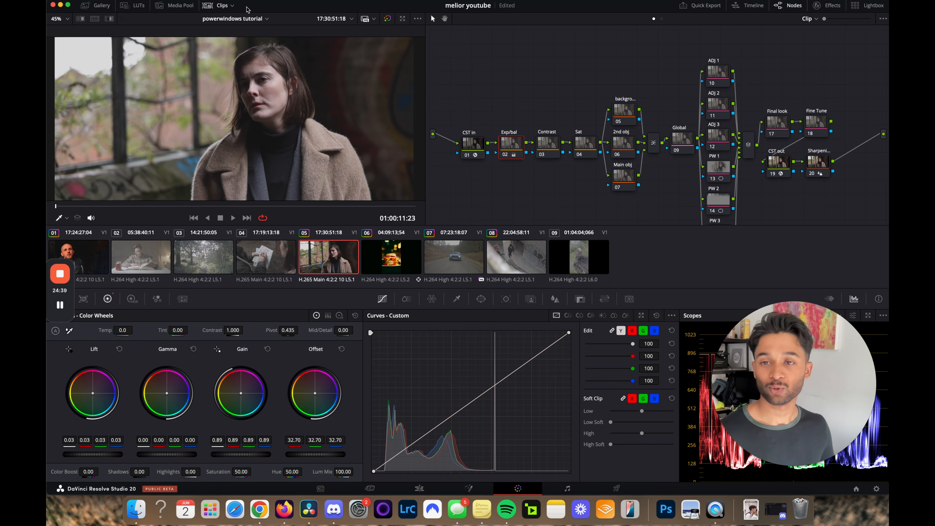
pyautogui.click(222, 6)
# Set the CST in node's input color space to Canon Cinema Gamut and its input gamma to Canon Log 3.
pyautogui.click(473, 156)
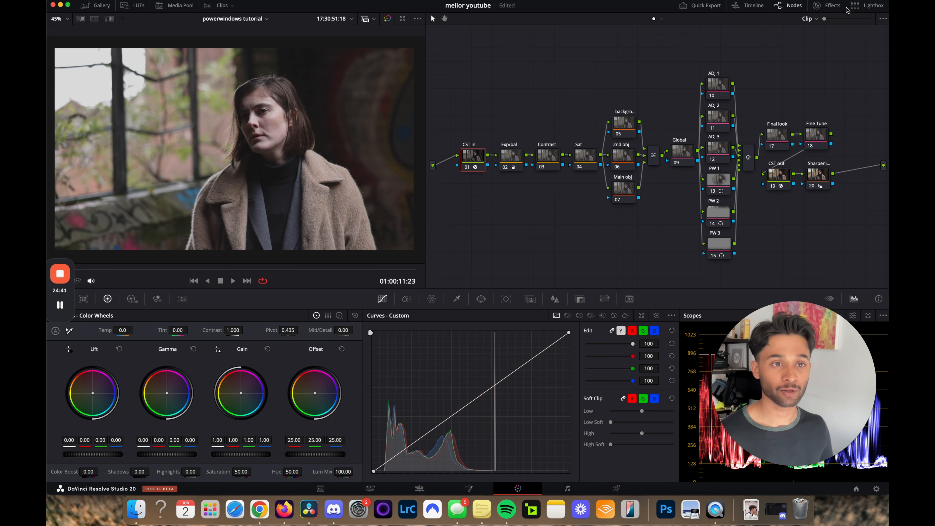
pyautogui.click(833, 6)
pyautogui.click(831, 57)
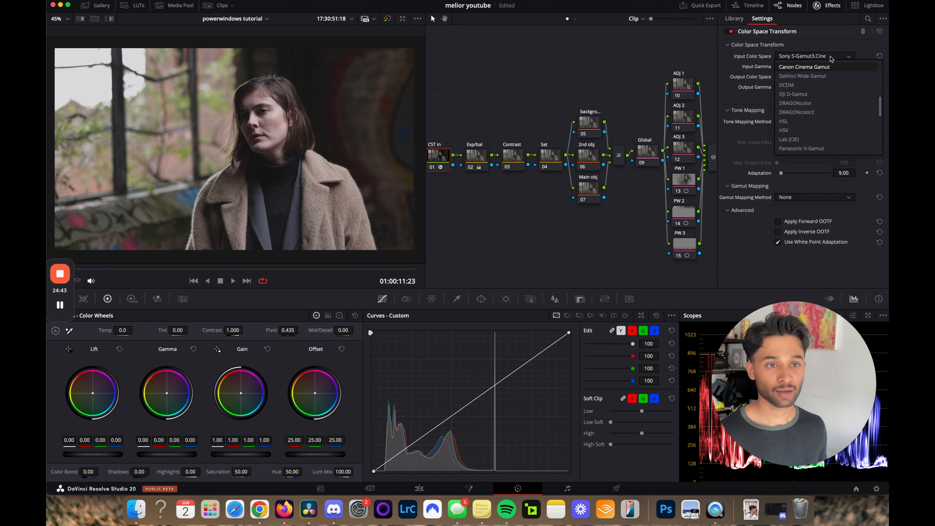
pyautogui.press('Return')
pyautogui.click(821, 68)
pyautogui.press('c')
pyautogui.press('Down')
pyautogui.press('Down')
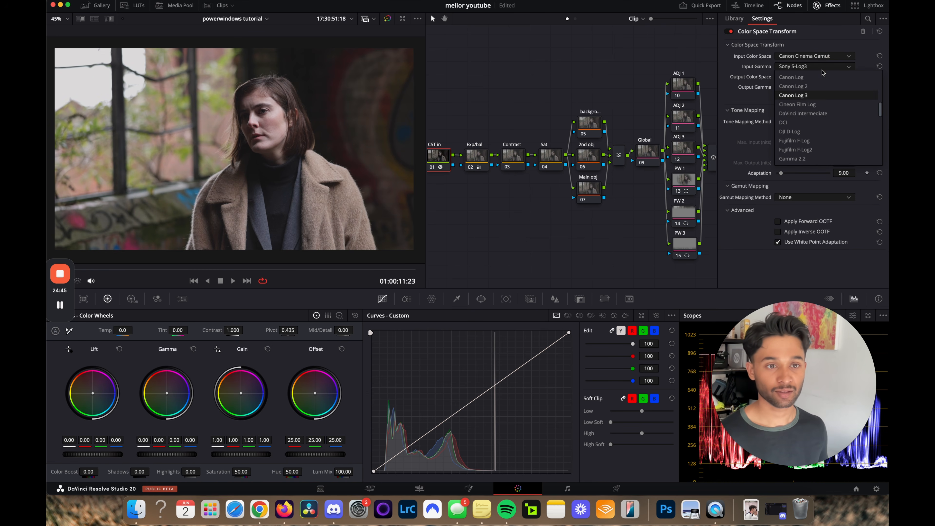
pyautogui.press('Return')
pyautogui.click(828, 5)
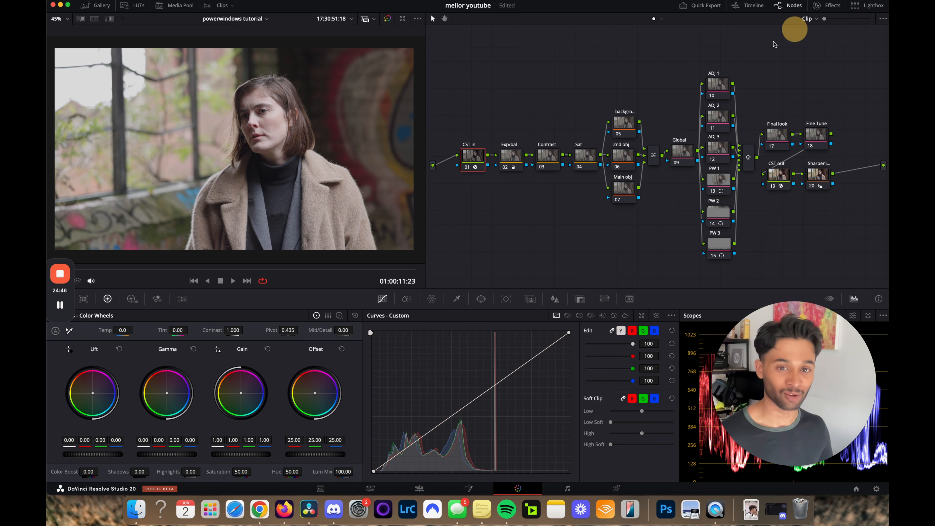
# Reset the primary color wheels on the Exp/bal node and raise its lift to 0.03.
pyautogui.click(512, 156)
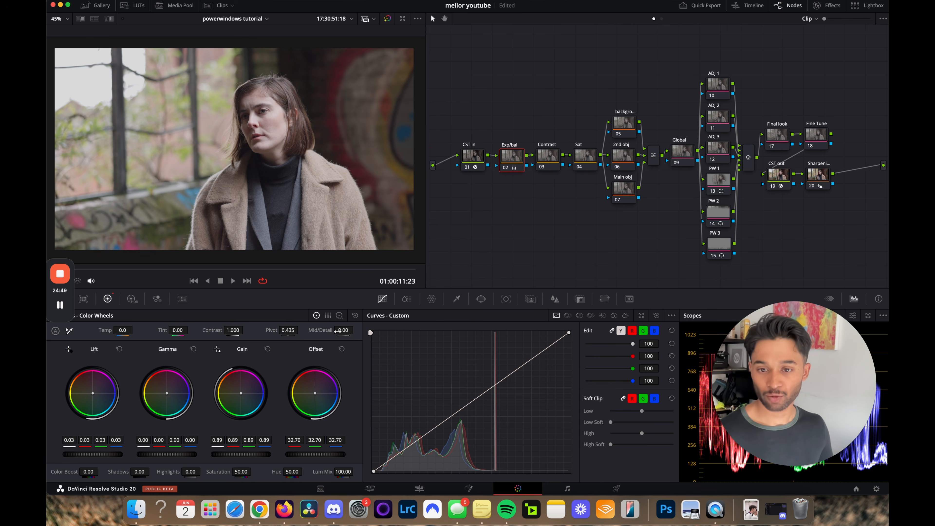
pyautogui.click(355, 315)
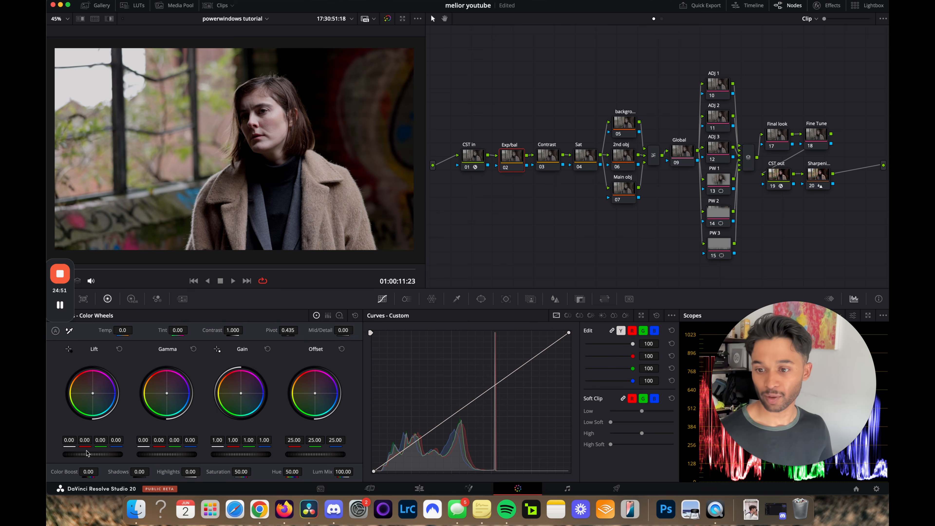
pyautogui.moveTo(87, 453); pyautogui.dragTo(100, 454)
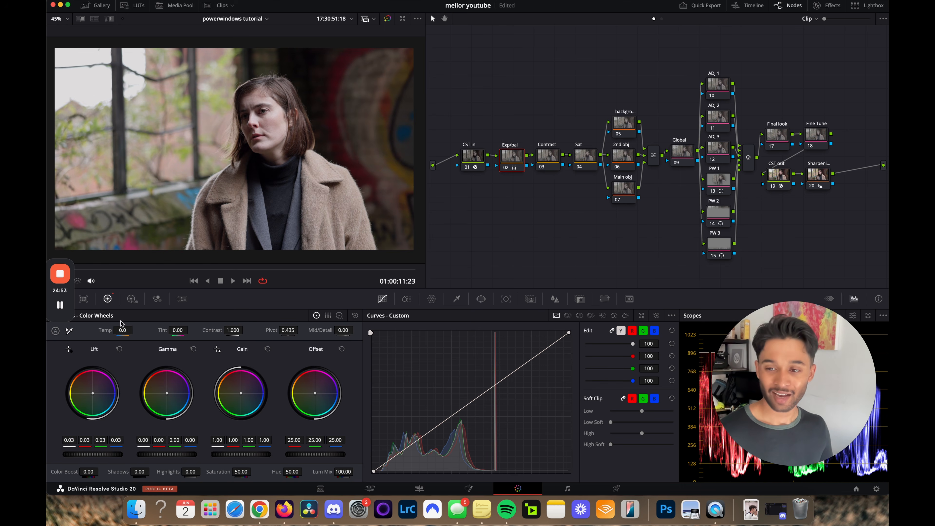
# Set the Exp/bal node's HDR exposures to -0.24 for Dark, 0.62 for Shadow, -0.70 for Light and -0.25 for Global.
pyautogui.click(131, 299)
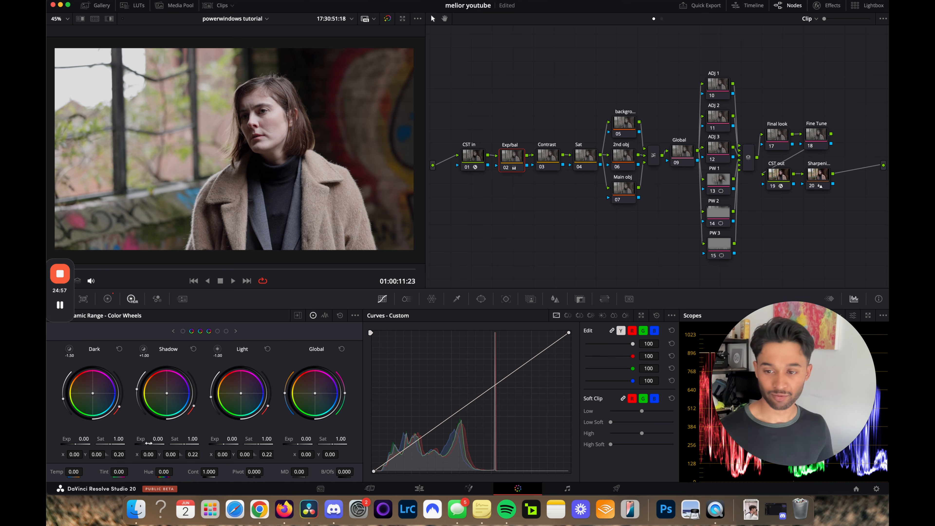
pyautogui.moveTo(150, 444); pyautogui.dragTo(76, 444)
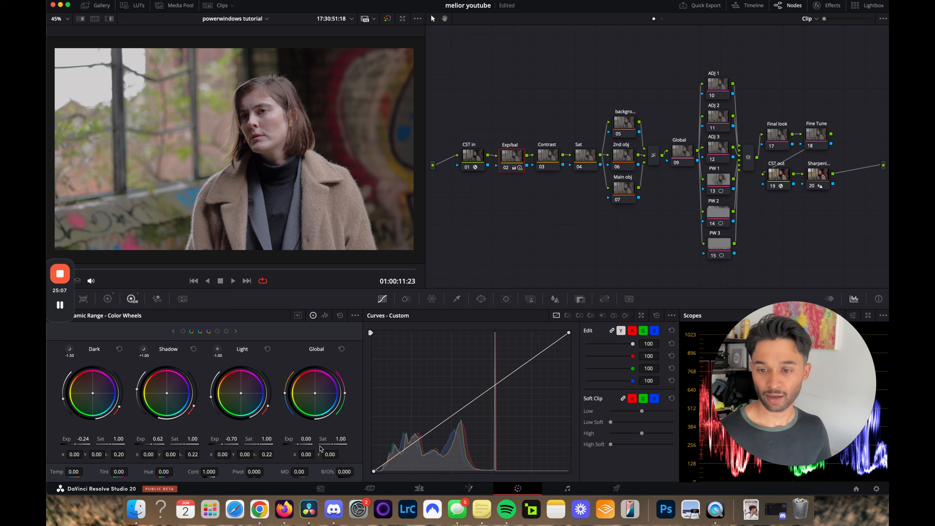
pyautogui.moveTo(300, 442)
pyautogui.mouseDown()
pyautogui.moveTo(242, 455)
pyautogui.moveTo(300, 442)
pyautogui.mouseUp()
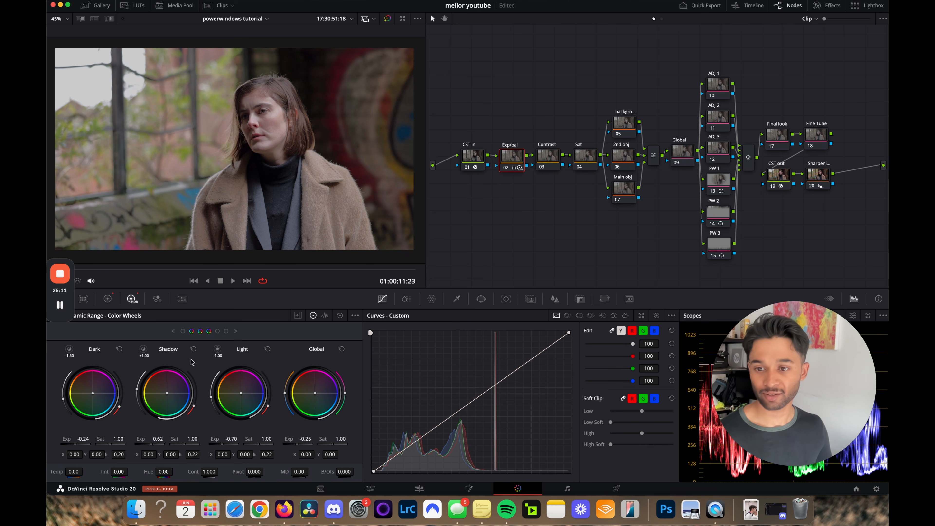
# Lower the Exp/bal node's gain to 0.97 and check the balanced shot full screen.
pyautogui.moveTo(224, 443); pyautogui.dragTo(258, 448)
pyautogui.click(108, 299)
pyautogui.press('super+f')
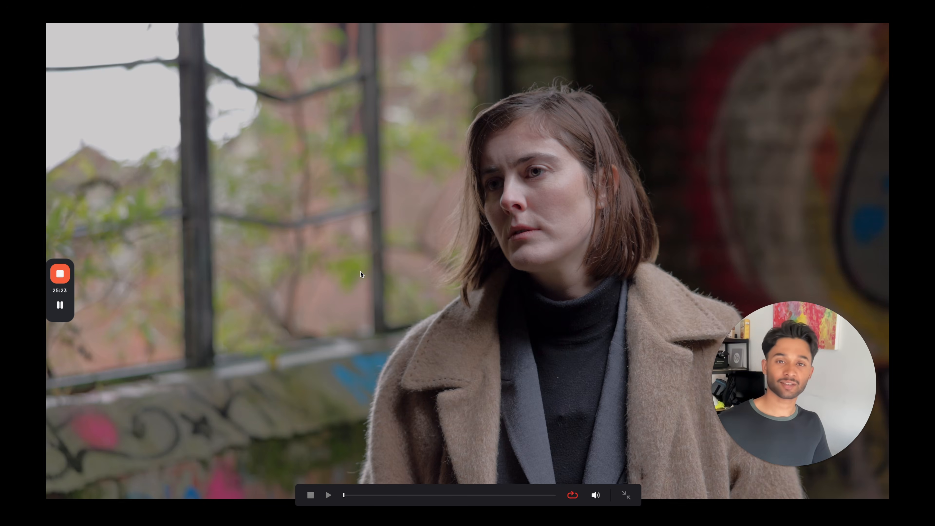
pyautogui.press('super+f')
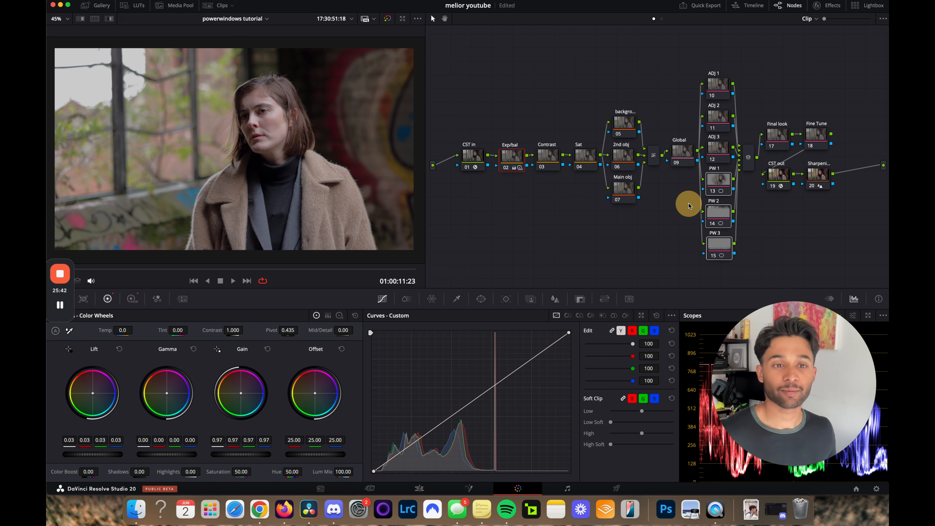
pyautogui.moveTo(727, 273); pyautogui.dragTo(719, 187)
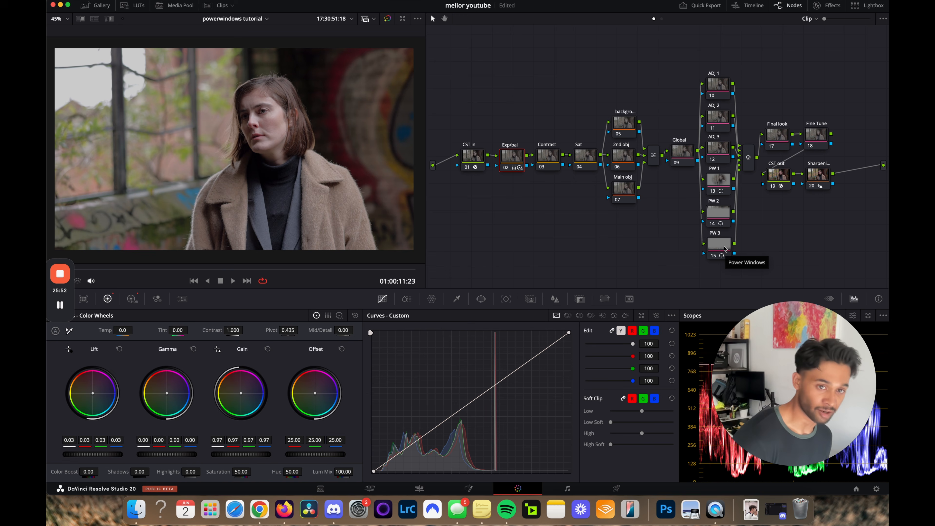
pyautogui.moveTo(714, 53)
pyautogui.mouseDown()
pyautogui.moveTo(716, 150)
pyautogui.moveTo(717, 44)
pyautogui.mouseUp()
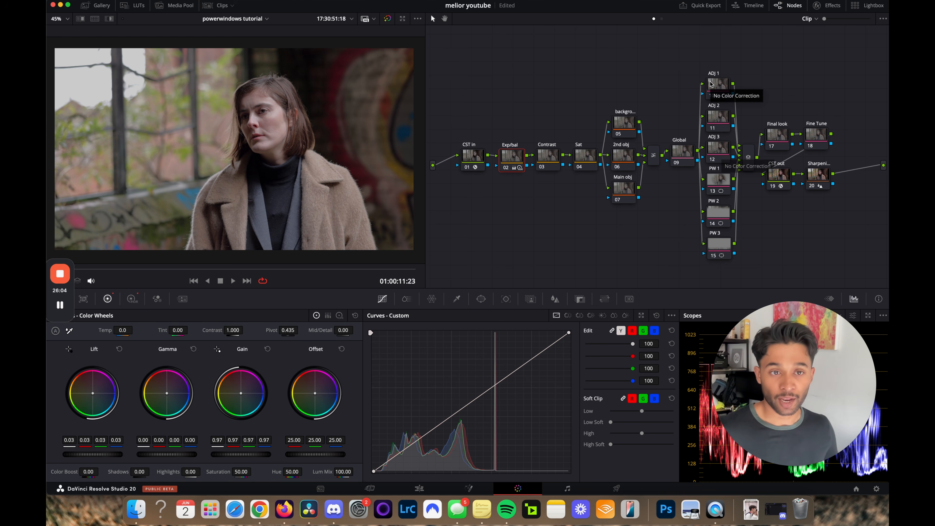
pyautogui.click(716, 87)
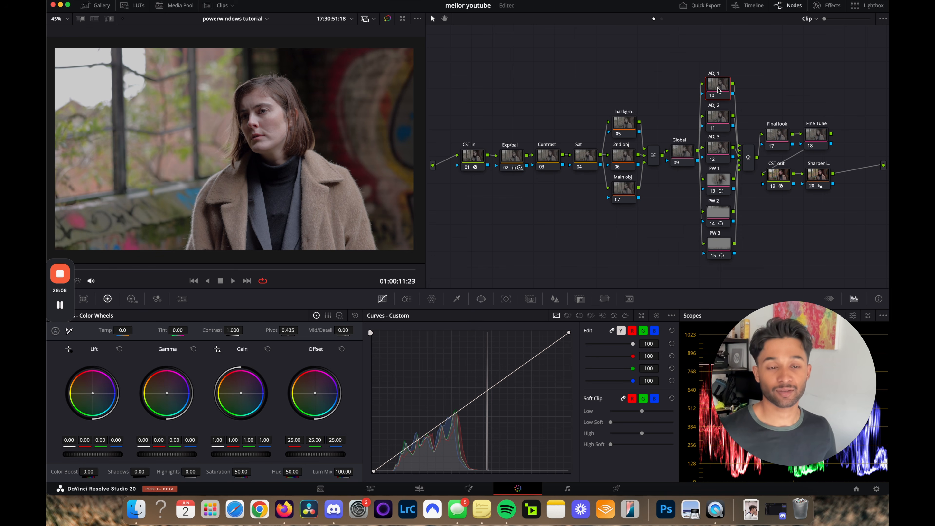
# Fit the PW 1 node's circular window as an upright oval around the woman's head, size about 50.5 and aspect about 48.5, and check it with Highlight.
pyautogui.click(717, 183)
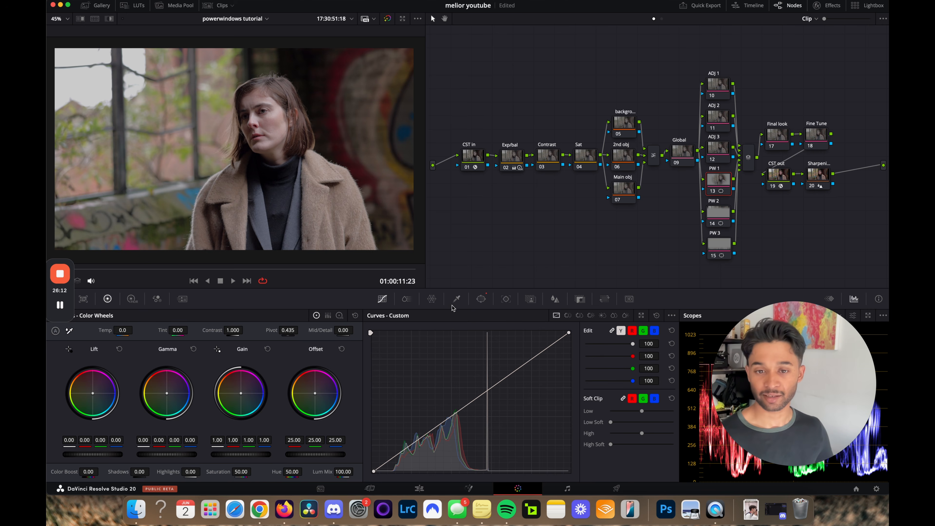
pyautogui.click(479, 299)
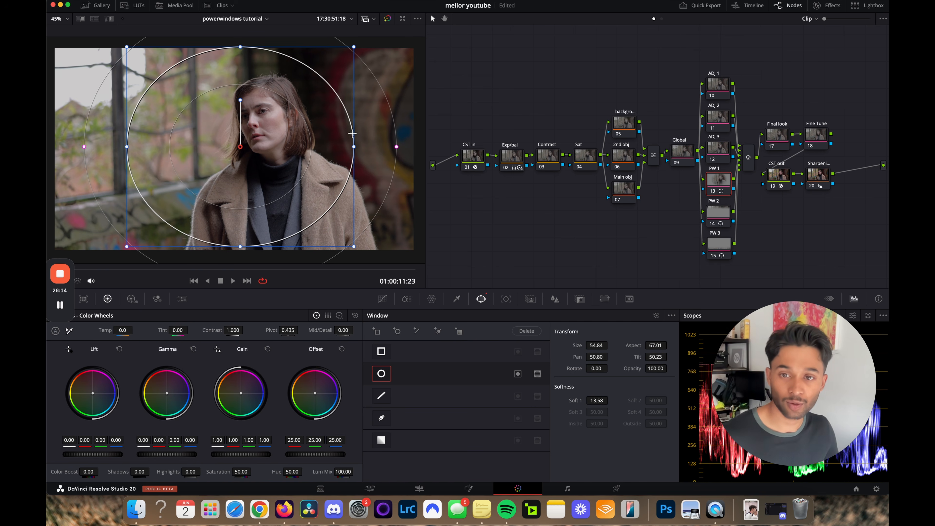
pyautogui.moveTo(352, 149)
pyautogui.mouseDown()
pyautogui.moveTo(330, 157)
pyautogui.moveTo(395, 152)
pyautogui.moveTo(384, 150)
pyautogui.moveTo(388, 140)
pyautogui.moveTo(340, 153)
pyautogui.mouseUp()
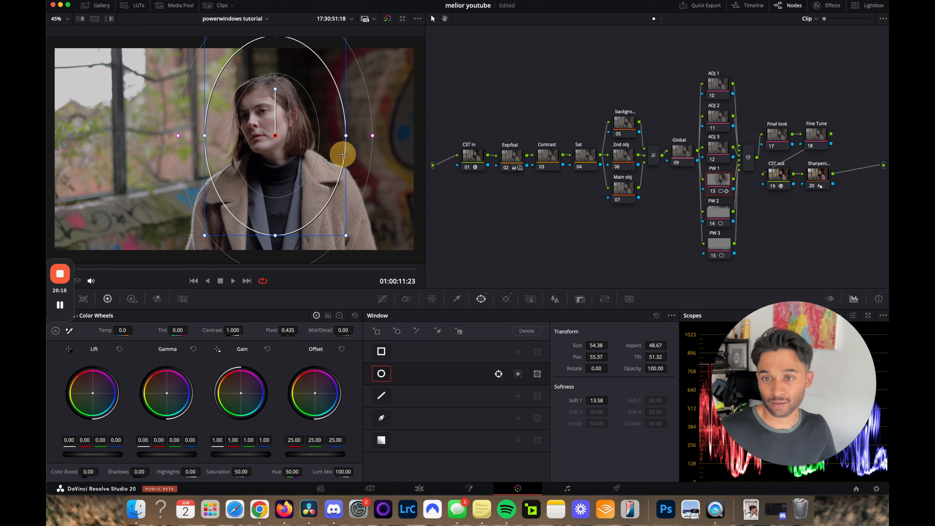
pyautogui.scroll(-2, 305, 172)
pyautogui.moveTo(291, 230); pyautogui.dragTo(293, 209)
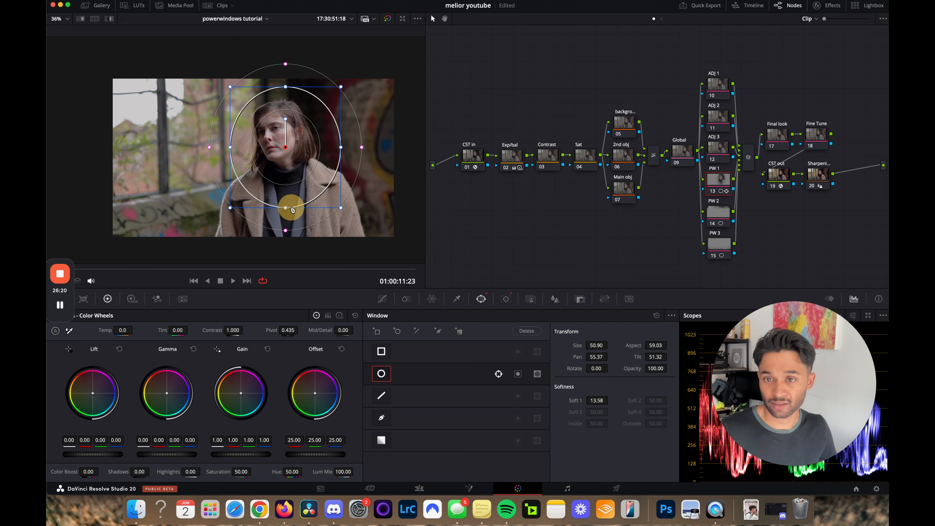
pyautogui.moveTo(329, 151); pyautogui.dragTo(330, 156)
pyautogui.moveTo(287, 146)
pyautogui.mouseDown()
pyautogui.moveTo(281, 150)
pyautogui.moveTo(286, 144)
pyautogui.mouseUp()
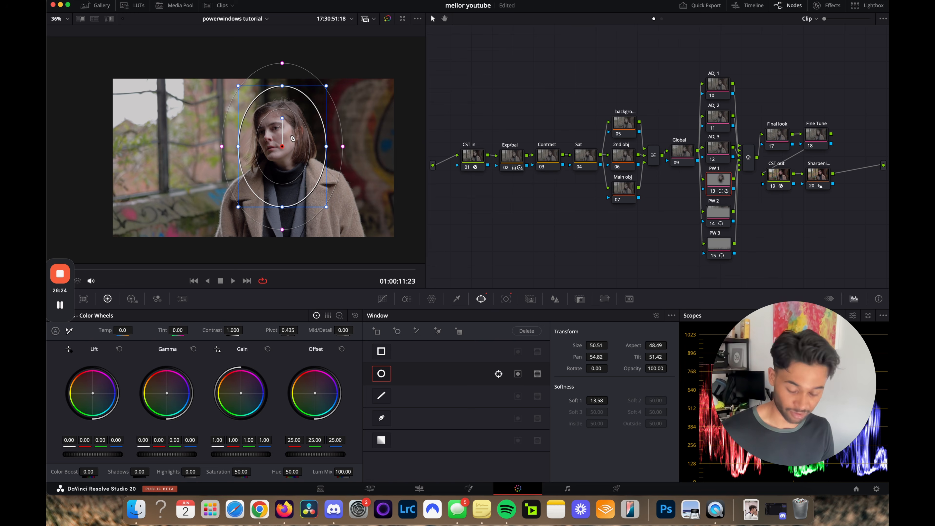
pyautogui.hotkey('shift', 'h')
pyautogui.hotkey('shift', 'h')
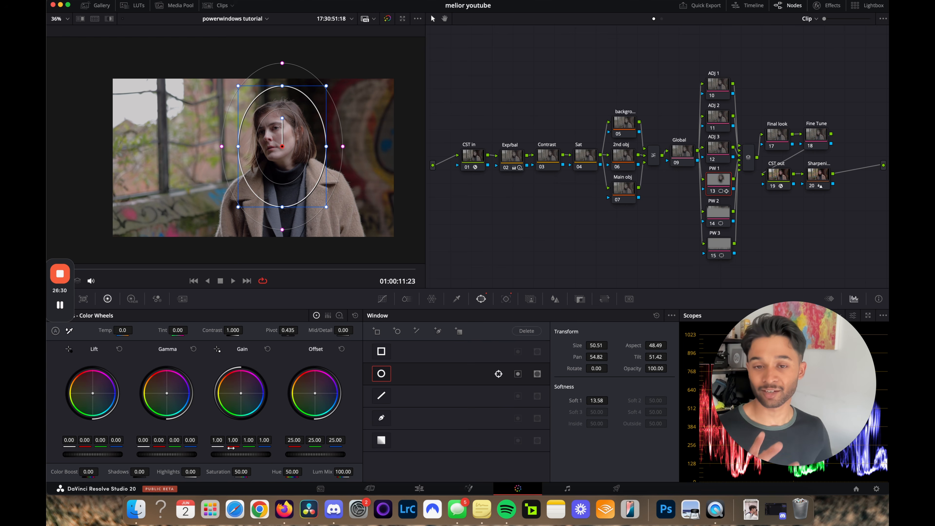
# Shape the PW 1 custom curve with anchored shadows, a slightly lowered lower midtone and raised upper midtones, and check the face full screen.
pyautogui.click(383, 299)
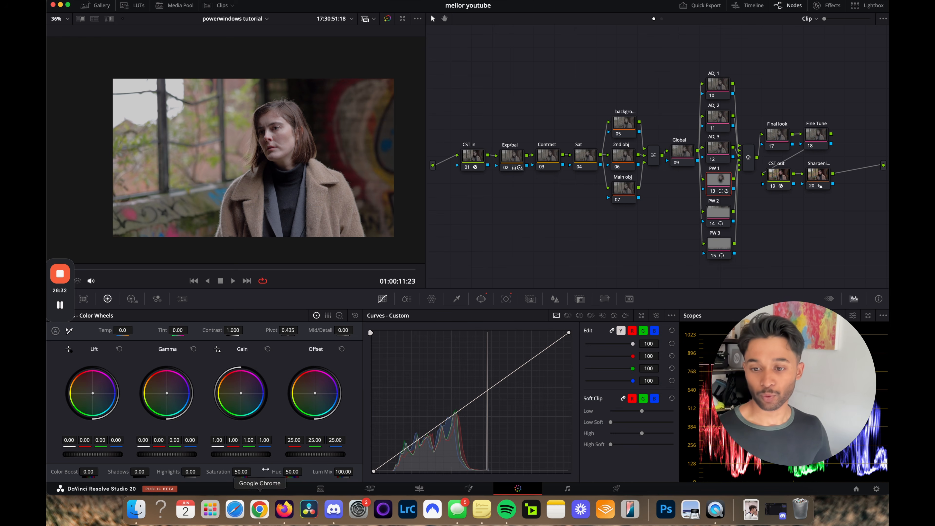
pyautogui.moveTo(398, 450); pyautogui.dragTo(401, 455)
pyautogui.moveTo(430, 426); pyautogui.dragTo(430, 426)
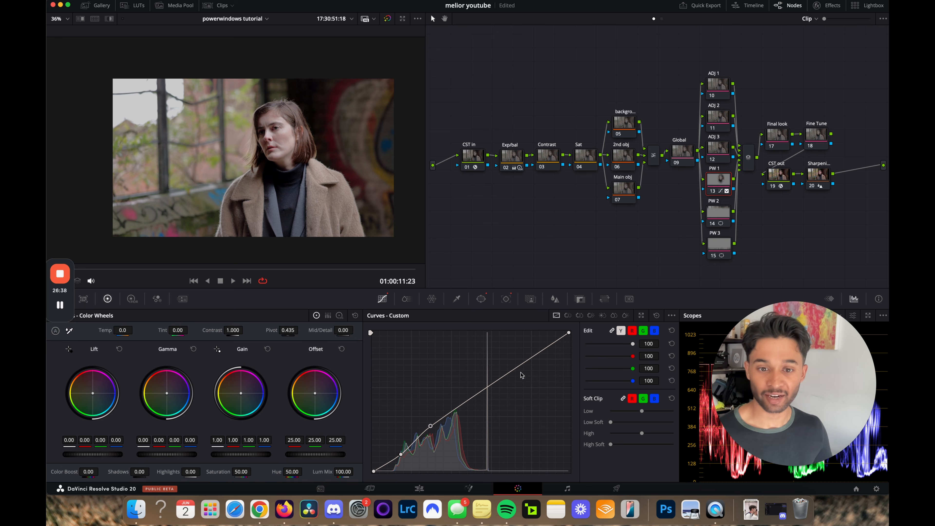
pyautogui.moveTo(503, 381)
pyautogui.mouseDown()
pyautogui.moveTo(497, 364)
pyautogui.moveTo(481, 372)
pyautogui.moveTo(487, 379)
pyautogui.mouseUp()
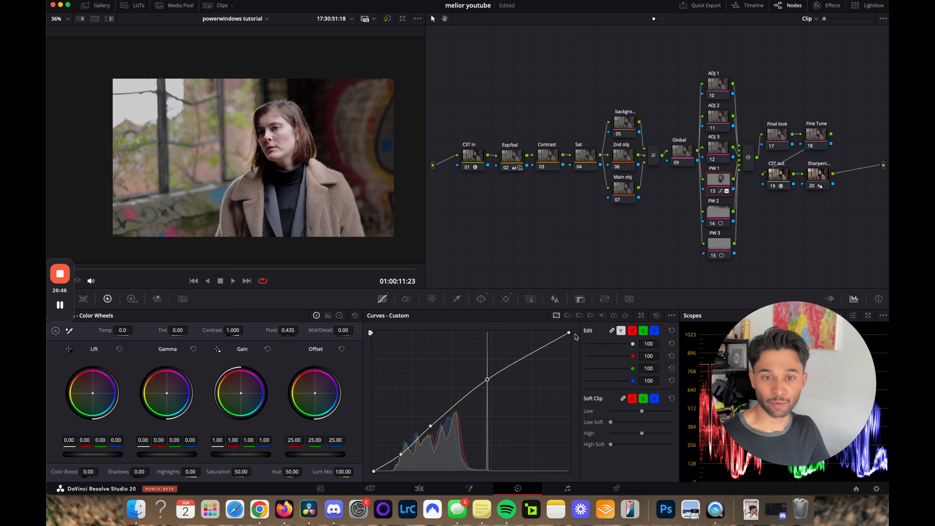
pyautogui.moveTo(429, 427); pyautogui.dragTo(430, 436)
pyautogui.press('super+f')
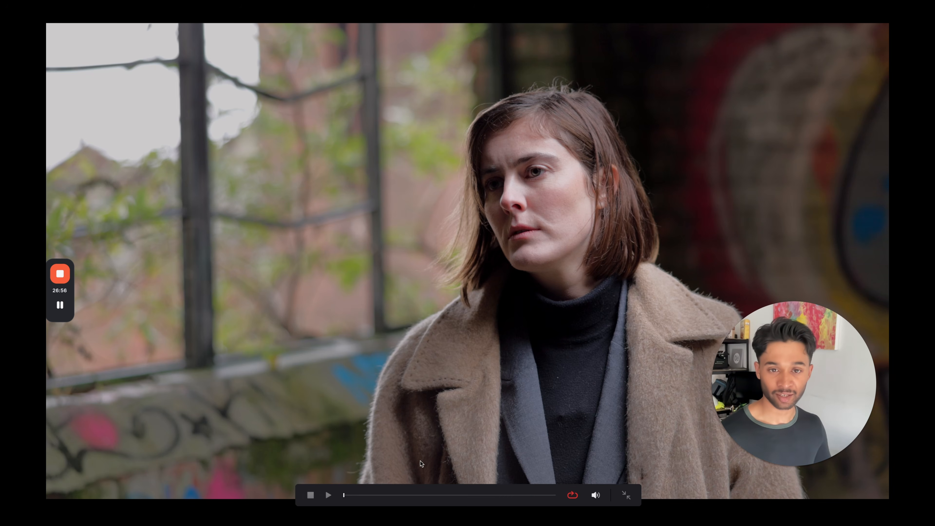
pyautogui.press('Escape')
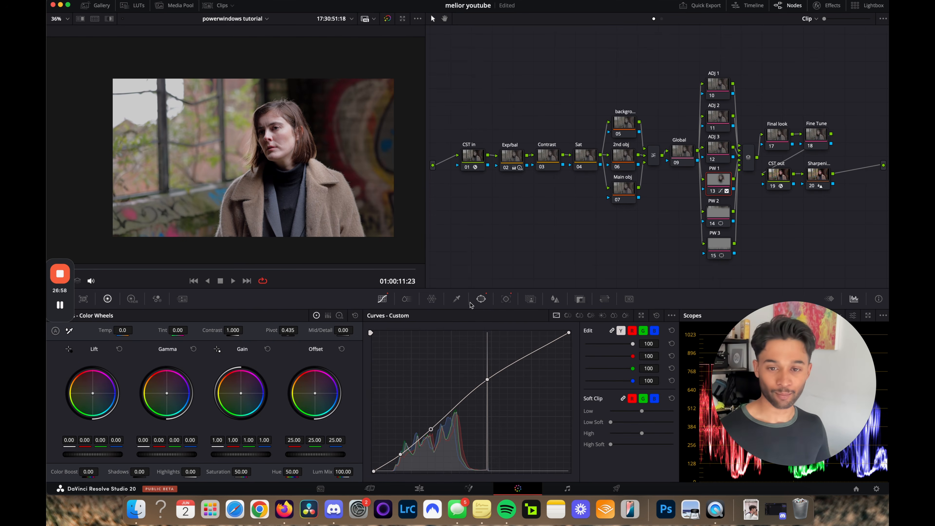
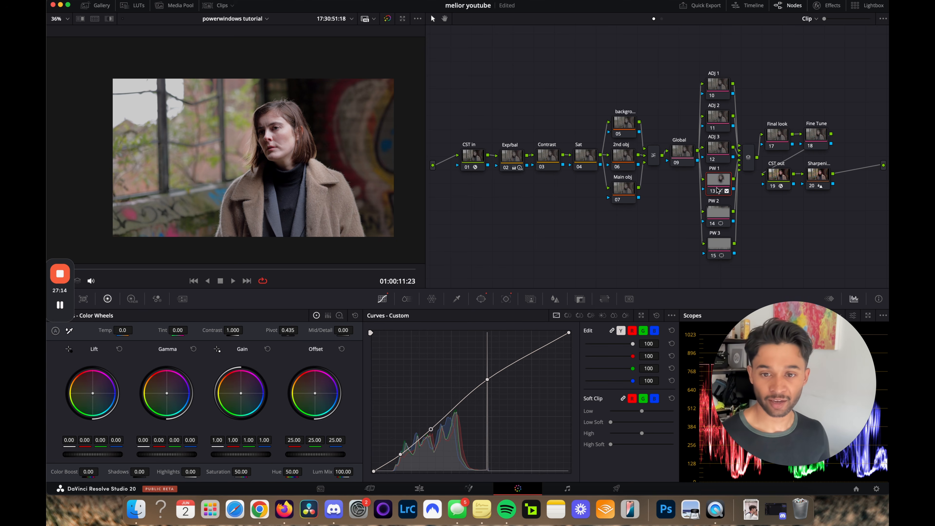
# Try changing the overall density and saturation with ColorSlice on the PW 1 node, and undo these changes.
pyautogui.click(407, 299)
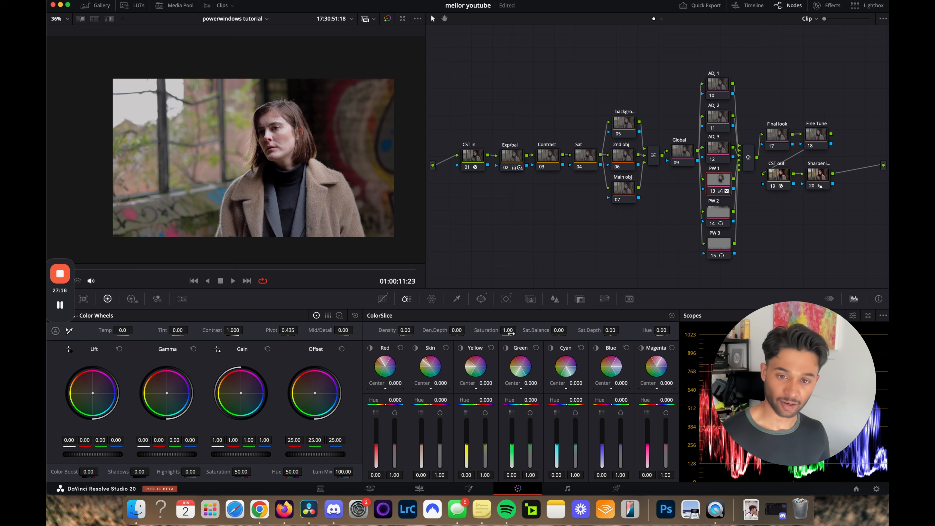
pyautogui.click(406, 330)
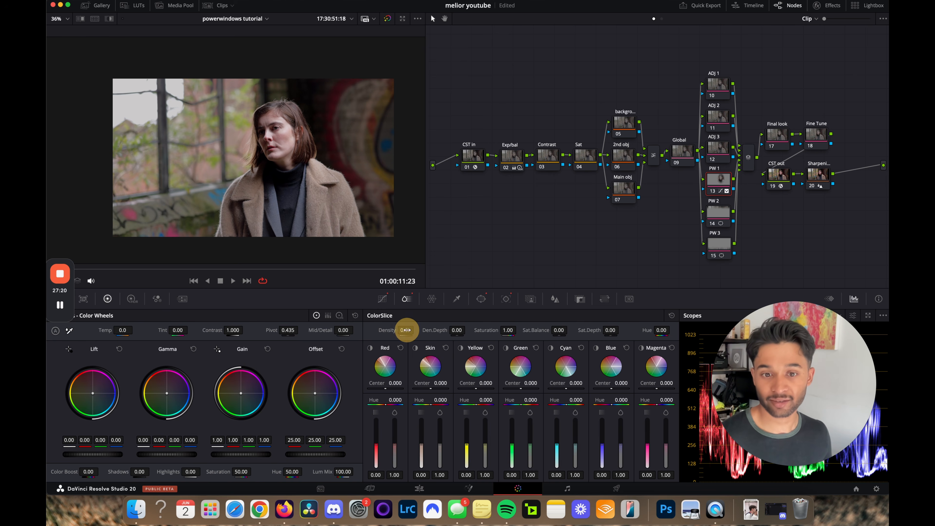
pyautogui.moveTo(508, 330); pyautogui.dragTo(508, 327)
pyautogui.press('super+z')
pyautogui.press('super+z')
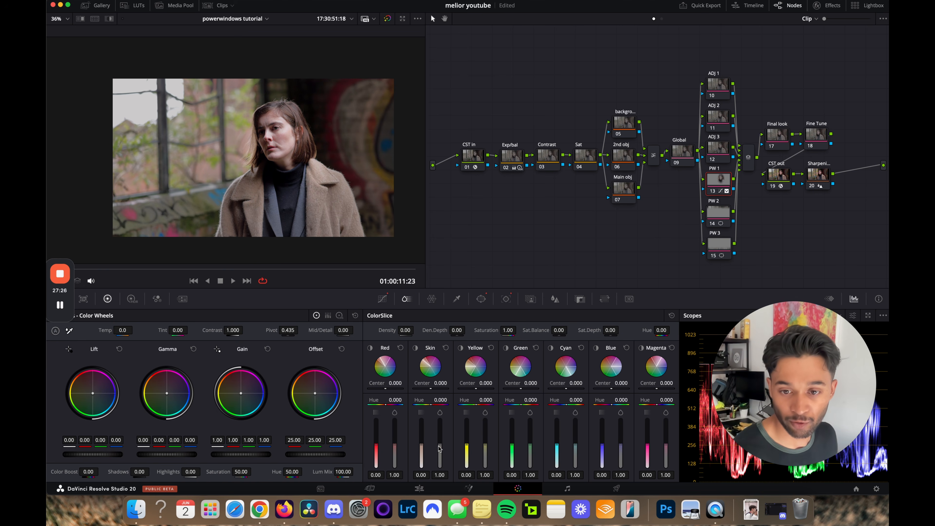
# Try raising the skin saturation and the red saturation in ColorSlice on the PW 1 node, resetting each one.
pyautogui.moveTo(439, 447); pyautogui.dragTo(441, 429)
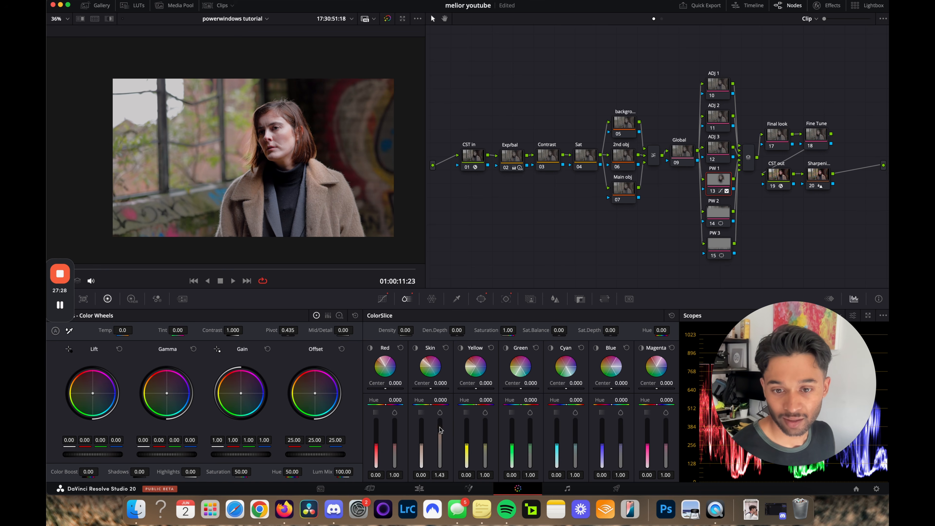
pyautogui.click(445, 349)
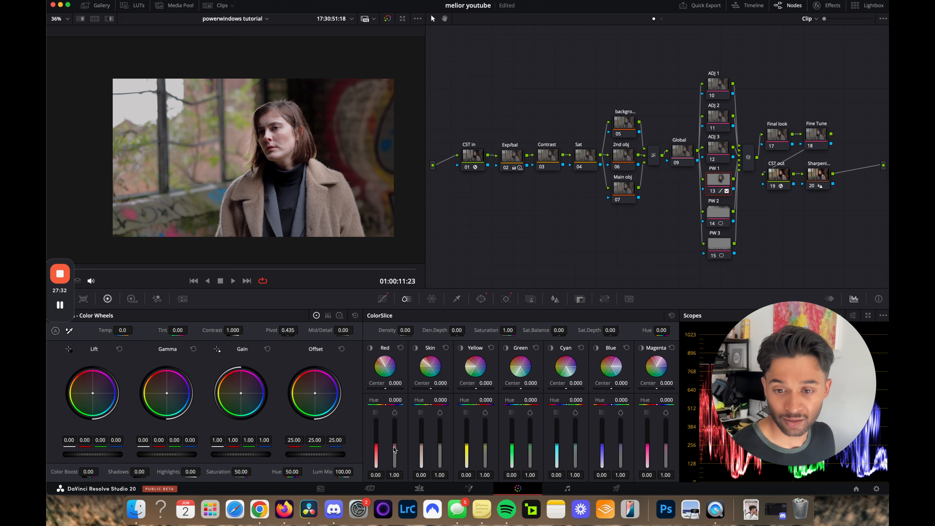
pyautogui.moveTo(394, 449); pyautogui.dragTo(385, 411)
pyautogui.click(400, 348)
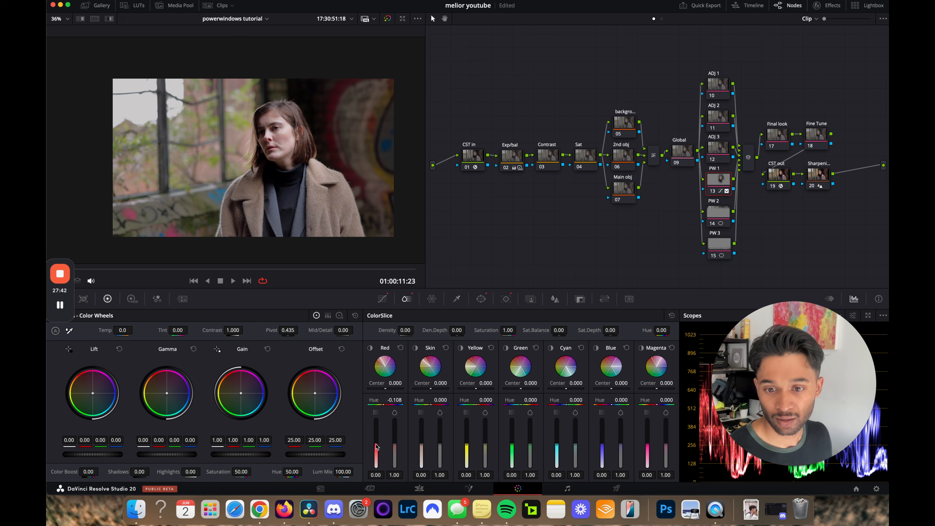
# Set PW 1's ColorSlice red to hue -0.108, density 0.16, saturation 1.06 and skin to density 0.14, saturation 1.24, comparing before and after full screen.
pyautogui.moveTo(376, 447); pyautogui.dragTo(439, 435)
pyautogui.press('super+f')
pyautogui.press('super+d')
pyautogui.press('super+d')
pyautogui.press('super+d')
pyautogui.press('super+d')
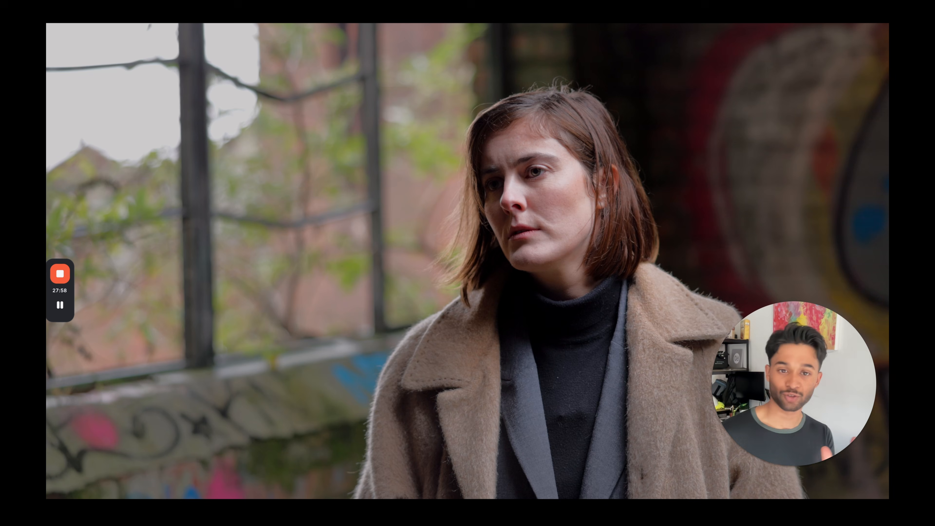
pyautogui.press('super+f')
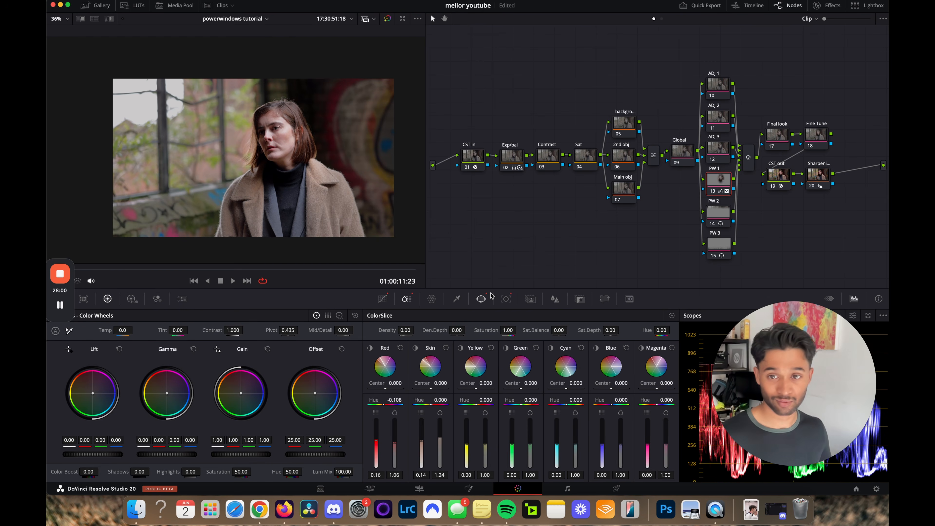
# Darken the PW 3 node's gradient area by lowering its gamma to -0.06 and its offset to 12.80.
pyautogui.click(720, 245)
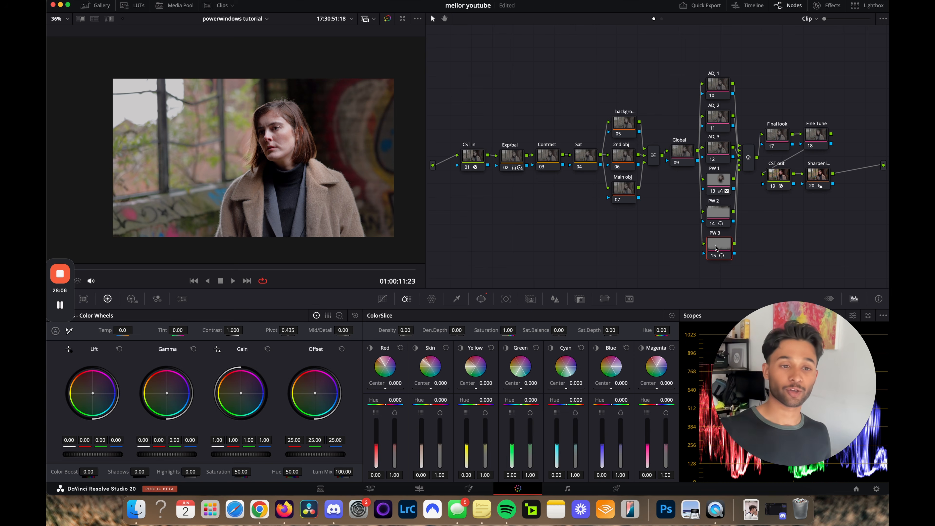
pyautogui.click(715, 217)
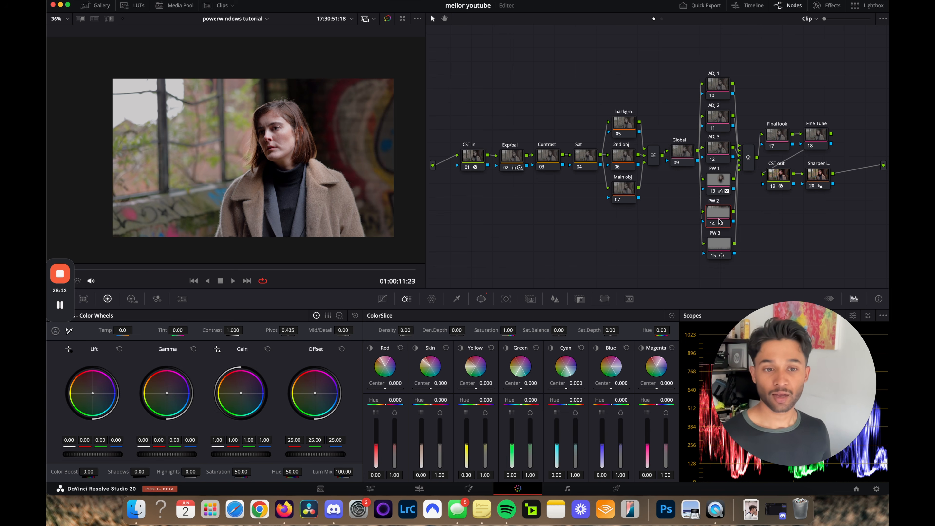
pyautogui.click(718, 243)
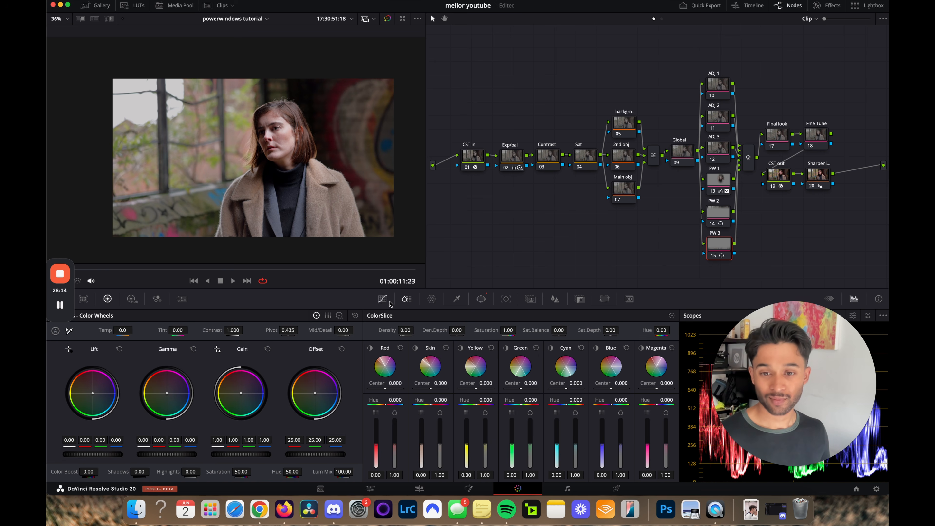
pyautogui.click(383, 299)
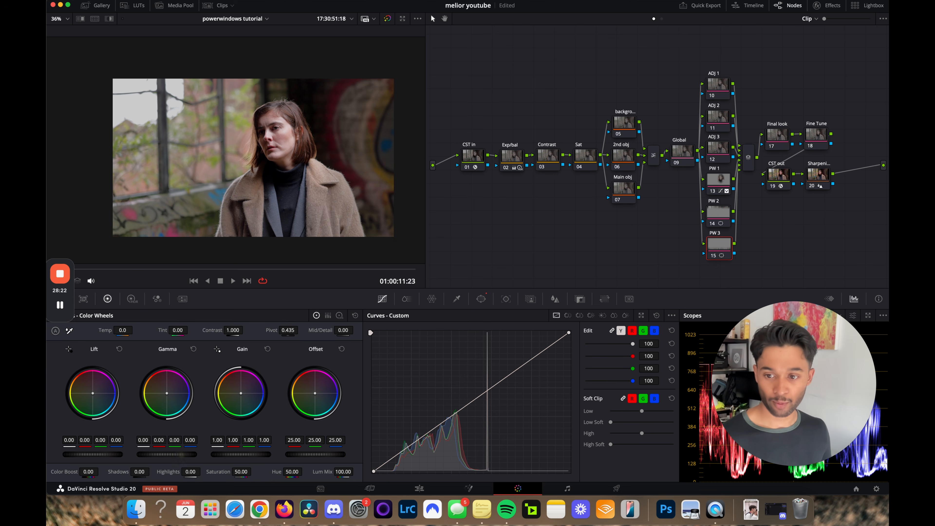
pyautogui.moveTo(182, 456); pyautogui.dragTo(99, 459)
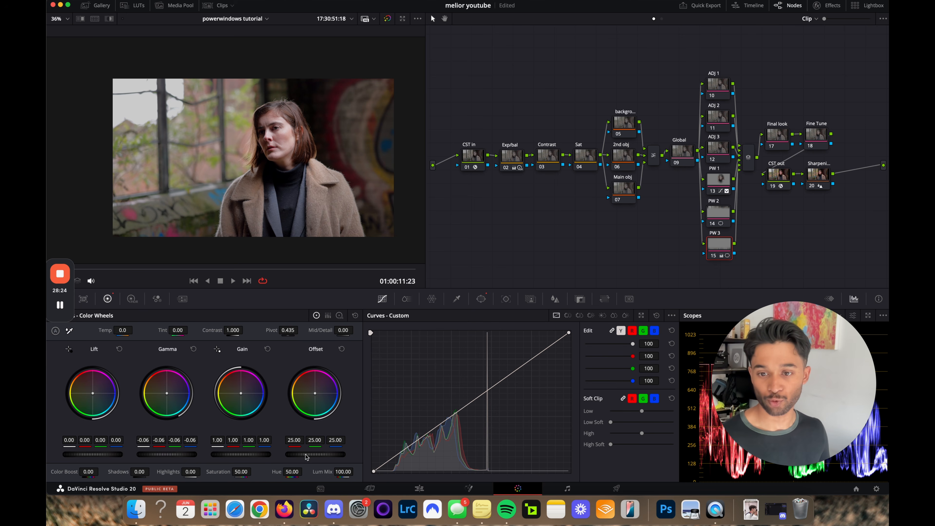
# Compare the shot full screen with the PW 3 darkening switched on and off.
pyautogui.press('super+f')
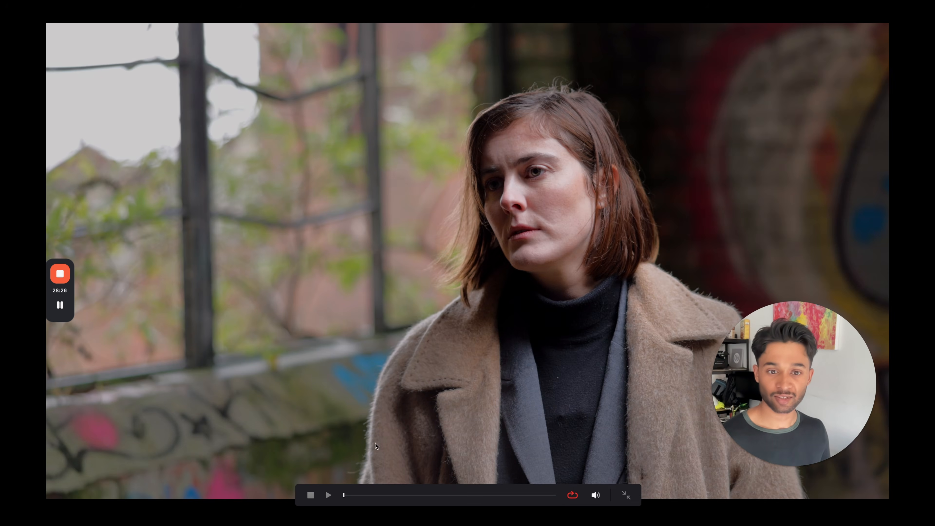
pyautogui.press('super+f')
pyautogui.press('super+f')
pyautogui.press('super+d')
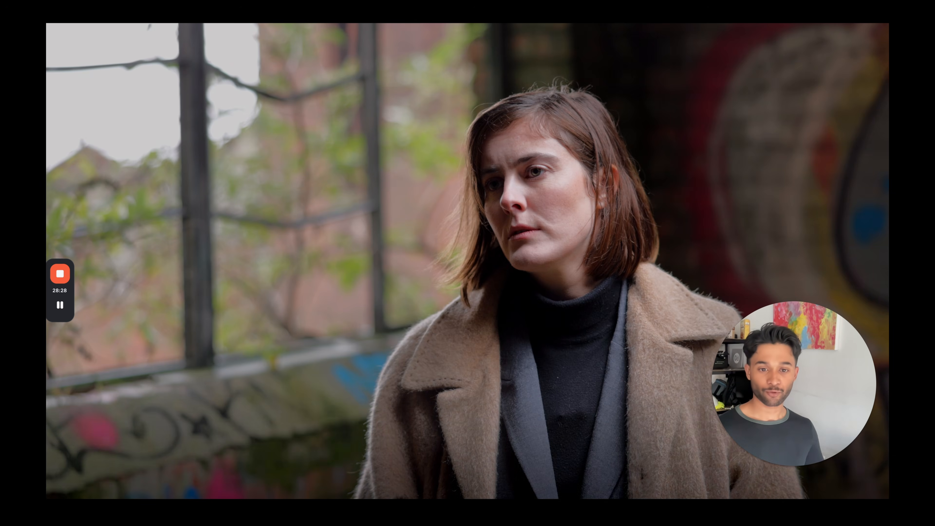
pyautogui.press('super+d')
pyautogui.press('super+d')
pyautogui.press('super+d')
pyautogui.press('super+d')
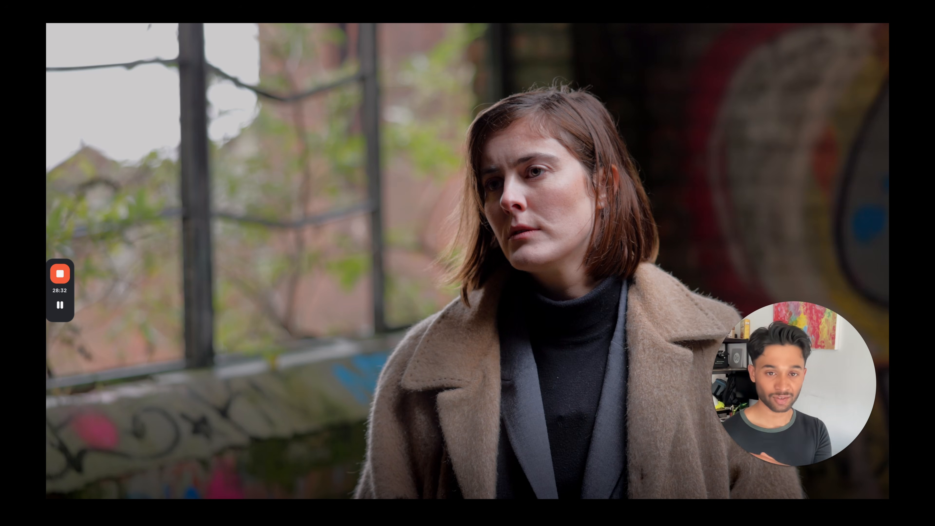
pyautogui.press('super+f')
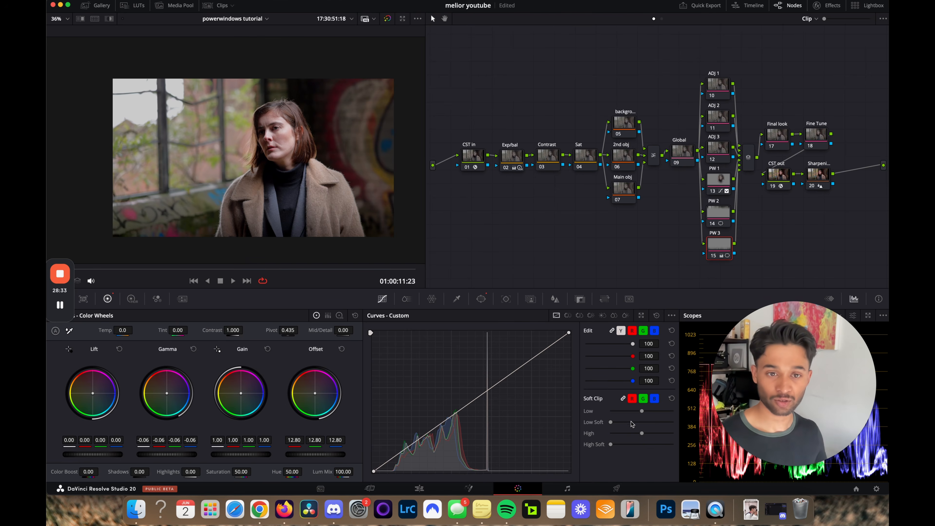
# Move PW 3's gradient window up to pan 50.40 and tilt 38.73, fine-tune the node's gamma, and check the shot full screen.
pyautogui.click(475, 301)
pyautogui.scroll(-1, 261, 210)
pyautogui.moveTo(259, 255); pyautogui.dragTo(258, 242)
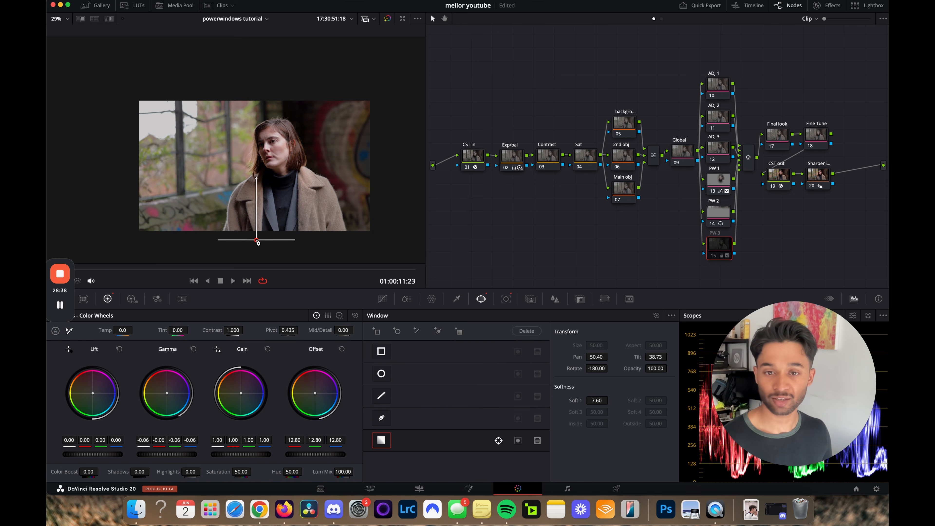
pyautogui.press('super+f')
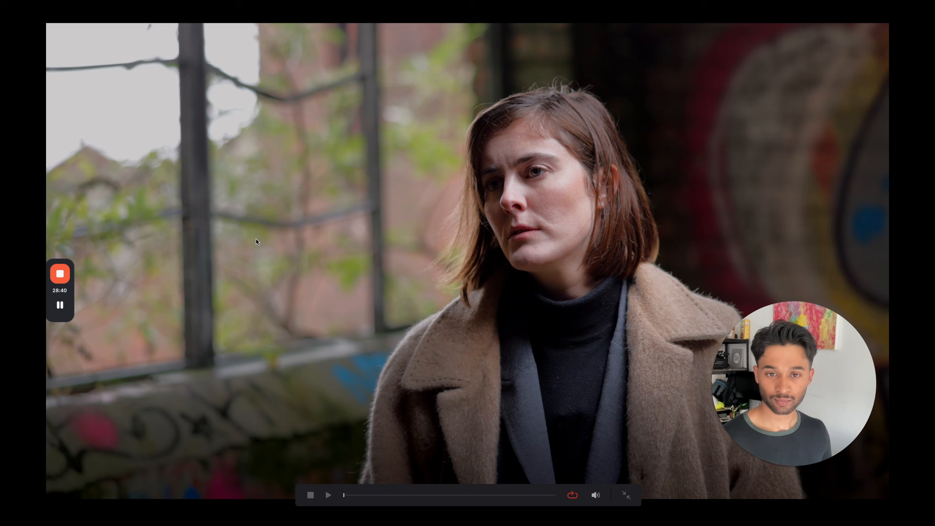
pyautogui.press('super+f')
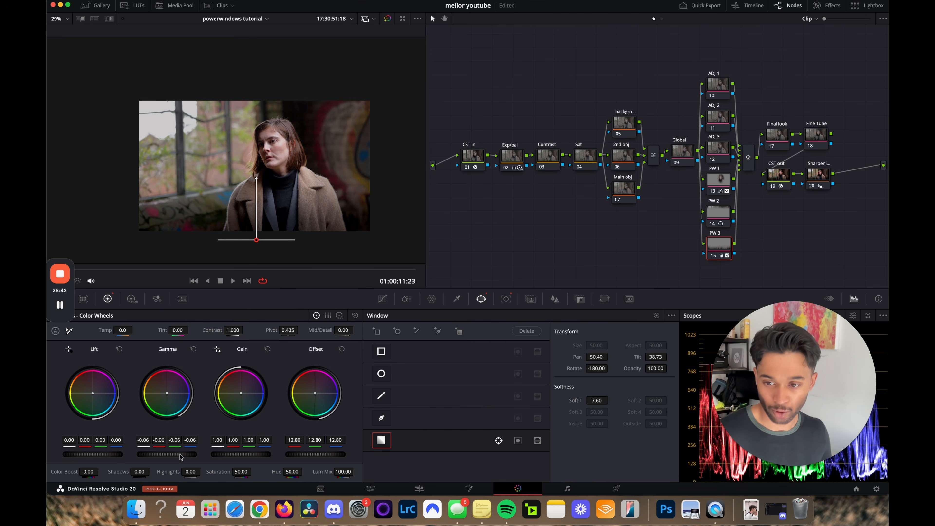
pyautogui.moveTo(182, 456); pyautogui.dragTo(215, 447)
pyautogui.press('super+f')
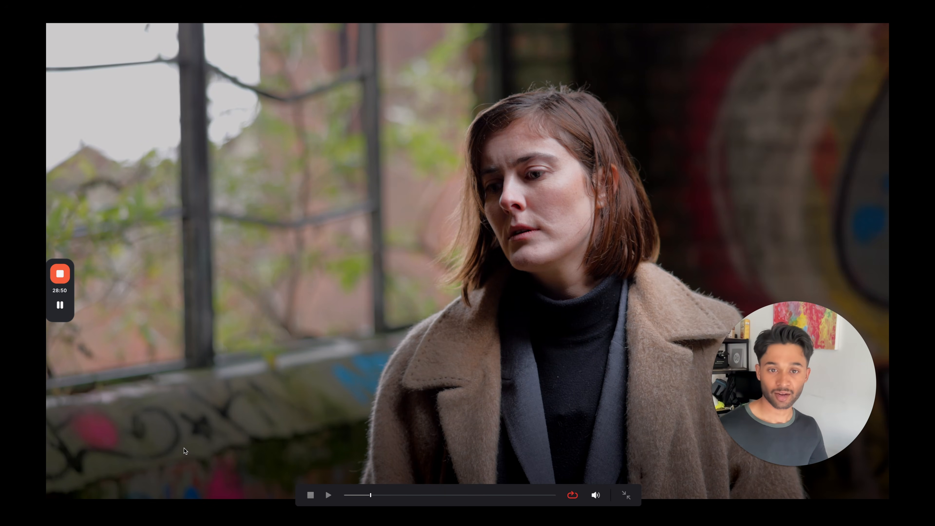
pyautogui.press('super+f')
# Place PW 2's gradient window over the window light at pan 37.22, tilt 60.75, rotate -42.66 and softness 14.22, and check it with Highlight.
pyautogui.click(728, 213)
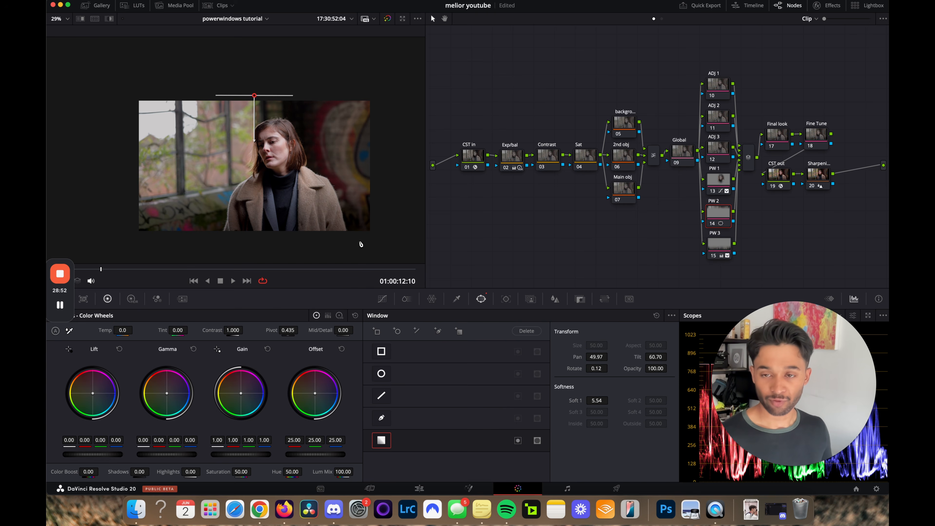
pyautogui.moveTo(254, 95); pyautogui.dragTo(194, 95)
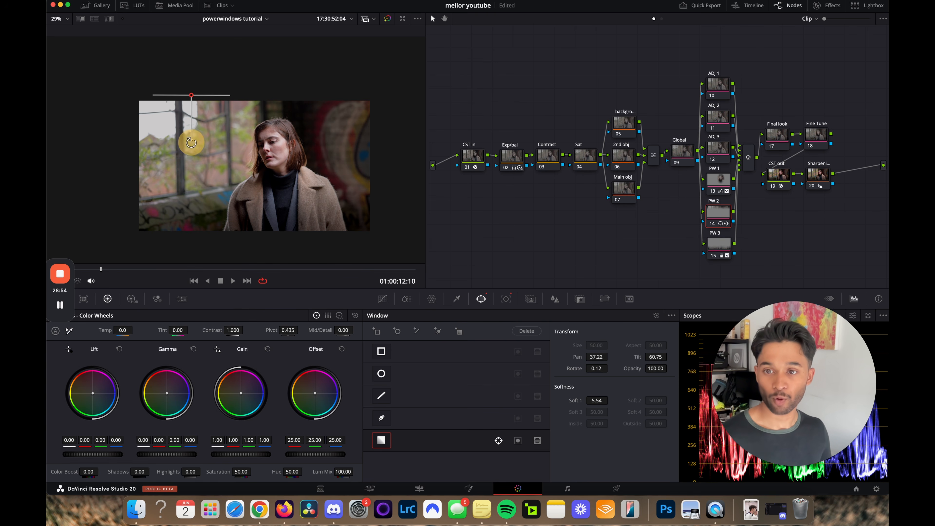
pyautogui.moveTo(190, 140); pyautogui.dragTo(252, 181)
pyautogui.hotkey('shift', 'h')
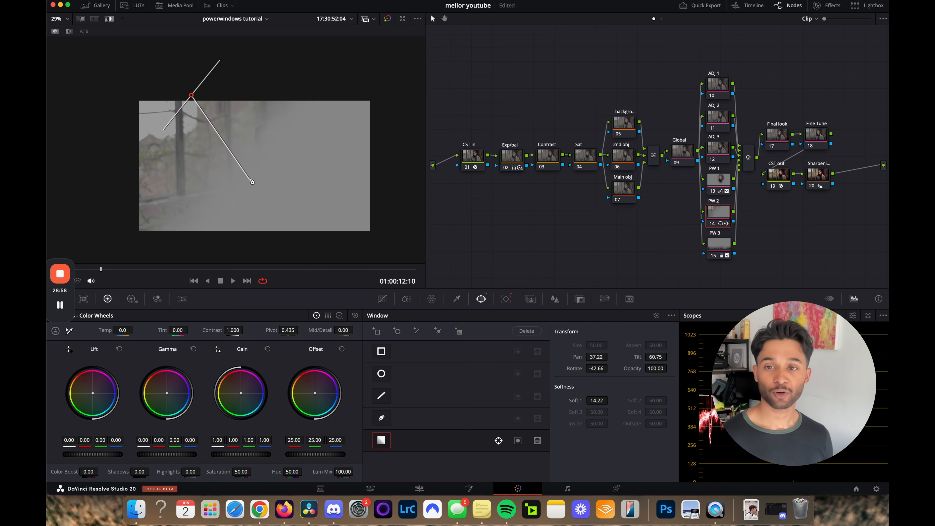
pyautogui.hotkey('shift', 'h')
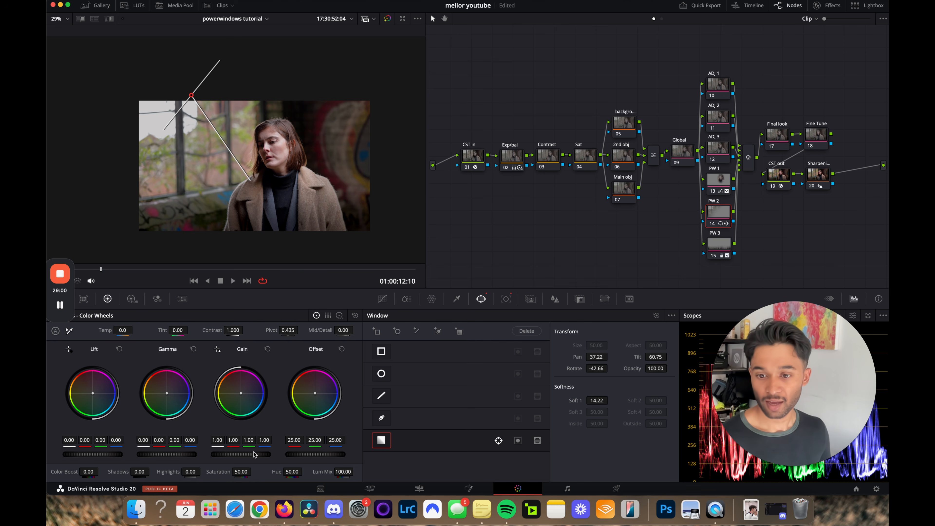
# Raise the PW 2 node's gain to 1.21 and warm it to about red 1.09, green 0.99 and blue 0.83.
pyautogui.moveTo(249, 459); pyautogui.dragTo(341, 441)
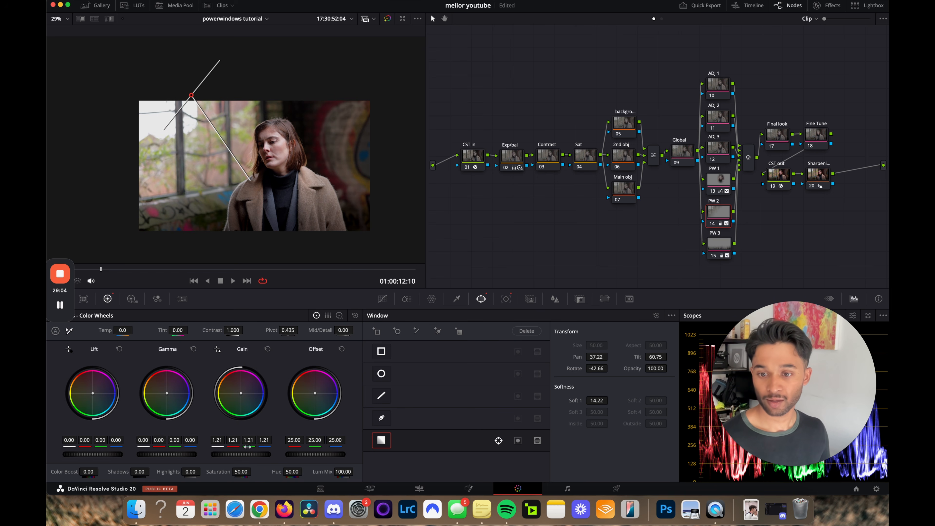
pyautogui.moveTo(243, 399)
pyautogui.mouseDown()
pyautogui.moveTo(232, 384)
pyautogui.moveTo(216, 385)
pyautogui.moveTo(229, 385)
pyautogui.moveTo(224, 376)
pyautogui.moveTo(251, 389)
pyautogui.moveTo(246, 411)
pyautogui.moveTo(224, 377)
pyautogui.moveTo(239, 395)
pyautogui.mouseUp()
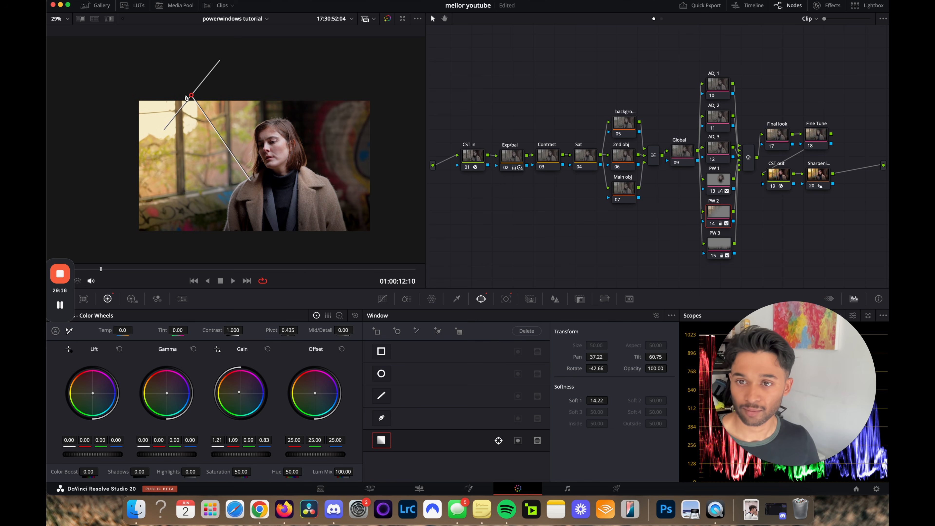
# Try rotating PW 2's gradient window to -24.67 with softness 15.23, play the shot full screen, and undo the window change.
pyautogui.moveTo(248, 179); pyautogui.dragTo(229, 206)
pyautogui.press('super+f')
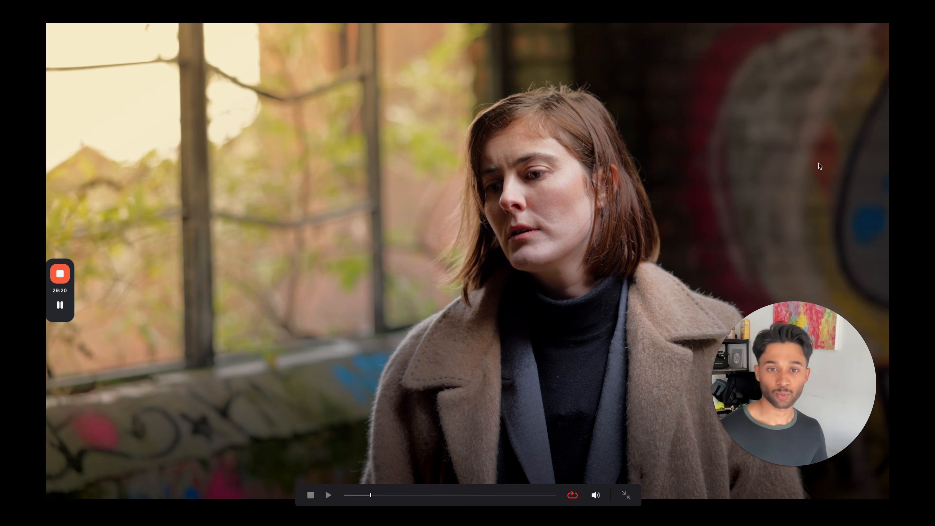
pyautogui.press('space')
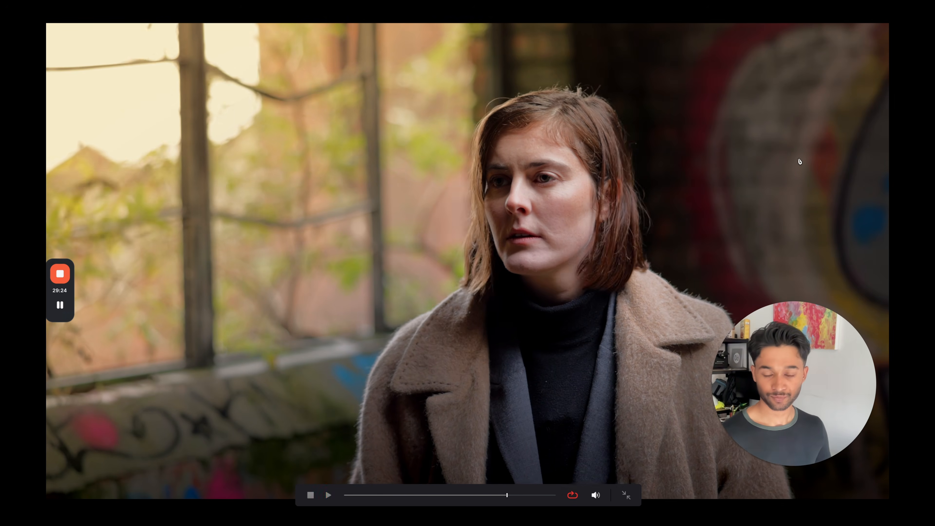
pyautogui.press('Escape')
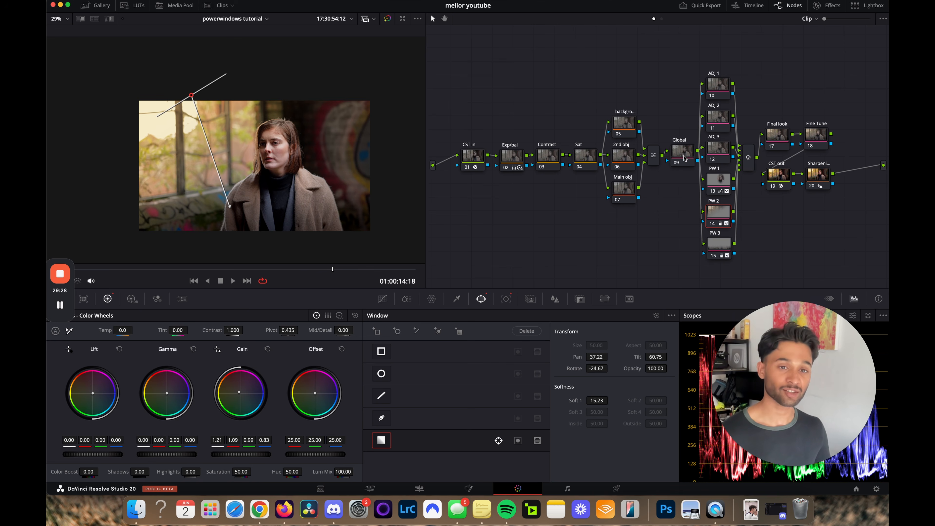
pyautogui.press('super+f')
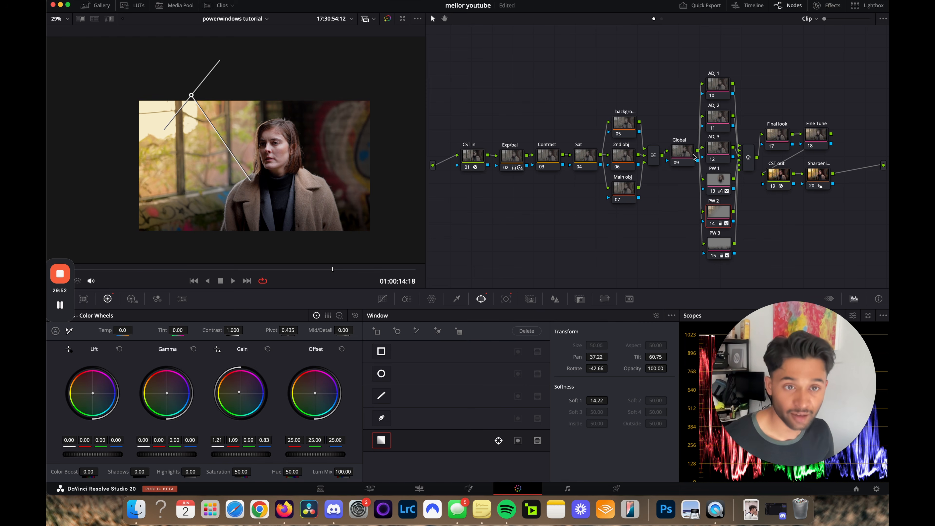
# Add a gradient window over the graffiti wall on the ADJ 3 node (pan 72.17, tilt 51.23, rotate 73.06, softness 17.36), and lower its gain to 0.96.
pyautogui.click(713, 156)
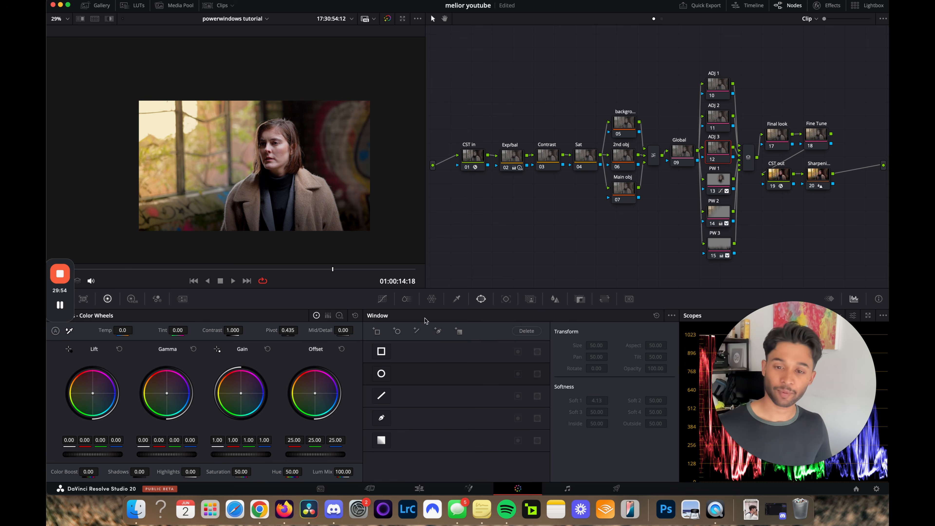
pyautogui.click(379, 440)
pyautogui.moveTo(254, 179); pyautogui.dragTo(182, 178)
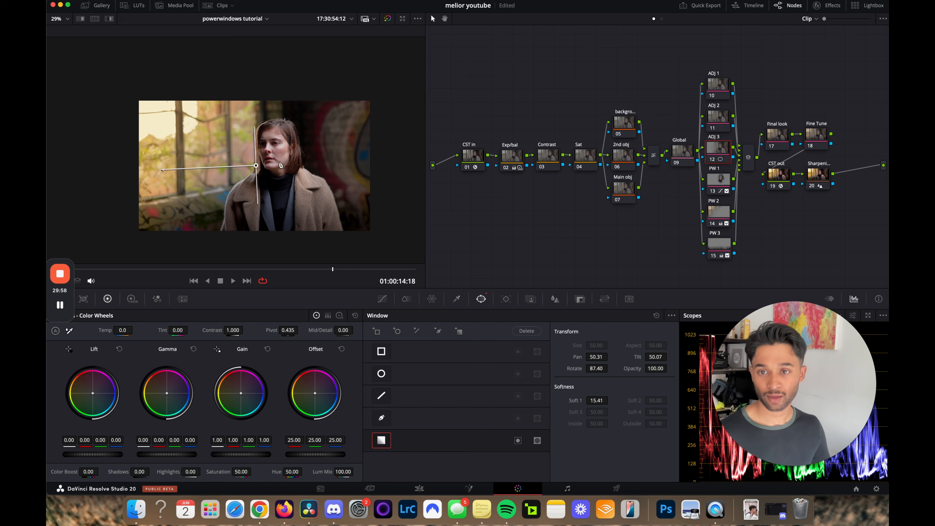
pyautogui.moveTo(257, 168); pyautogui.dragTo(365, 161)
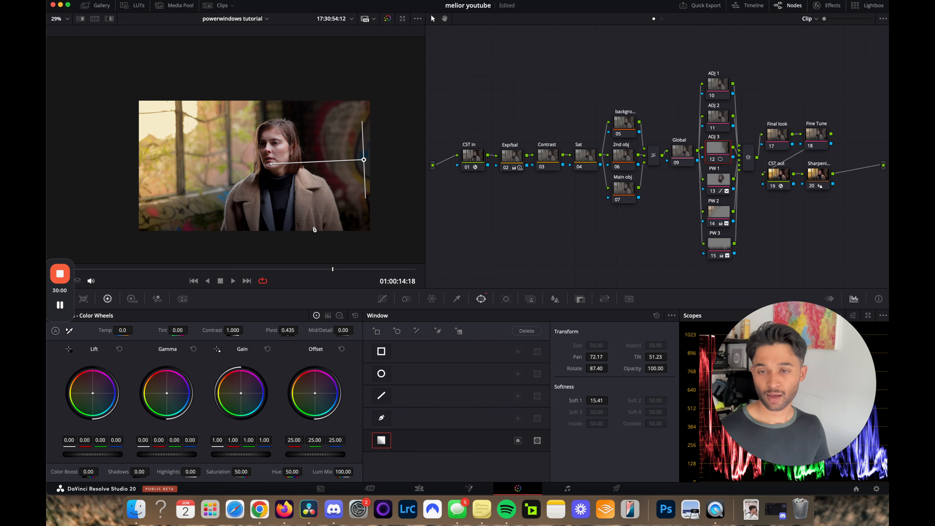
pyautogui.moveTo(233, 458); pyautogui.dragTo(207, 449)
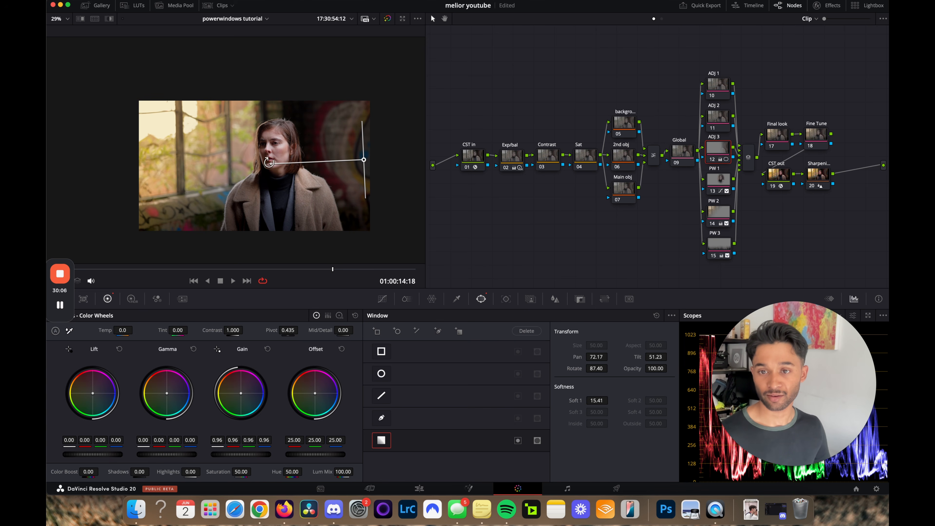
pyautogui.moveTo(269, 162); pyautogui.dragTo(263, 190)
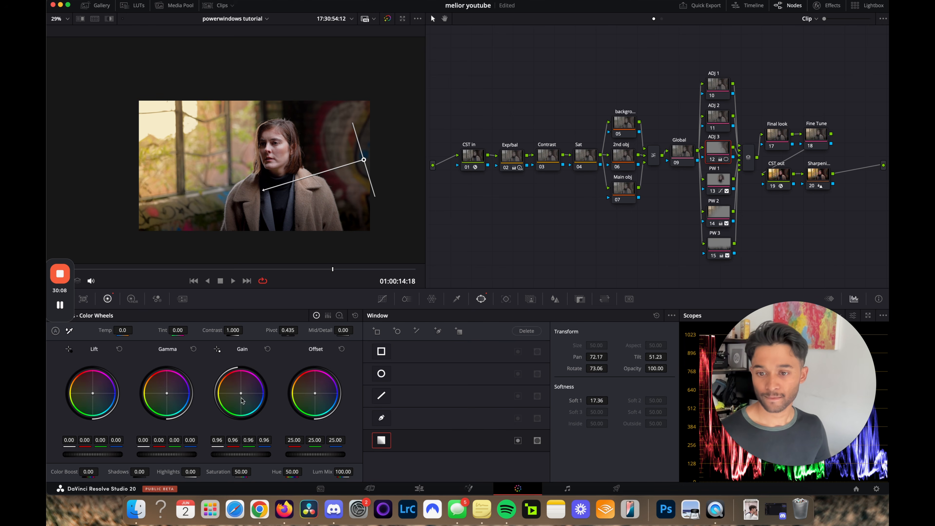
# Cool the ADJ 3 node's gamma to red -0.01, green 0.00 and blue 0.01, and compare the shot with the ungraded image full screen.
pyautogui.moveTo(162, 396); pyautogui.dragTo(172, 404)
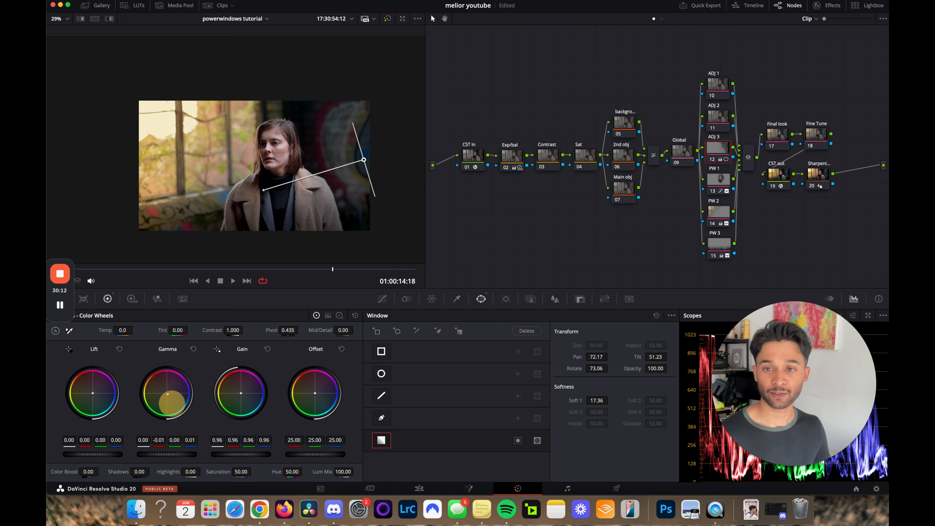
pyautogui.press('super+f')
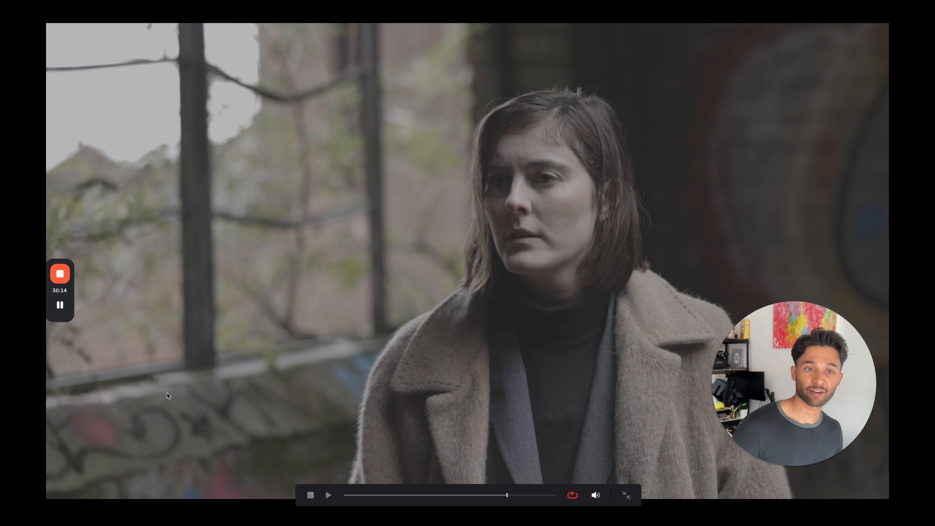
# Compare the graded woman-in-coat shot with its ungraded version full screen.
pyautogui.hotkey('shift', 'd')
pyautogui.hotkey('shift', 'd')
pyautogui.hotkey('shift', 'd')
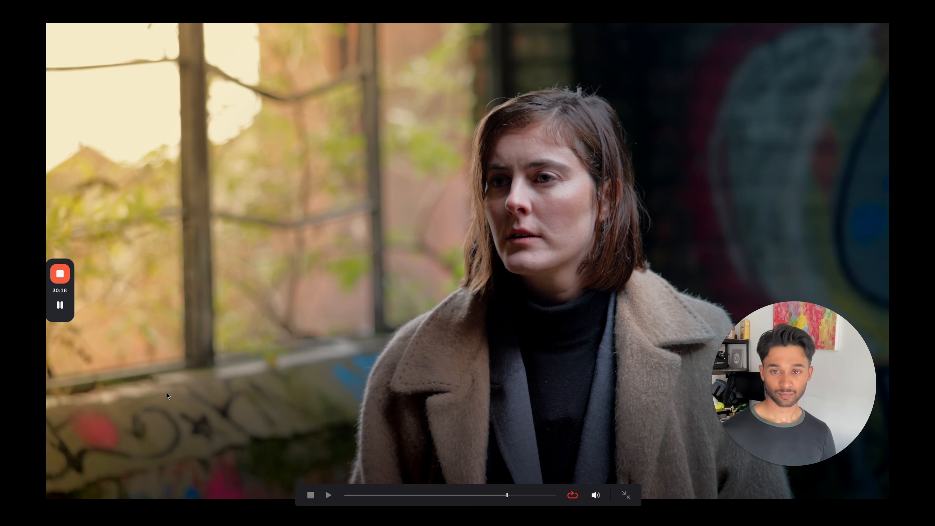
pyautogui.press('super+f')
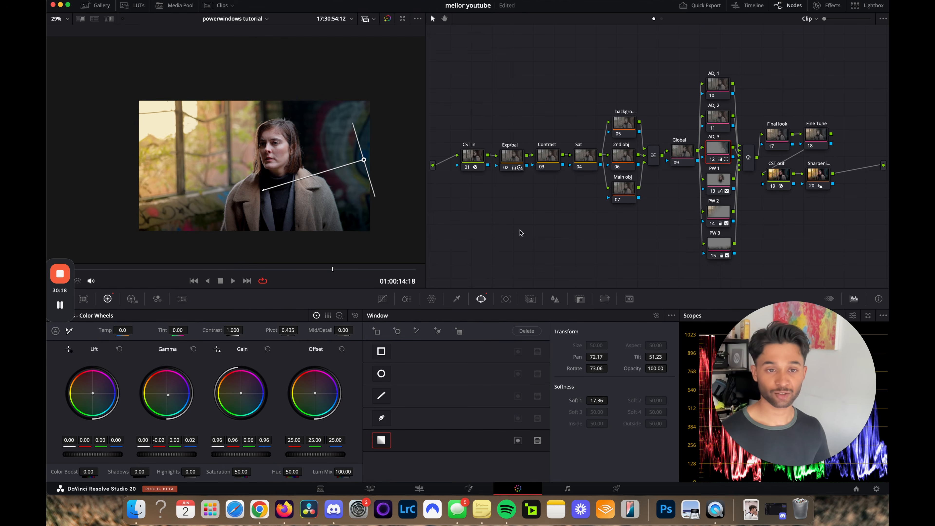
pyautogui.press('super+f')
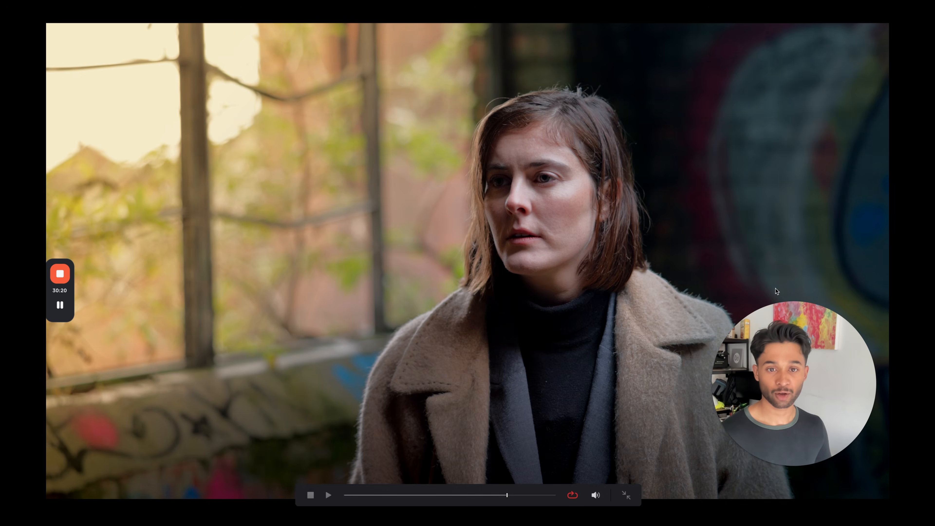
pyautogui.hotkey('shift', 'd')
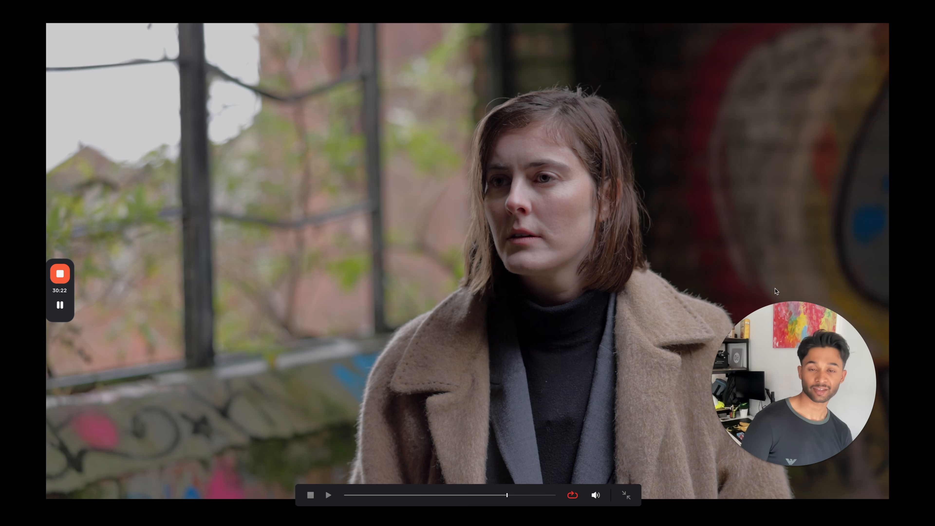
pyautogui.hotkey('shift', 'd')
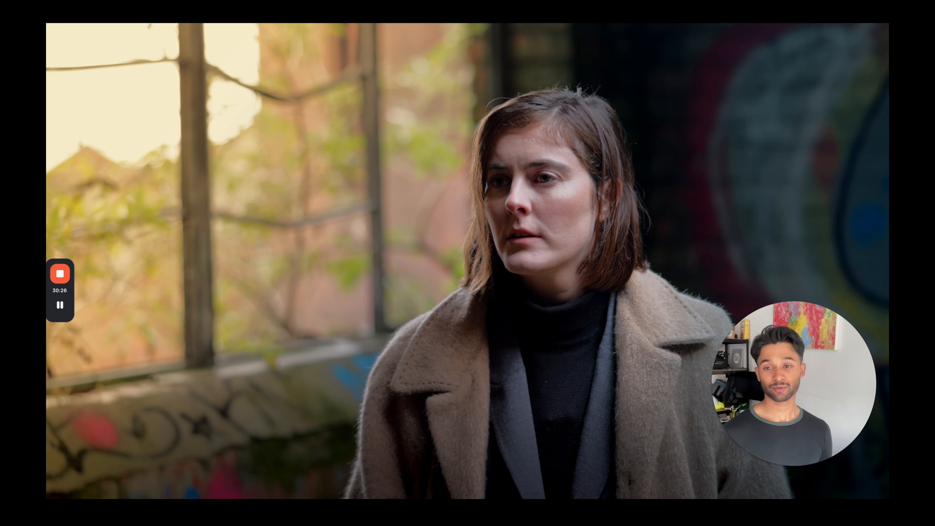
pyautogui.press('Escape')
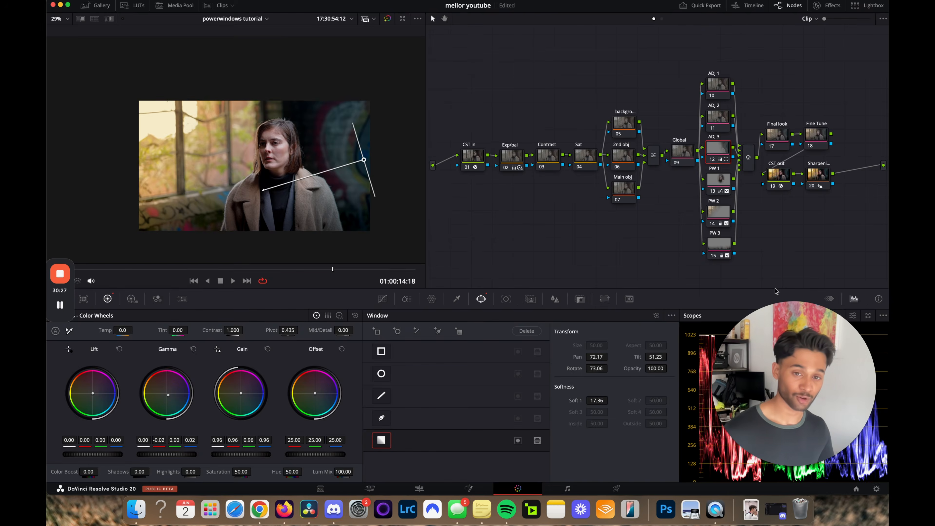
# On the Global node, lift the shadows and pull down the midtones with three points on the custom curve.
pyautogui.click(685, 154)
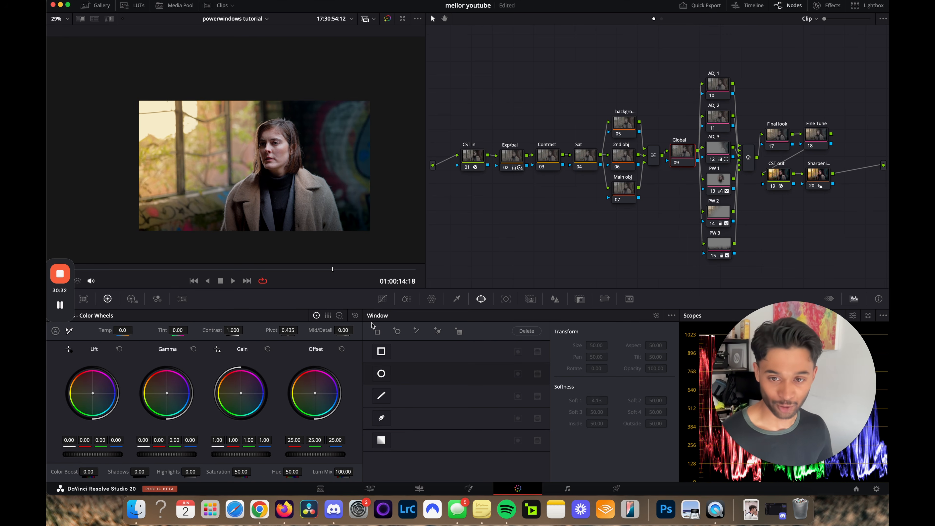
pyautogui.click(382, 299)
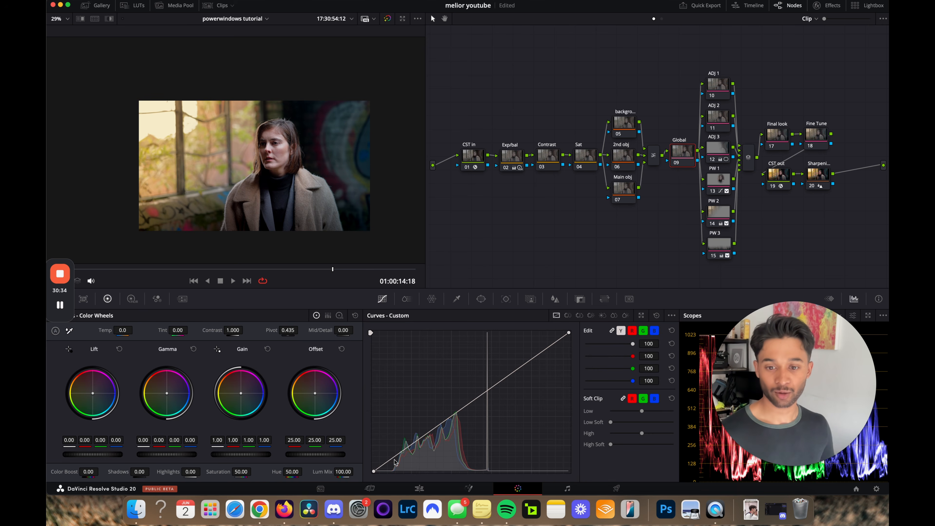
pyautogui.moveTo(389, 457); pyautogui.dragTo(397, 446)
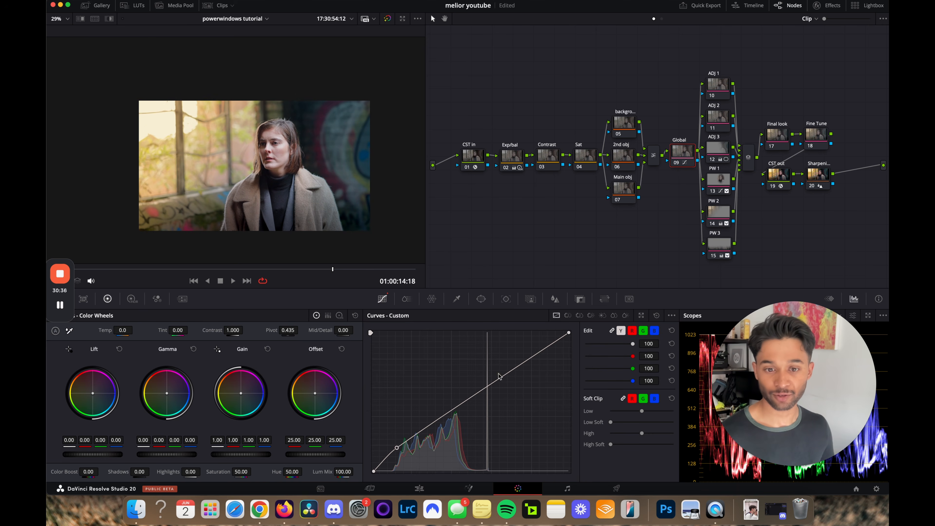
pyautogui.moveTo(488, 386)
pyautogui.mouseDown()
pyautogui.moveTo(490, 398)
pyautogui.moveTo(461, 412)
pyautogui.moveTo(477, 398)
pyautogui.mouseUp()
pyautogui.click(440, 424)
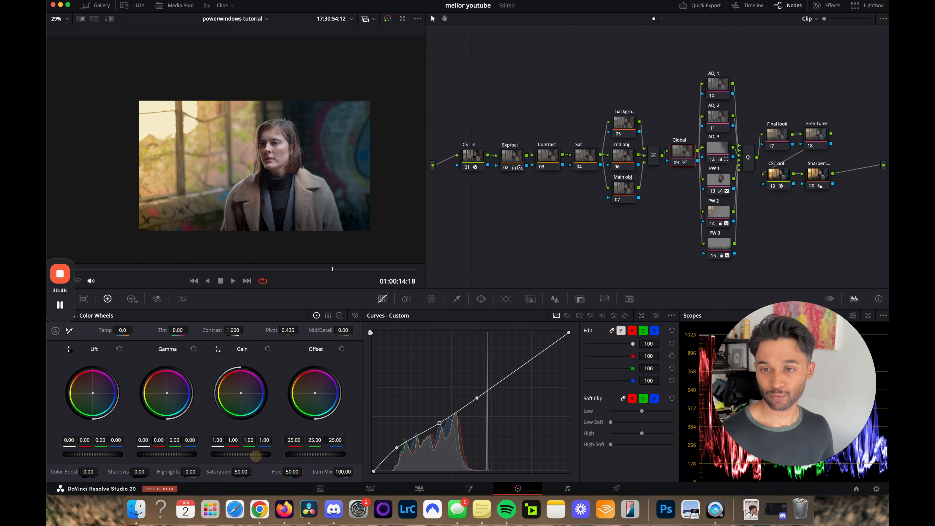
# Lower the Global node's gain to 0.85, raise its contrast to 1.124, and check the shot full screen.
pyautogui.hotkey('ctrl', 'f')
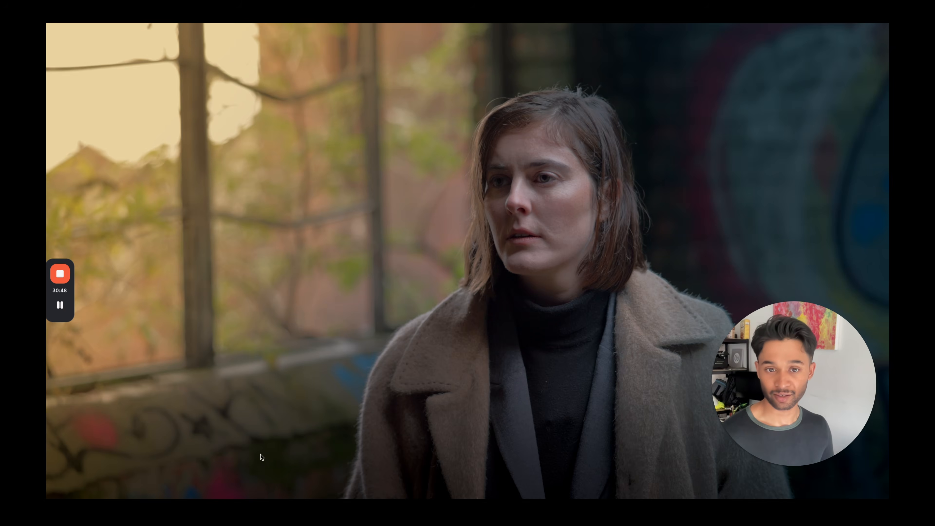
pyautogui.hotkey('ctrl', 'f')
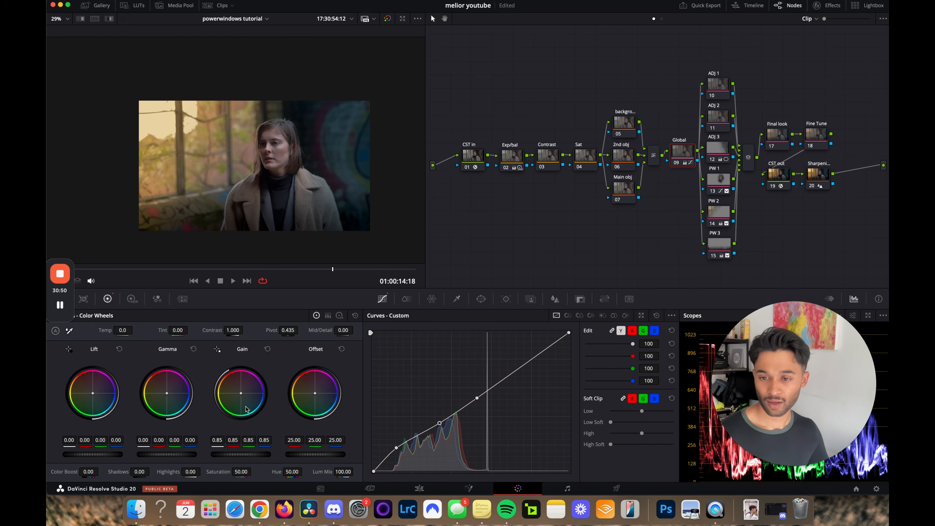
pyautogui.click(236, 330)
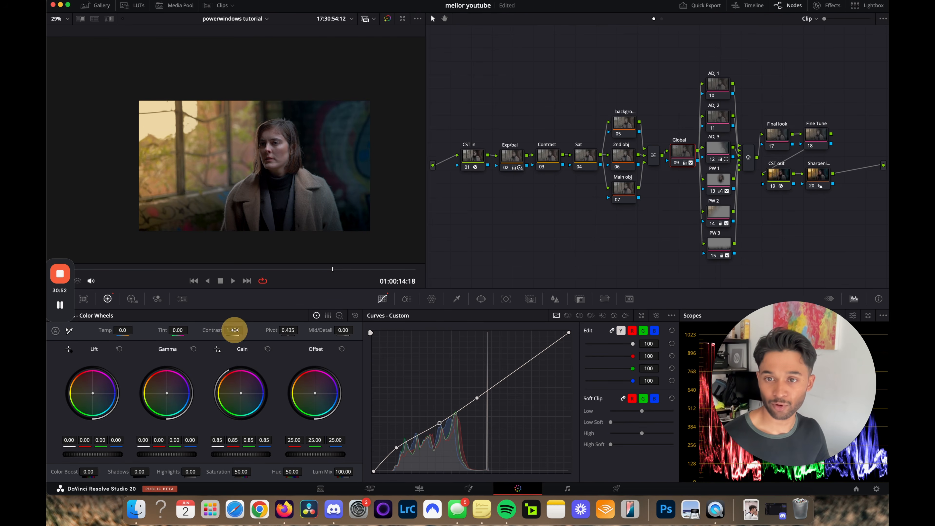
pyautogui.hotkey('ctrl', 'f')
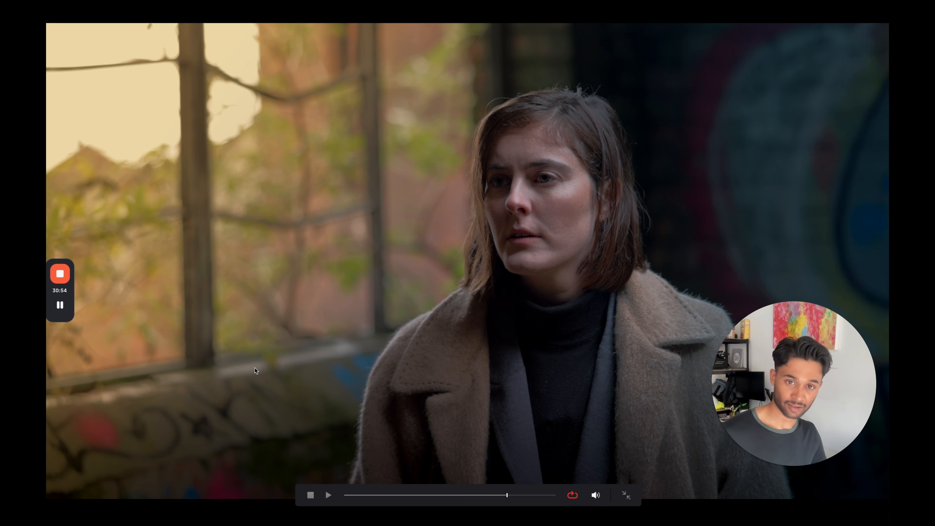
pyautogui.click(782, 467)
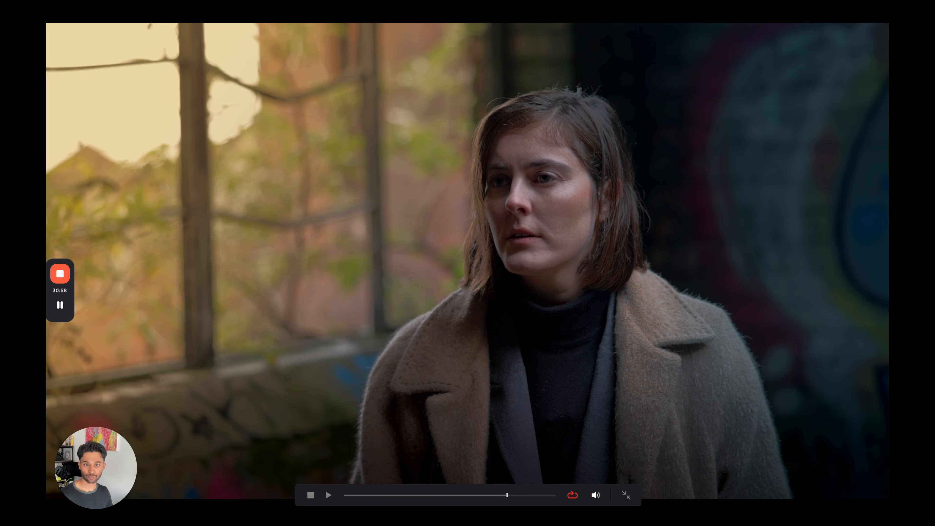
pyautogui.hotkey('ctrl', 'f')
pyautogui.hotkey('ctrl', 'f')
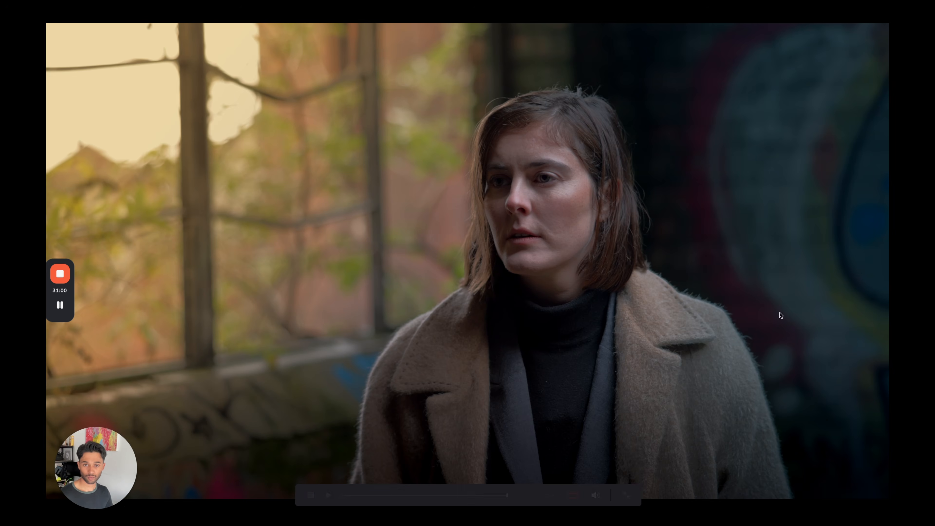
# Compare the frame at 01:00:12:00 with and without its grade full screen.
pyautogui.hotkey('shift', 'd')
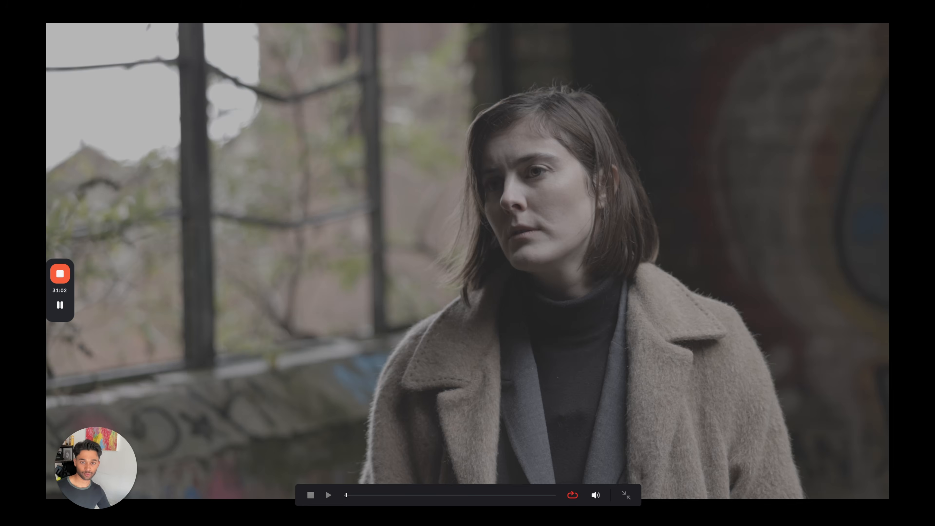
pyautogui.hotkey('shift', 'd')
pyautogui.press('super+d')
pyautogui.press('super+d')
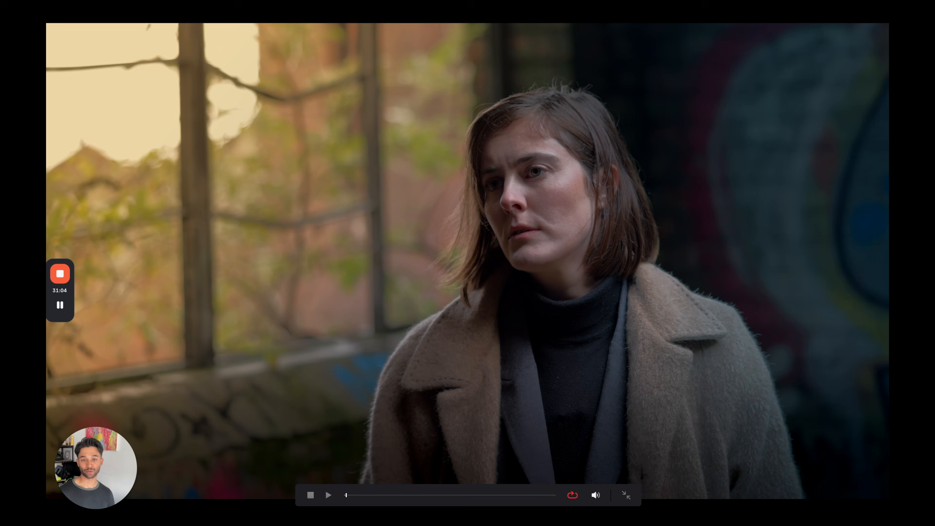
pyautogui.press('super+d')
pyautogui.press('super+d')
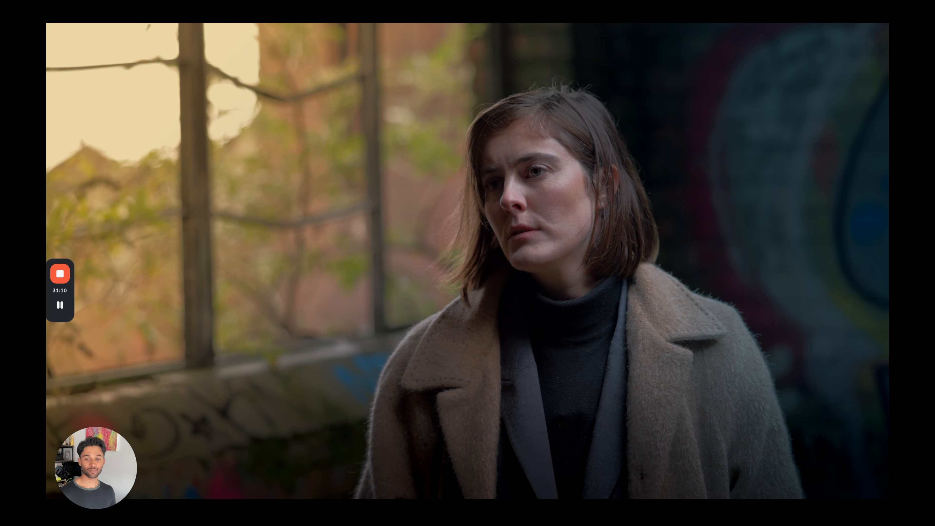
pyautogui.press('super+f')
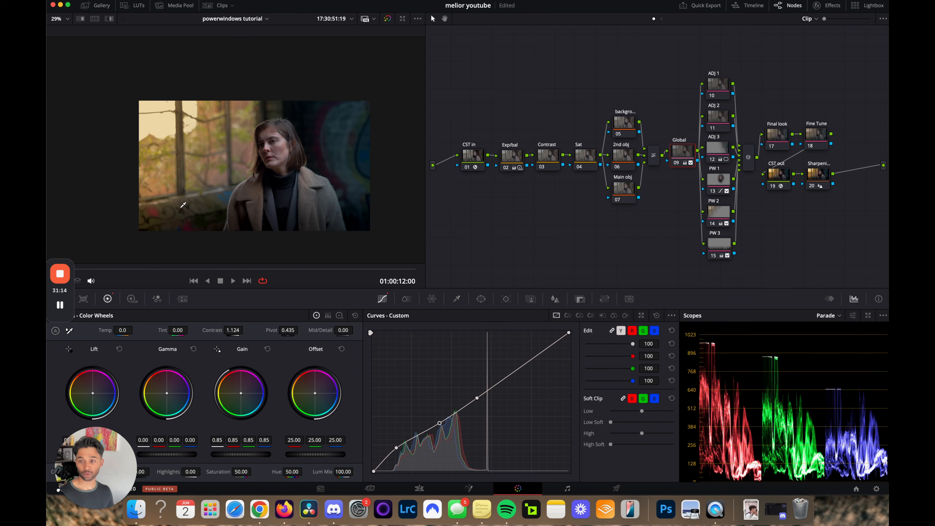
# Raise the PW 3 node's blue gamma to -0.02, shift its gradient window slightly upward, and check the shot full screen.
pyautogui.click(716, 244)
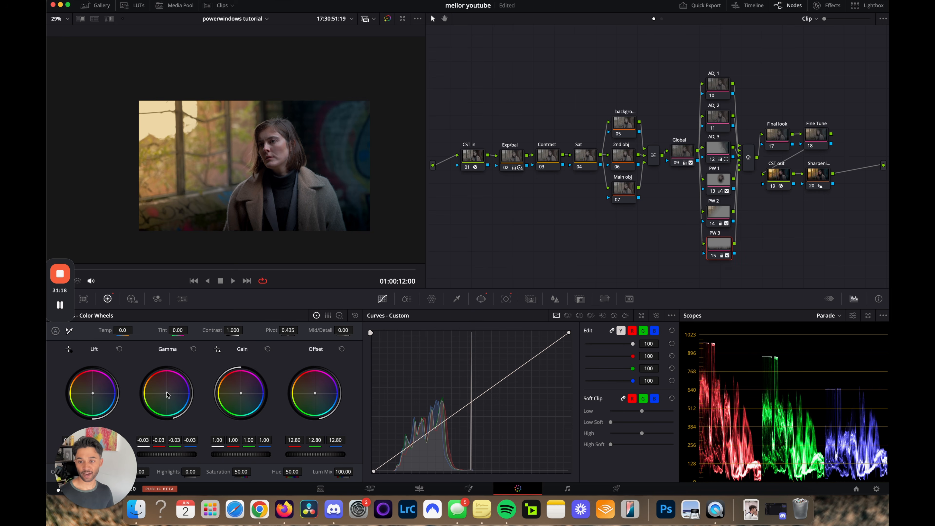
pyautogui.moveTo(167, 395)
pyautogui.mouseDown()
pyautogui.moveTo(179, 409)
pyautogui.moveTo(167, 390)
pyautogui.moveTo(174, 397)
pyautogui.mouseUp()
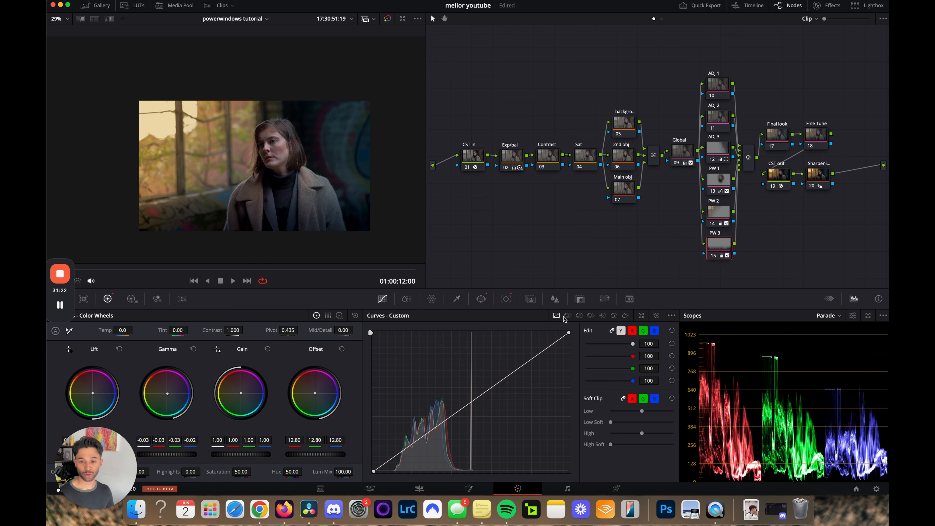
pyautogui.click(481, 299)
pyautogui.moveTo(260, 186); pyautogui.dragTo(247, 161)
pyautogui.moveTo(198, 454); pyautogui.dragTo(226, 447)
pyautogui.press('super+f')
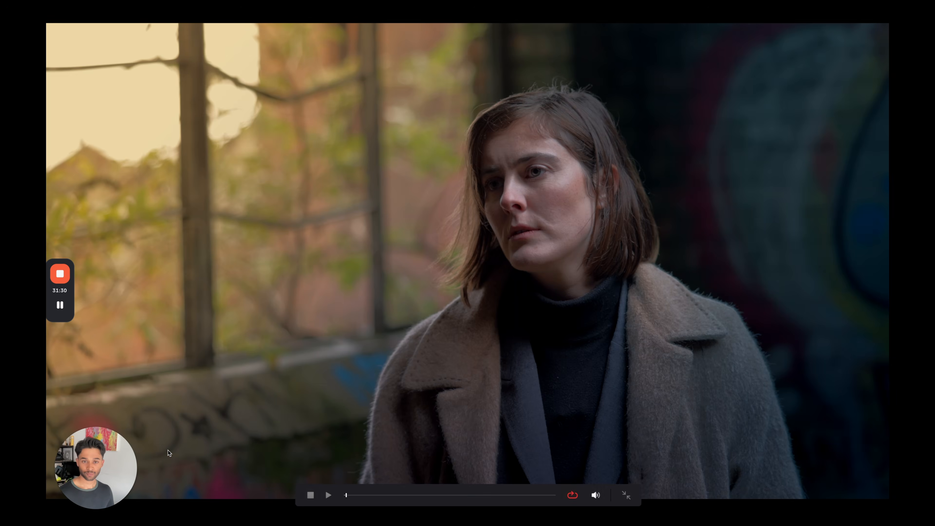
pyautogui.press('super+f')
# Warm the Global node's gamma to red 0.01, green 0.00 and blue -0.02, and check the result full screen.
pyautogui.click(681, 149)
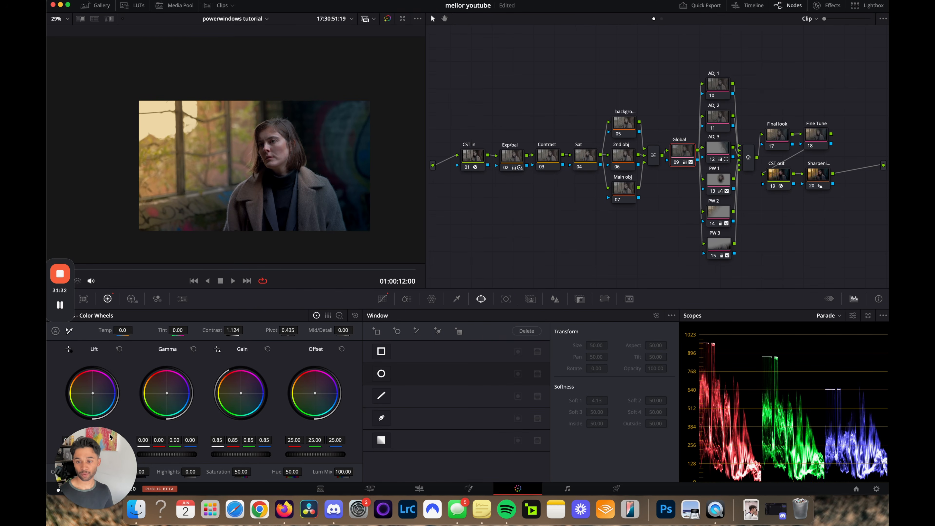
pyautogui.moveTo(92, 397); pyautogui.dragTo(154, 386)
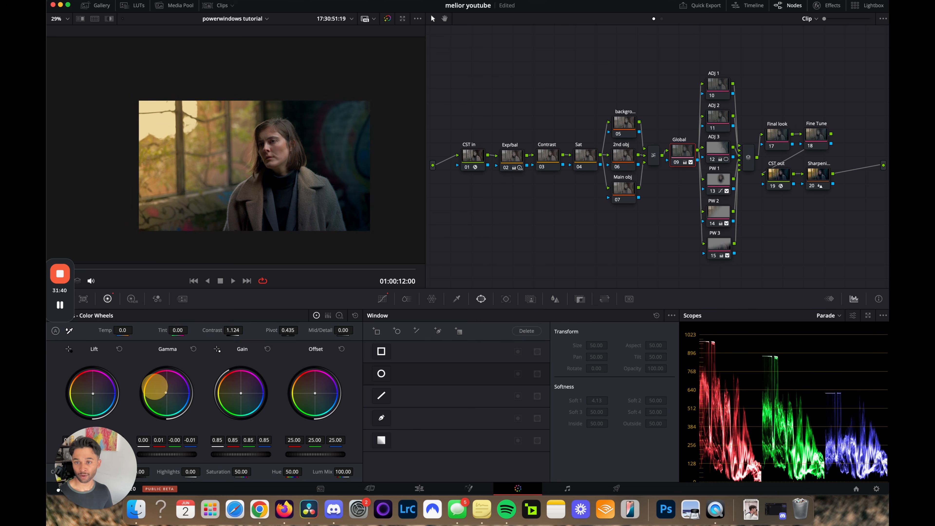
pyautogui.scroll(5, 297, 146)
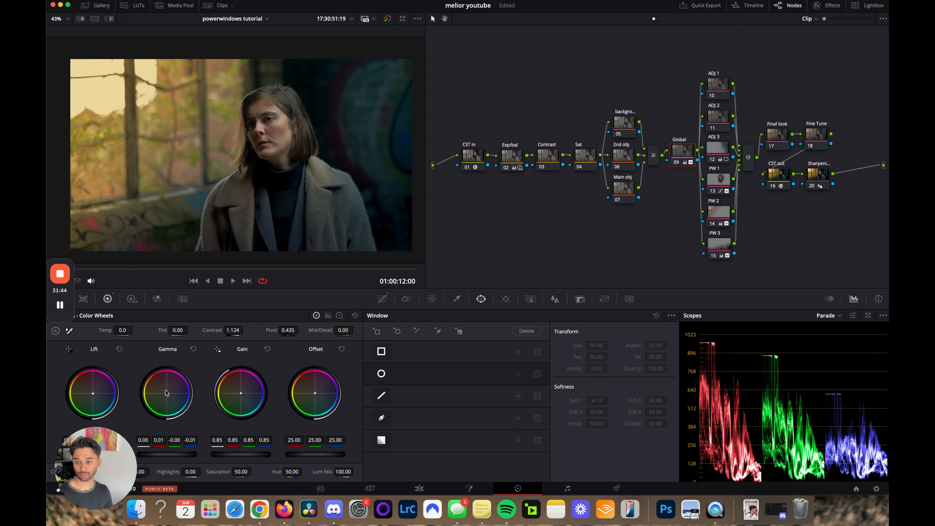
pyautogui.moveTo(166, 392); pyautogui.dragTo(162, 391)
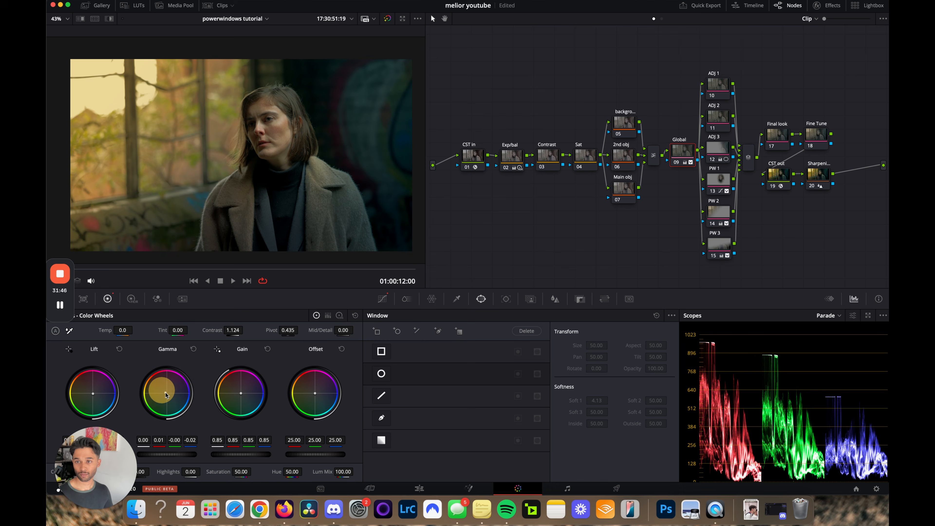
pyautogui.press('super+f')
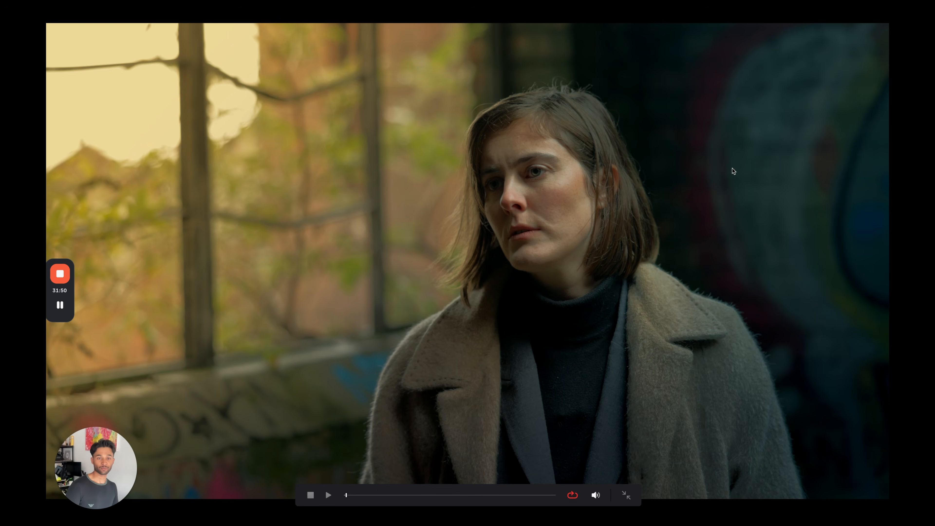
pyautogui.press('super+f')
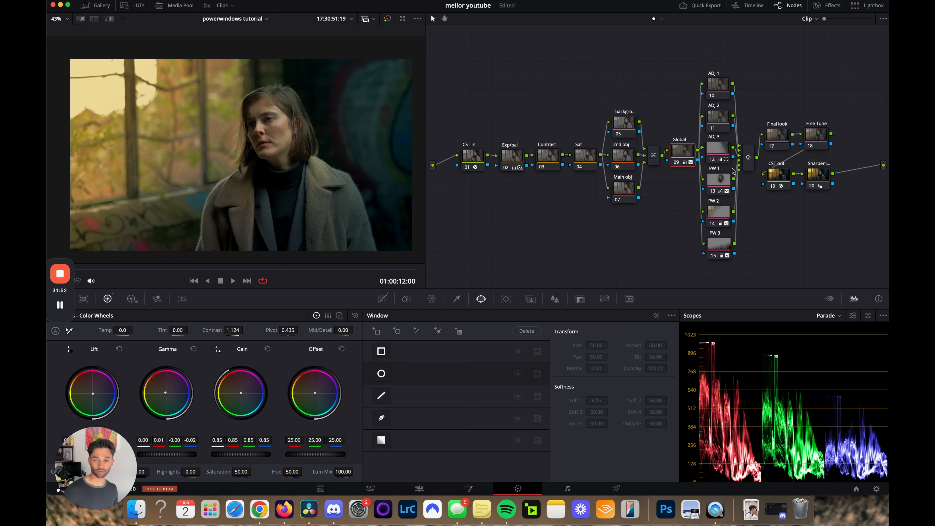
# Warm the PW 2 node's gain to red 1.25, green 0.95 and blue 0.72, and preview the window light full screen.
pyautogui.click(716, 213)
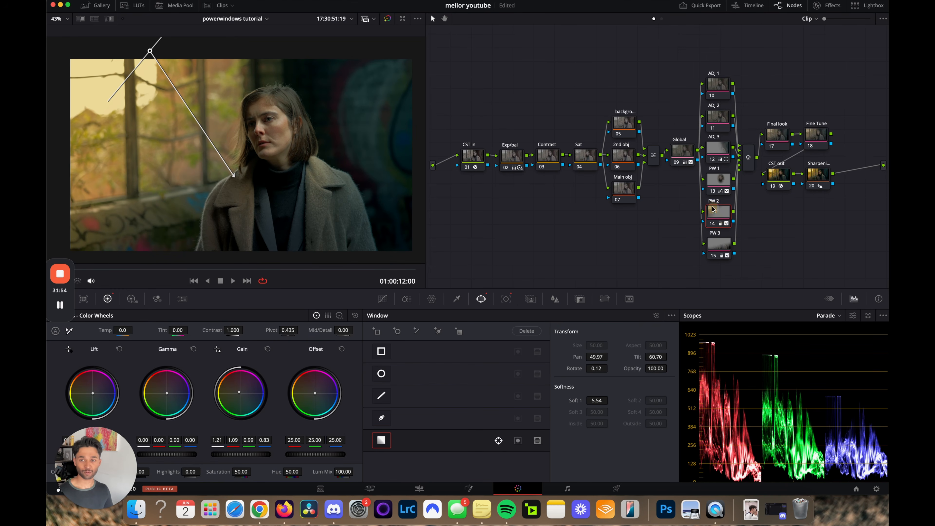
pyautogui.moveTo(242, 401); pyautogui.dragTo(225, 371)
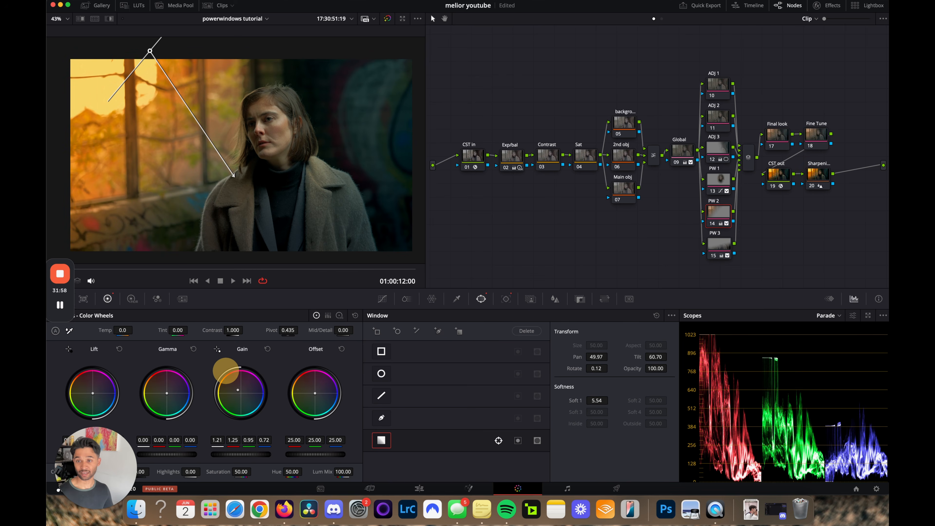
pyautogui.press('super+f')
pyautogui.press('super+f')
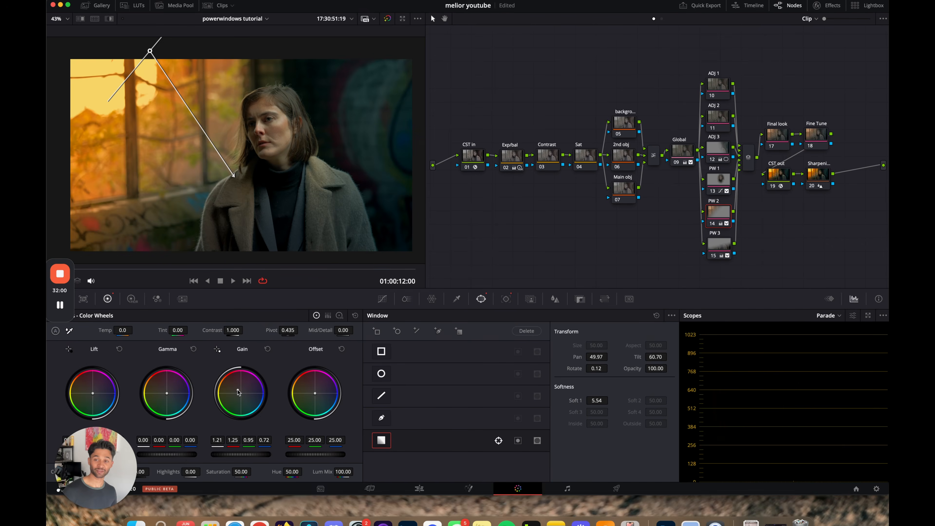
# Lower PW 2's gain to 0.97 and shift its color balance to red 1.00, green 1.01 and blue 0.87.
pyautogui.moveTo(252, 457); pyautogui.dragTo(170, 452)
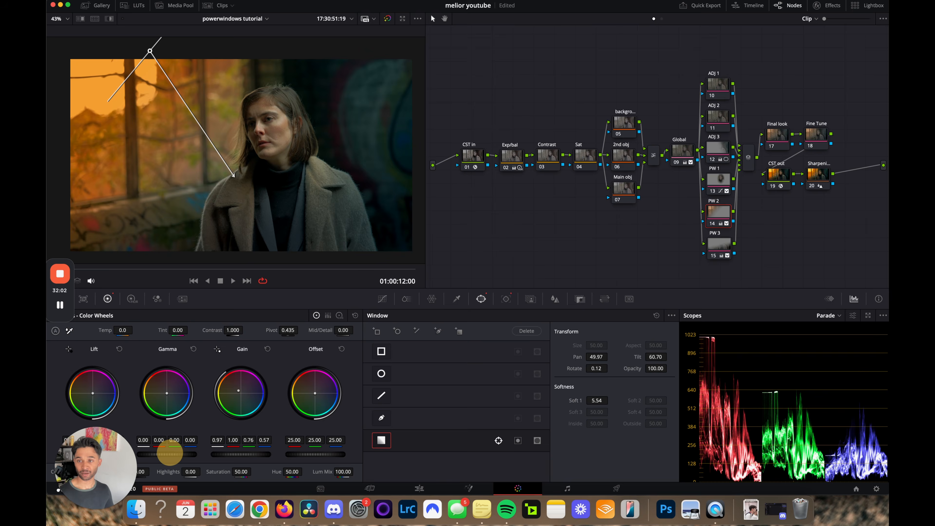
pyautogui.press('super+f')
pyautogui.press('super+f')
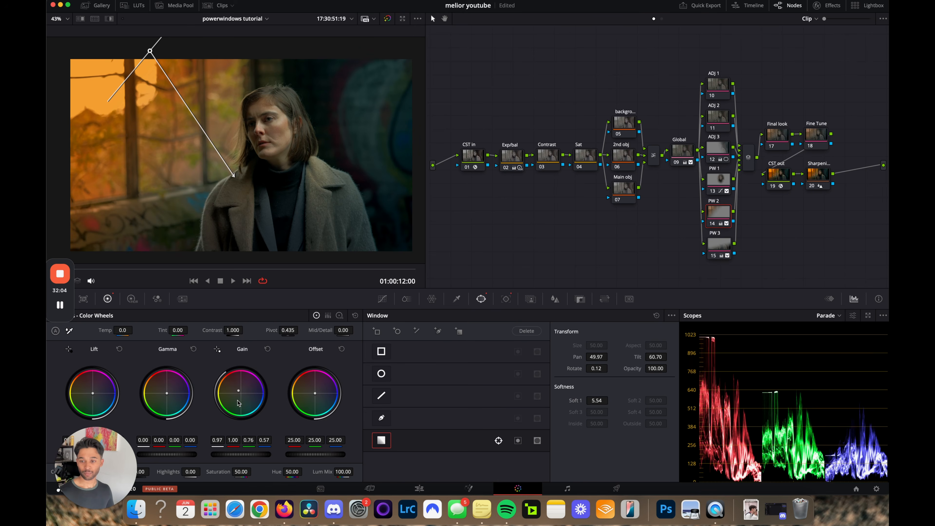
pyautogui.moveTo(242, 395)
pyautogui.mouseDown()
pyautogui.moveTo(255, 415)
pyautogui.moveTo(231, 394)
pyautogui.mouseUp()
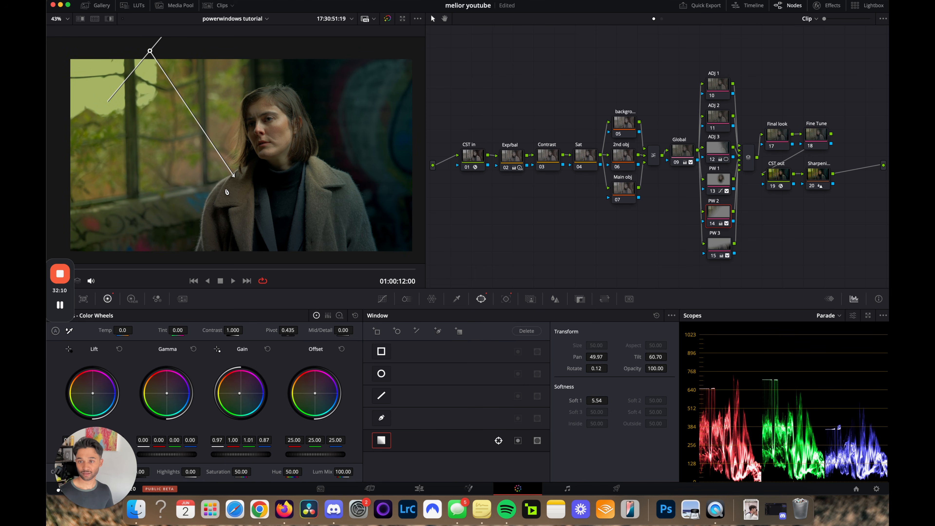
# Extend PW 2's gradient to softness 7.99 and rotation 5.74, with saturation 25.20 and gain green 1.02, blue 0.78, and check it full screen.
pyautogui.moveTo(234, 176); pyautogui.dragTo(237, 209)
pyautogui.moveTo(241, 471)
pyautogui.mouseDown()
pyautogui.moveTo(187, 476)
pyautogui.moveTo(241, 471)
pyautogui.mouseUp()
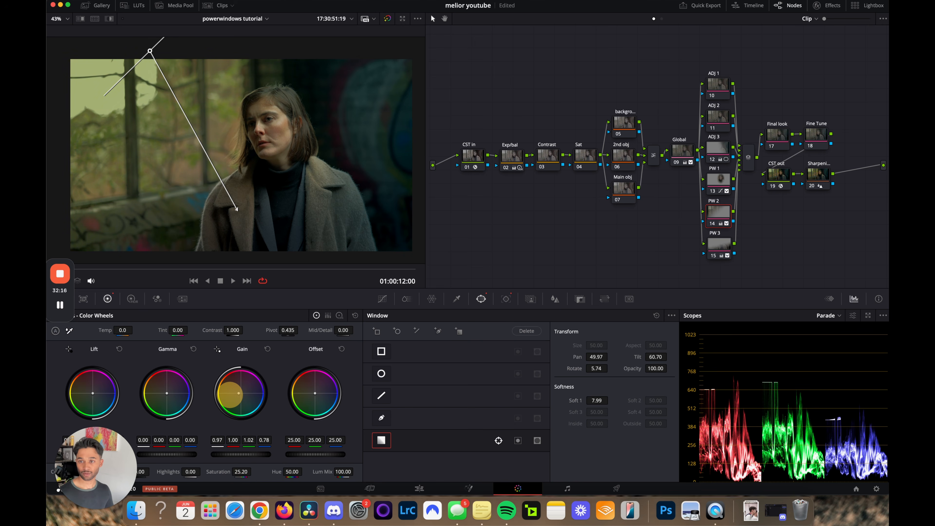
pyautogui.press('super+f')
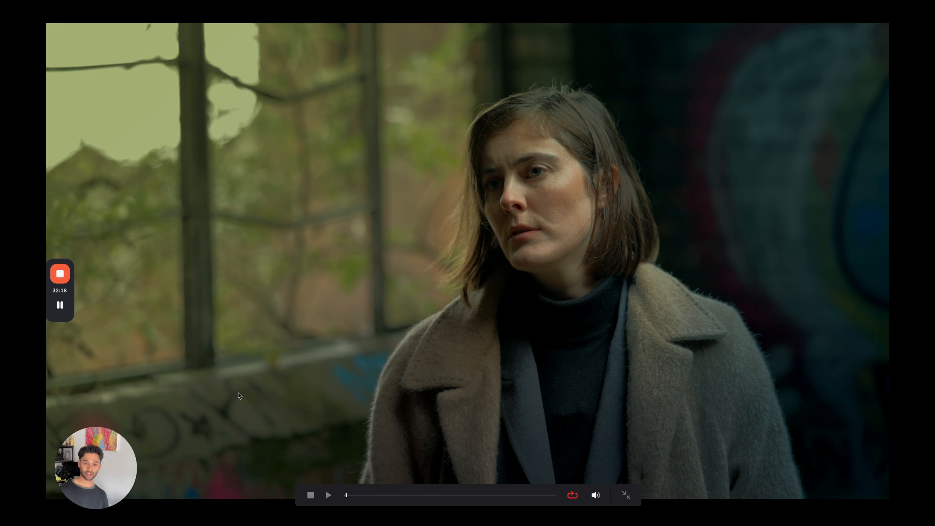
pyautogui.press('super+f')
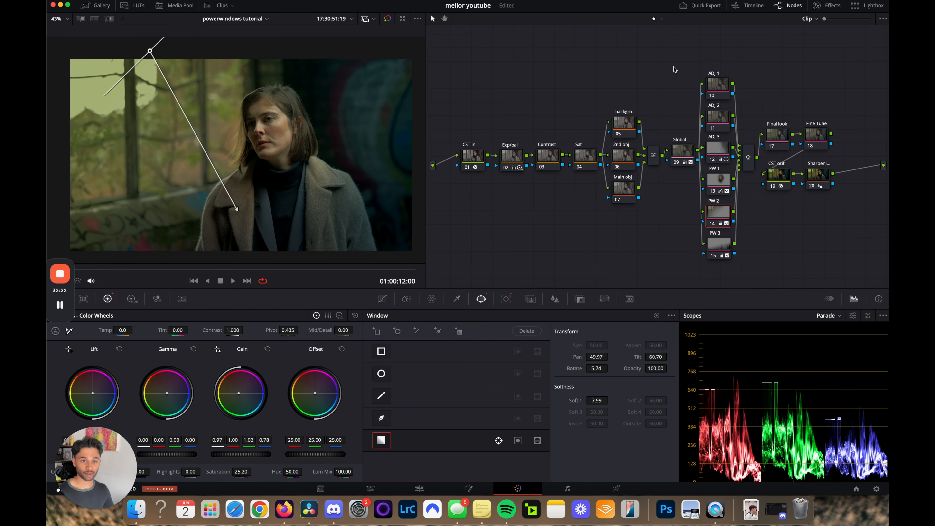
# Bypass the Global node and all parallel ADJ and PW nodes to view the shot without them full screen.
pyautogui.moveTo(673, 67); pyautogui.dragTo(735, 270)
pyautogui.click(665, 71)
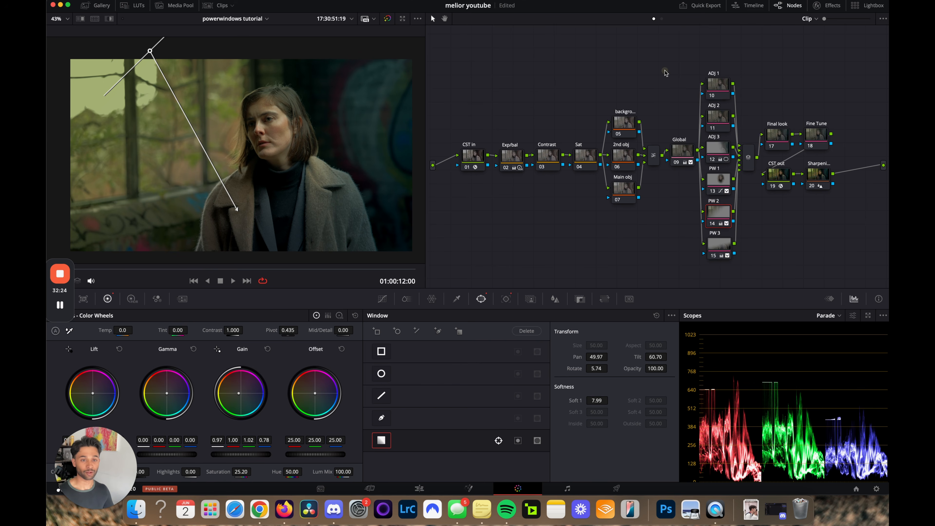
pyautogui.click(679, 151)
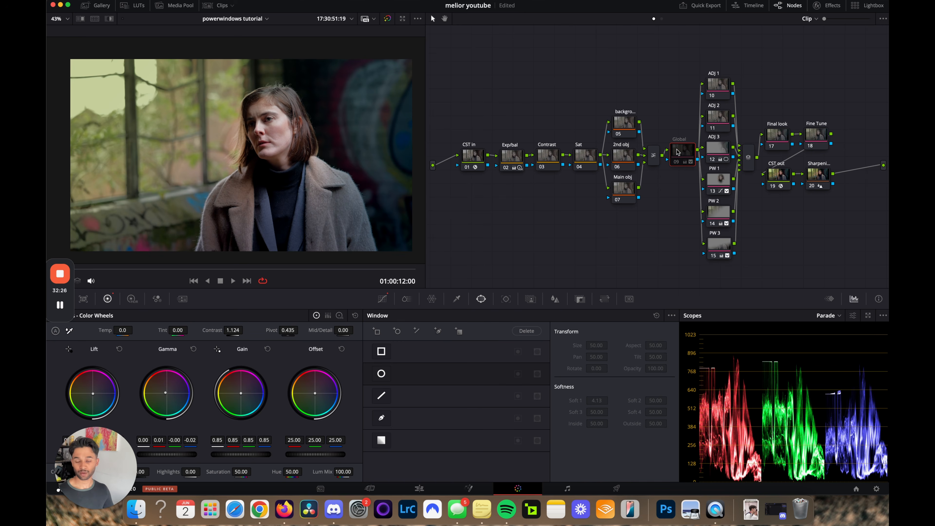
pyautogui.press('super+d')
pyautogui.moveTo(696, 85); pyautogui.dragTo(725, 268)
pyautogui.press('super+f')
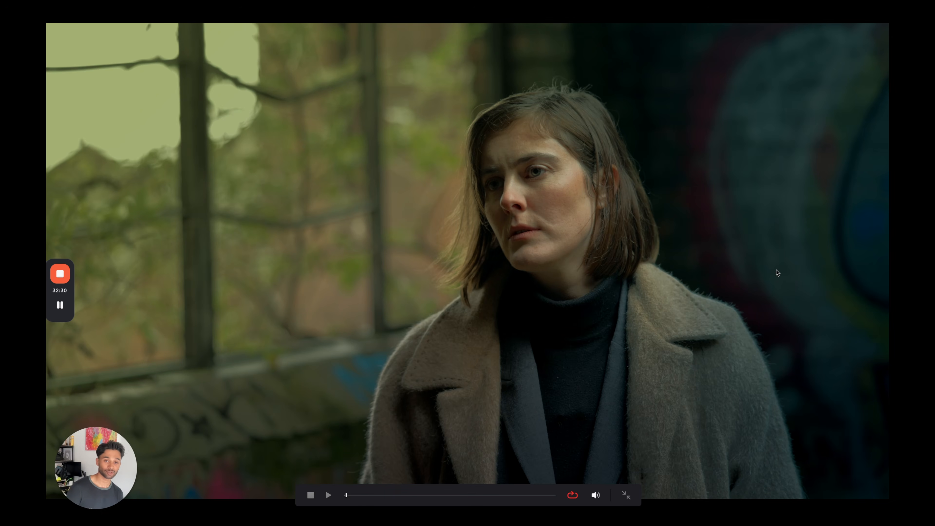
pyautogui.press('super+d')
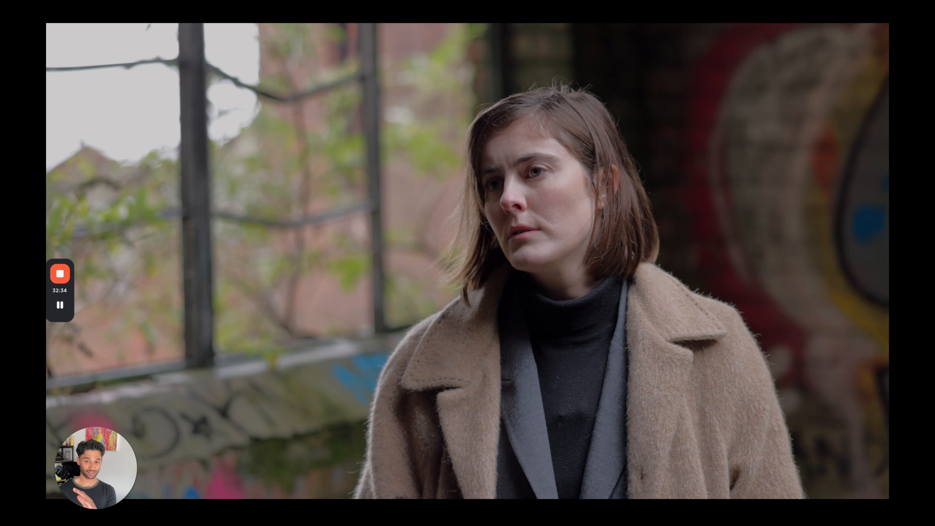
pyautogui.press('super+f')
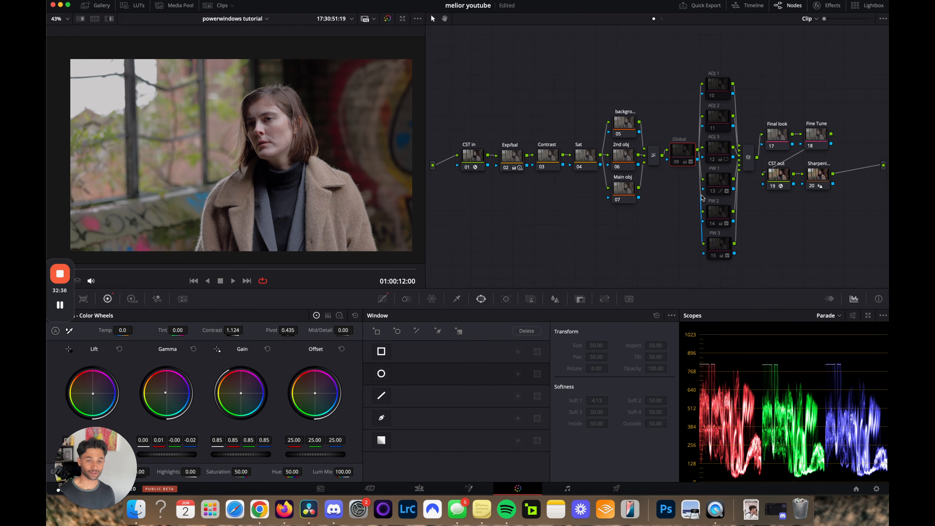
# Re-enable the Global node and toggle the parallel ADJ and PW nodes full screen to compare the shot with and without them.
pyautogui.click(676, 162)
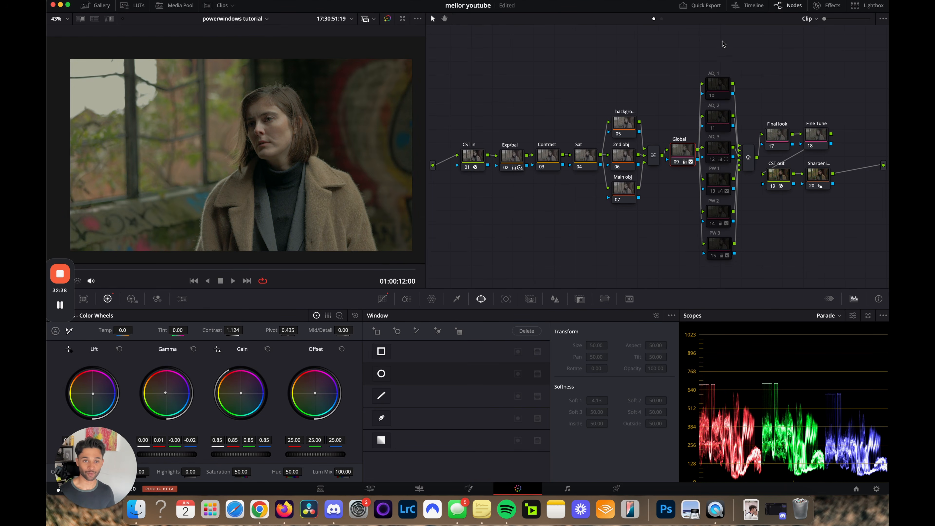
pyautogui.moveTo(723, 41); pyautogui.dragTo(740, 295)
pyautogui.click(728, 247)
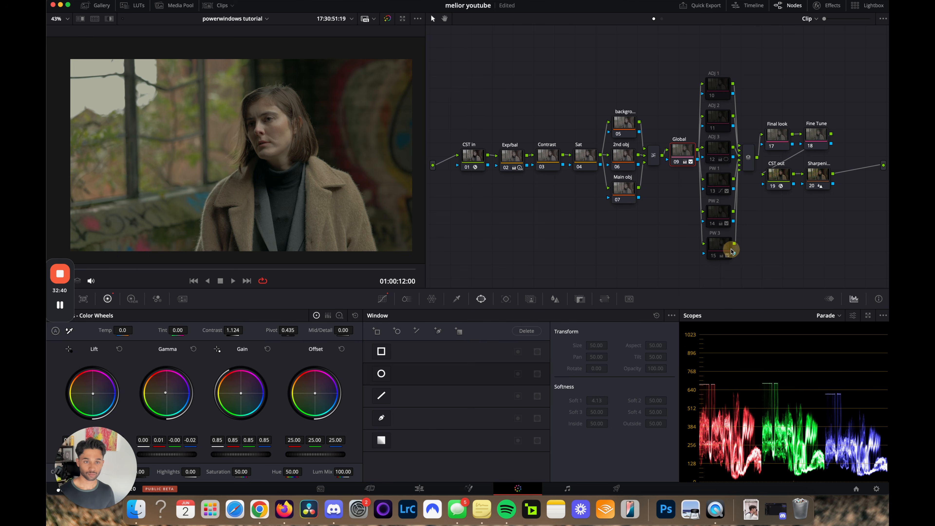
pyautogui.moveTo(720, 250); pyautogui.dragTo(715, 43)
pyautogui.press('super+f')
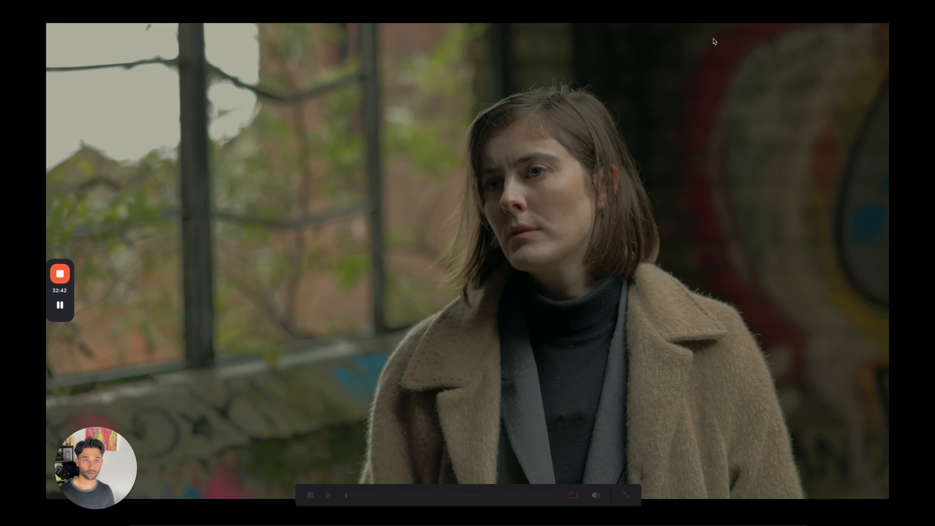
pyautogui.press('super+d')
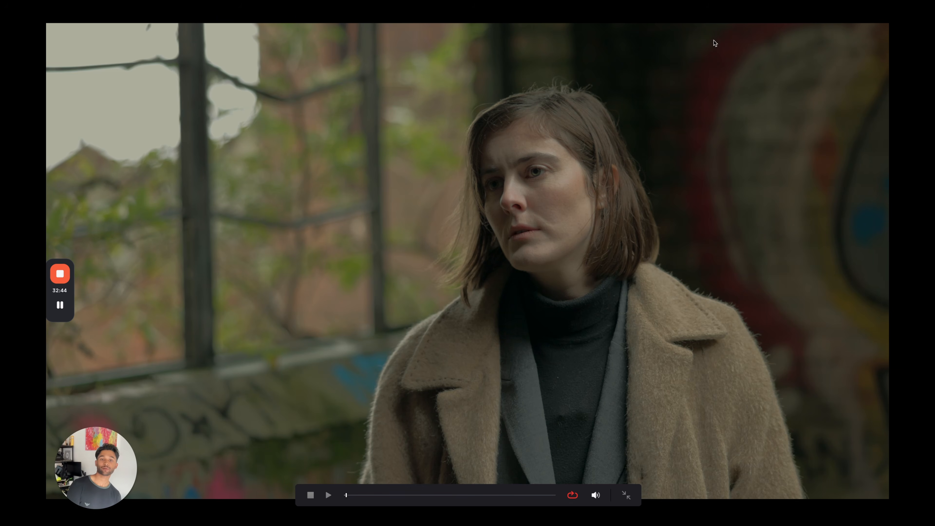
pyautogui.press('super+d')
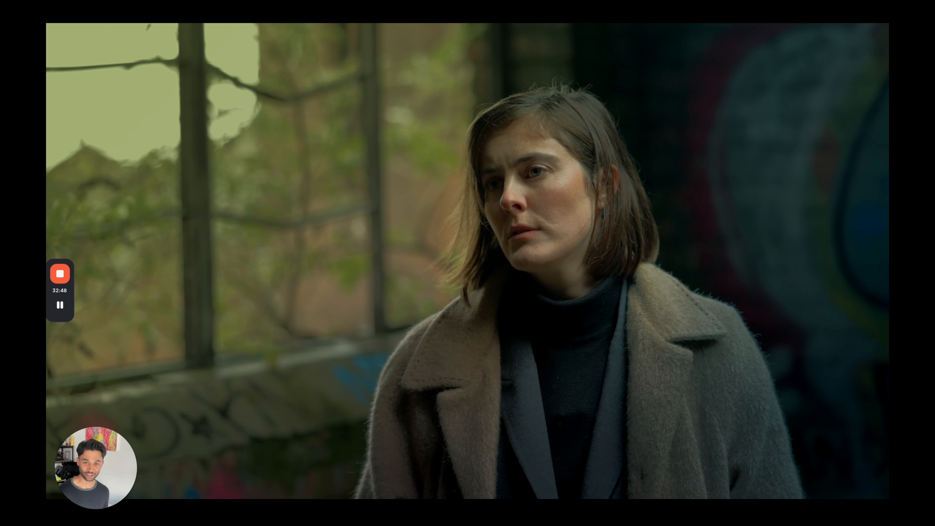
pyautogui.press('super+d')
pyautogui.press('super+d')
pyautogui.press('super+d')
pyautogui.press('super+d')
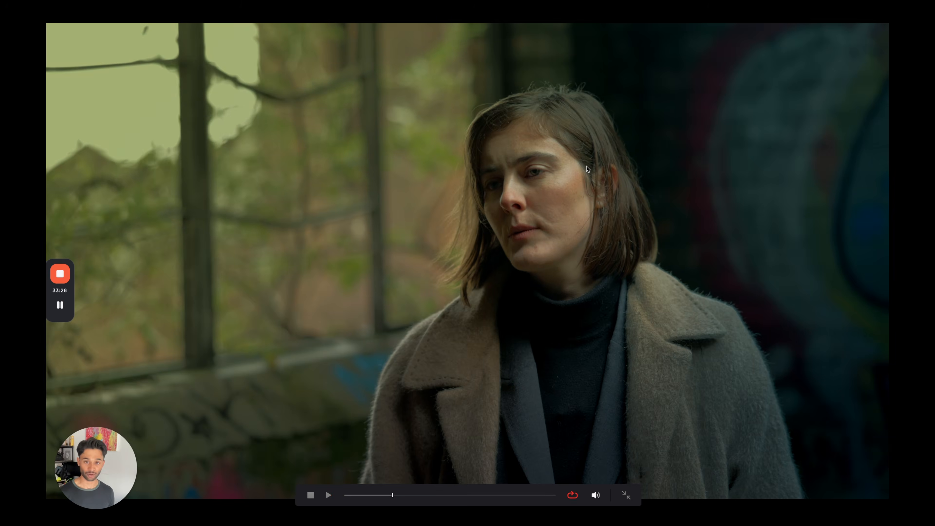
# Apply widescreen output blanking to the timeline and reframe the shot with an input sizing tilt of -109.
pyautogui.press('Escape')
pyautogui.click(173, 1)
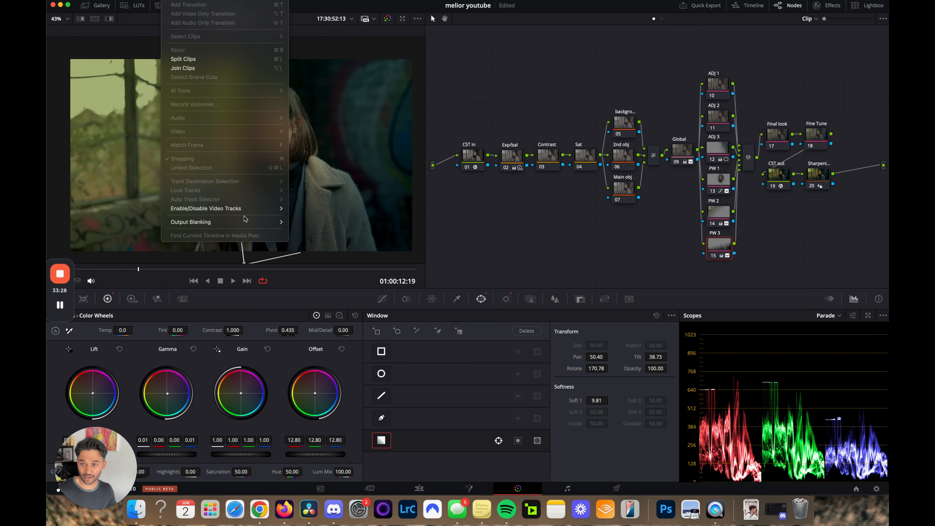
pyautogui.moveTo(244, 221)
pyautogui.click(298, 269)
pyautogui.press('super+f')
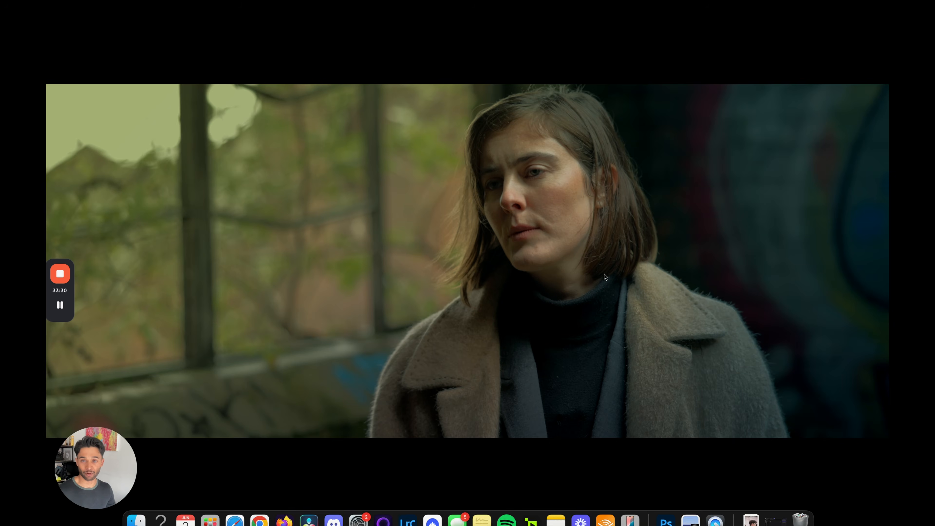
pyautogui.press('Escape')
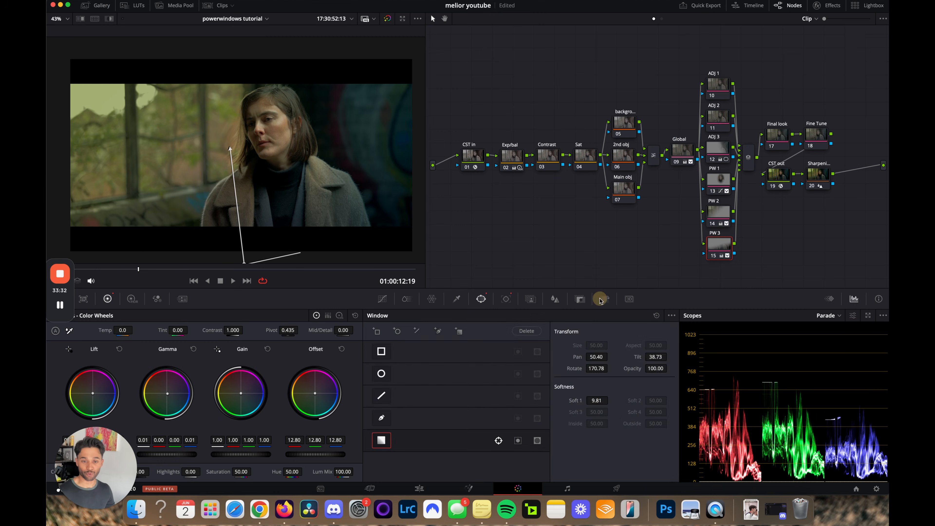
pyautogui.moveTo(451, 365); pyautogui.dragTo(361, 391)
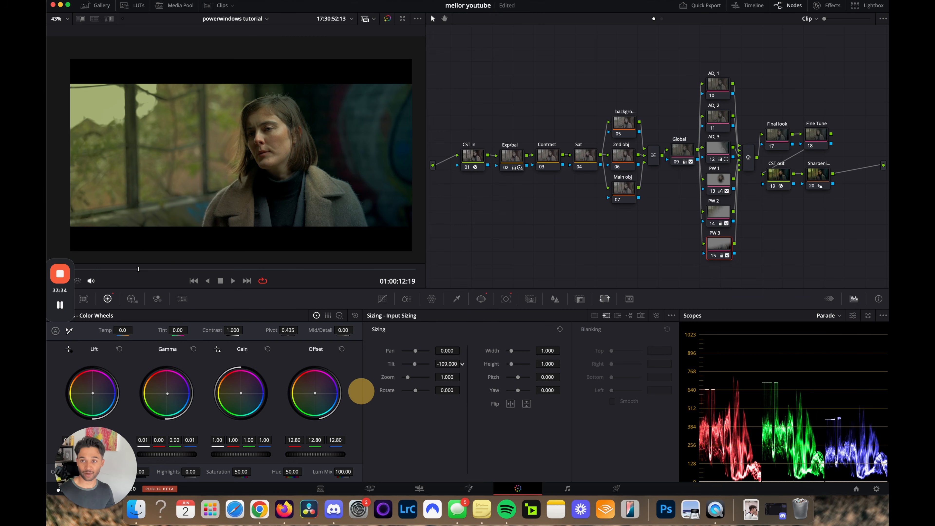
# Play the woman's graded shot in full screen, and select the parallel nodes from ADJ 1 to PW 3.
pyautogui.press('super+f')
pyautogui.press('space')
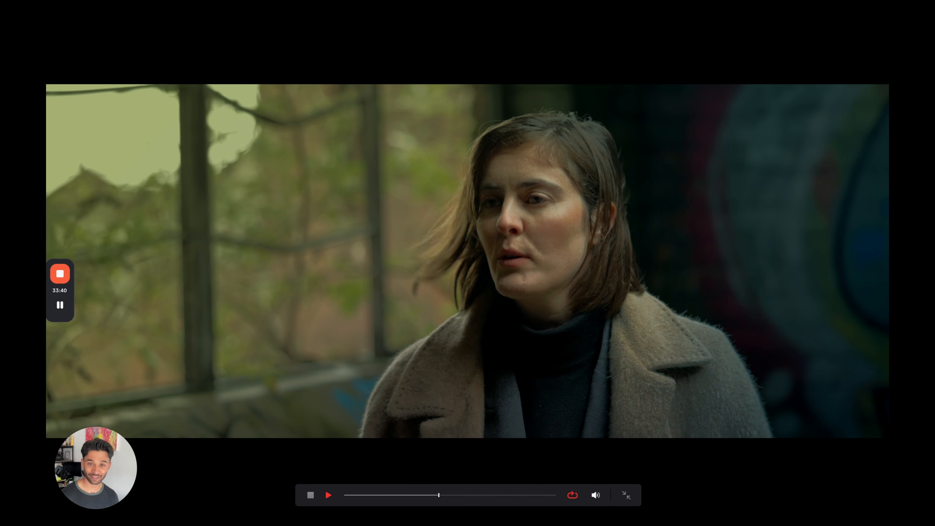
pyautogui.press('space')
pyautogui.press('Escape')
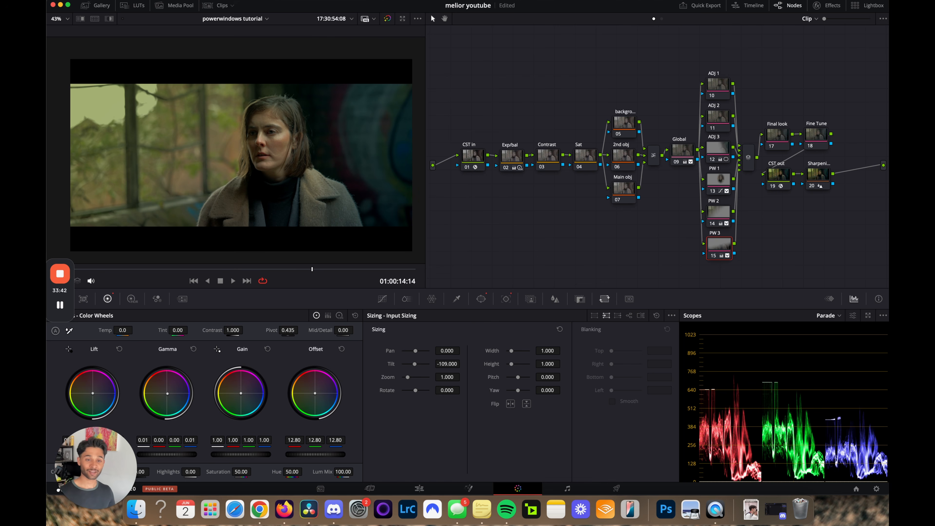
pyautogui.moveTo(732, 269); pyautogui.dragTo(705, 69)
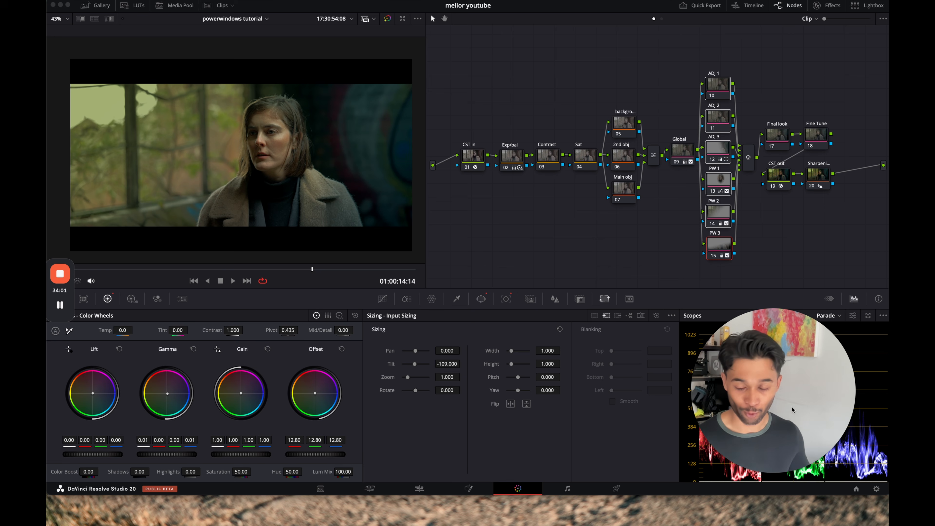
# Show the timeline's clip thumbnails, go to clip 01 and copy the grade of clip 05 onto it.
pyautogui.click(213, 6)
pyautogui.press('Home')
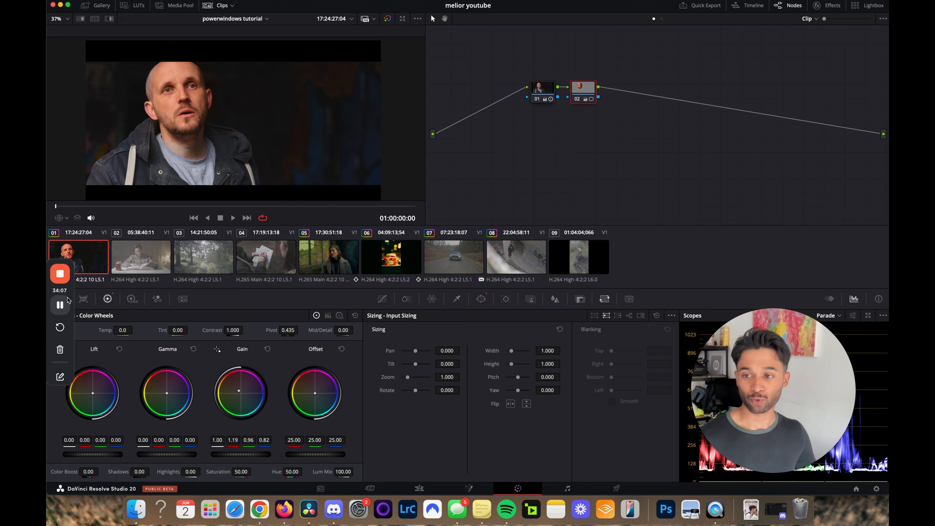
pyautogui.moveTo(69, 291); pyautogui.dragTo(68, 331)
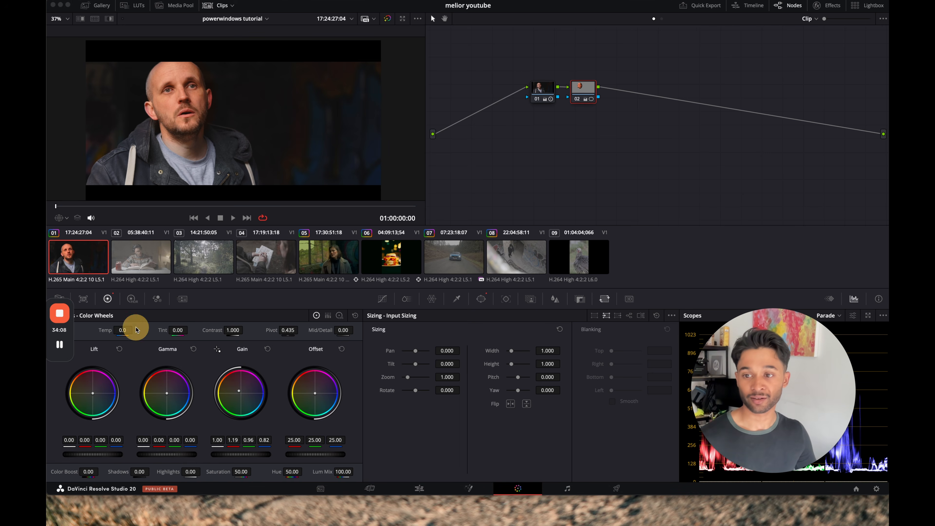
pyautogui.middleClick(316, 259)
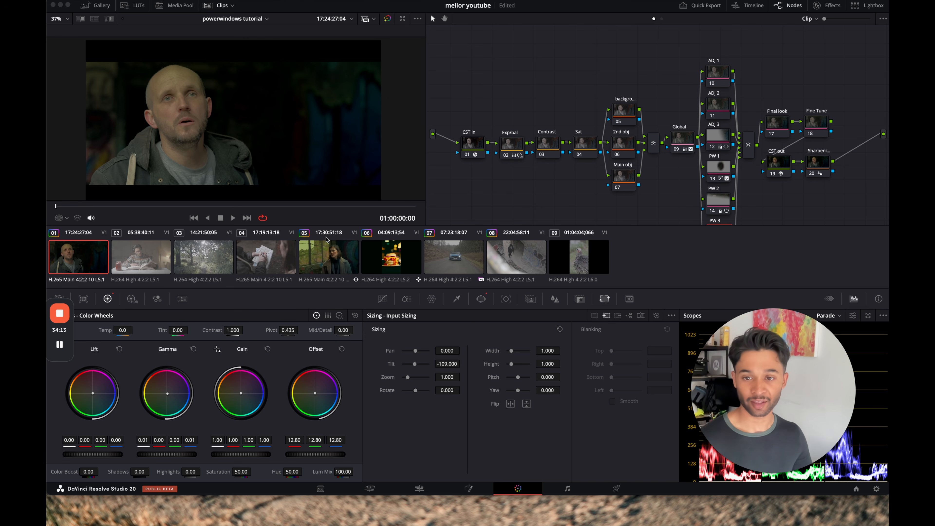
pyautogui.rightClick(325, 264)
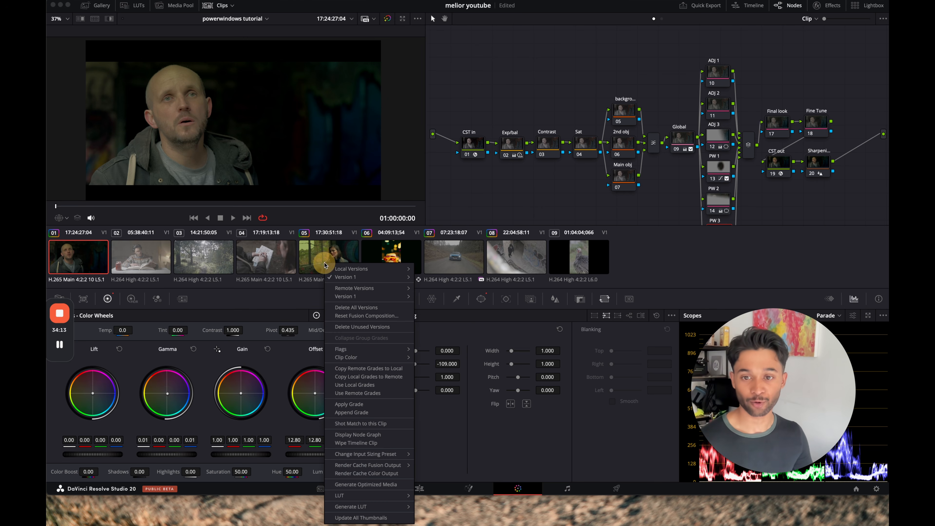
pyautogui.click(346, 412)
# Review clip 01 in full screen, and set the Global node's contrast to 1.318 and pivot to 0.221.
pyautogui.press('super+f')
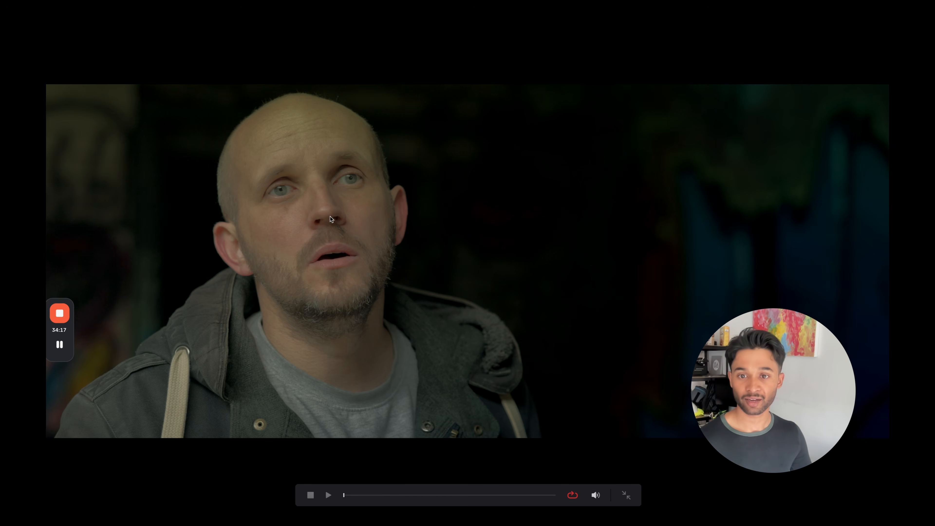
pyautogui.press('space')
pyautogui.press('space')
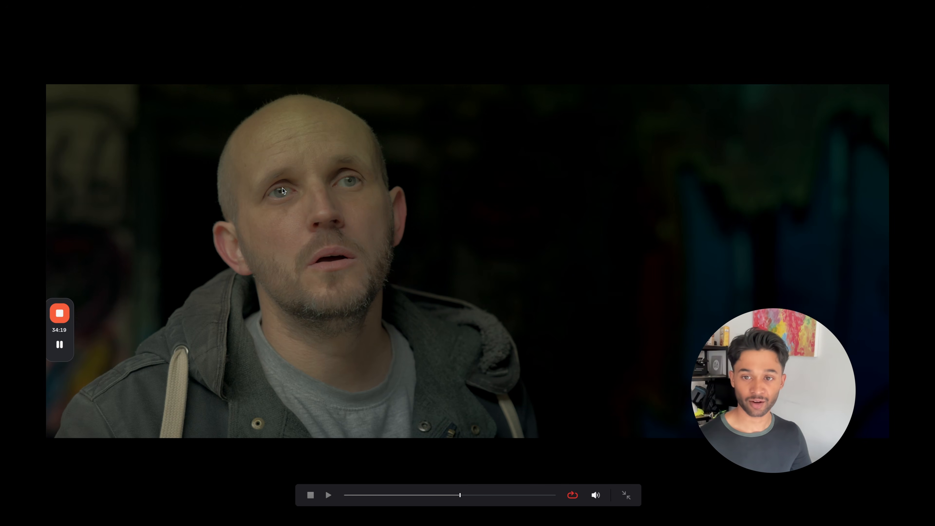
pyautogui.press('super+f')
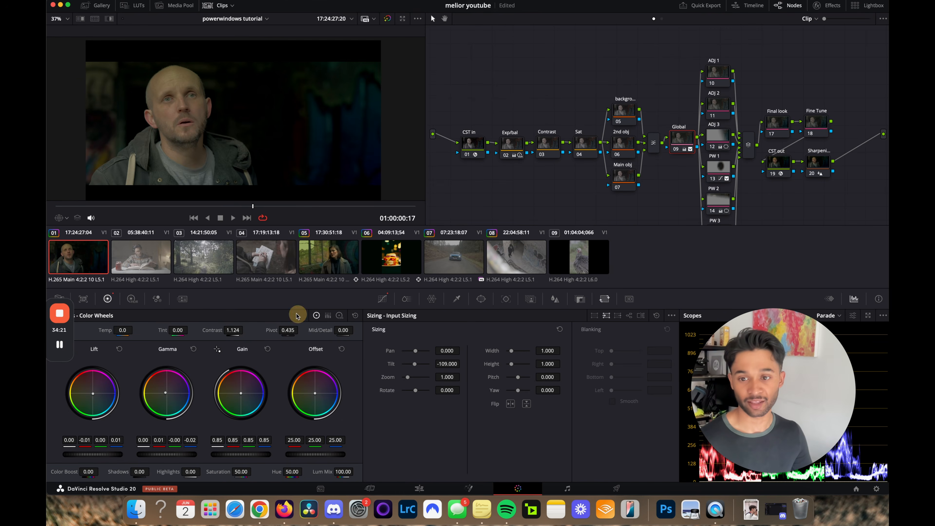
pyautogui.moveTo(232, 331); pyautogui.dragTo(288, 329)
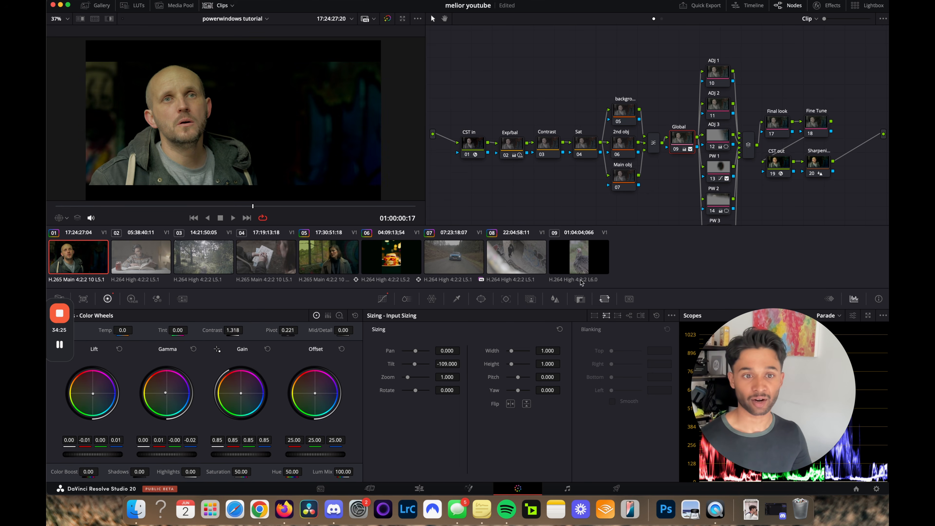
# Move PW 1's circular window onto the man's face and PW 2's gradient window to pan 65.96, tilt 59.08.
pyautogui.click(708, 166)
pyautogui.click(481, 299)
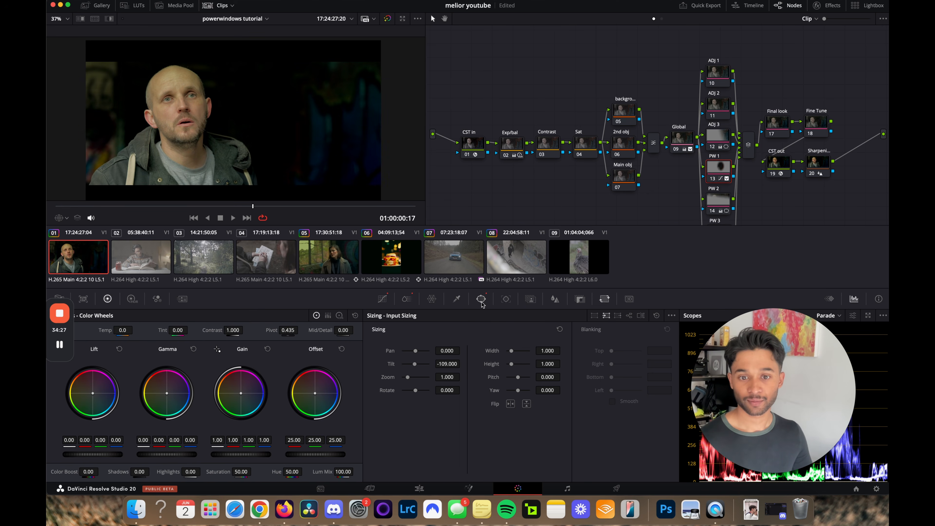
pyautogui.moveTo(256, 108); pyautogui.dragTo(192, 113)
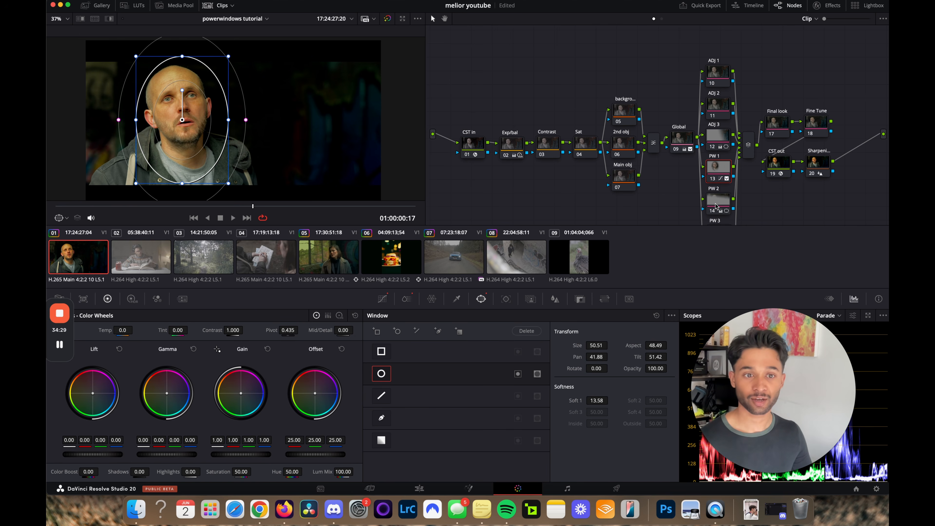
pyautogui.click(714, 215)
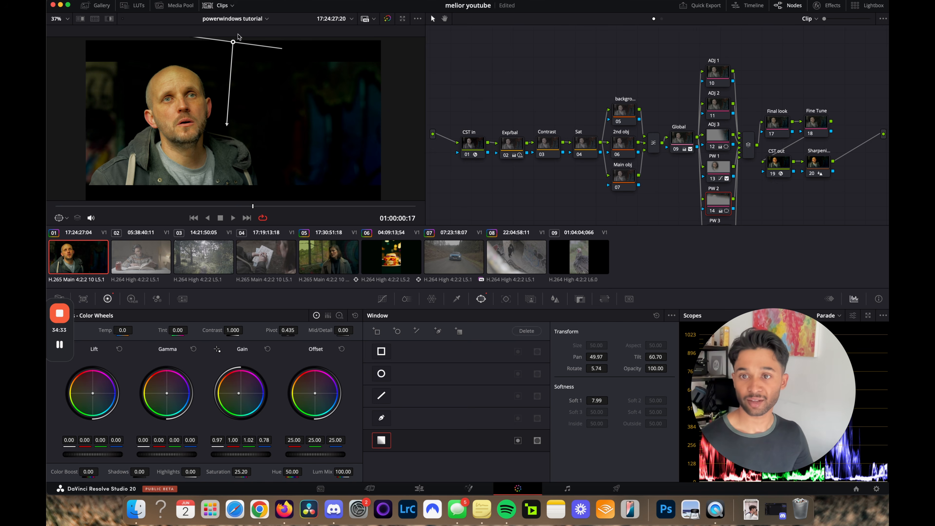
pyautogui.moveTo(239, 36); pyautogui.dragTo(338, 48)
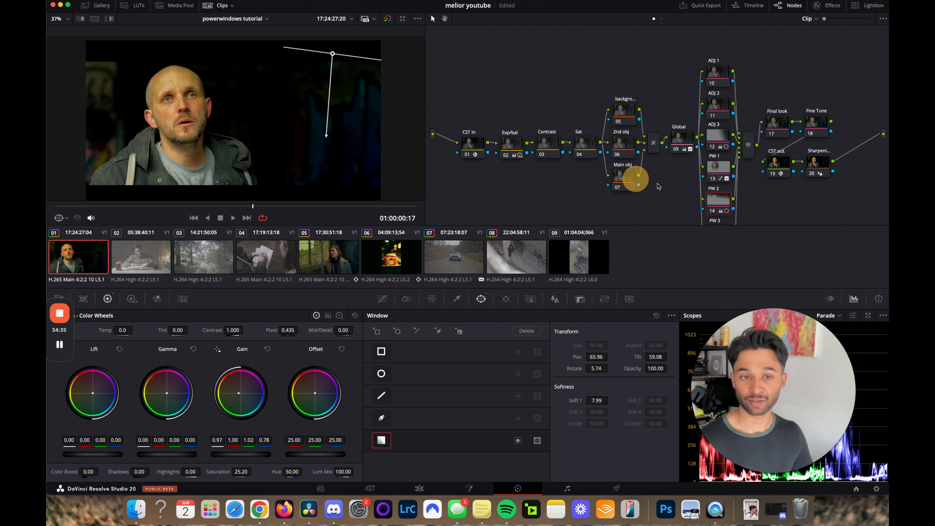
# Move the PW 3 node's gradient window to pan 54.73, tilt 43.40, along the frame's lower edge.
pyautogui.scroll(-3, 659, 186)
pyautogui.click(714, 192)
pyautogui.scroll(-1, 233, 171)
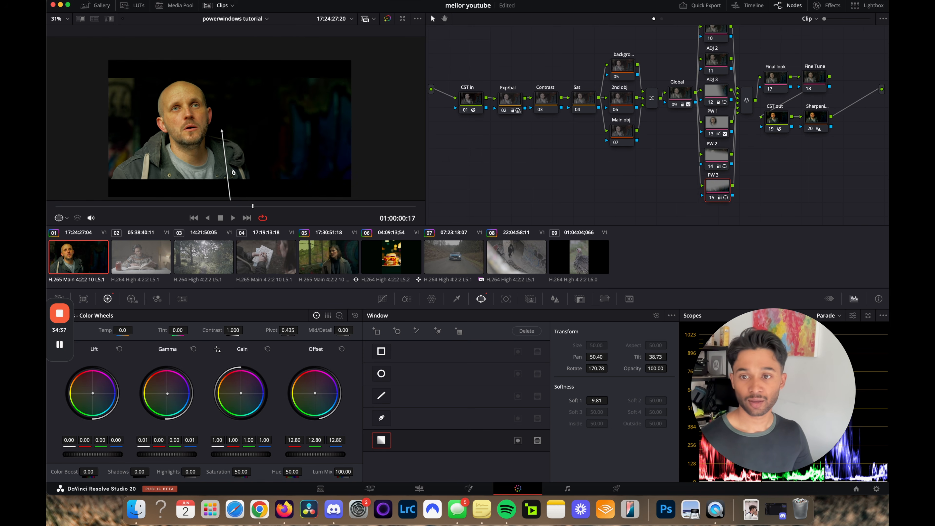
pyautogui.scroll(-2, 233, 172)
pyautogui.moveTo(235, 163); pyautogui.dragTo(252, 146)
# Disable the ADJ 3 node and play the clip in full screen to judge its effect.
pyautogui.scroll(3, 729, 223)
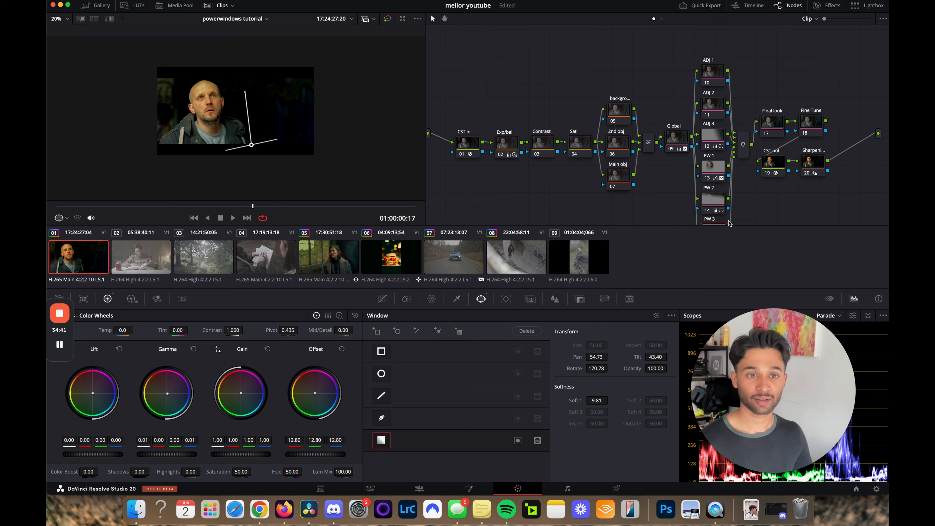
pyautogui.click(711, 140)
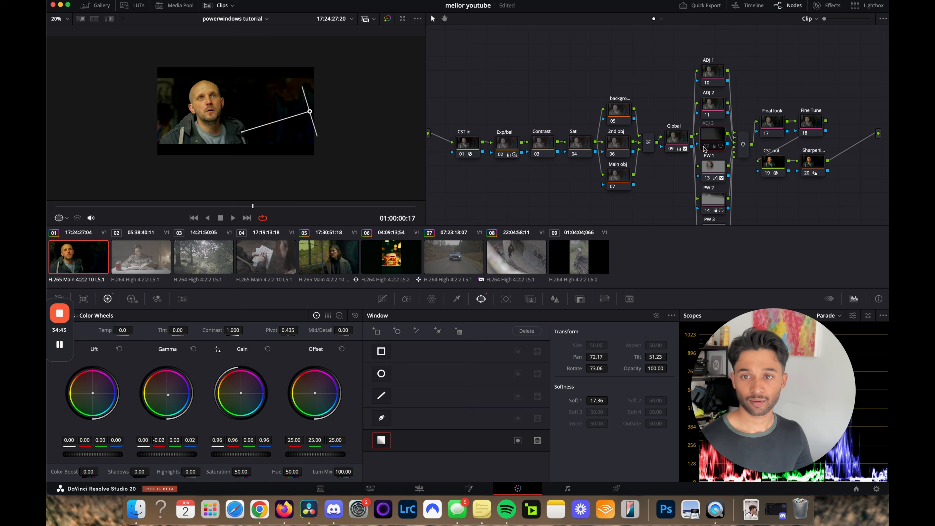
pyautogui.press('super+f')
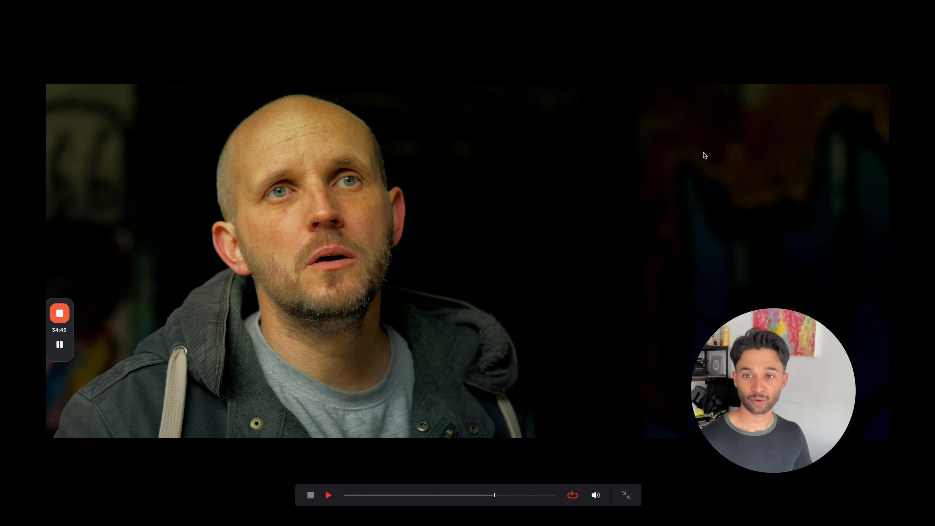
pyautogui.press('super+f')
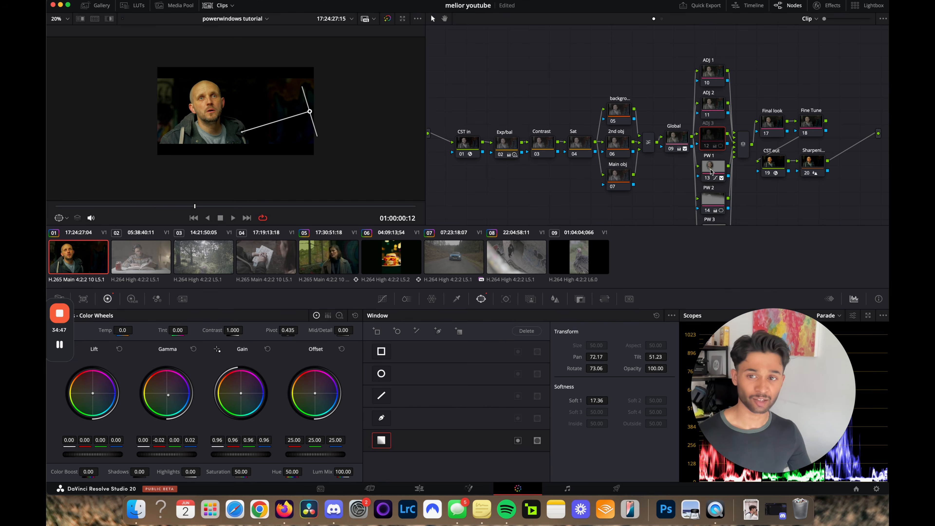
# Lower the PW 1 node's saturation to 37.20 and its gain to 0.96.
pyautogui.click(711, 171)
pyautogui.click(240, 471)
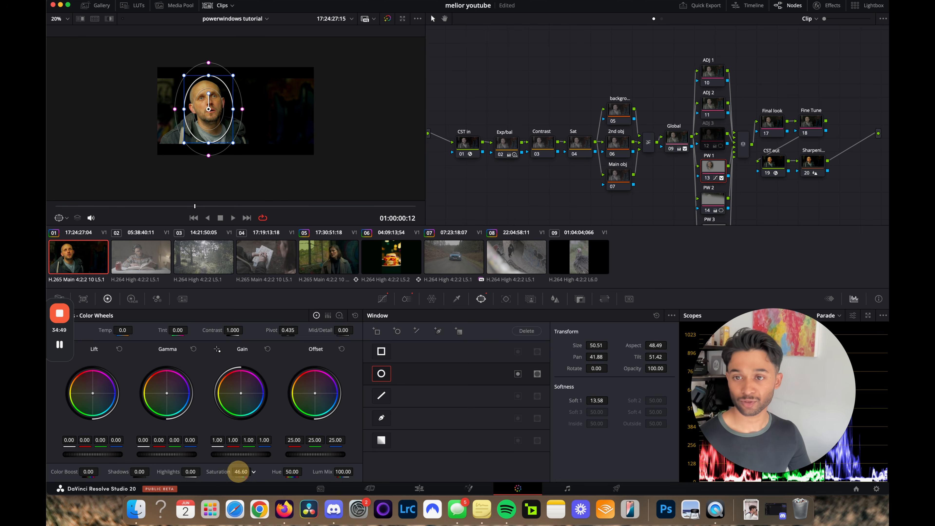
pyautogui.moveTo(240, 472); pyautogui.dragTo(219, 472)
pyautogui.press('super+f')
pyautogui.press('super+f')
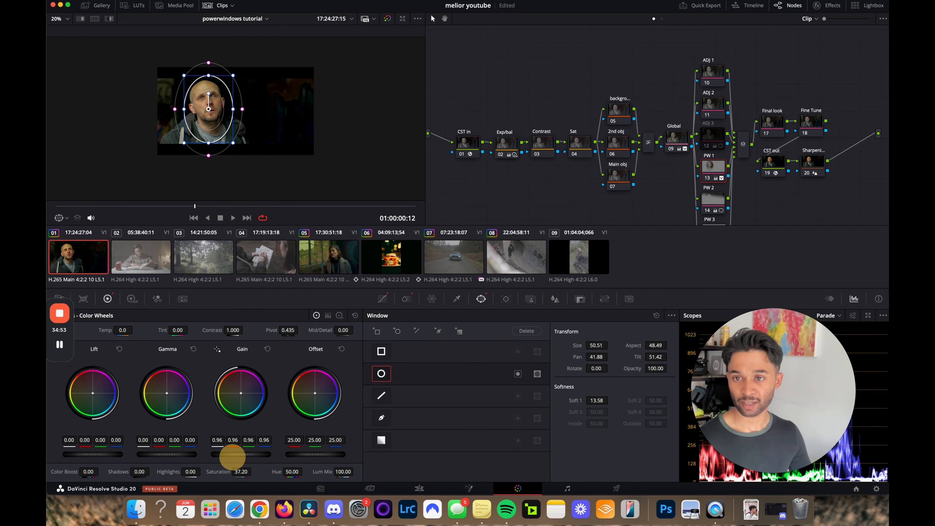
# Play clip 01 in full screen and compare the image with its grade switched off and on.
pyautogui.press('super+f')
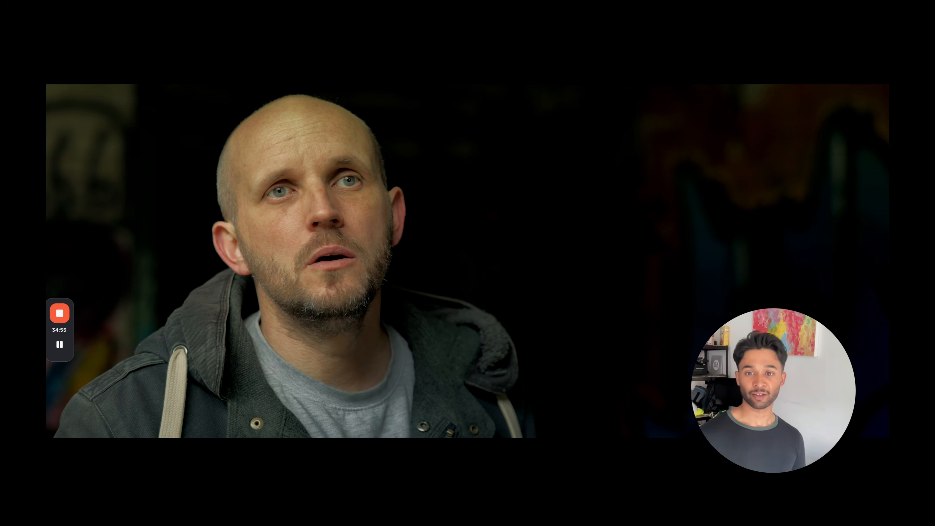
pyautogui.hotkey('shift', 'd')
pyautogui.hotkey('shift', 'd')
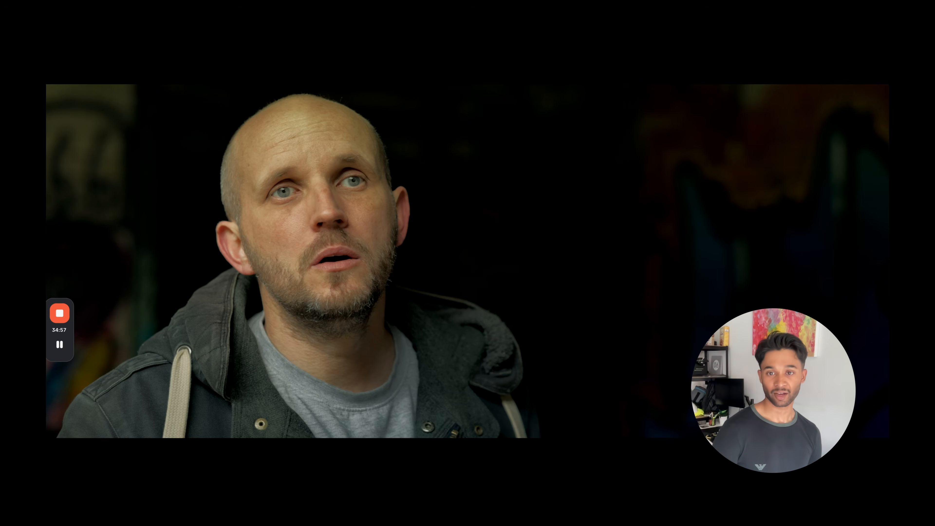
pyautogui.press('super+f')
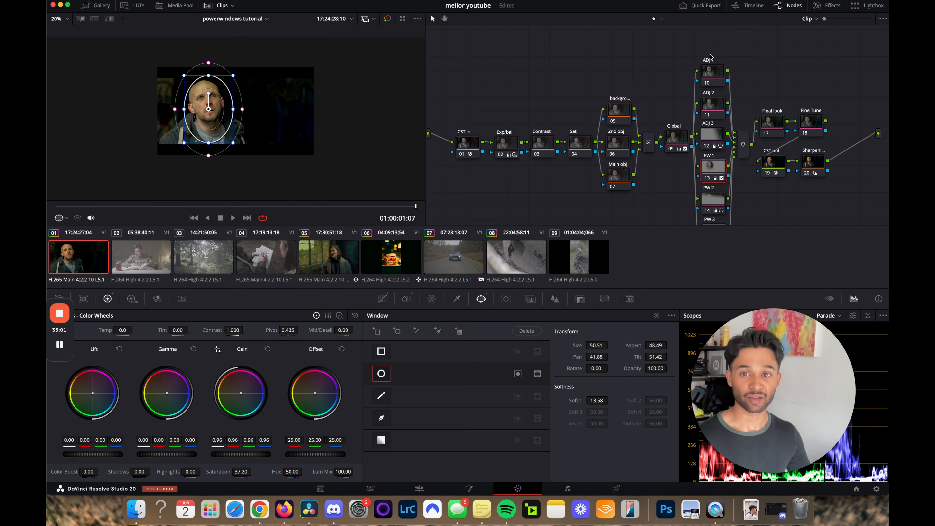
pyautogui.press('super+f')
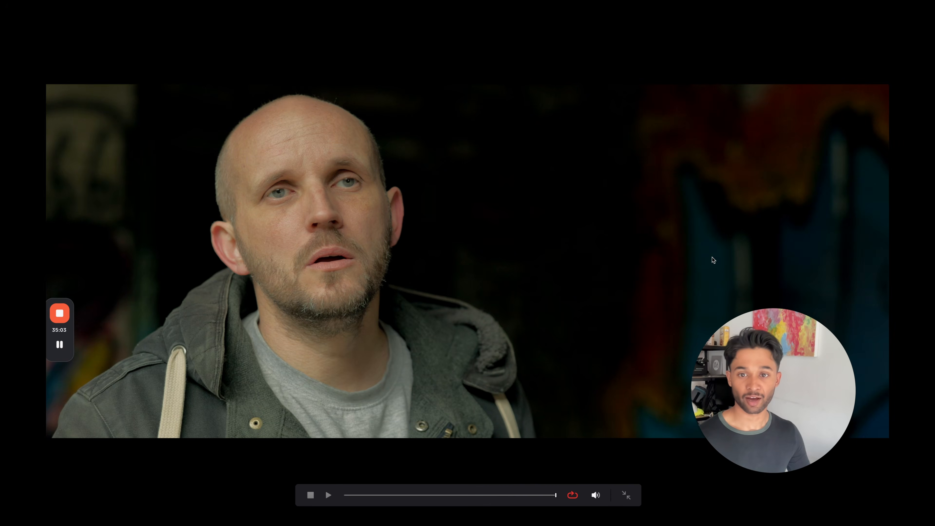
pyautogui.press('space')
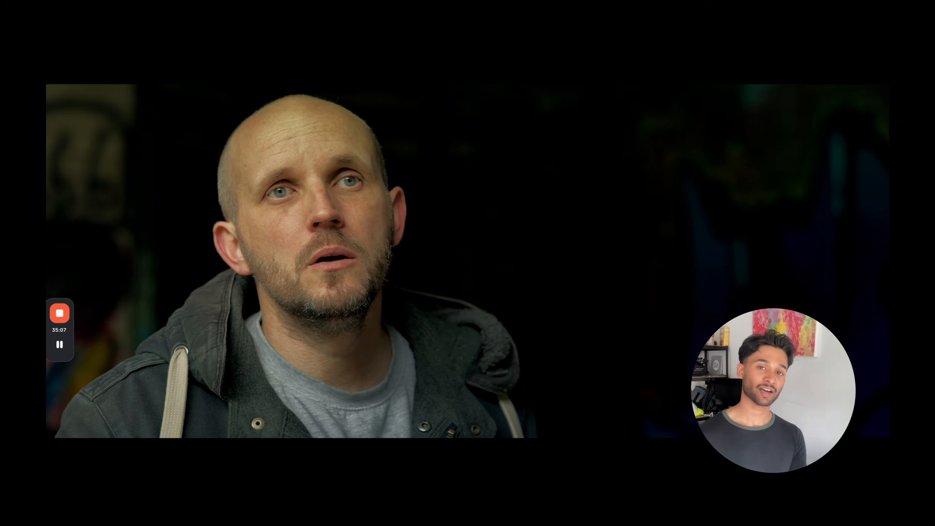
pyautogui.press('Escape')
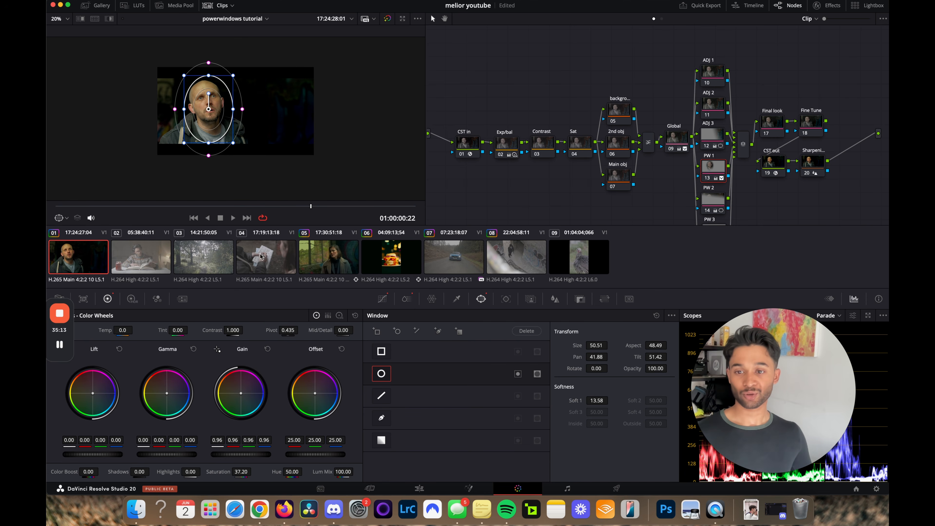
# Select clip 03 and remove the timeline's output blanking so the full frame is used.
pyautogui.click(217, 262)
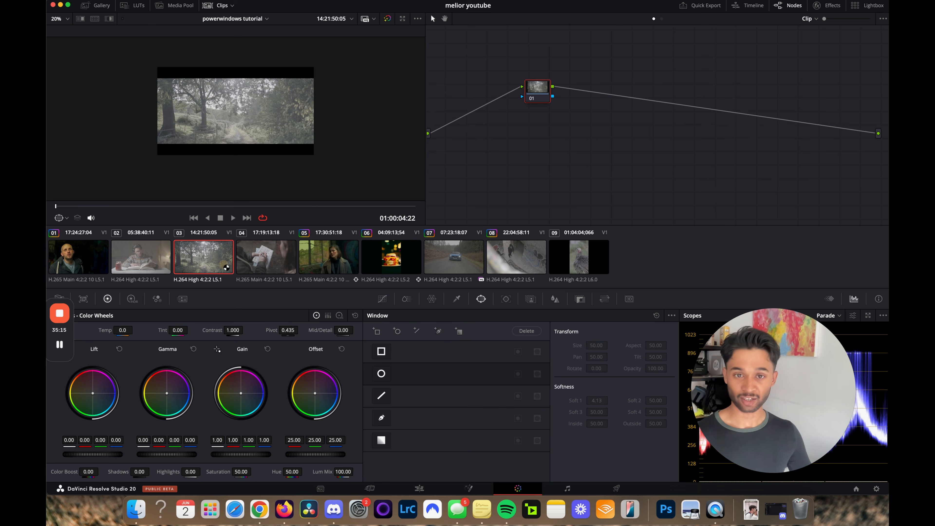
pyautogui.scroll(5, 274, 135)
pyautogui.scroll(-3, 274, 134)
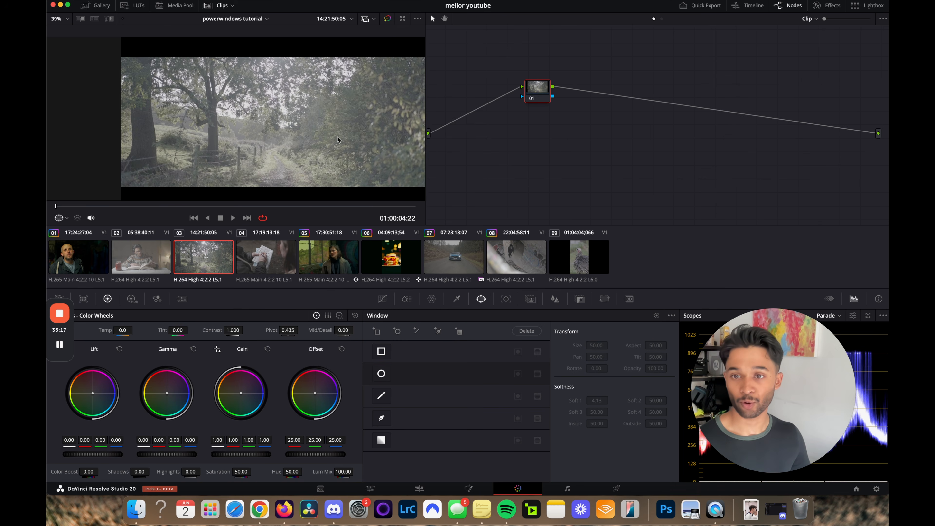
pyautogui.click(174, 1)
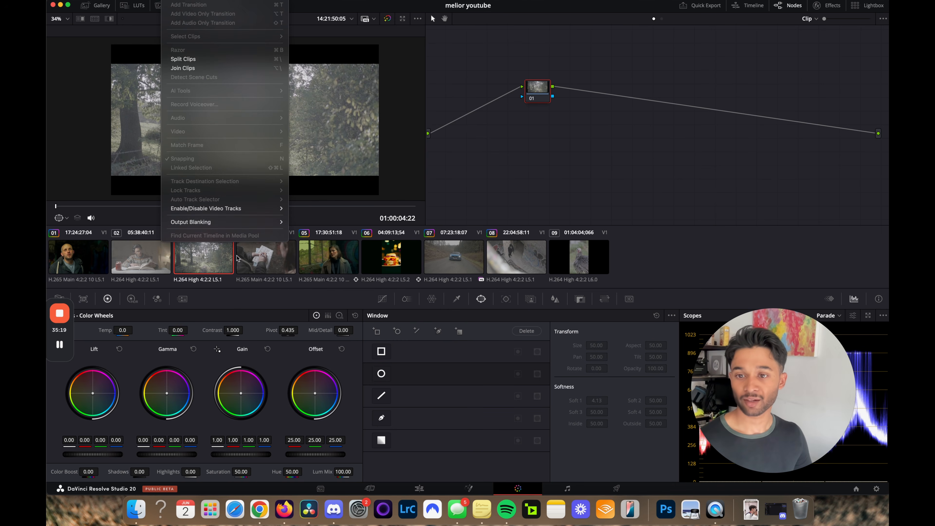
pyautogui.moveTo(257, 222)
pyautogui.click(303, 300)
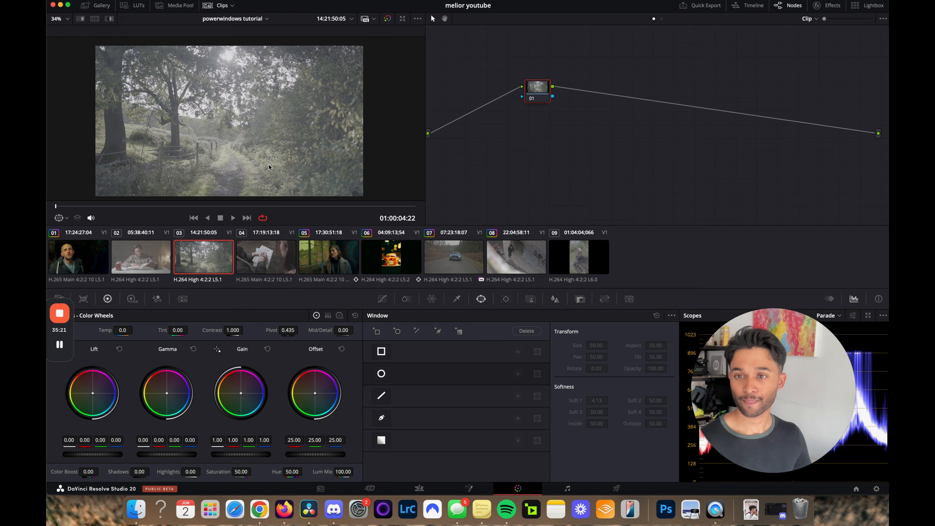
# Apply the Cinema TnO grade from the gallery's PowerGrade album to clip 03.
pyautogui.click(97, 5)
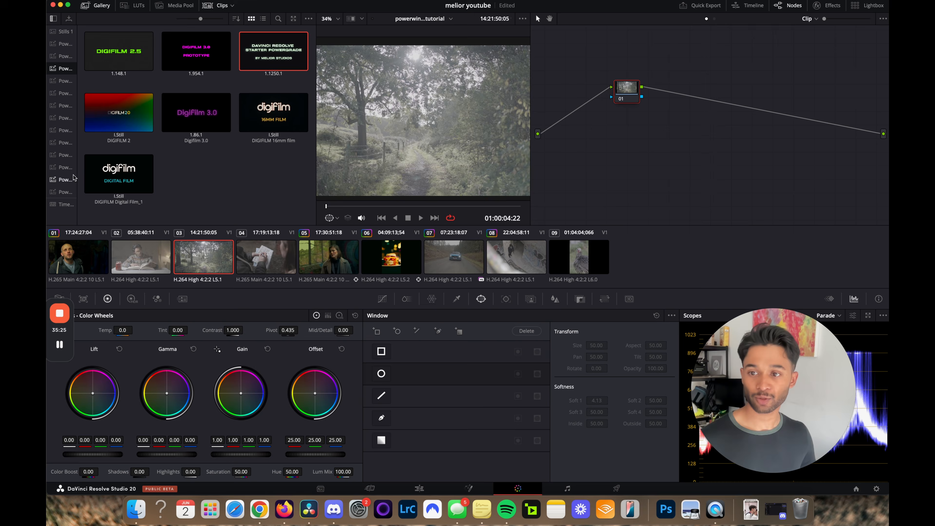
pyautogui.click(62, 192)
pyautogui.scroll(-3, 194, 136)
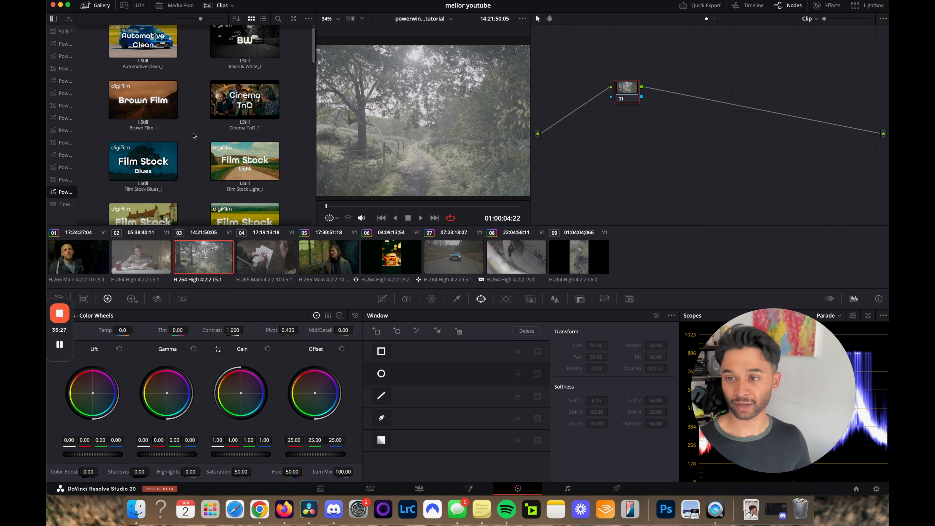
pyautogui.rightClick(223, 104)
pyautogui.click(245, 124)
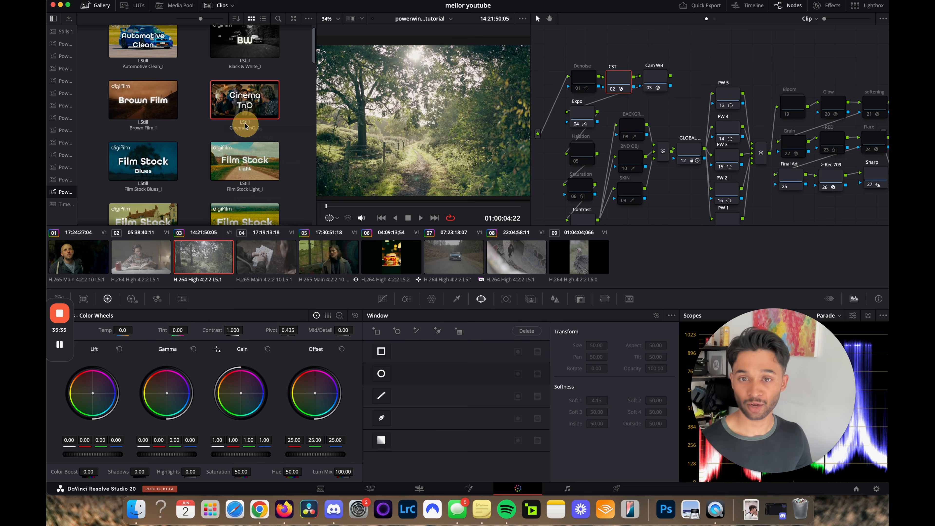
# Hide the gallery and view the graded forest clip in full screen.
pyautogui.click(99, 6)
pyautogui.press('super+f')
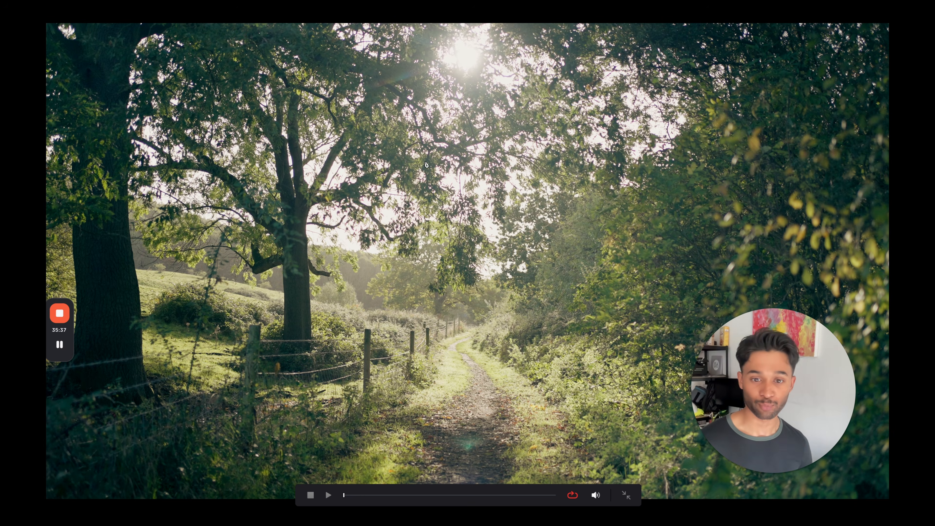
pyautogui.press('super+f')
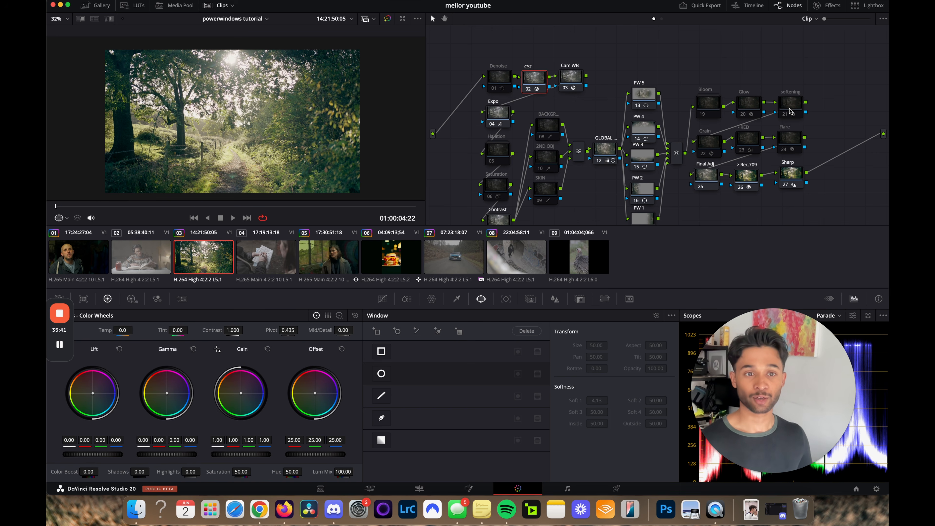
# Enable the Glow node and review its Glow effect settings.
pyautogui.click(753, 110)
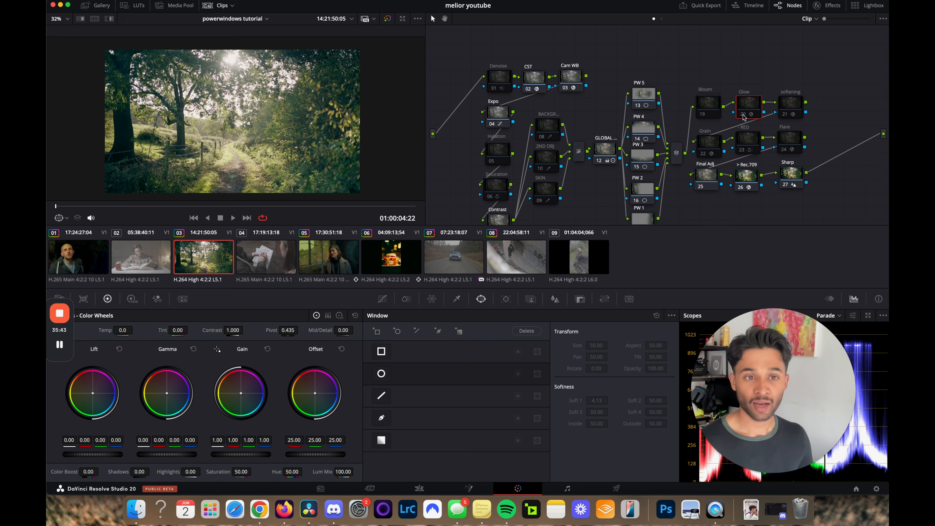
pyautogui.click(744, 117)
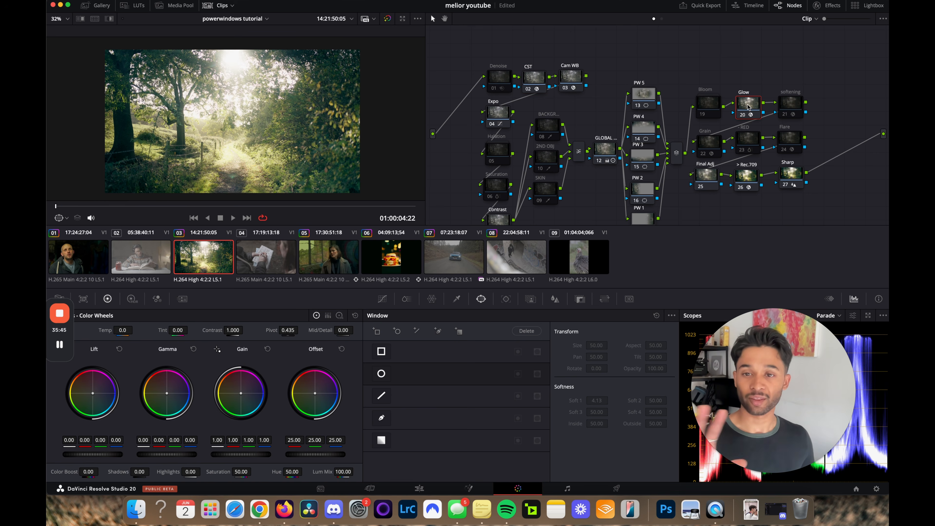
pyautogui.click(833, 6)
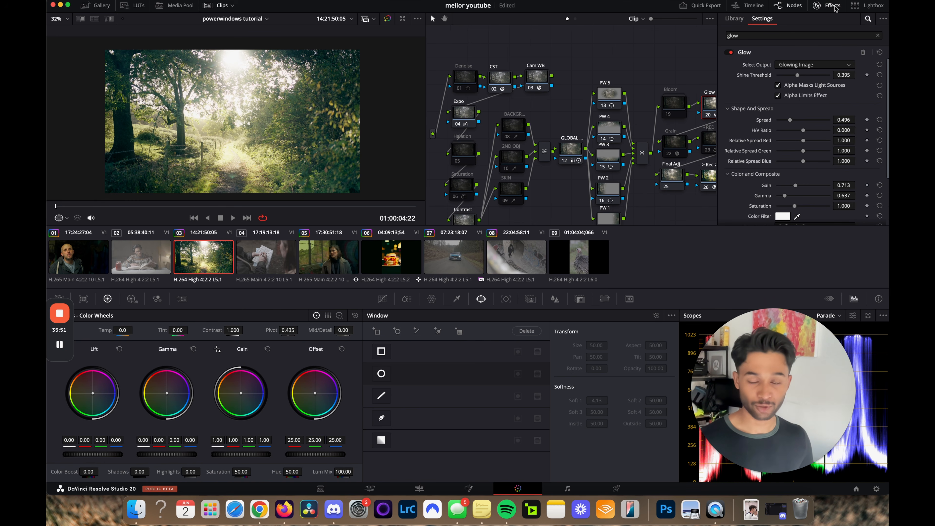
pyautogui.click(831, 6)
pyautogui.click(831, 6)
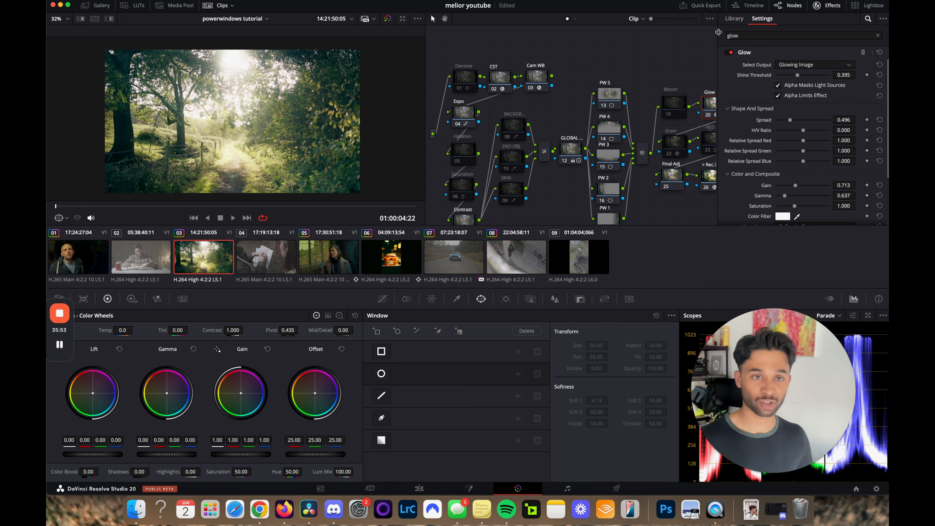
pyautogui.click(829, 5)
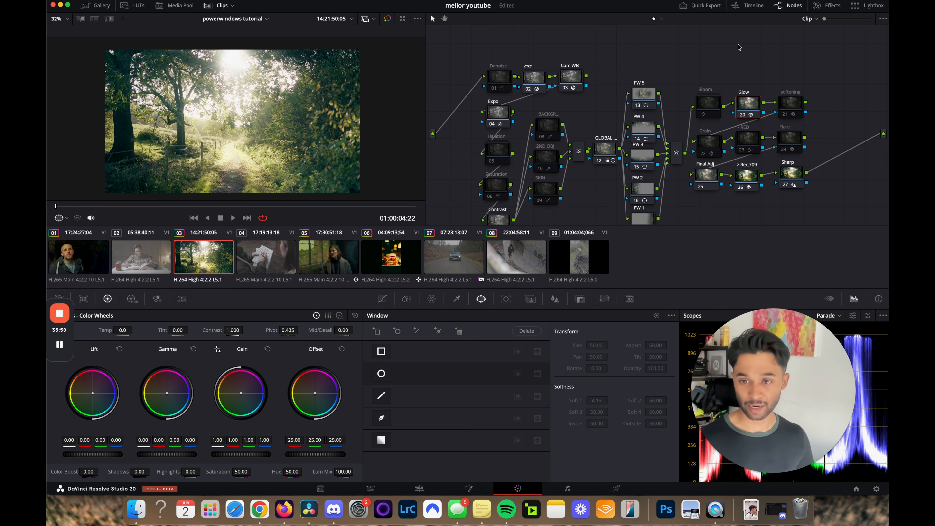
# Hide the clip thumbnails, add a gradient window to the Glow node and preview its mask with Highlight.
pyautogui.click(218, 5)
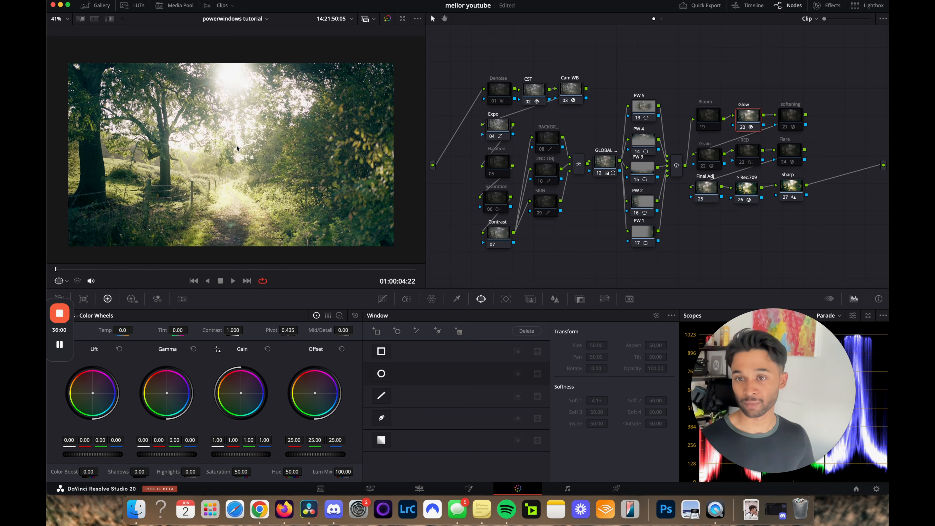
pyautogui.click(382, 440)
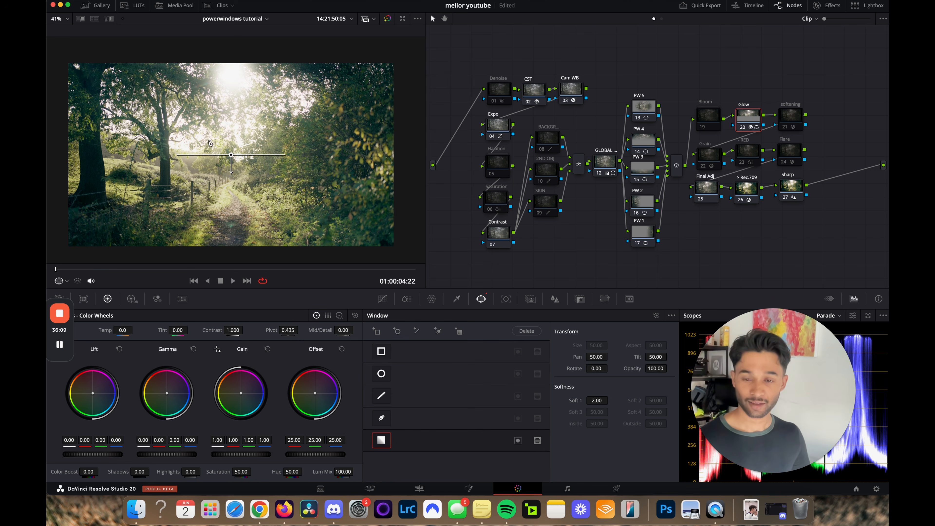
pyautogui.hotkey('shift', 'h')
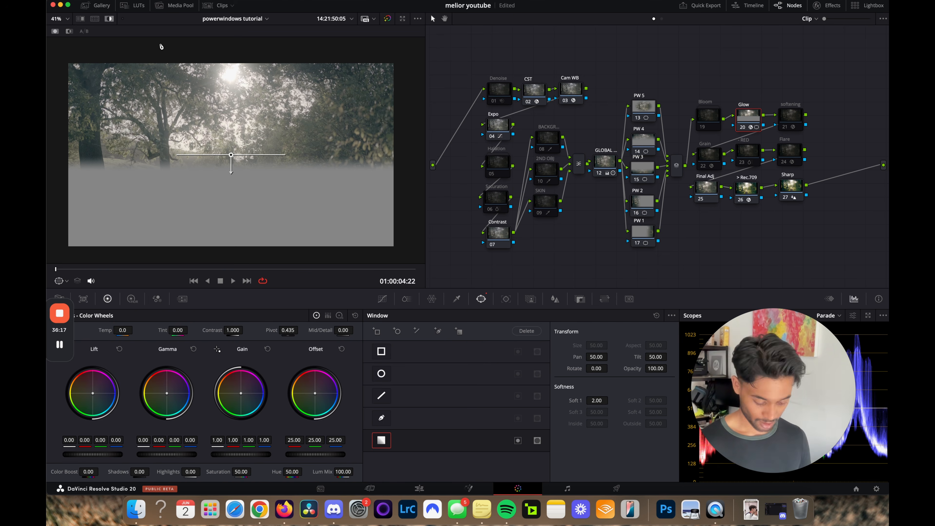
pyautogui.scroll(1, 161, 46)
pyautogui.hotkey('shift', 'h')
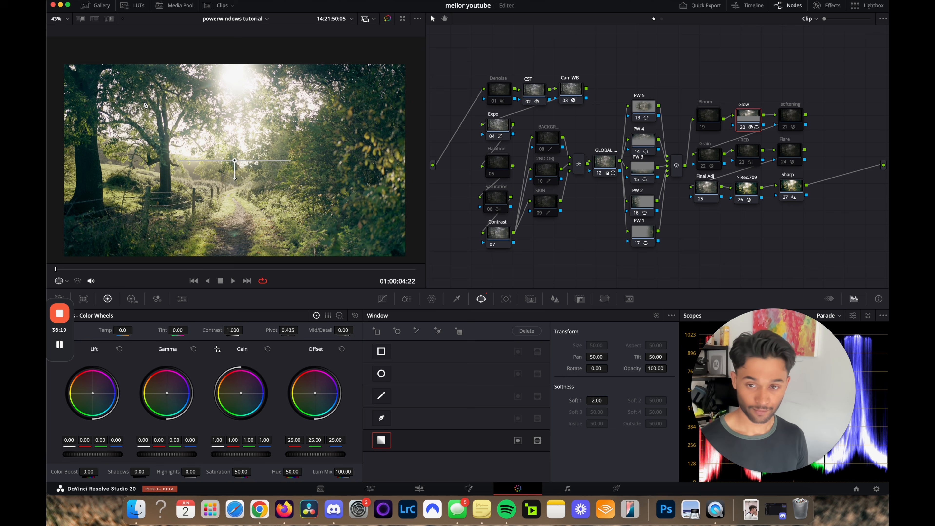
# Compare the gradient window off and on, then set it to pan 51.07, tilt 52.97, rotation 3.55 and softness 5.98.
pyautogui.click(381, 440)
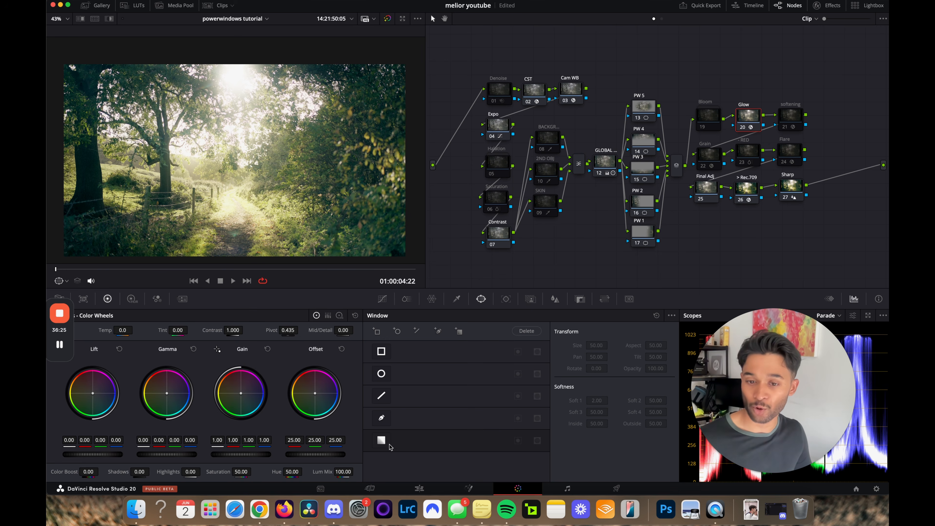
pyautogui.click(383, 443)
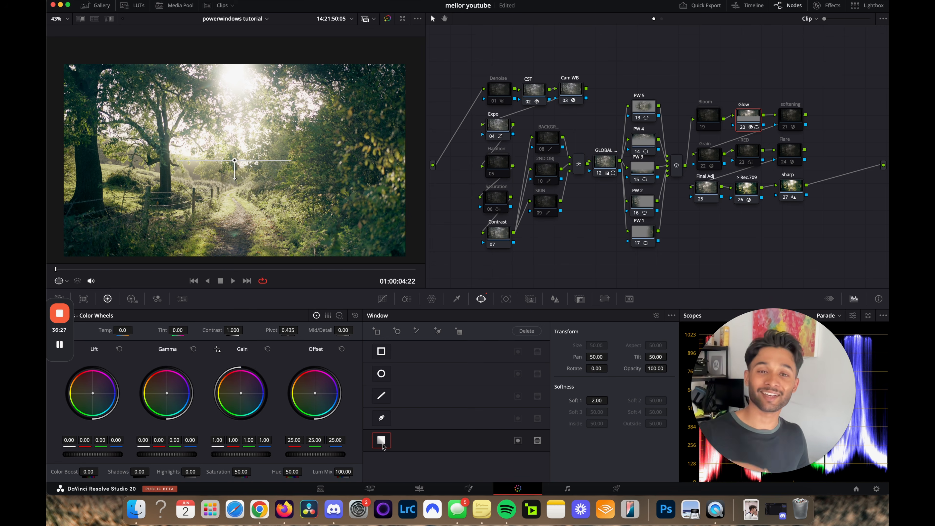
pyautogui.click(382, 444)
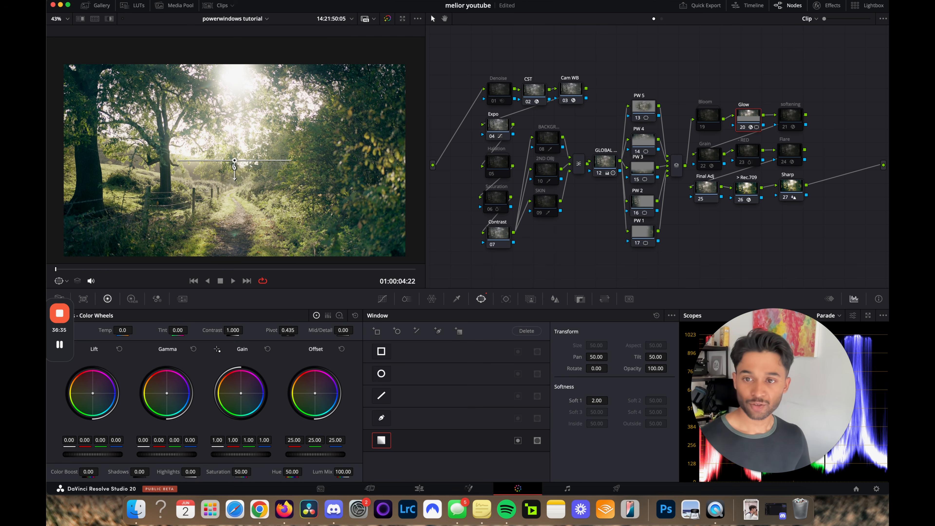
pyautogui.moveTo(234, 164); pyautogui.dragTo(239, 194)
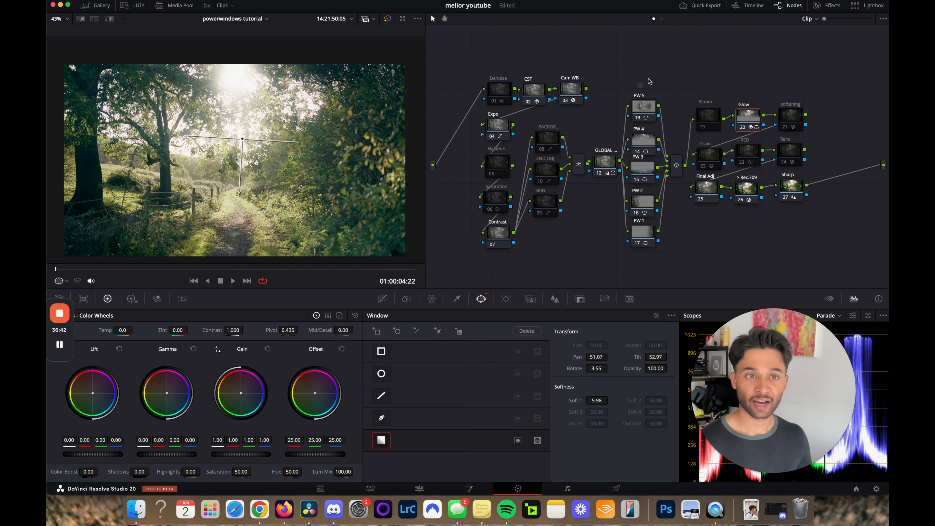
# Set the Glow effect's gain to 0.651, gamma to 1.003 and saturation to 3.000, and play the clip in full screen.
pyautogui.click(828, 6)
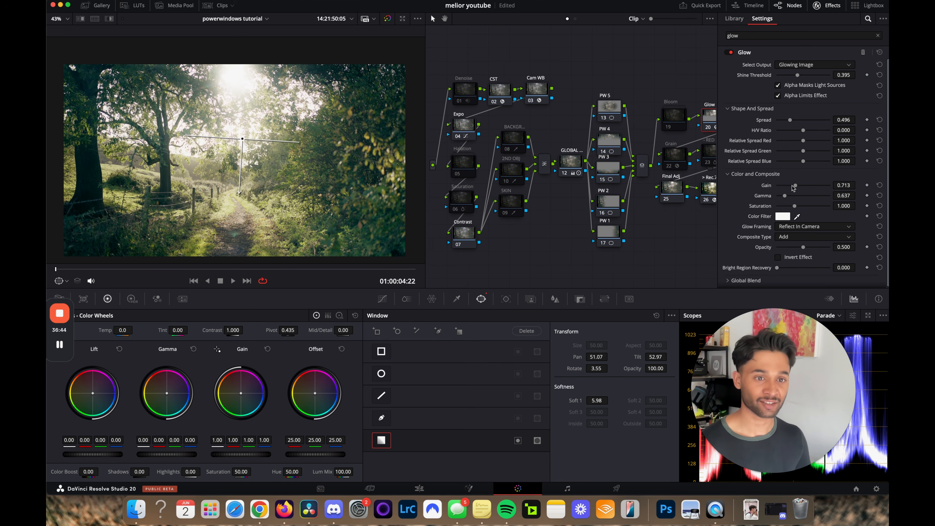
pyautogui.moveTo(795, 185); pyautogui.dragTo(854, 201)
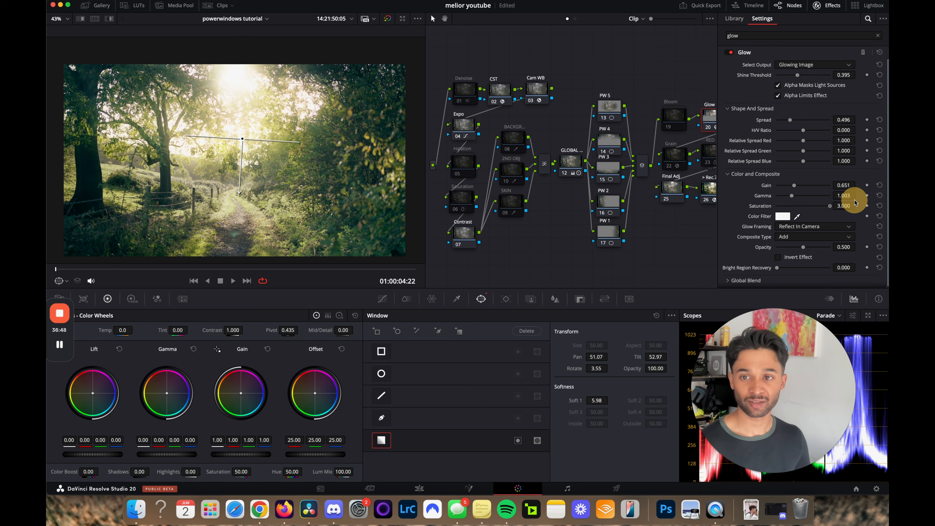
pyautogui.press('super+f')
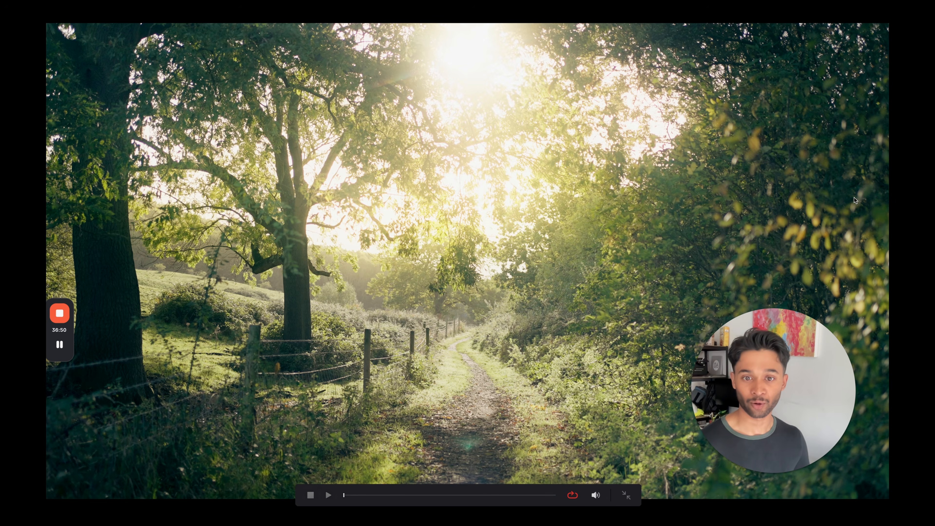
pyautogui.press('space')
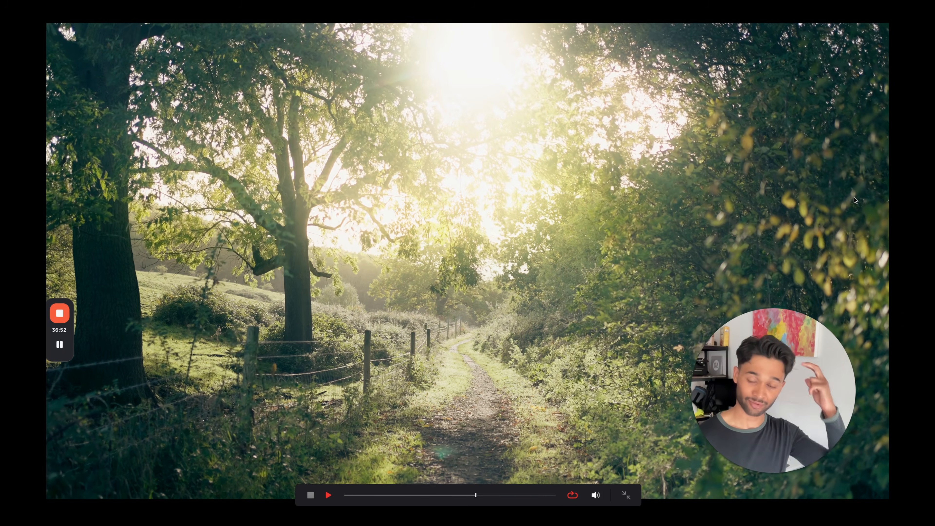
pyautogui.press('Escape')
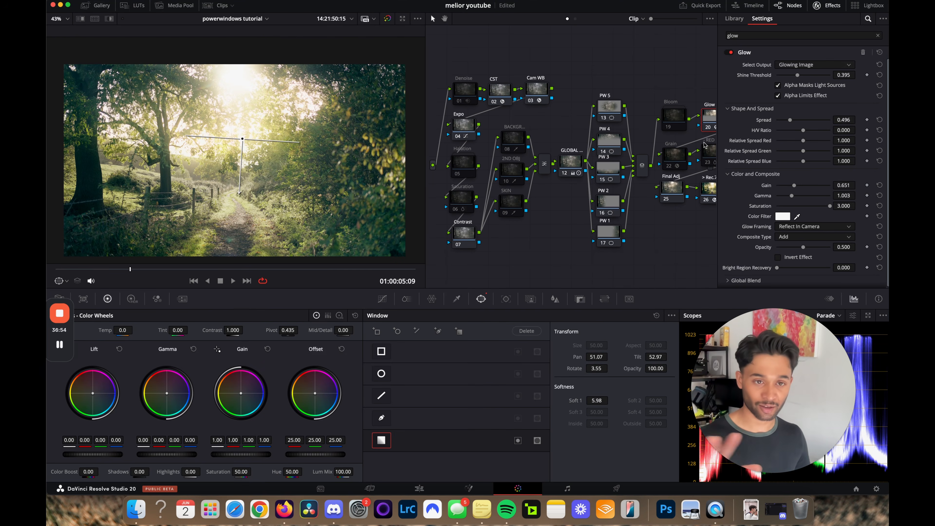
# Warm the GLOBAL node's gain to 1.08 red, 0.98 green and 0.88 blue.
pyautogui.click(570, 162)
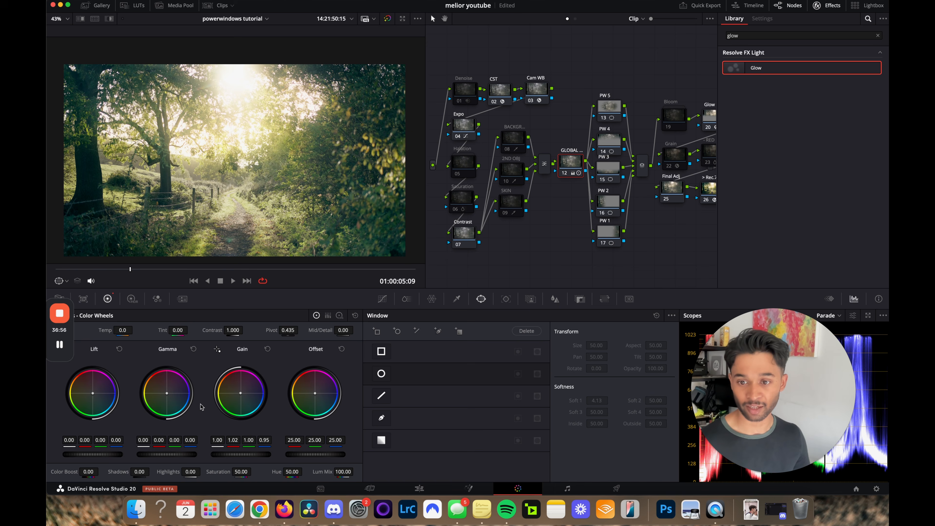
pyautogui.moveTo(240, 398); pyautogui.dragTo(233, 384)
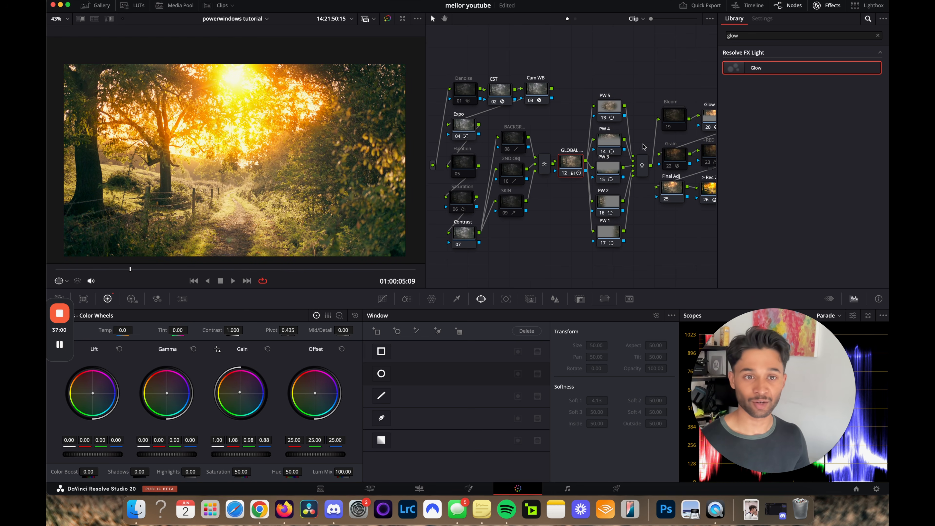
# Lower the Glow effect's saturation to 0.651 and close its settings.
pyautogui.click(713, 119)
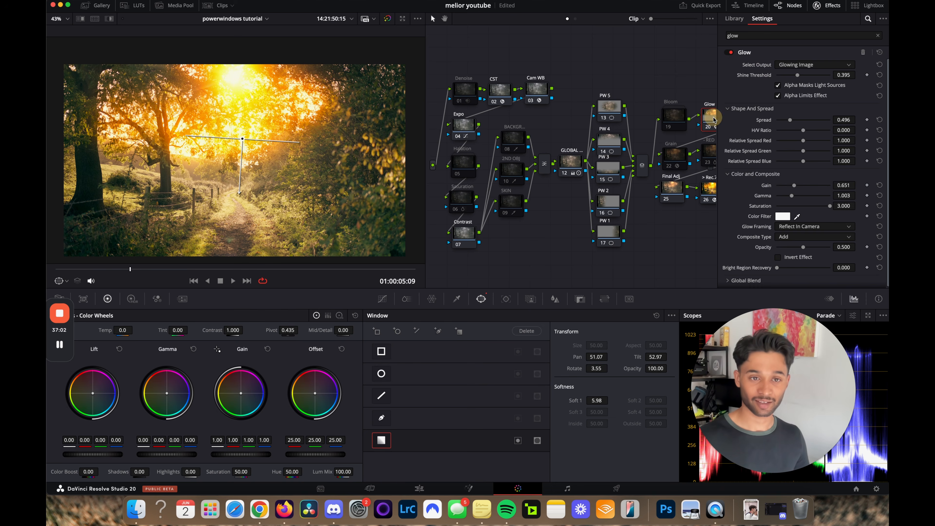
pyautogui.click(785, 206)
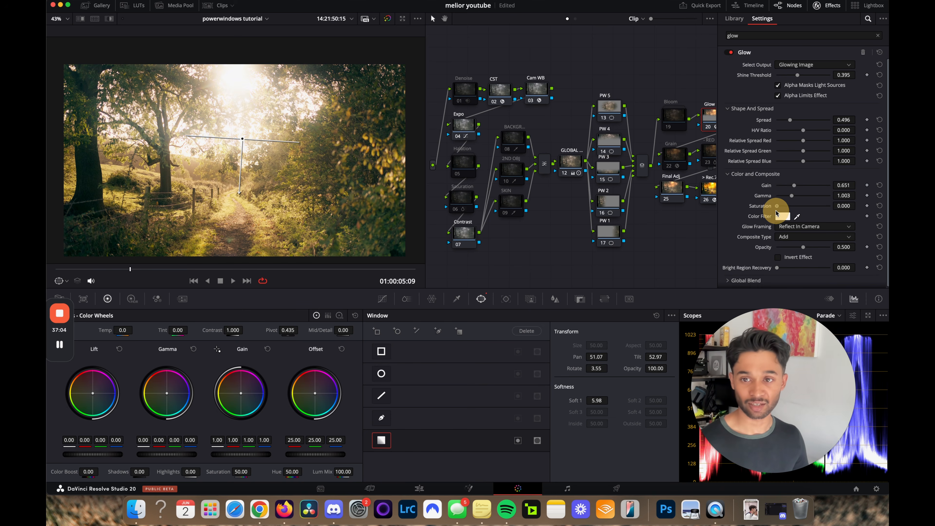
pyautogui.click(820, 6)
# Compare the forest clip in full screen with the Glow node off and on and with its gradient window disabled.
pyautogui.press('super+f')
pyautogui.press('super+d')
pyautogui.press('super+d')
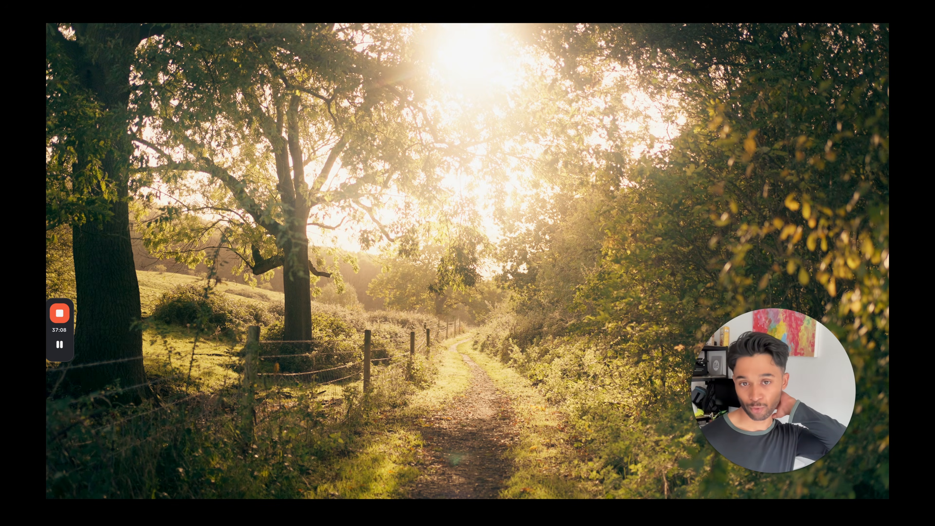
pyautogui.press('super+f')
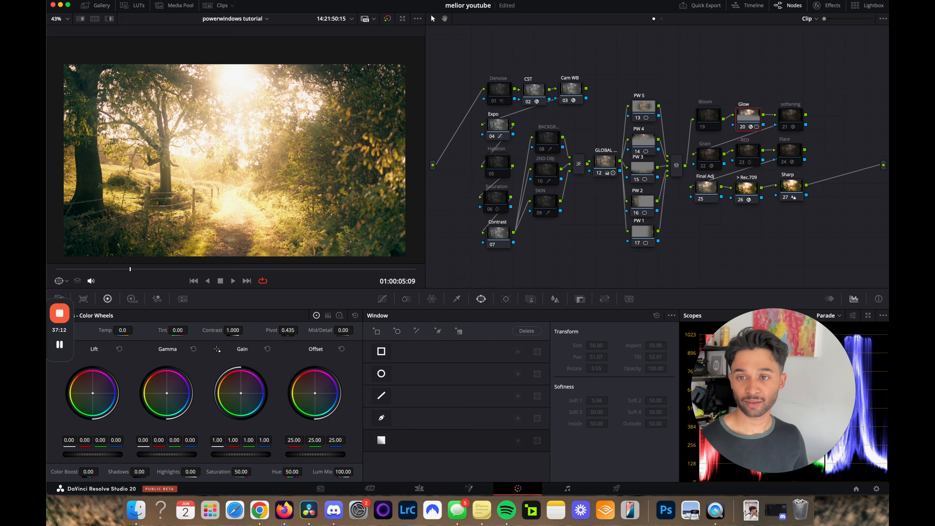
pyautogui.press('super+f')
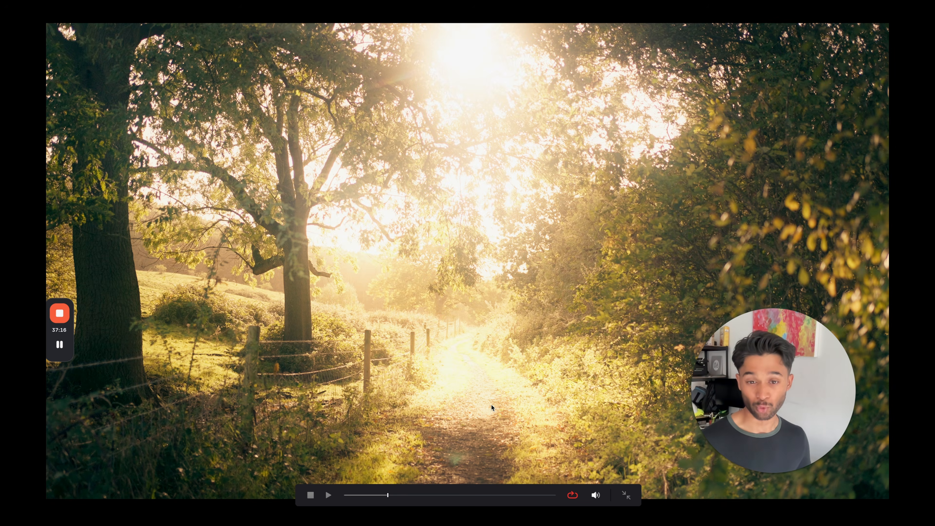
pyautogui.press('super+f')
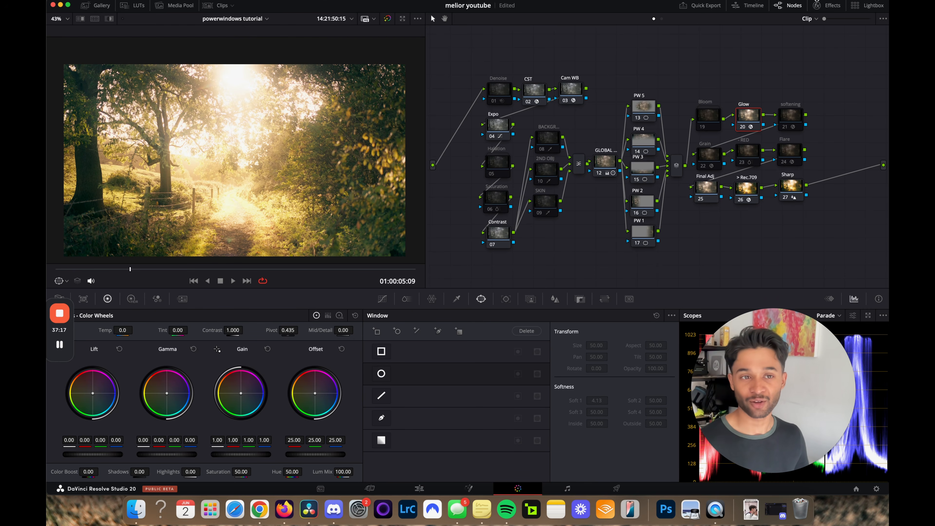
# Set the Glow effect's shine threshold to 0.388 and turn the node's gradient window back on.
pyautogui.click(824, 5)
pyautogui.click(811, 74)
pyautogui.moveTo(811, 74)
pyautogui.mouseDown()
pyautogui.moveTo(789, 75)
pyautogui.moveTo(797, 77)
pyautogui.mouseUp()
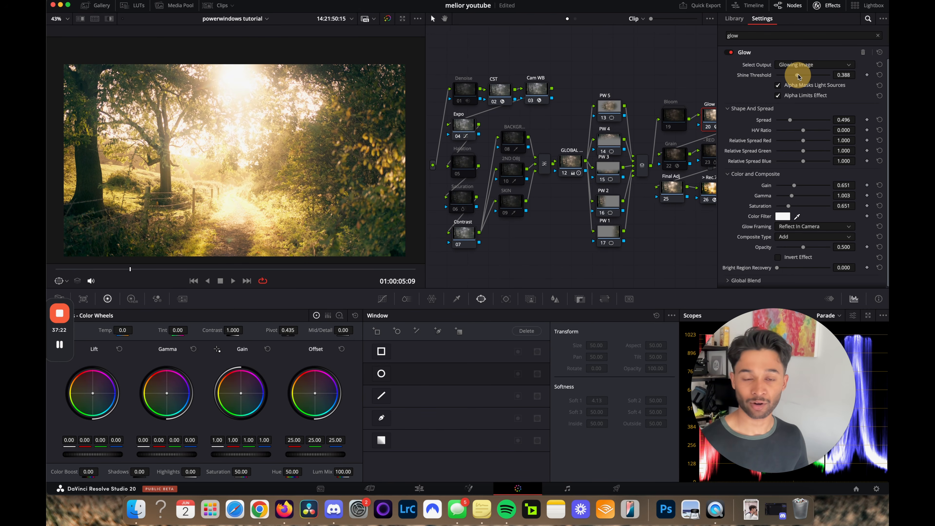
pyautogui.click(826, 5)
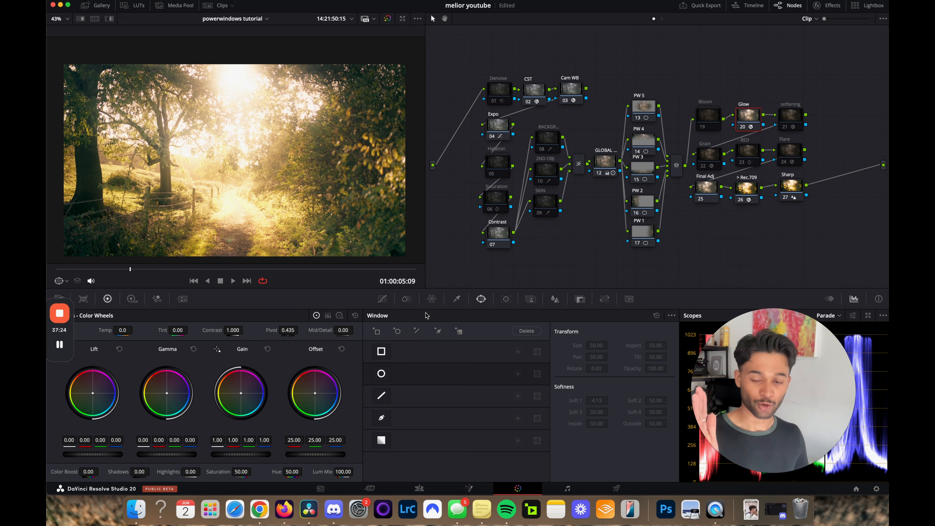
pyautogui.click(389, 445)
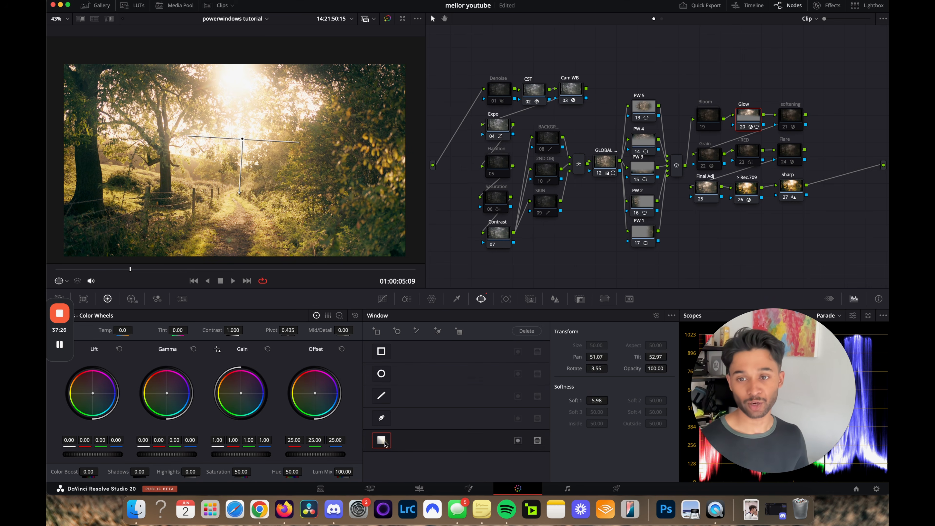
# Play the forest clip in full screen to review the windowed glow.
pyautogui.press('super+f')
pyautogui.press('space')
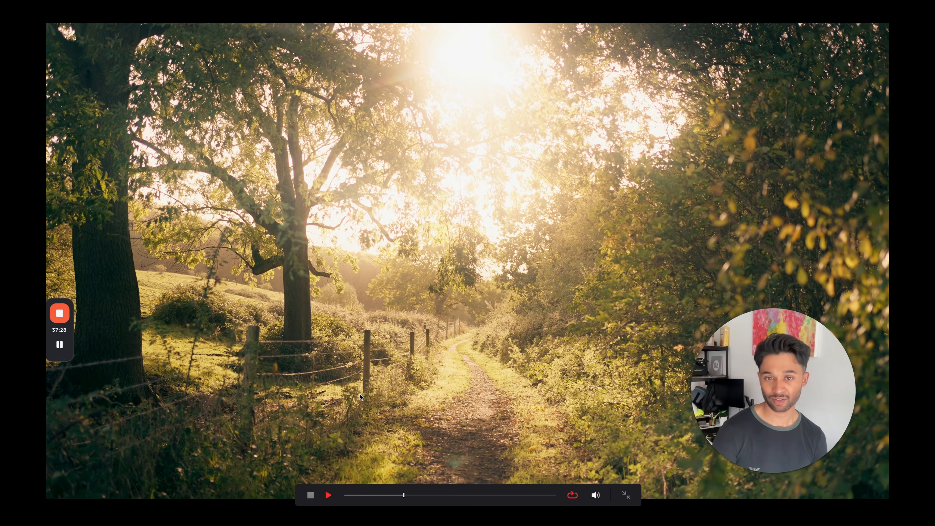
pyautogui.press('Escape')
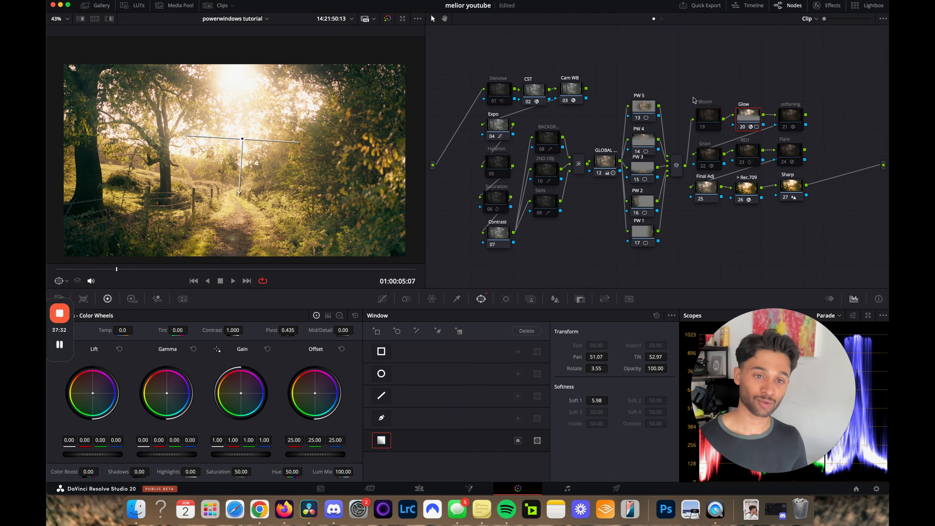
# Enable the Halation node, turn off the Glow node, and compare the halation on the forest clip in full screen.
pyautogui.click(490, 177)
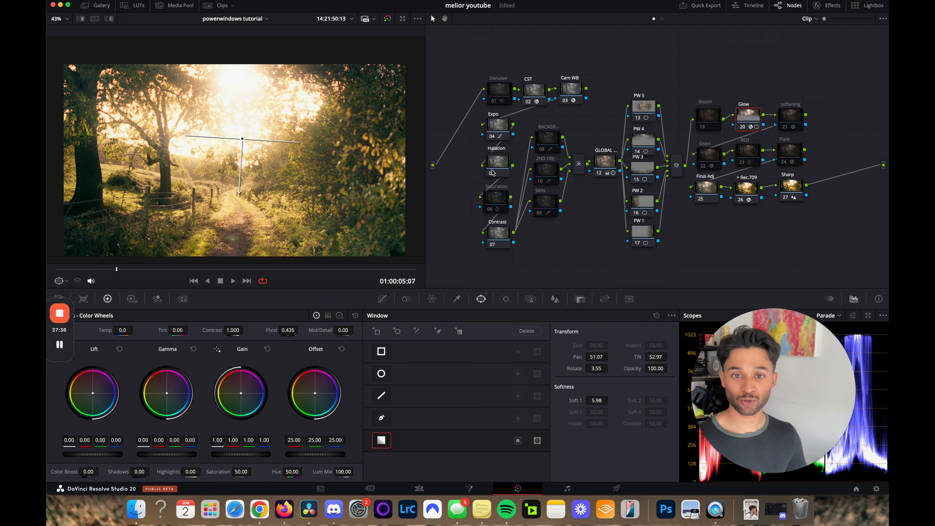
pyautogui.click(744, 128)
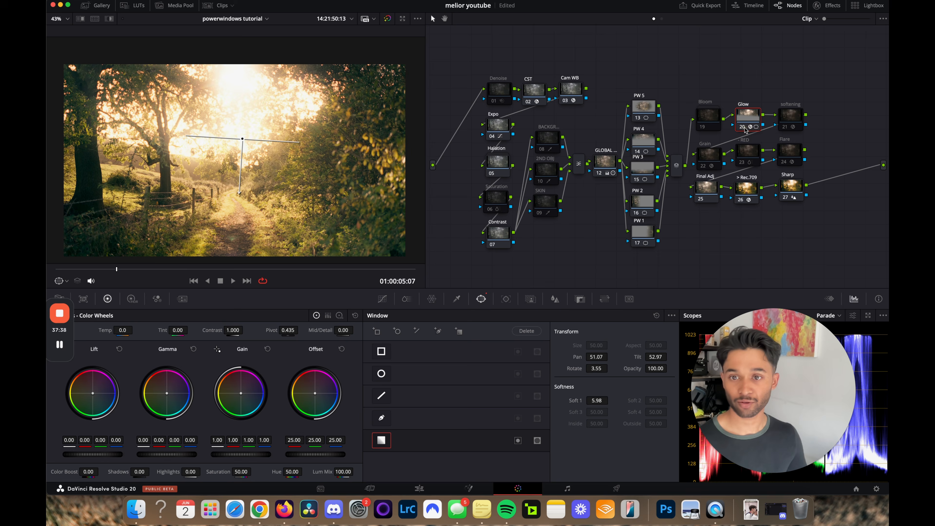
pyautogui.press('super+f')
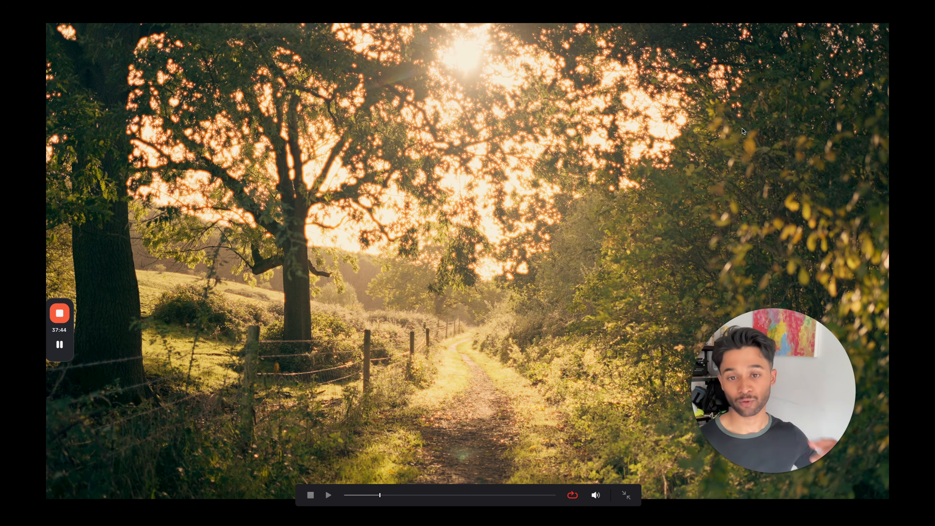
pyautogui.press('super+f')
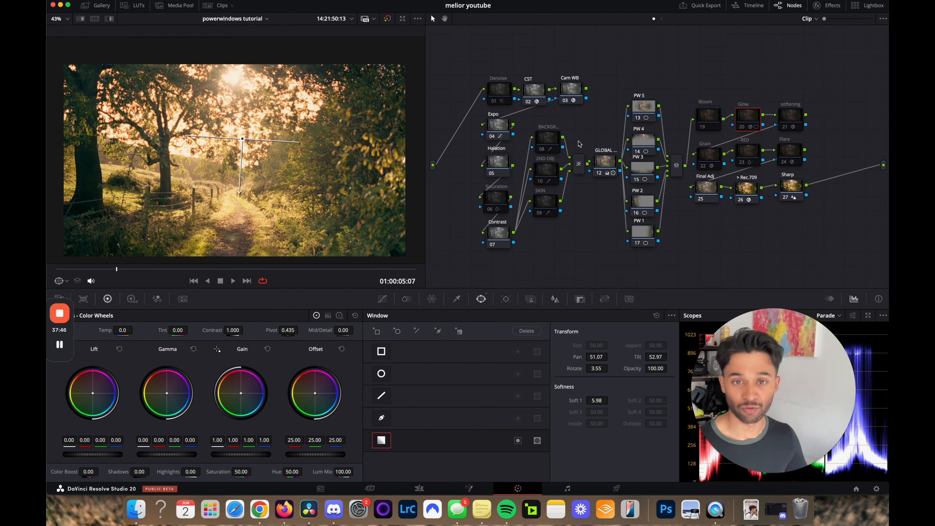
pyautogui.press('super+f')
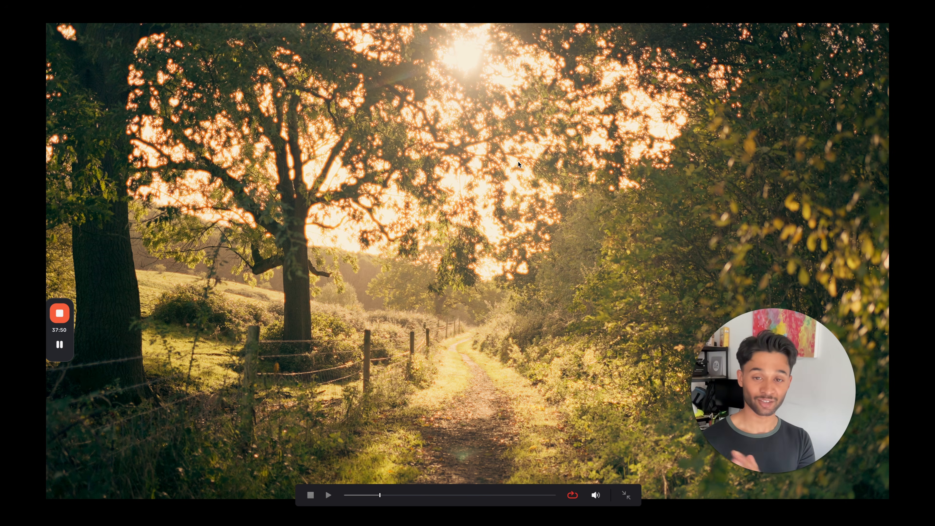
pyautogui.press('super+f')
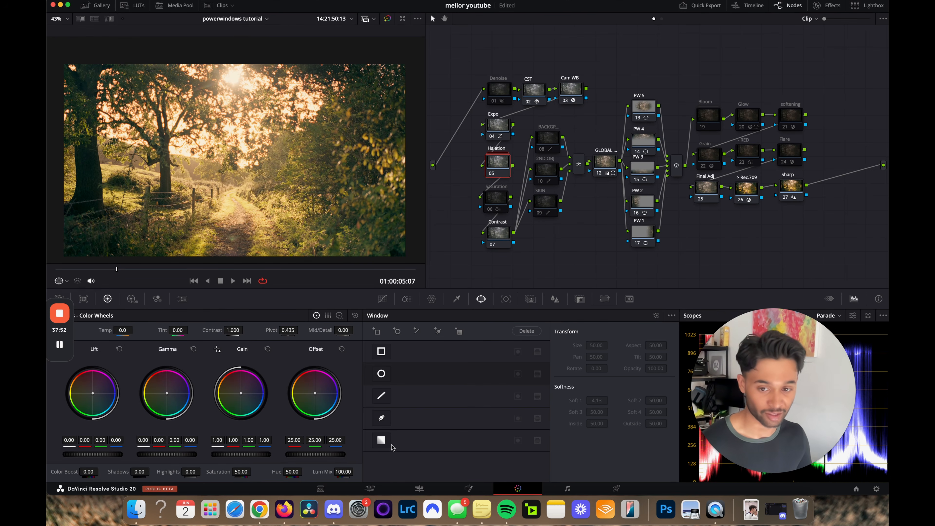
# Add a gradient window to the Halation node at about pan 52.32, tilt 57.03, rotation 1.13 and softness 9.34, and check it in full screen.
pyautogui.click(382, 441)
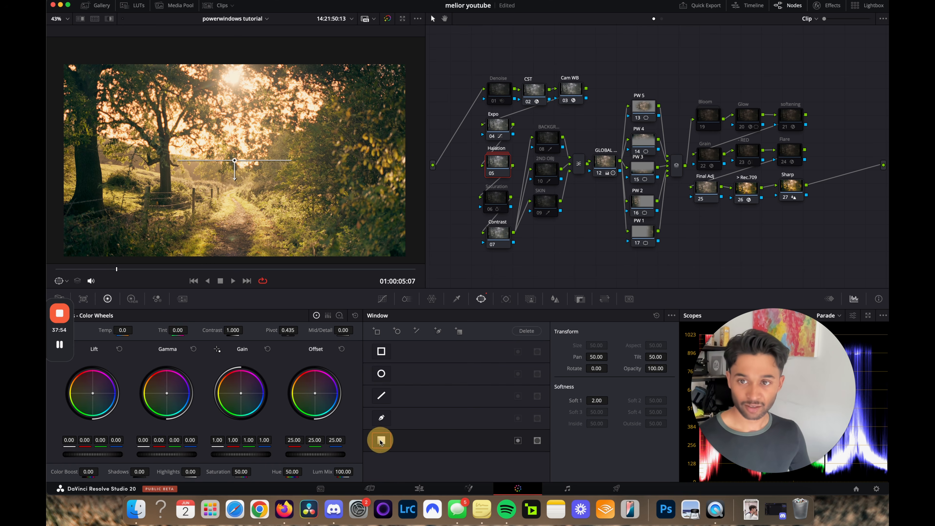
pyautogui.moveTo(235, 159); pyautogui.dragTo(254, 110)
pyautogui.press('super+f')
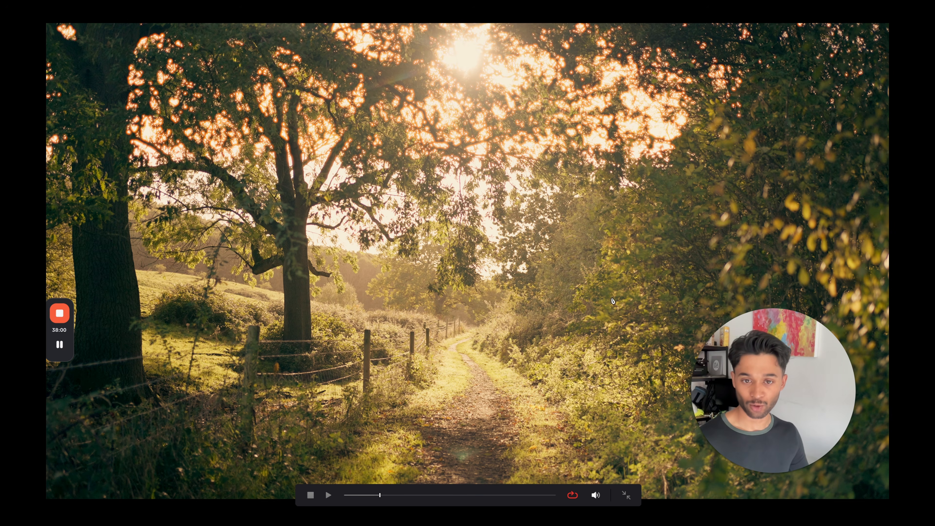
pyautogui.press('super+f')
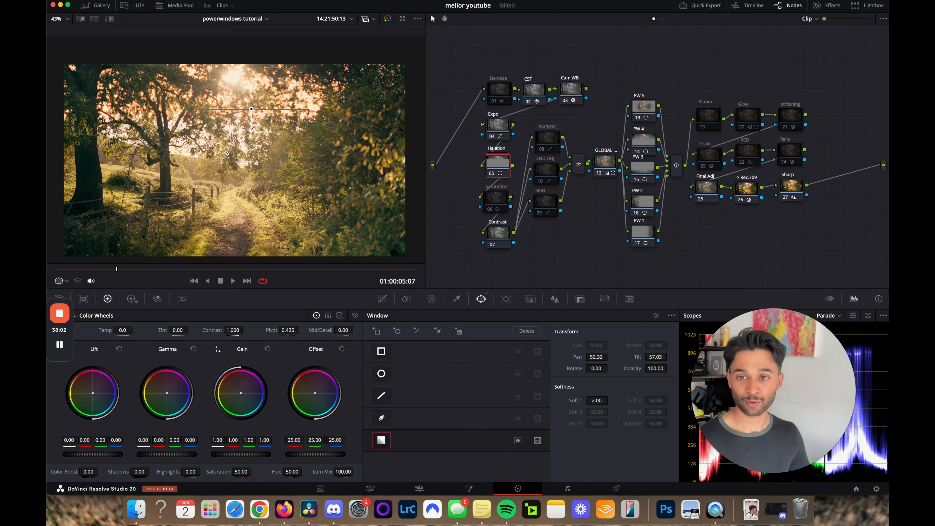
pyautogui.moveTo(251, 130); pyautogui.dragTo(250, 192)
pyautogui.press('super+f')
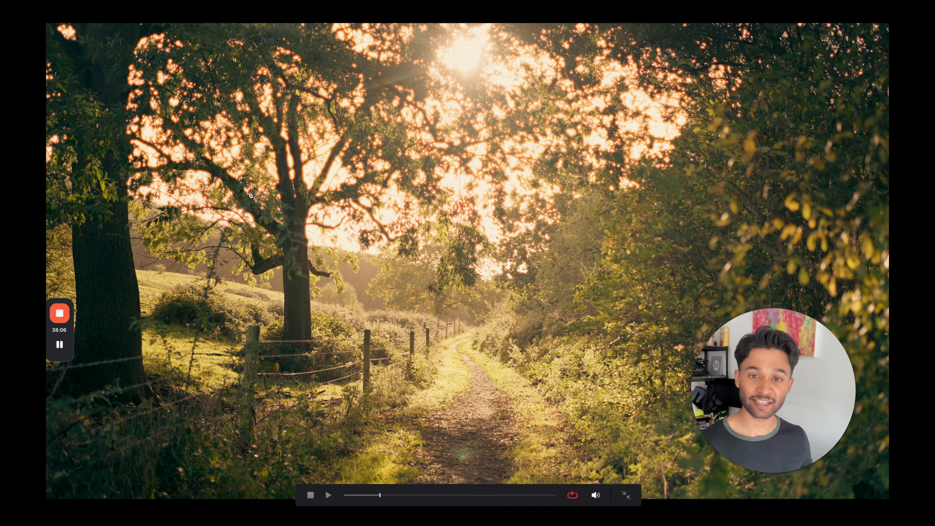
pyautogui.press('super+f')
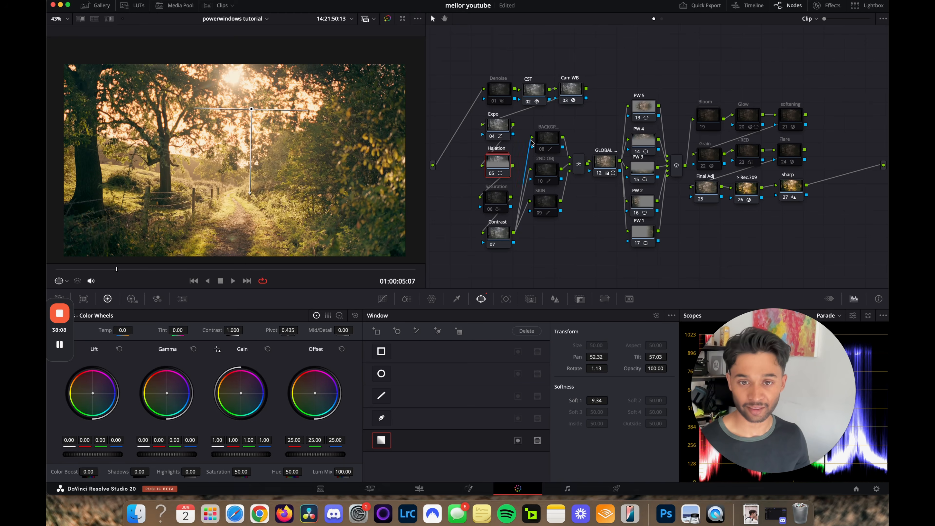
# Turn the Glow node back on and set its Glow effect's gain to 0.326, spread to 0.837 and gamma to 1.633.
pyautogui.click(741, 126)
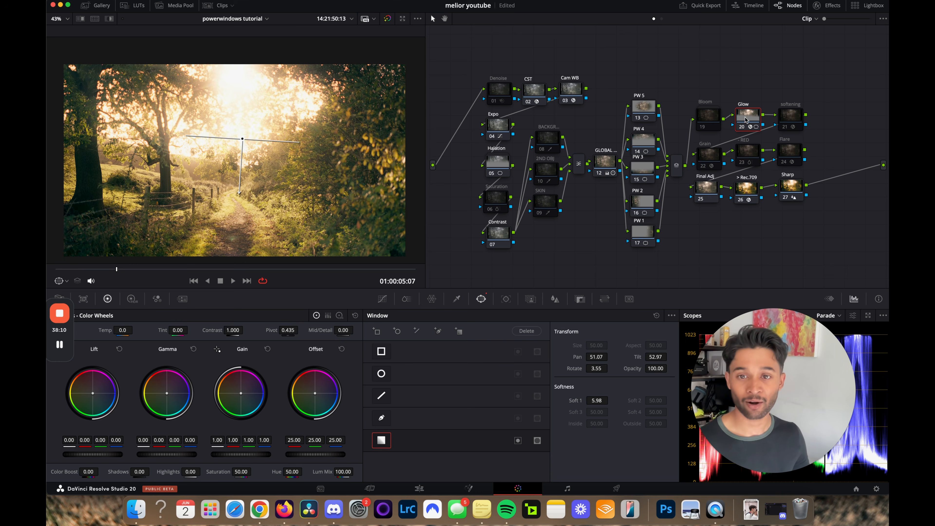
pyautogui.click(827, 5)
pyautogui.moveTo(795, 186)
pyautogui.mouseDown()
pyautogui.moveTo(776, 188)
pyautogui.moveTo(786, 189)
pyautogui.mouseUp()
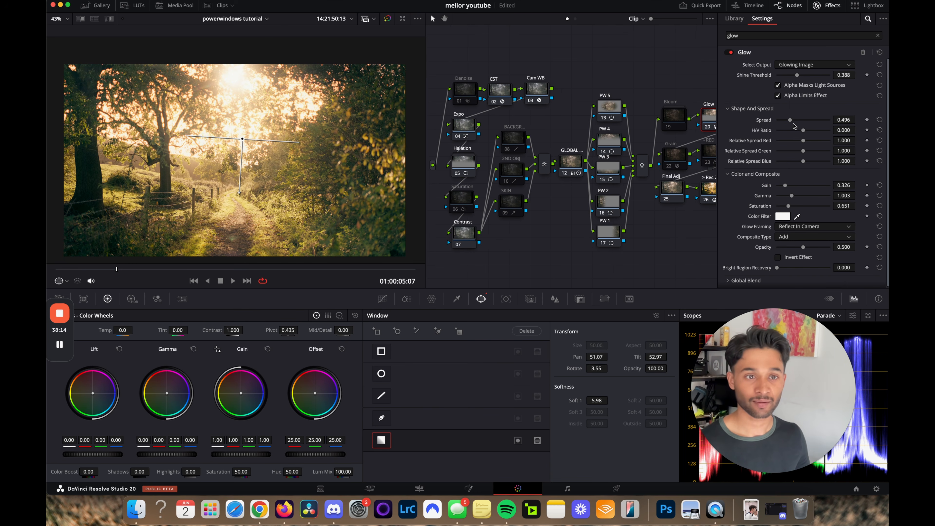
pyautogui.moveTo(790, 119); pyautogui.dragTo(799, 119)
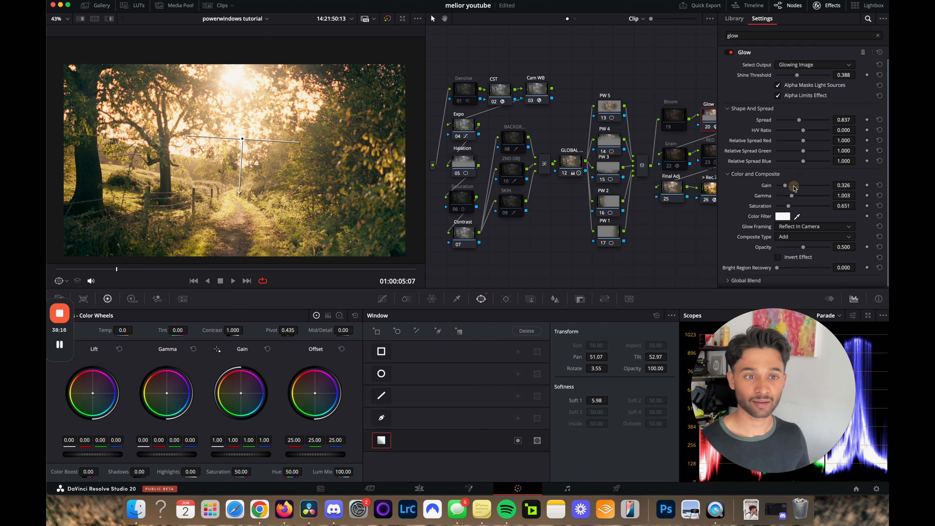
pyautogui.moveTo(791, 195); pyautogui.dragTo(814, 193)
# Play the forest clip in full screen to review the adjusted glow and close the effect settings.
pyautogui.press('super+f')
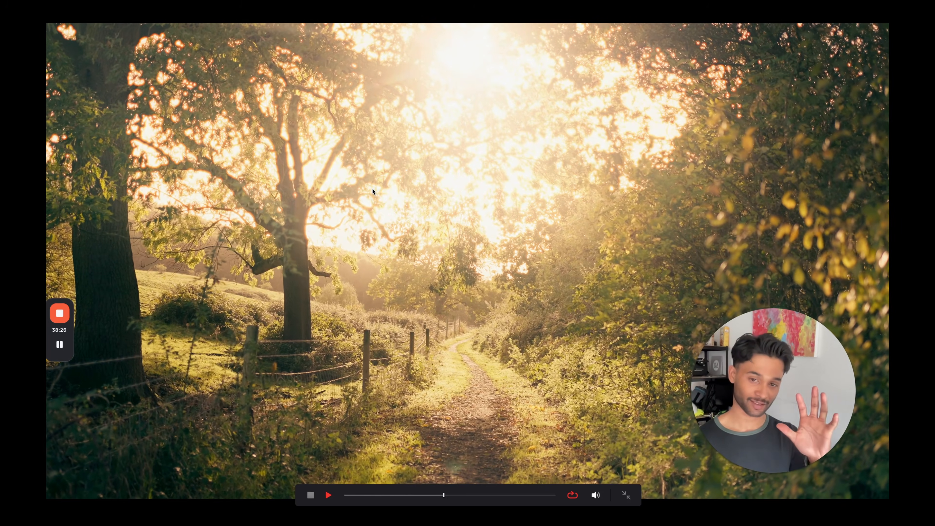
pyautogui.press('Escape')
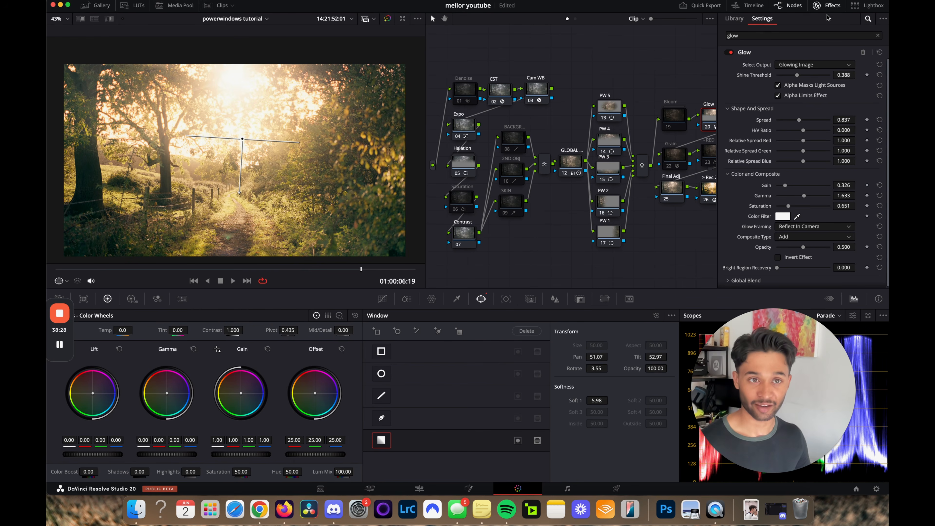
pyautogui.click(827, 6)
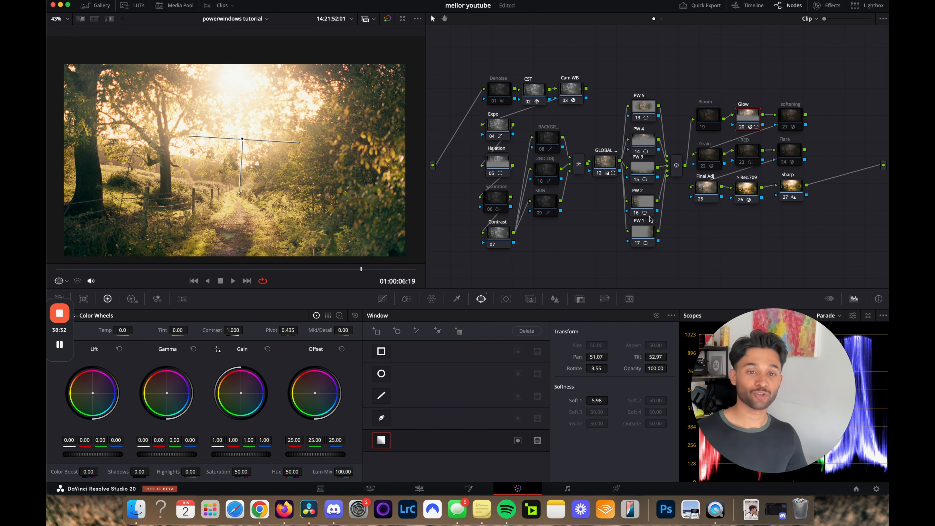
# Review the gradient windows on the PW 1, PW 2, PW 3, PW 4 and Glow nodes.
pyautogui.click(644, 230)
pyautogui.click(638, 203)
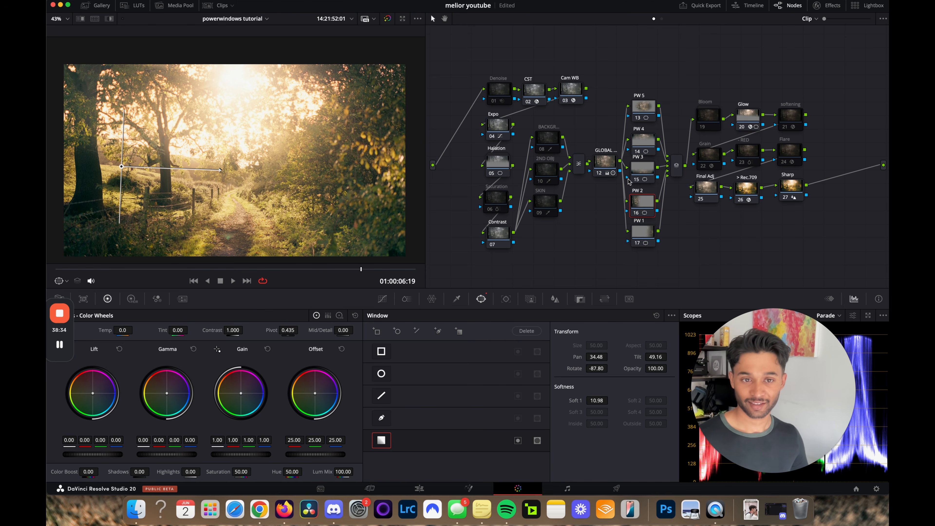
pyautogui.click(640, 175)
pyautogui.click(644, 138)
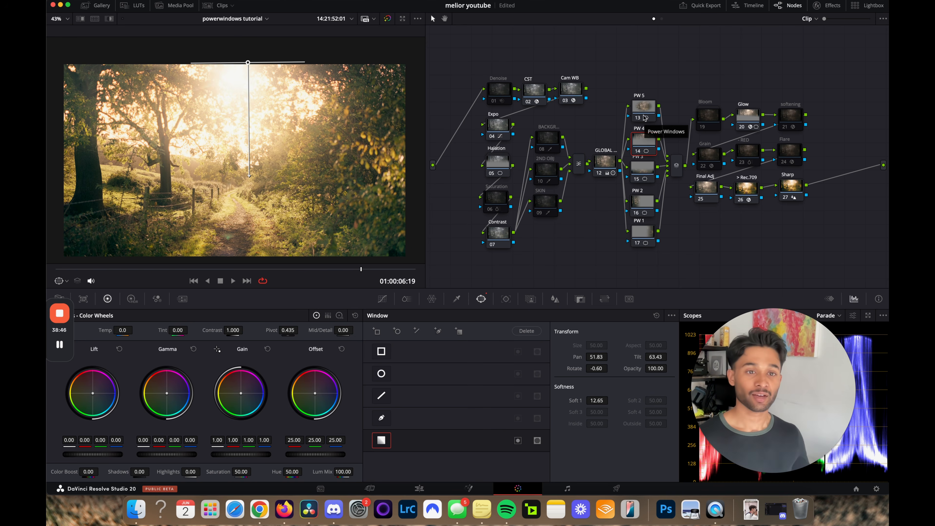
pyautogui.click(745, 117)
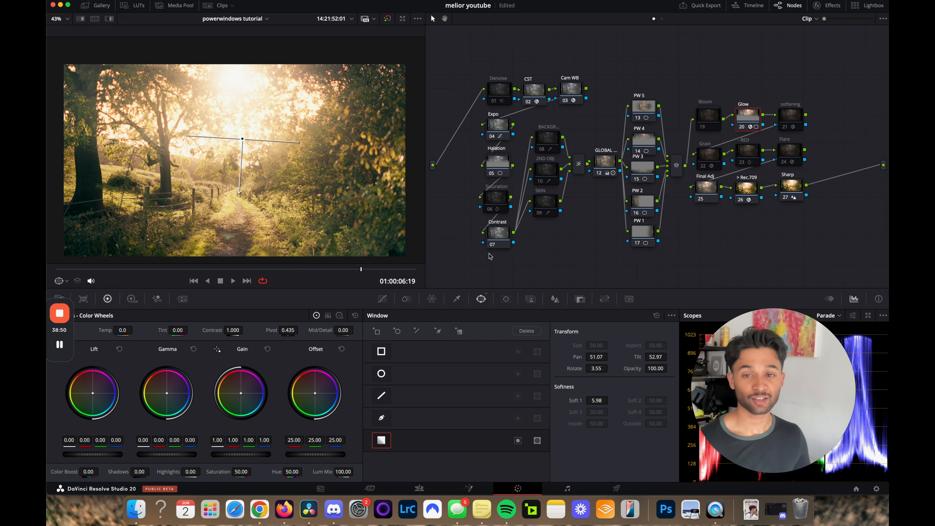
# Show the clip thumbnails and open clip 07 of the blue car on the forest road.
pyautogui.click(230, 6)
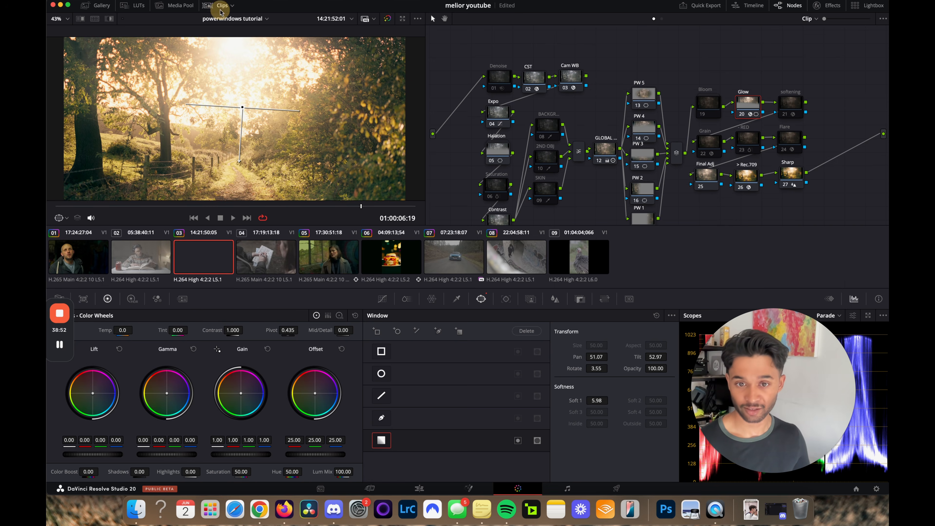
pyautogui.click(458, 269)
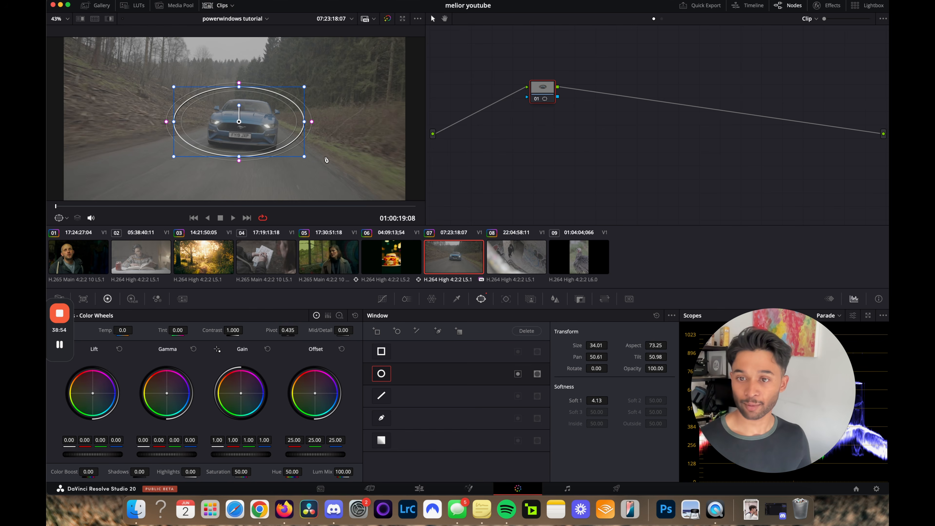
pyautogui.scroll(-3, 254, 112)
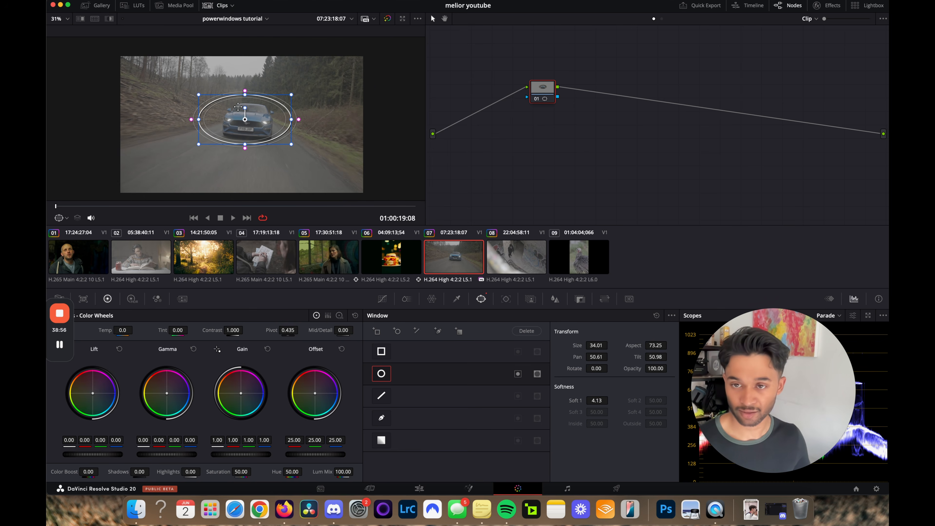
pyautogui.scroll(1, 232, 128)
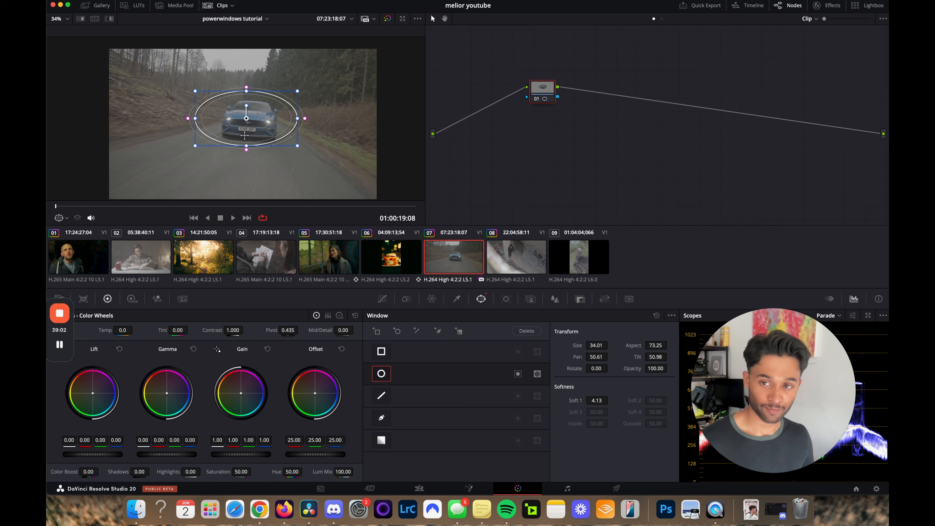
pyautogui.scroll(-1, 245, 135)
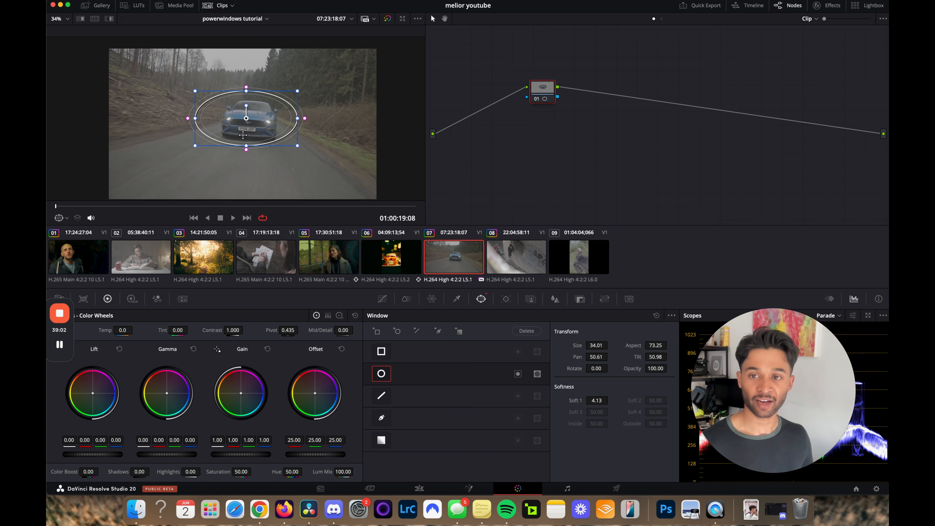
# Apply the Narrative v1 PowerGrade from the gallery to the car clip and close the gallery.
pyautogui.click(96, 5)
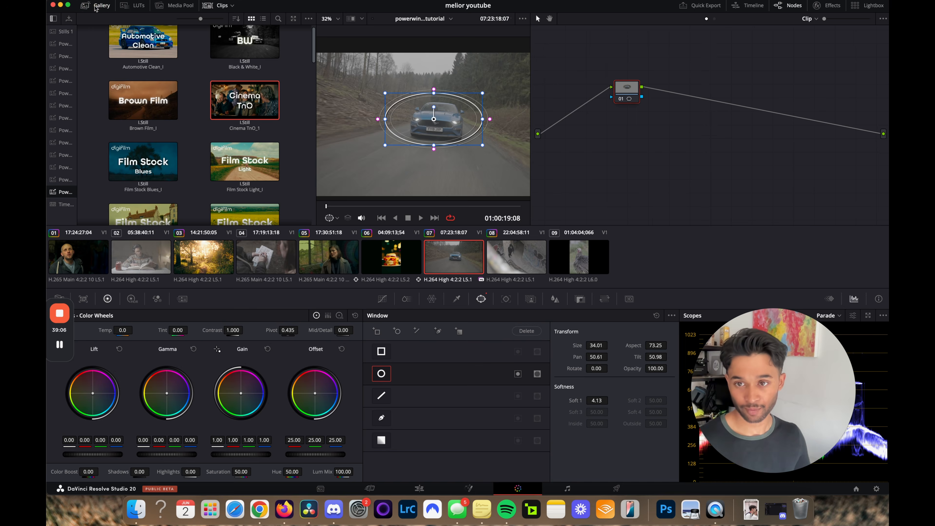
pyautogui.scroll(-5, 156, 144)
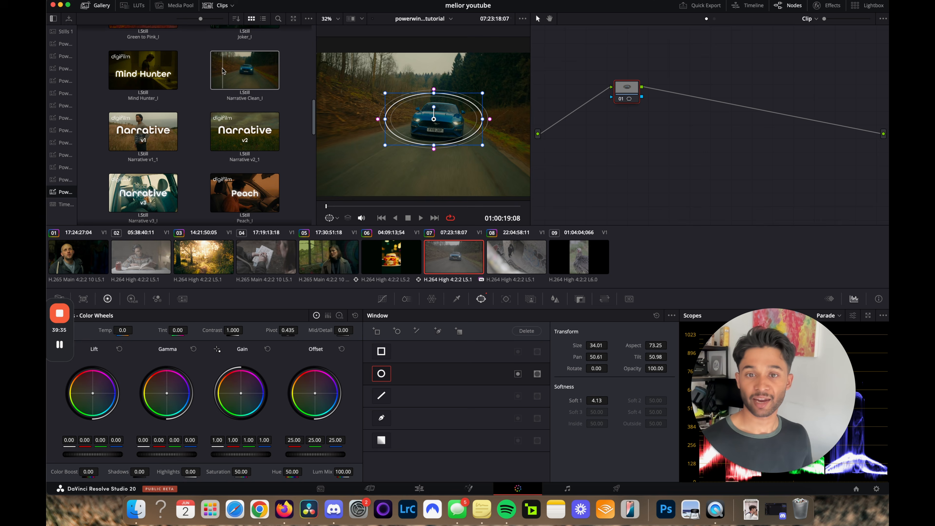
pyautogui.rightClick(139, 148)
pyautogui.click(145, 158)
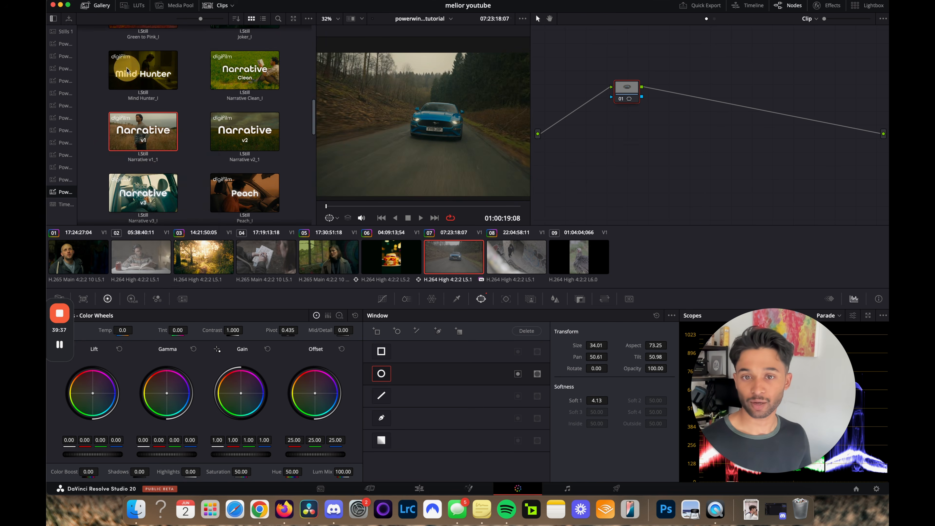
pyautogui.click(99, 6)
# Play the car clip in full screen and compare it with the grade bypassed and on.
pyautogui.press('super+f')
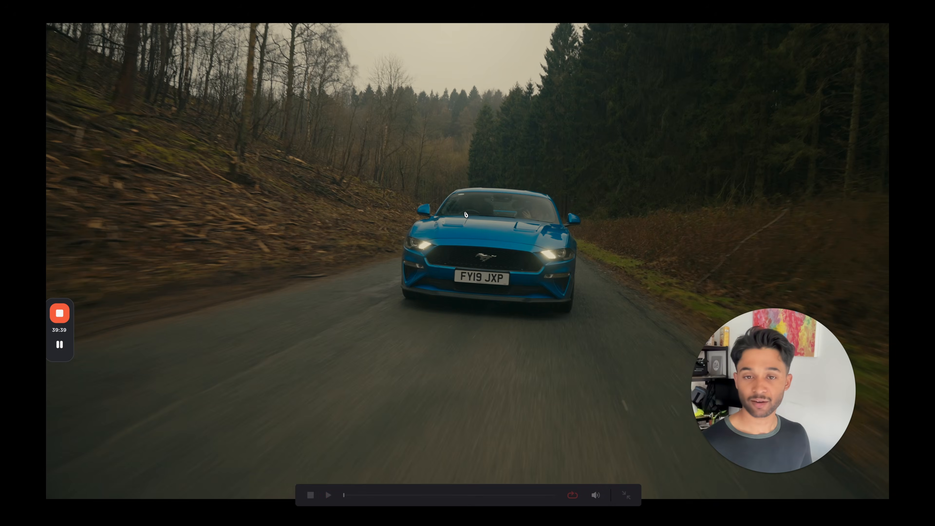
pyautogui.press('space')
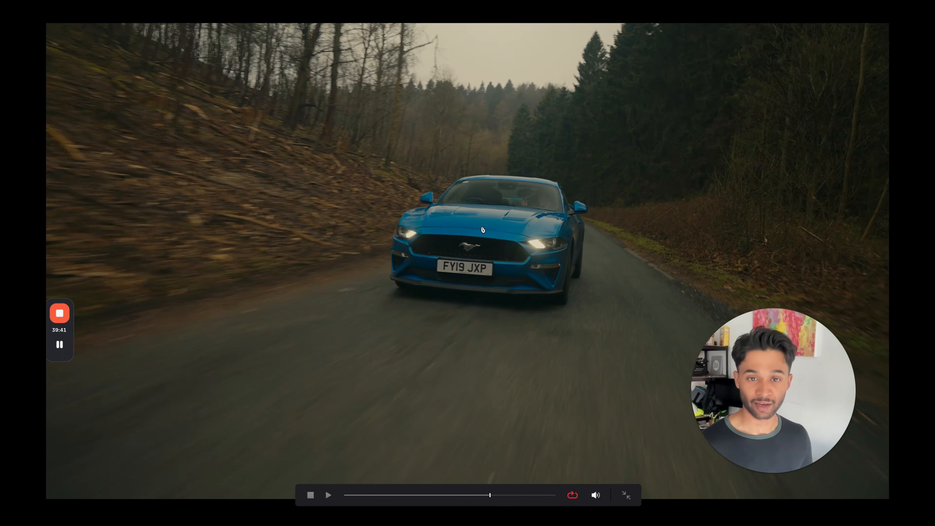
pyautogui.hotkey('shift', 'd')
pyautogui.hotkey('shift', 'd')
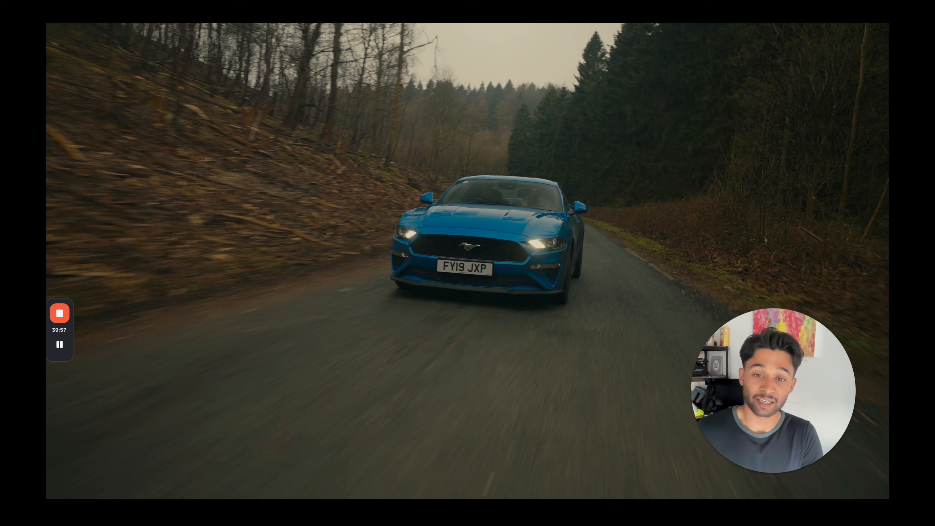
pyautogui.press('Escape')
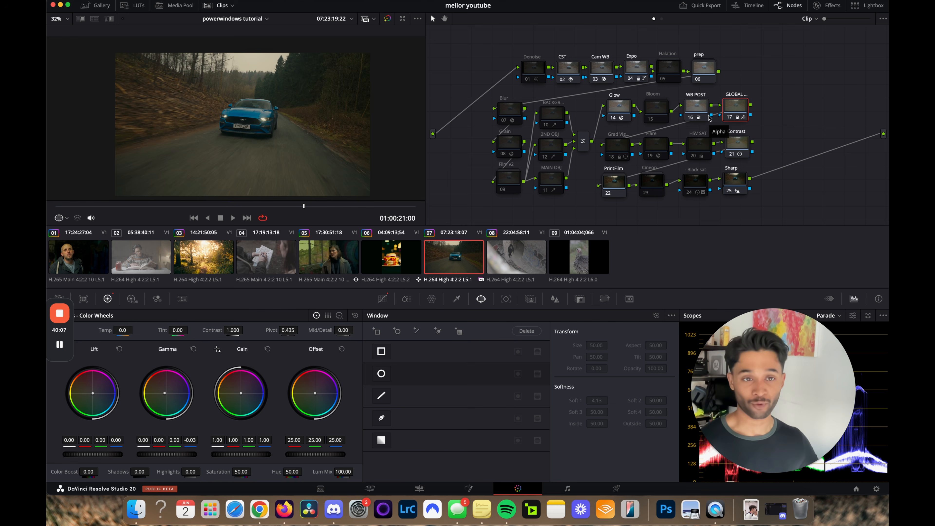
# Add a serial node after the GLOBAL node in the car clip's node tree.
pyautogui.hotkey('alt', 's')
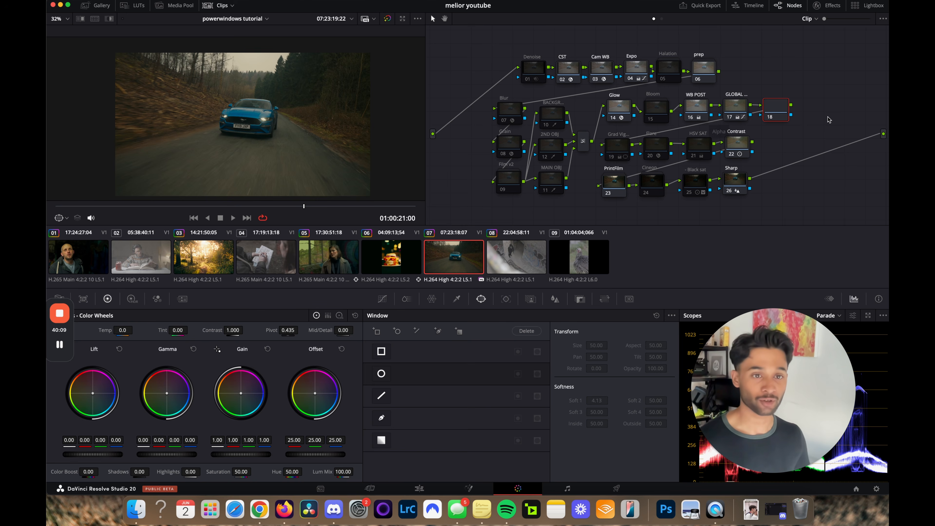
pyautogui.scroll(6, 298, 109)
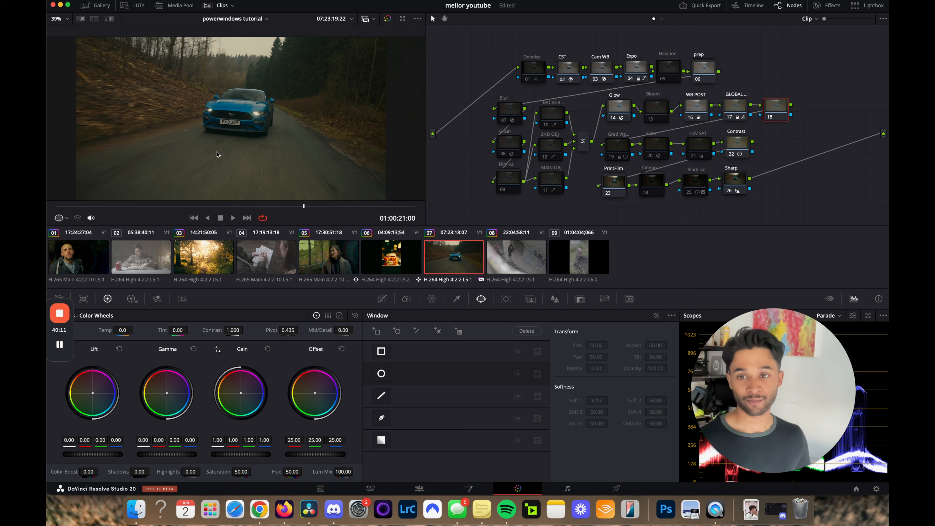
pyautogui.scroll(2, 299, 110)
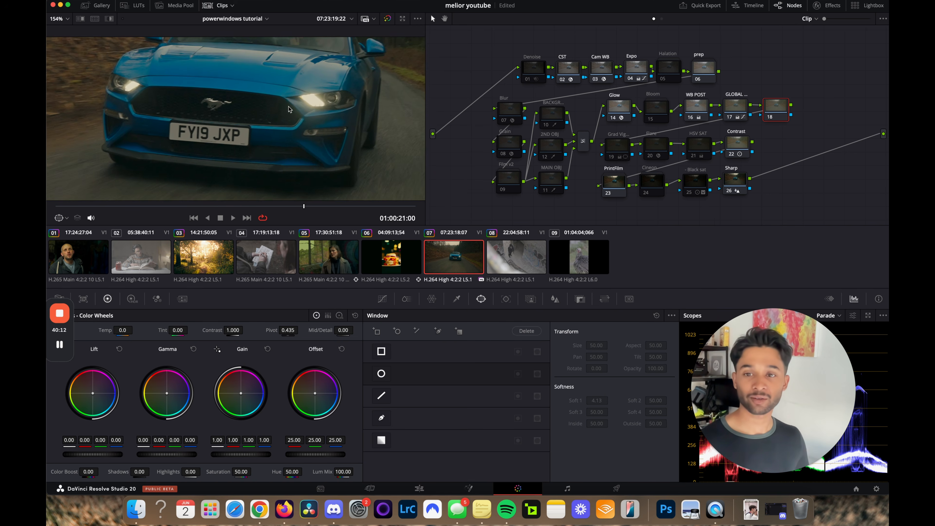
# Draw a four-point curve window around the car's number plate on the new node.
pyautogui.scroll(1, 289, 110)
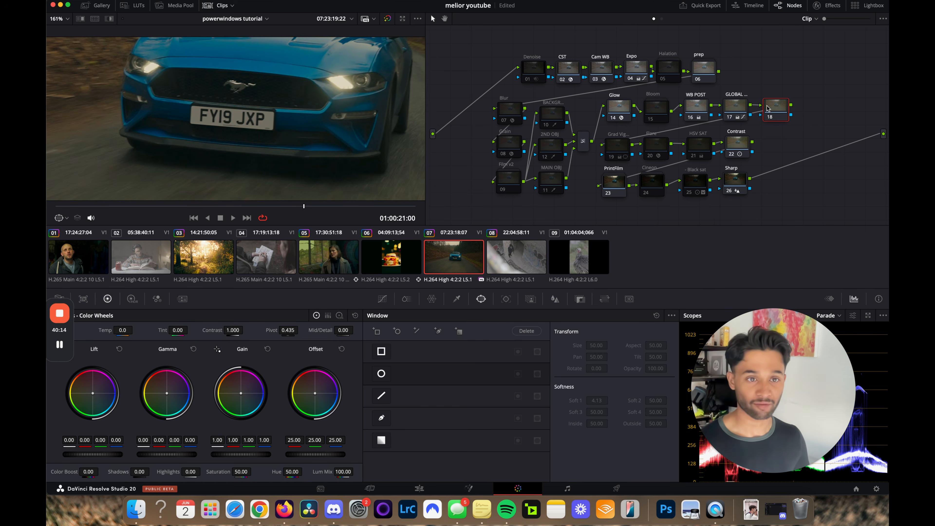
pyautogui.click(481, 301)
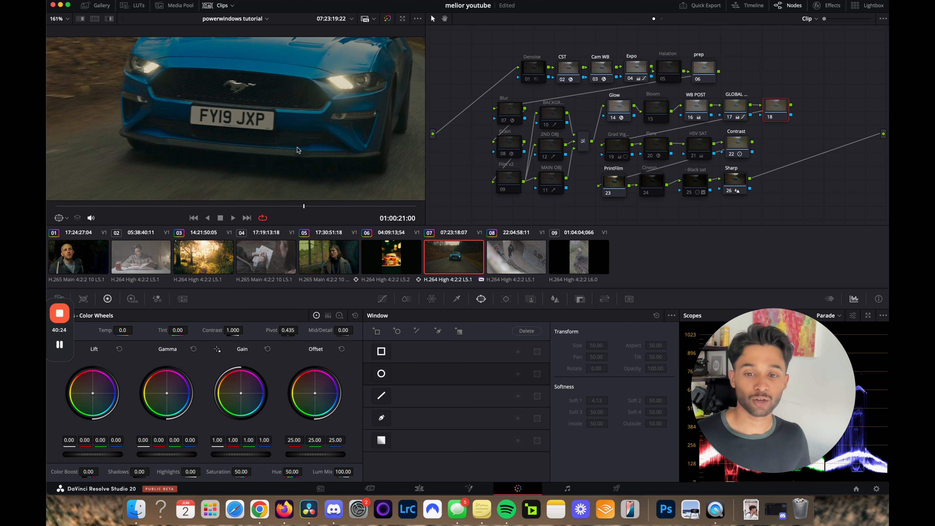
pyautogui.click(381, 418)
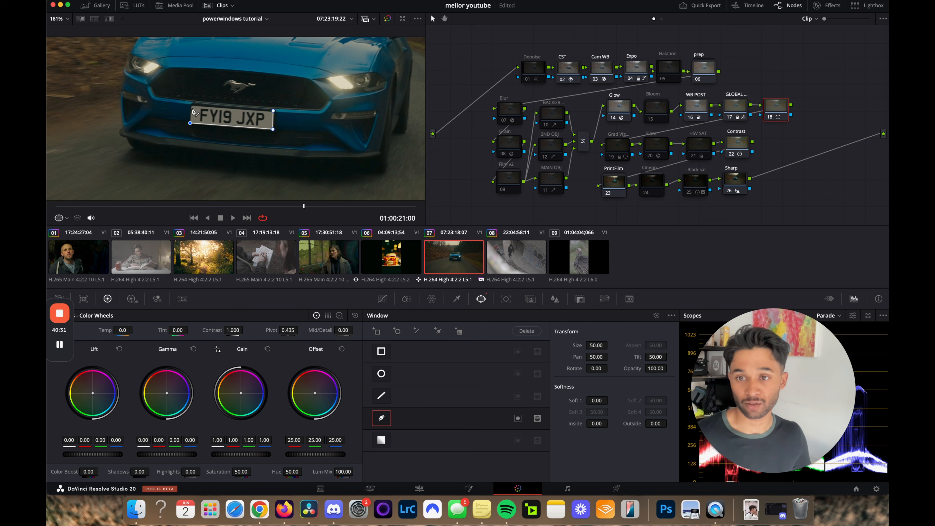
pyautogui.click(273, 111)
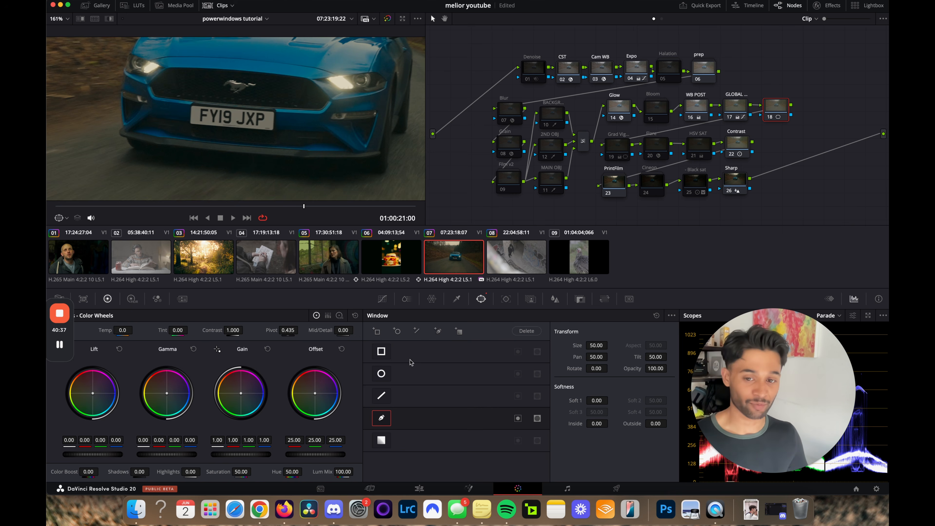
# Try fitting a linear window to the car's number plate by pulling its corners in to the plate's edges.
pyautogui.click(381, 351)
pyautogui.scroll(-5, 297, 118)
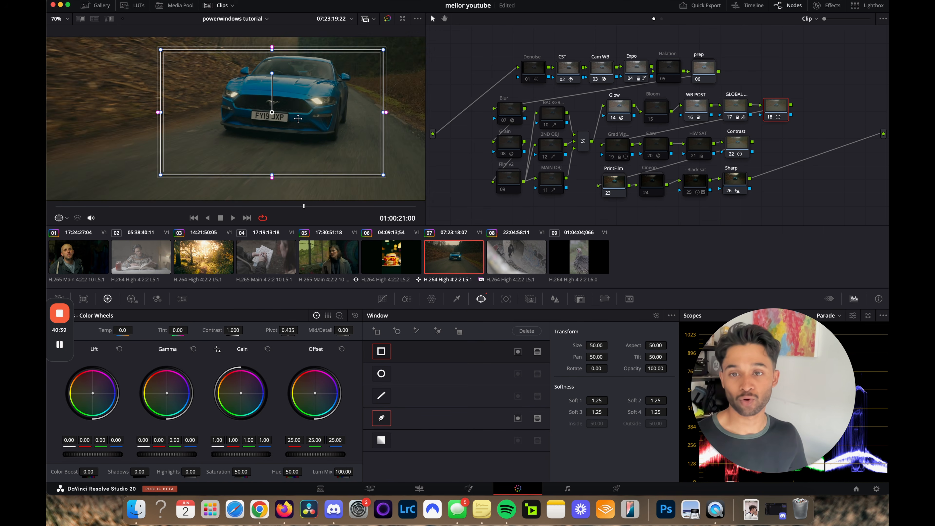
pyautogui.scroll(-2, 297, 118)
pyautogui.moveTo(387, 39); pyautogui.dragTo(286, 105)
pyautogui.moveTo(385, 169); pyautogui.dragTo(285, 115)
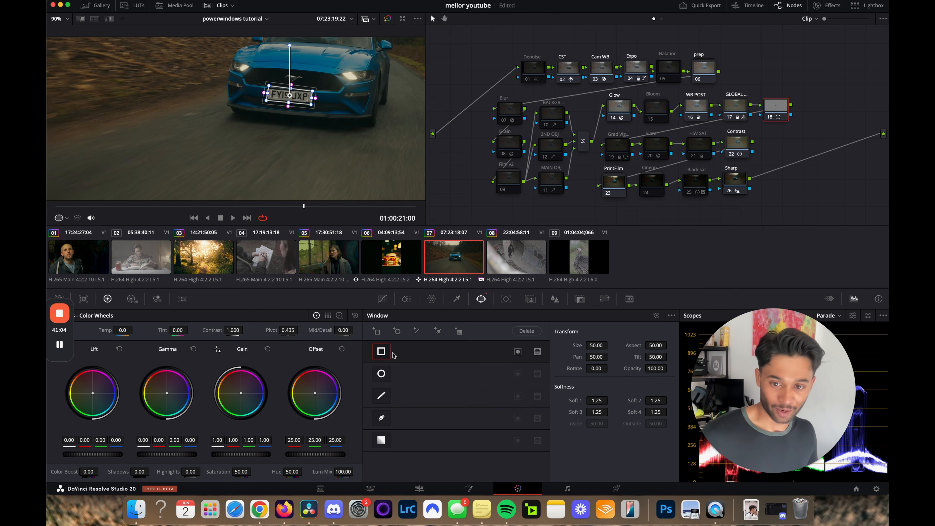
# Swap to a curve window, try to delete it, and reset all windows on the node.
pyautogui.click(394, 422)
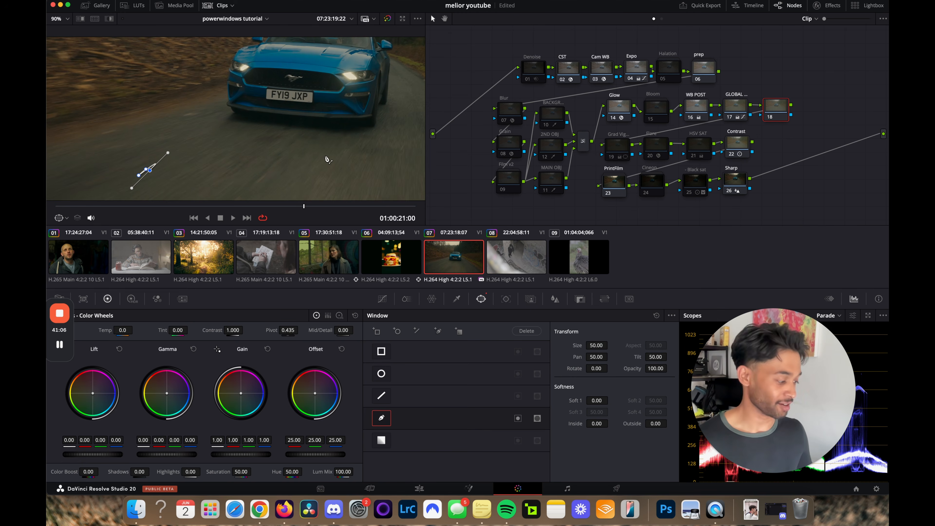
pyautogui.click(533, 332)
pyautogui.click(539, 288)
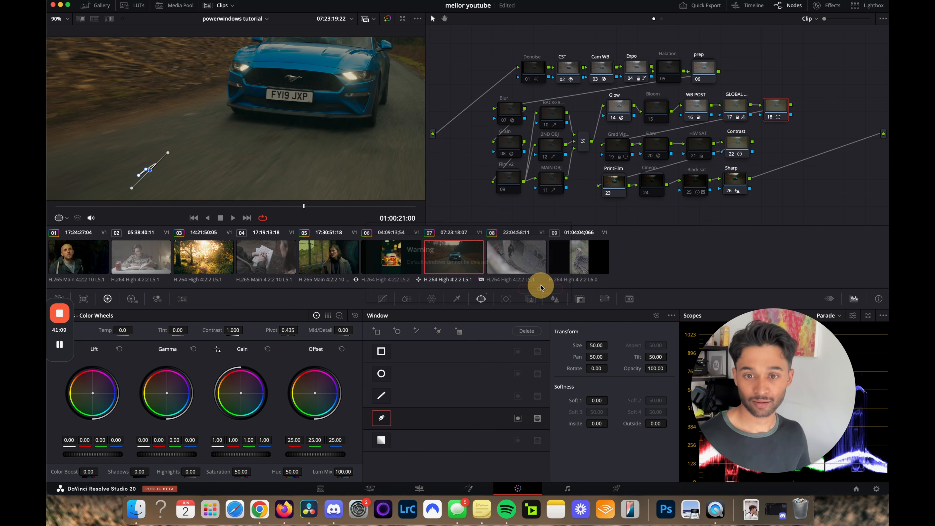
pyautogui.click(659, 316)
# Draw a closed four-point curve window tightly around the car's number plate and adjust its upper-left point.
pyautogui.scroll(8, 296, 85)
pyautogui.moveTo(240, 114); pyautogui.dragTo(217, 118)
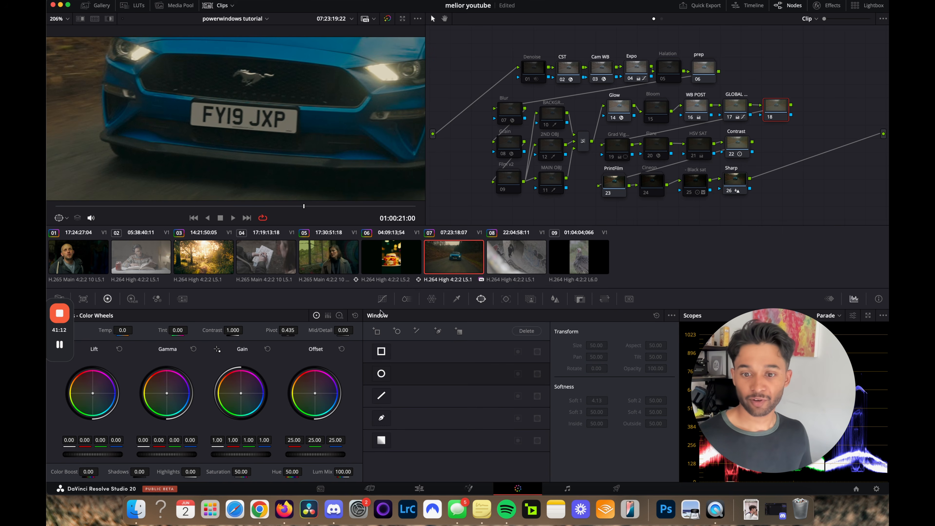
pyautogui.click(388, 423)
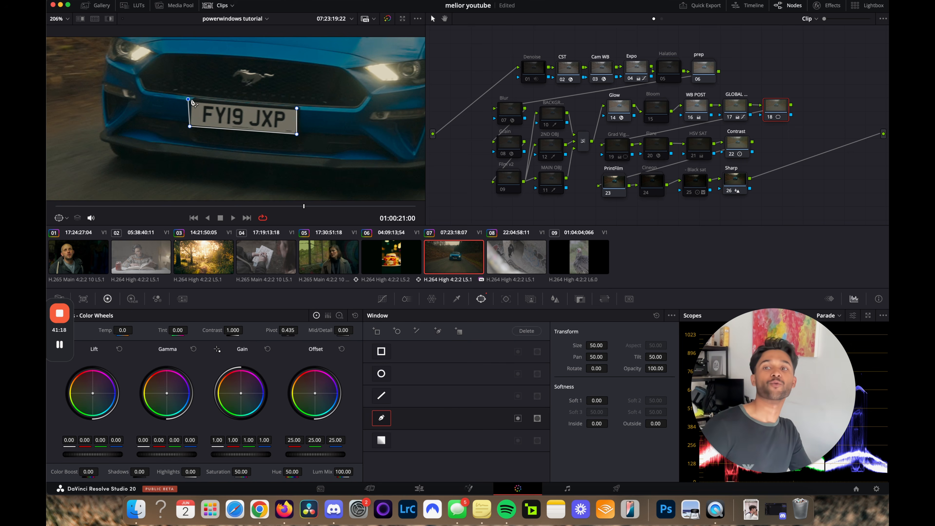
pyautogui.click(297, 110)
pyautogui.moveTo(197, 99); pyautogui.dragTo(193, 100)
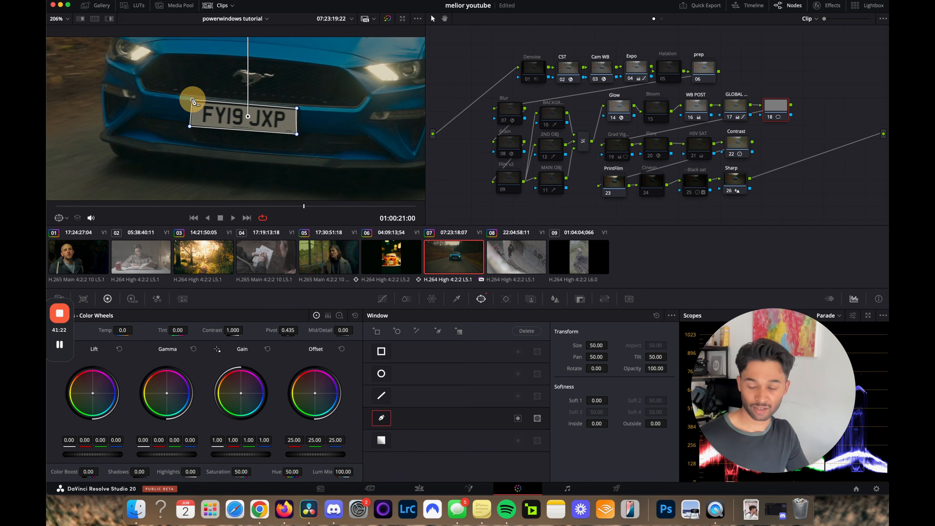
# Set the plate window's outside softness to 0.74 and check the selection with the highlight view.
pyautogui.hotkey('shift', 'h')
pyautogui.hotkey('shift', 'h')
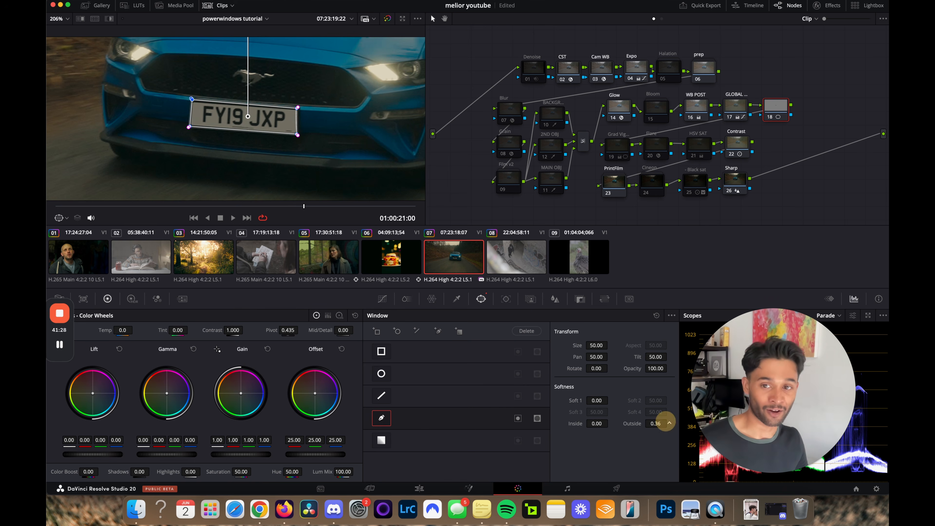
pyautogui.moveTo(665, 423); pyautogui.dragTo(665, 424)
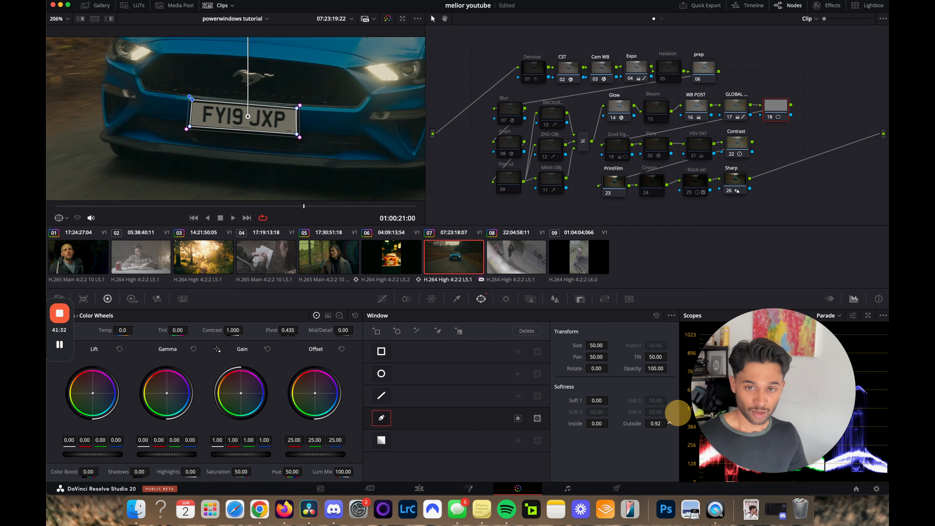
pyautogui.moveTo(679, 411); pyautogui.dragTo(671, 415)
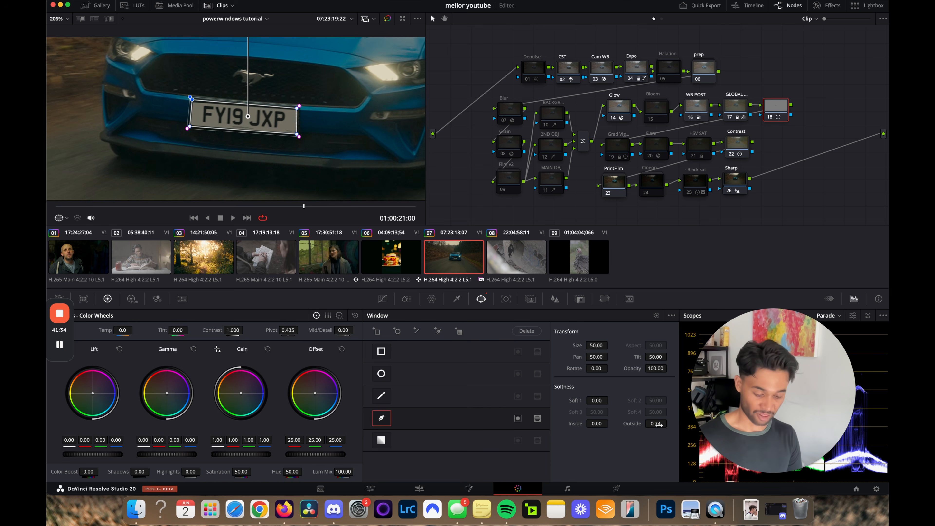
pyautogui.hotkey('shift', 'h')
pyautogui.hotkey('shift', 'h')
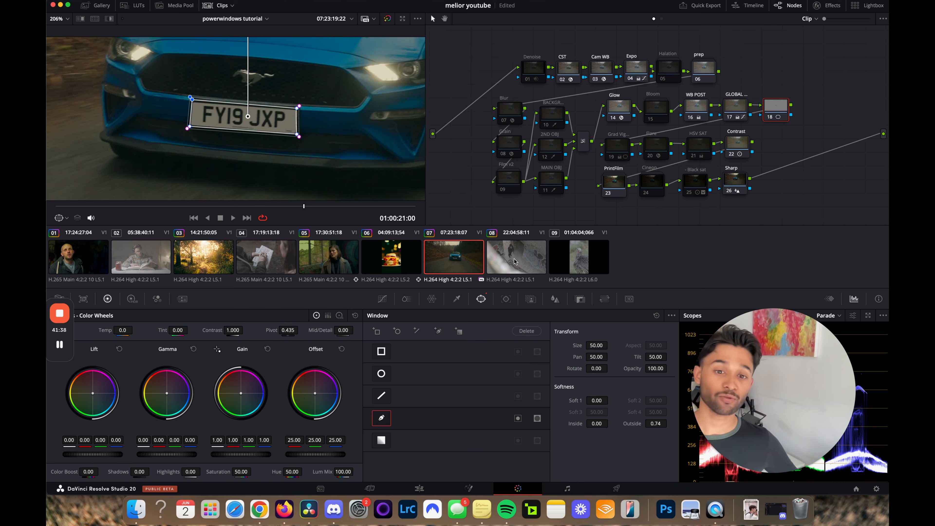
# Blur the number plate inside the window with a blur radius of 2.27 and check it in full screen.
pyautogui.click(555, 299)
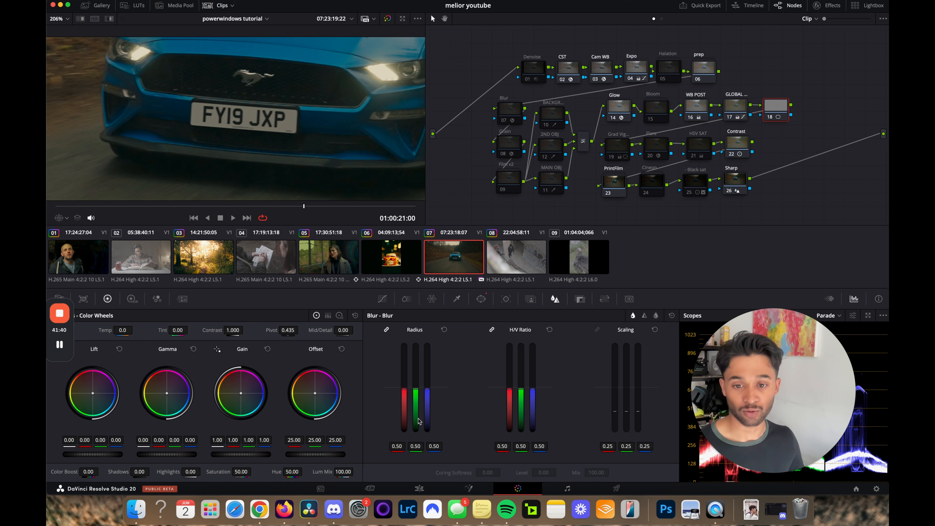
pyautogui.moveTo(429, 393); pyautogui.dragTo(428, 341)
pyautogui.press('super+f')
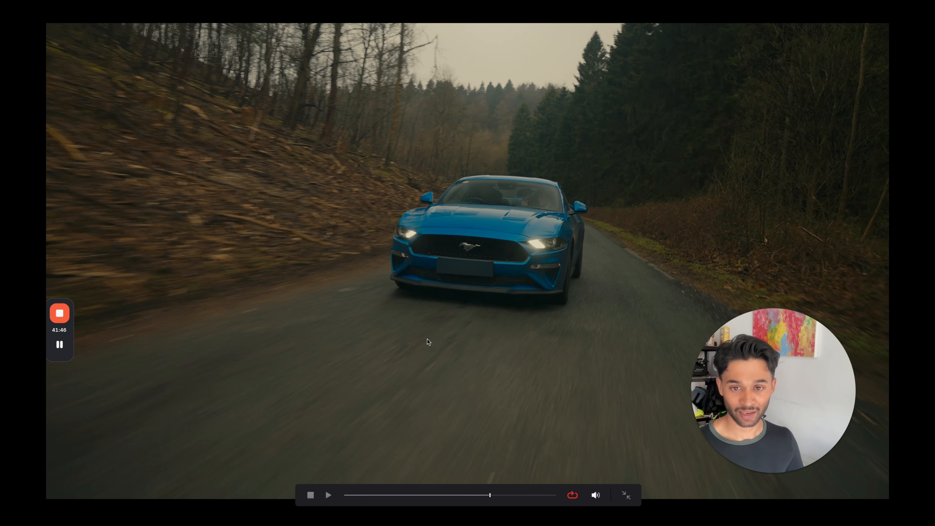
pyautogui.press('super+f')
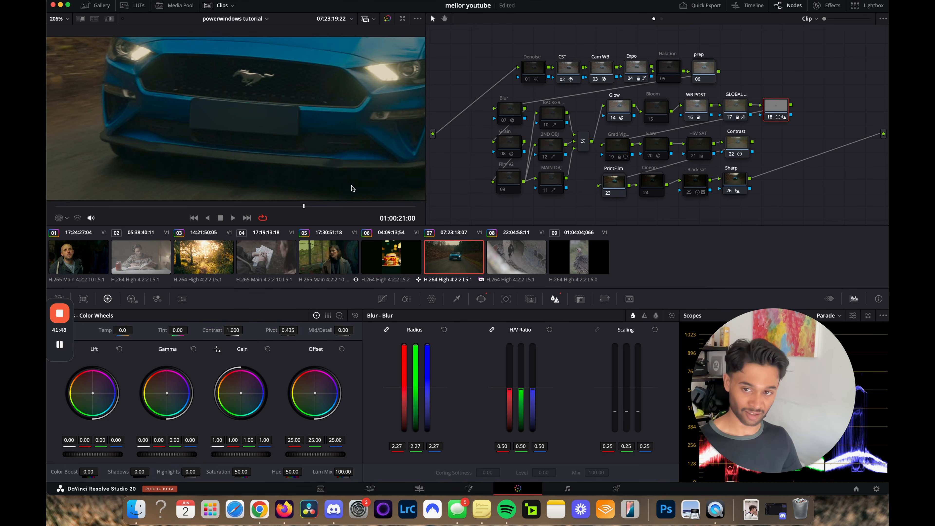
# Try a blur radius of 0.76 with lowered gain on the plate, compare in full screen, and restore the 2.27 radius.
pyautogui.moveTo(427, 345); pyautogui.dragTo(423, 367)
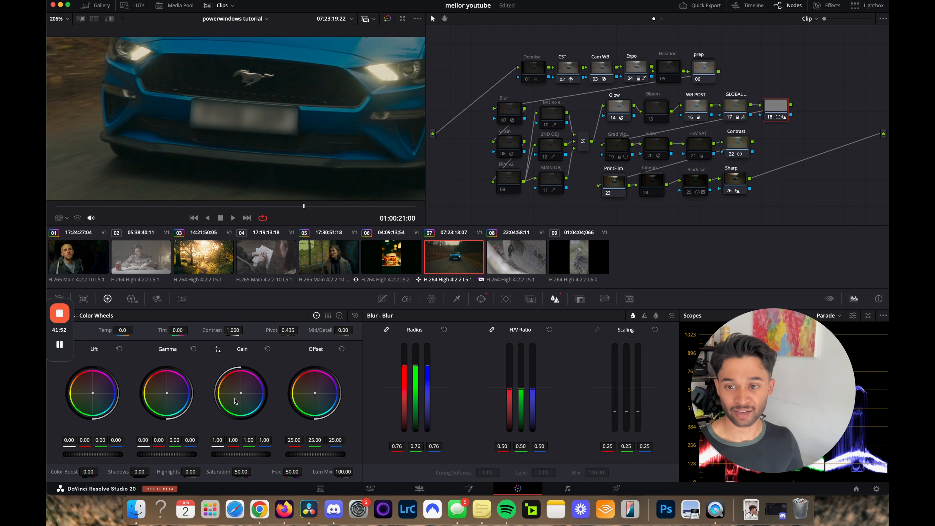
pyautogui.moveTo(258, 454); pyautogui.dragTo(144, 443)
pyautogui.press('super+f')
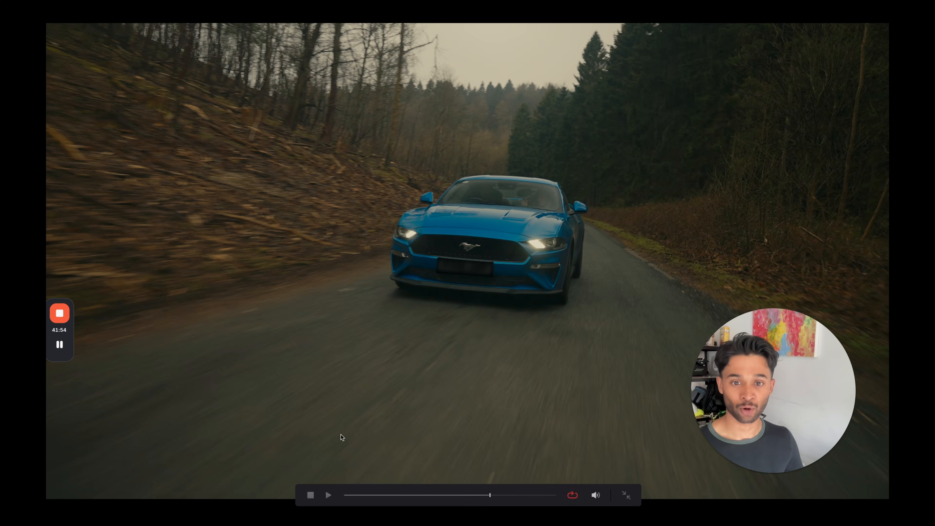
pyautogui.press('super+f')
pyautogui.press('super+f')
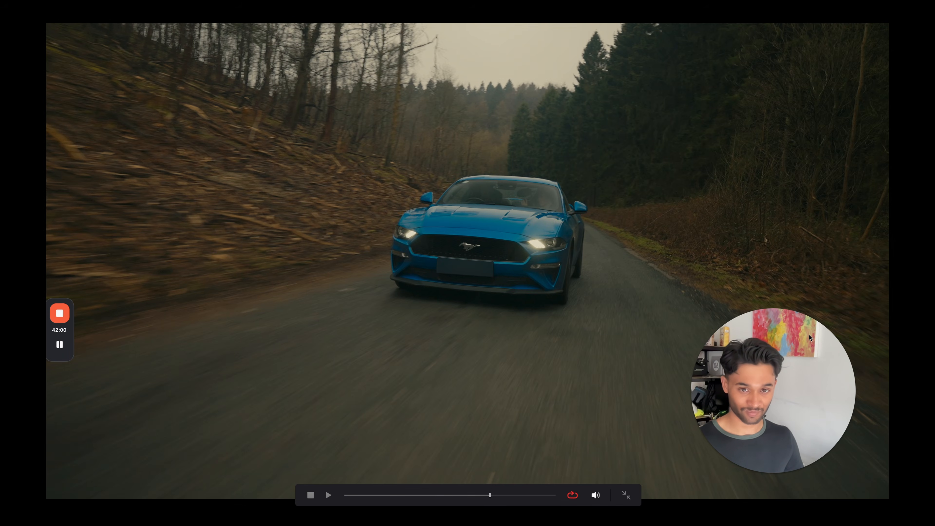
pyautogui.press('super+f')
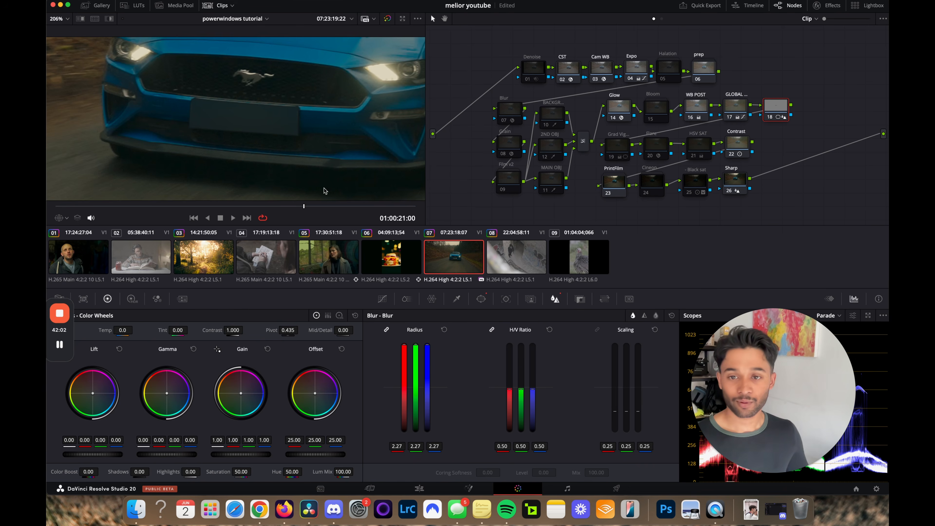
# Open the tracker for the plate window, hide the clip thumbnails and widen the viewer around the whole car.
pyautogui.click(505, 299)
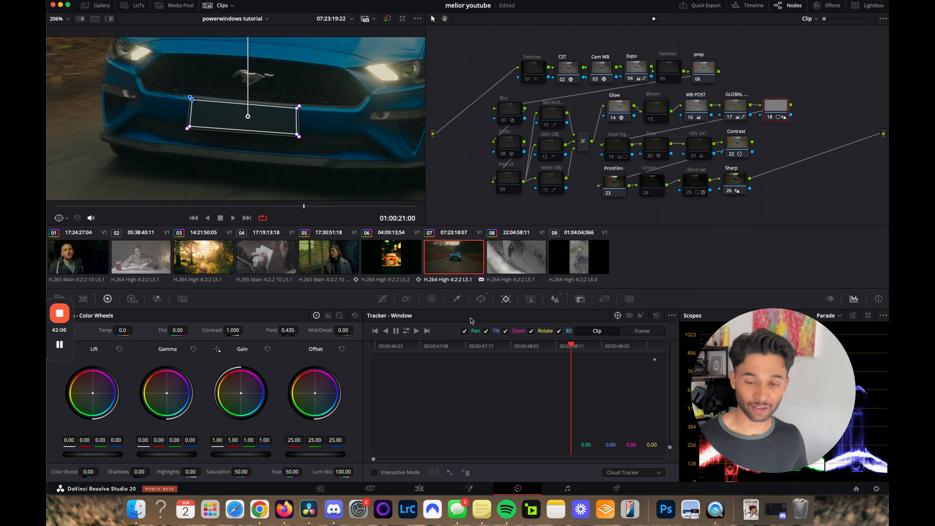
pyautogui.scroll(-10, 306, 154)
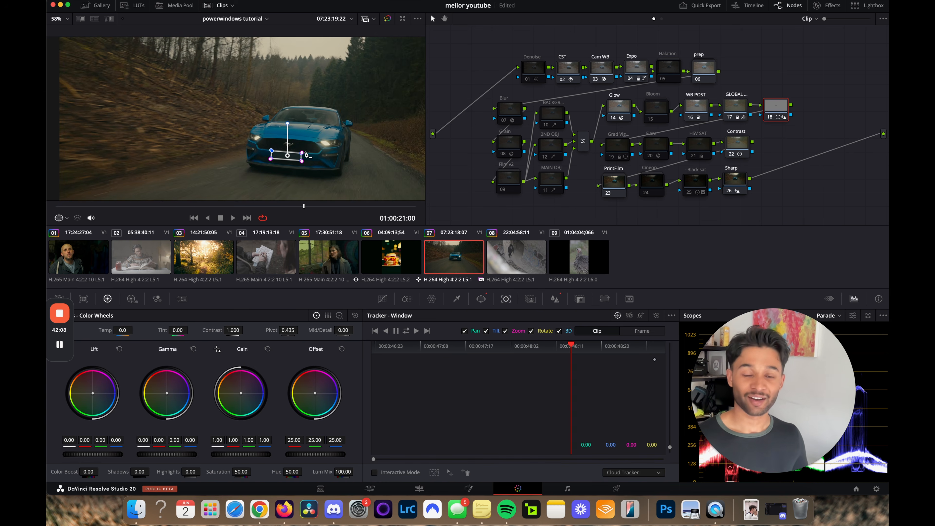
pyautogui.scroll(-1, 306, 154)
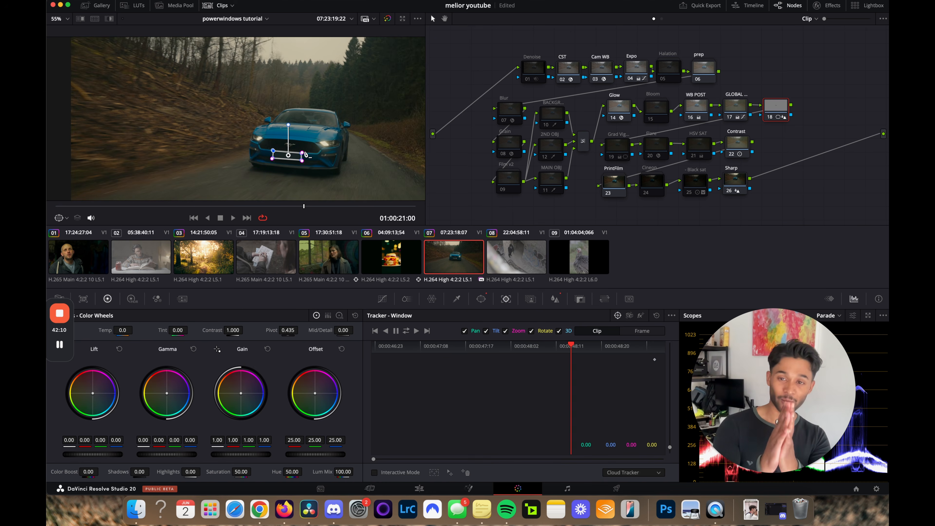
pyautogui.scroll(-5, 241, 90)
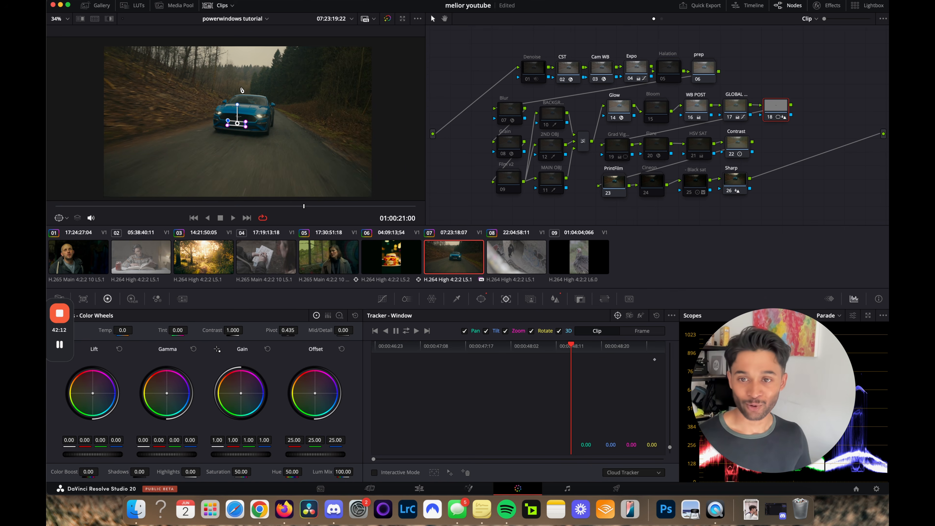
pyautogui.moveTo(249, 87); pyautogui.dragTo(252, 84)
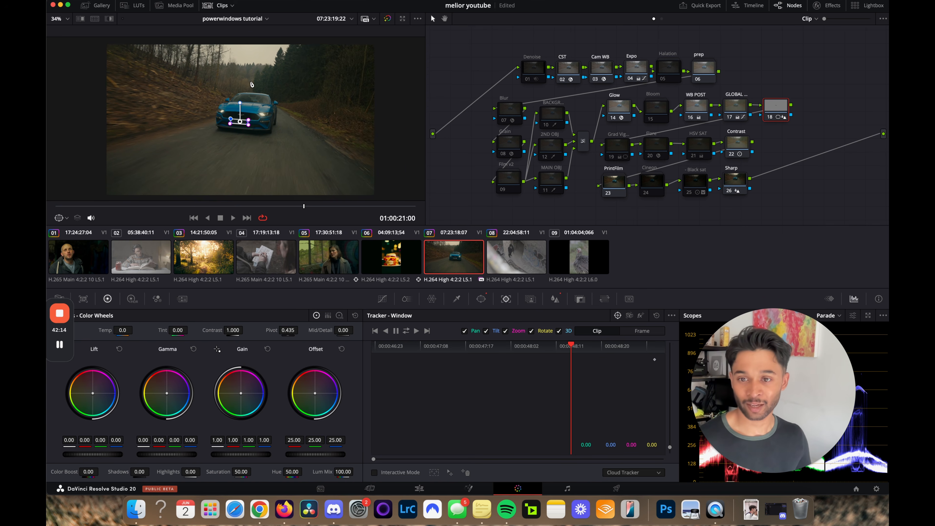
pyautogui.click(222, 5)
pyautogui.scroll(4, 262, 177)
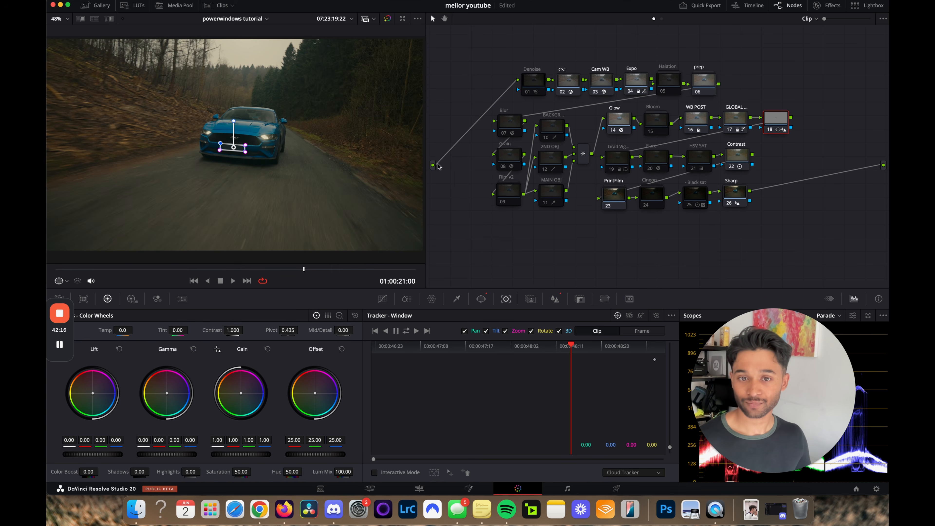
pyautogui.moveTo(431, 144); pyautogui.dragTo(507, 144)
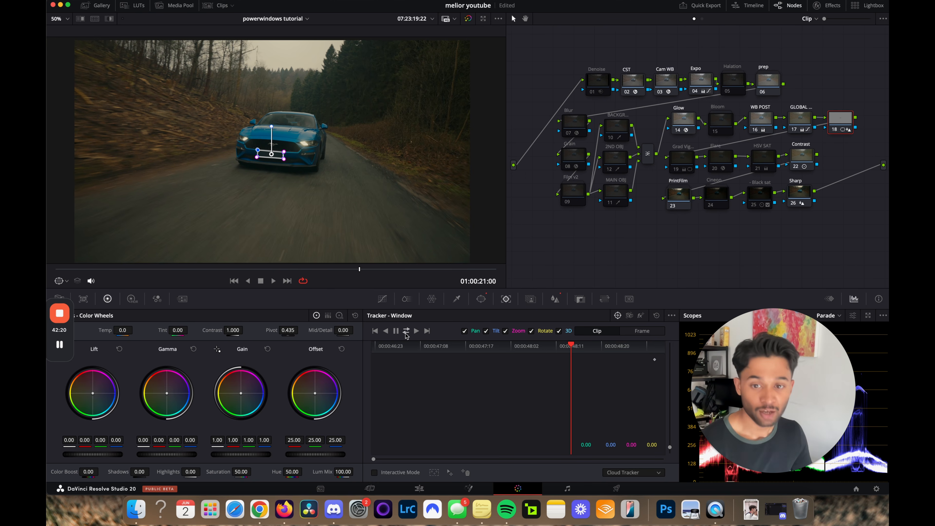
# Track the plate window forward and in reverse through the clip, and play the blurred plate in full screen.
pyautogui.click(406, 332)
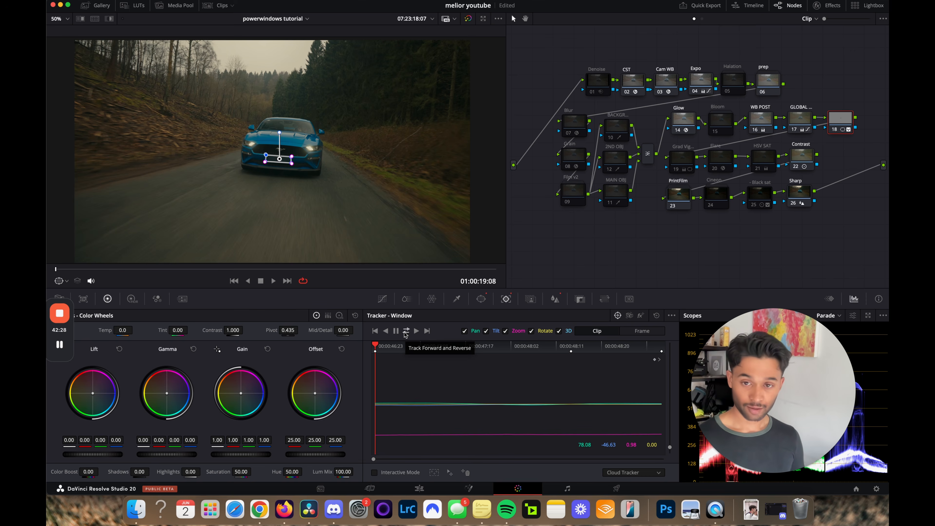
pyautogui.press('super+f')
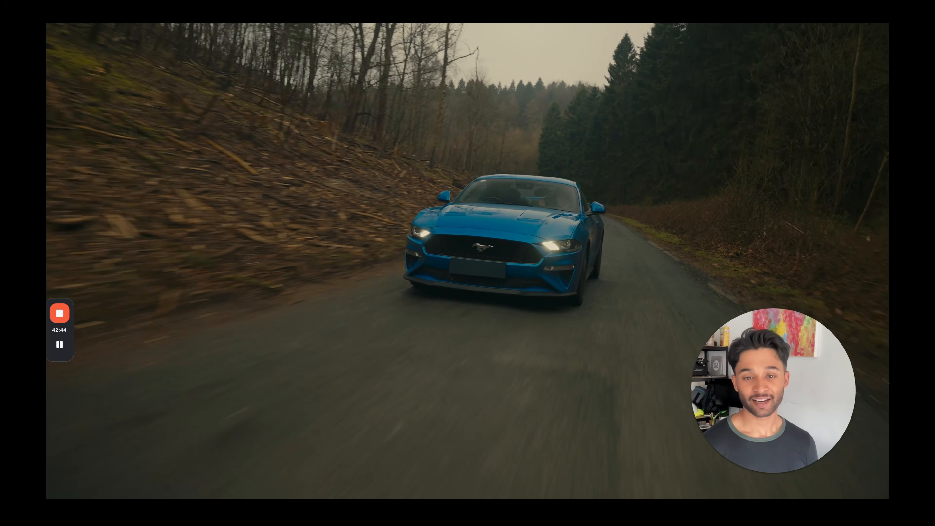
pyautogui.press('Escape')
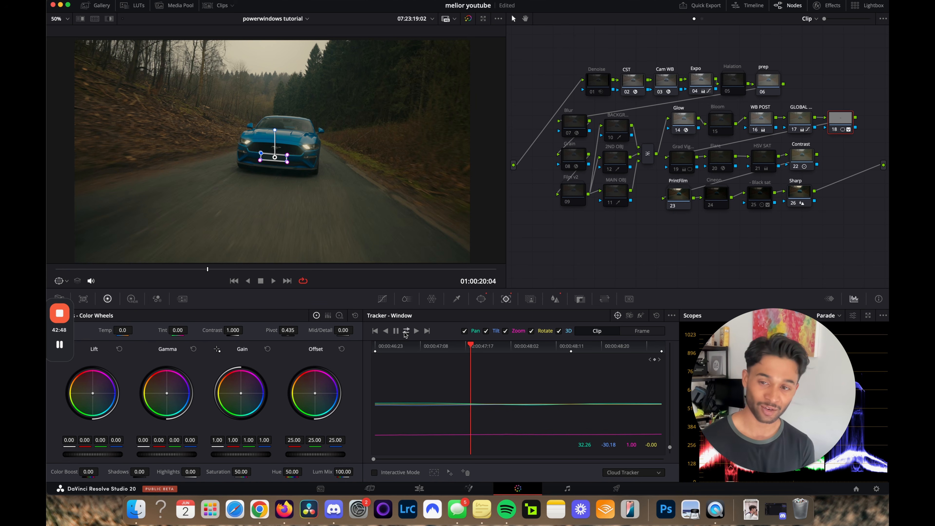
# Switch to clip 08 and apply the Mind Hunter PowerGrade from the gallery stills, with the whole frame in view.
pyautogui.click(222, 6)
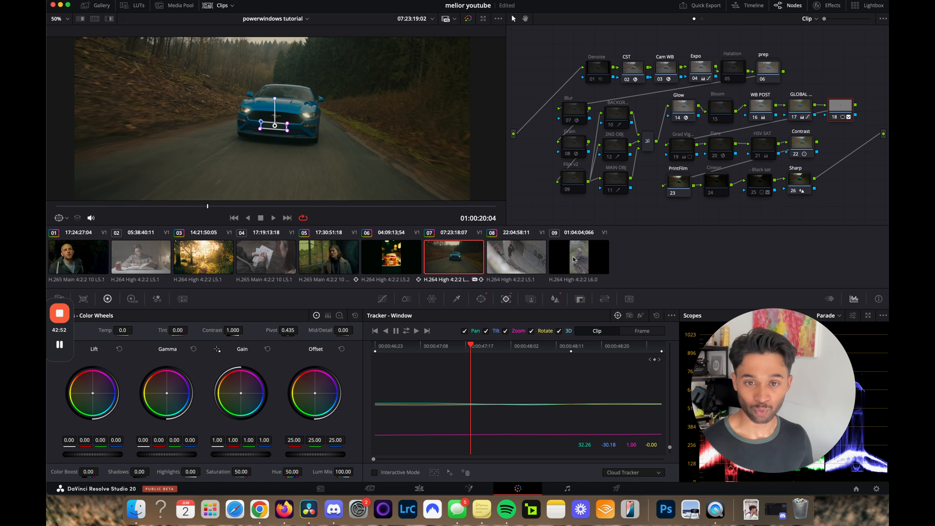
pyautogui.click(534, 255)
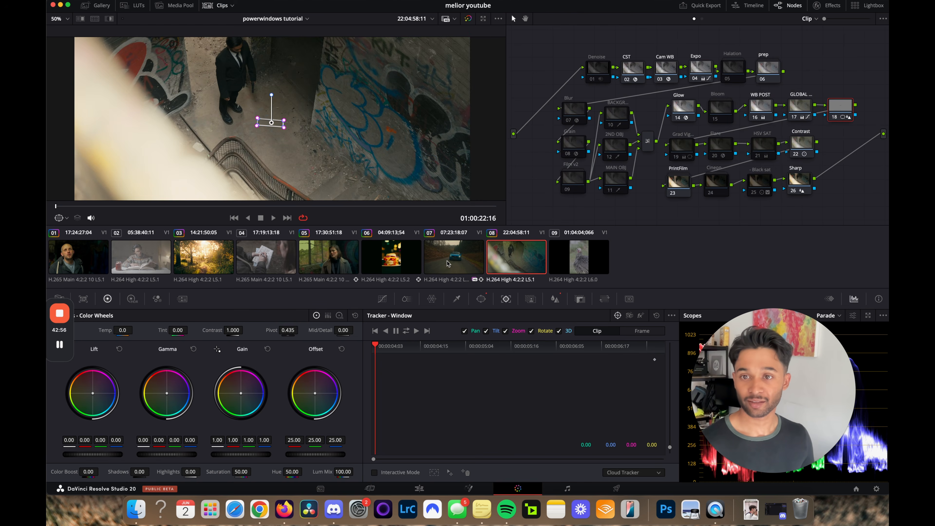
pyautogui.click(97, 5)
pyautogui.scroll(-1, 198, 159)
pyautogui.scroll(-3, 201, 157)
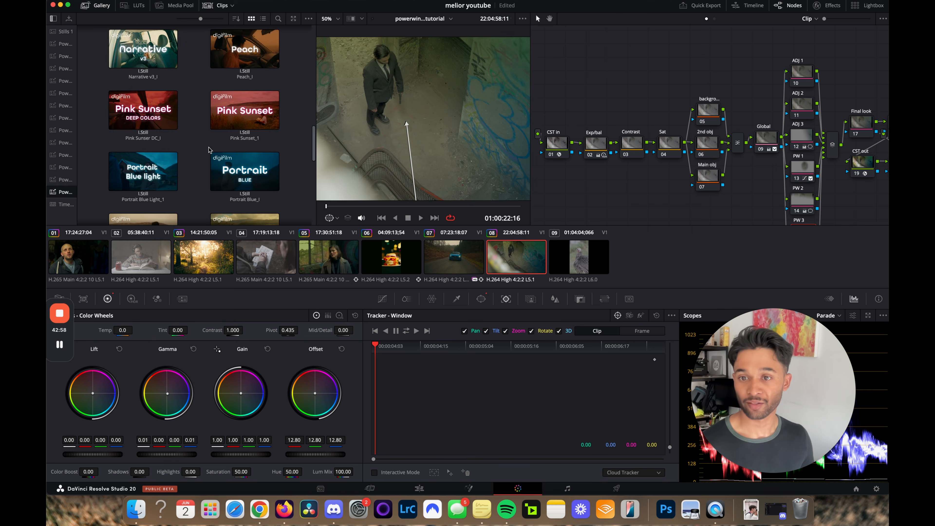
pyautogui.scroll(-1, 188, 134)
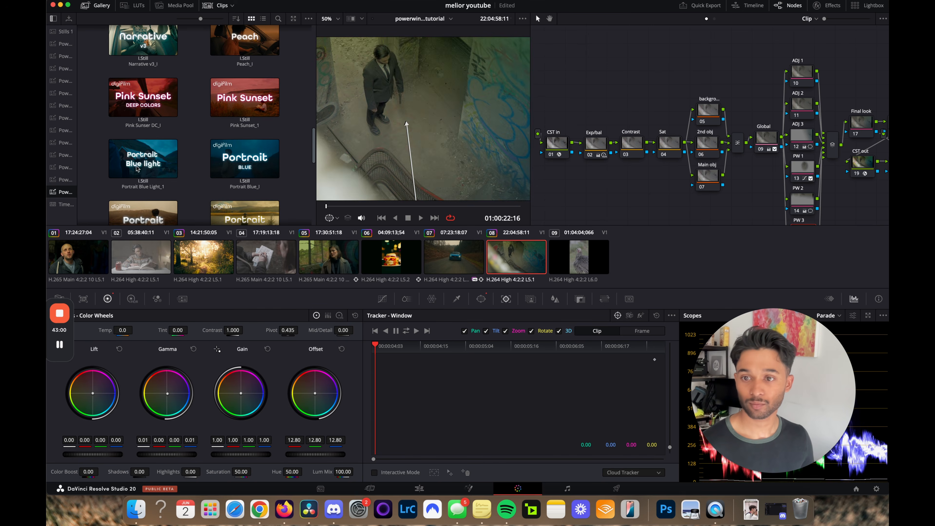
pyautogui.scroll(4, 185, 144)
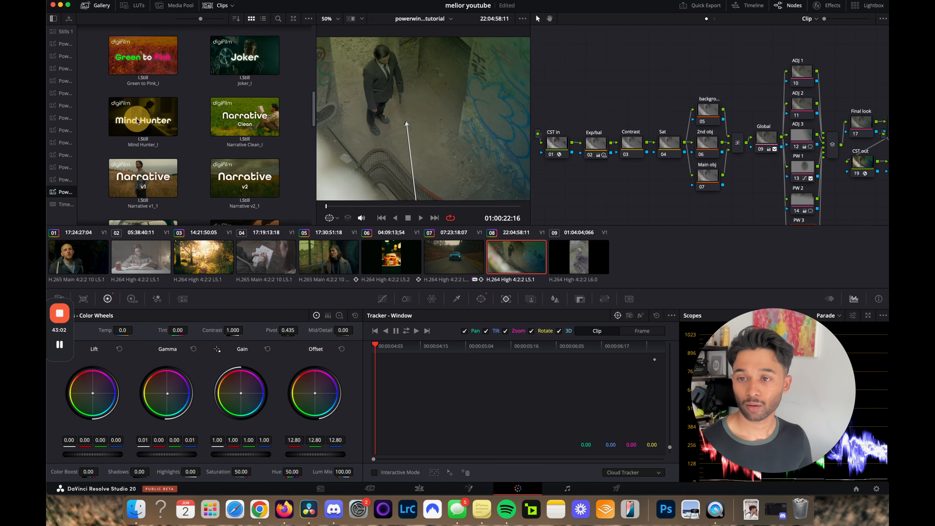
pyautogui.rightClick(146, 119)
pyautogui.click(164, 143)
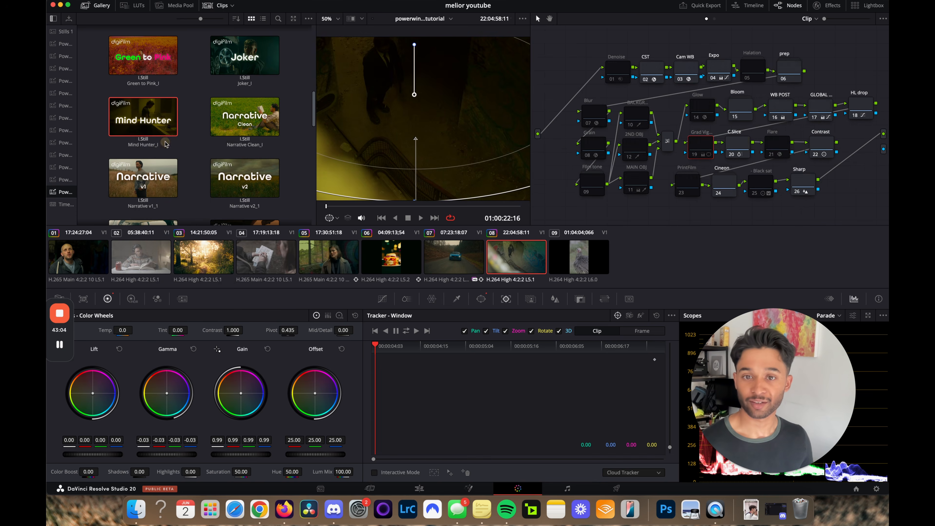
pyautogui.click(103, 8)
pyautogui.scroll(-5, 305, 130)
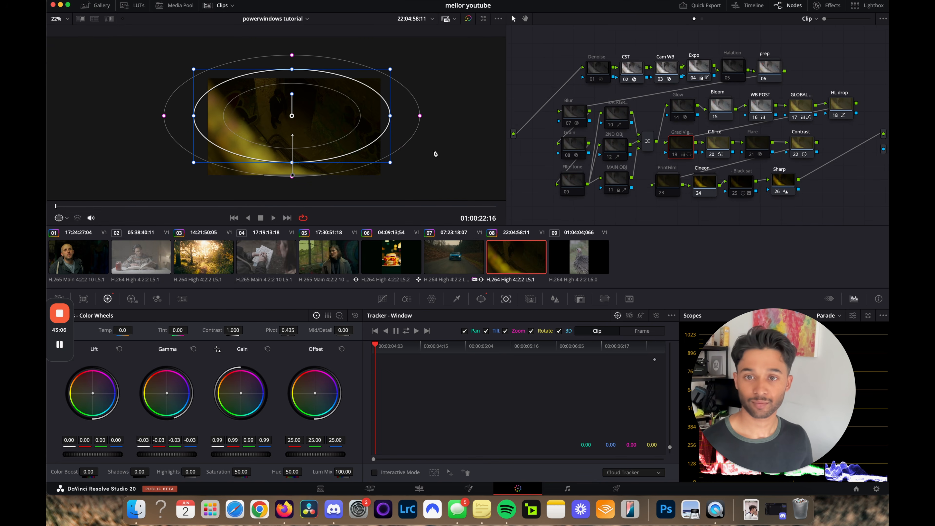
# Brighten the graded clip by raising the gain on the GLOBAL node.
pyautogui.click(839, 110)
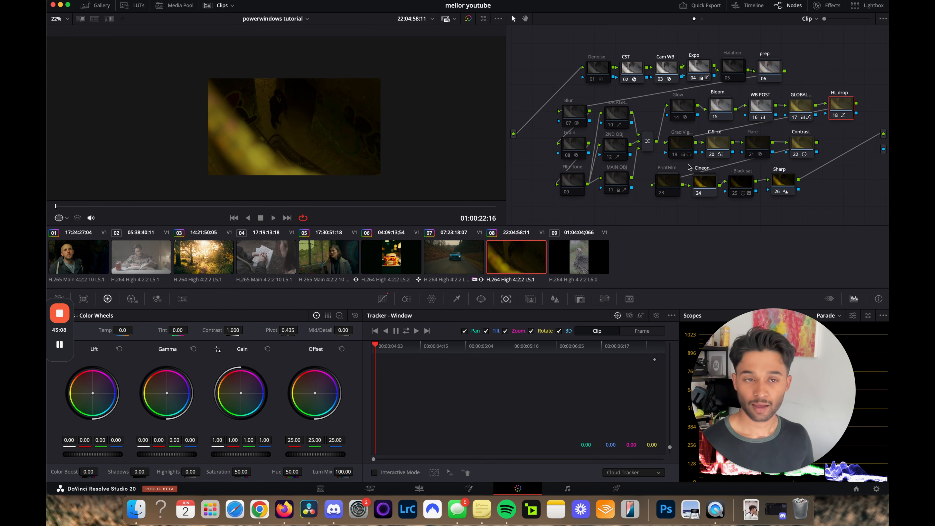
pyautogui.click(809, 110)
pyautogui.moveTo(245, 457); pyautogui.dragTo(310, 450)
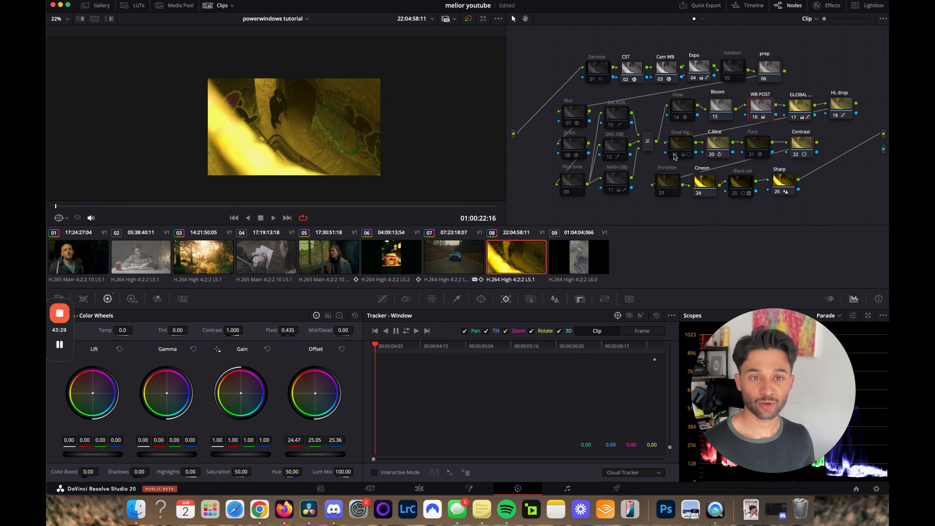
# Enable the Grad Vig node and switch off its circular and gradient windows.
pyautogui.click(674, 156)
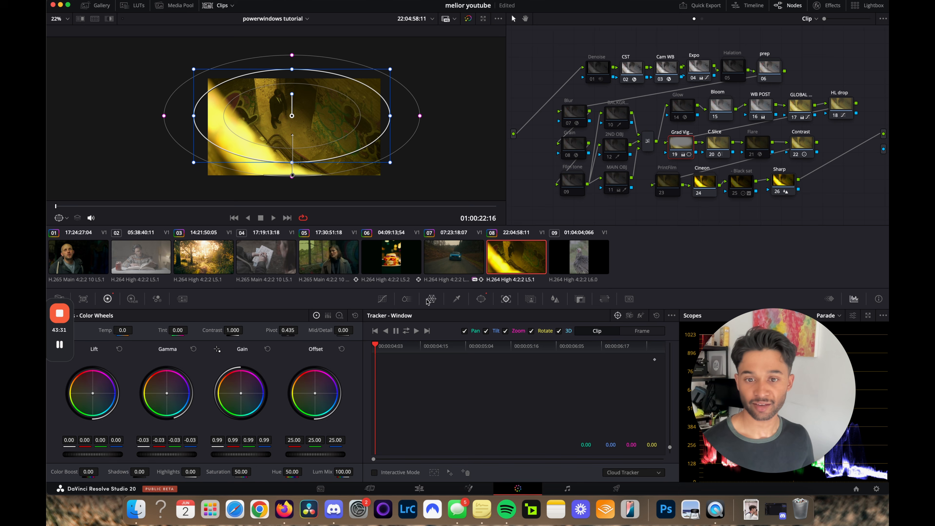
pyautogui.click(481, 299)
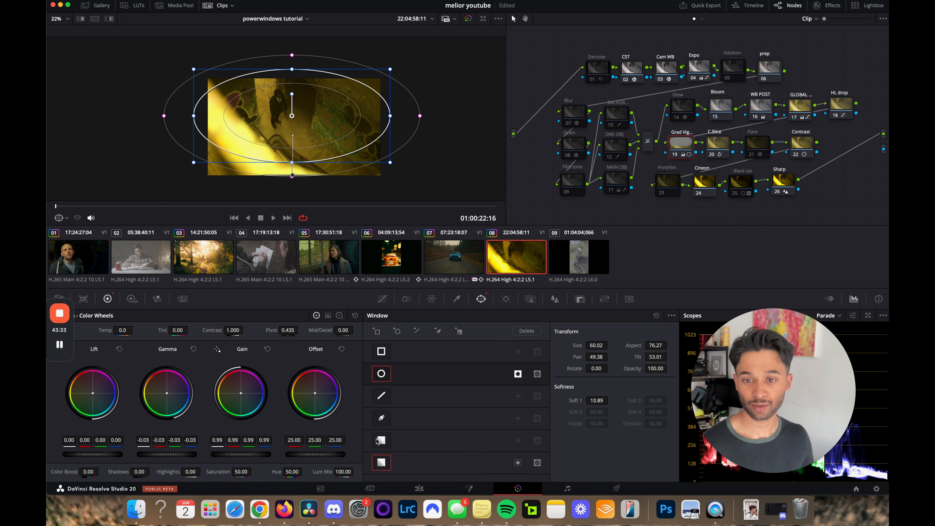
pyautogui.click(382, 434)
pyautogui.click(380, 376)
pyautogui.click(385, 457)
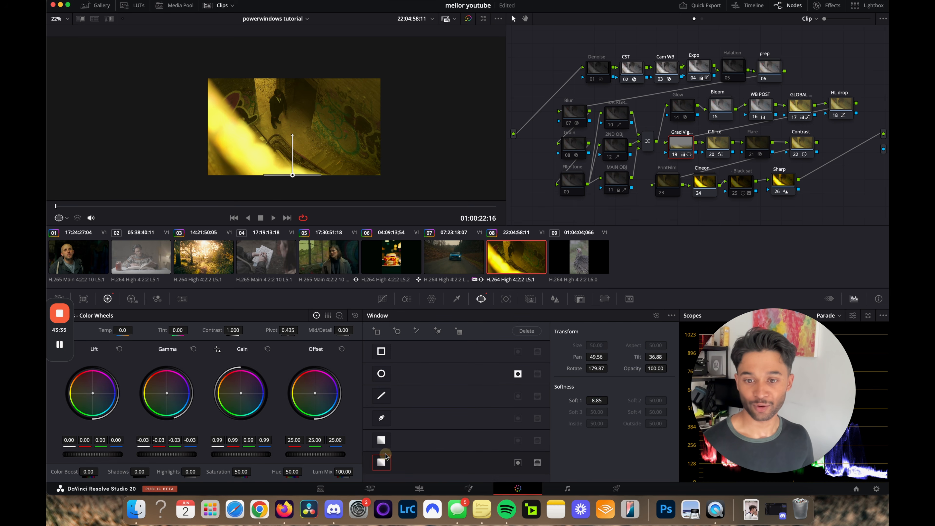
pyautogui.click(384, 459)
pyautogui.click(381, 449)
pyautogui.click(312, 350)
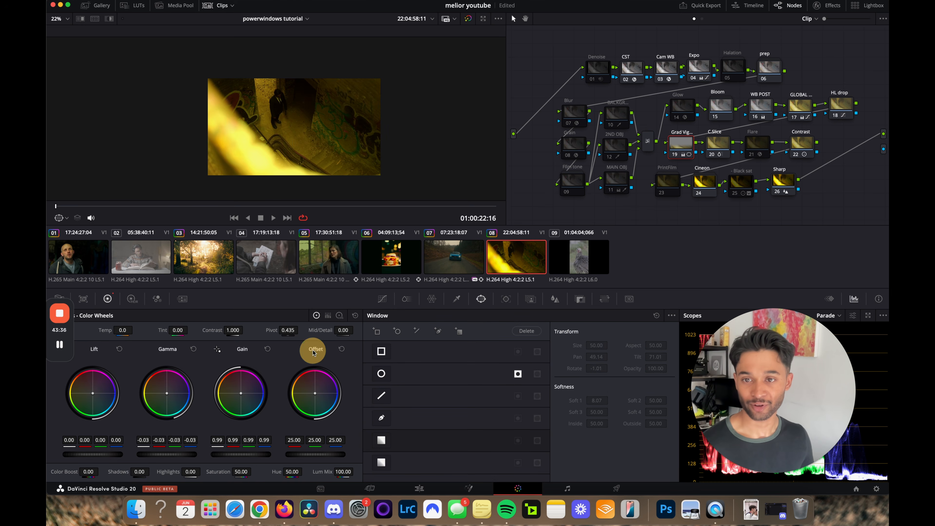
# Turn on the first gradient window, rotate it to about -130 over the bright foreground diagonal, and lower its gain to 0.68.
pyautogui.click(381, 440)
pyautogui.moveTo(291, 86); pyautogui.dragTo(354, 1)
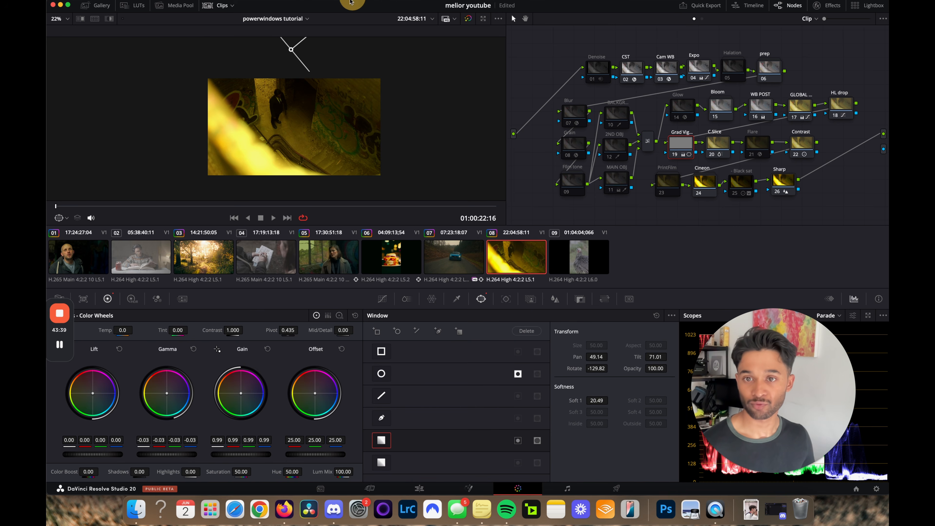
pyautogui.moveTo(292, 48); pyautogui.dragTo(243, 155)
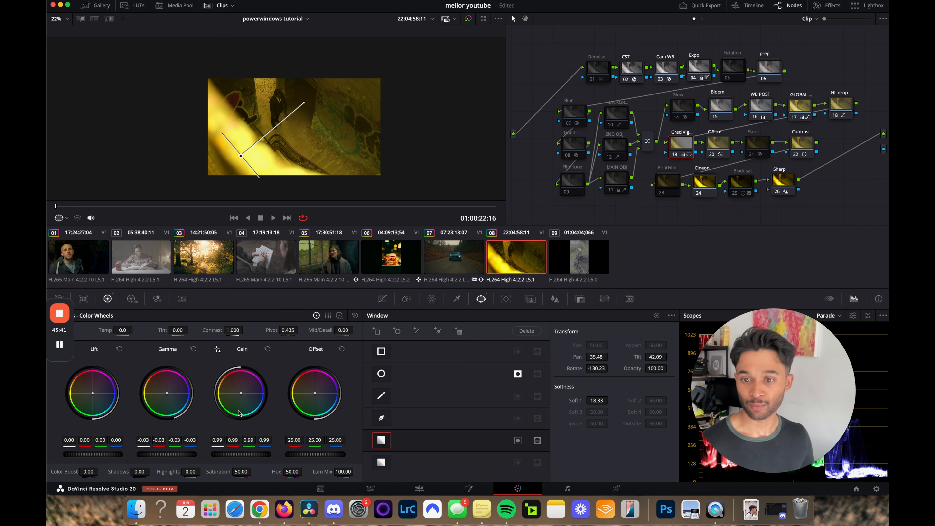
pyautogui.moveTo(241, 455); pyautogui.dragTo(111, 460)
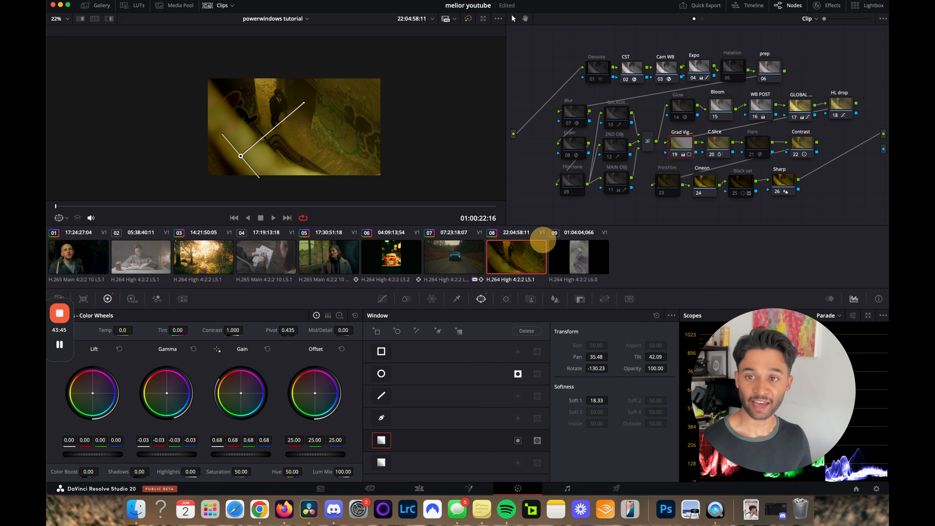
# Compare the darkened foreground with the Grad Vig node off and on in full screen, and play the clip.
pyautogui.press('super+f')
pyautogui.press('super+d')
pyautogui.press('super+d')
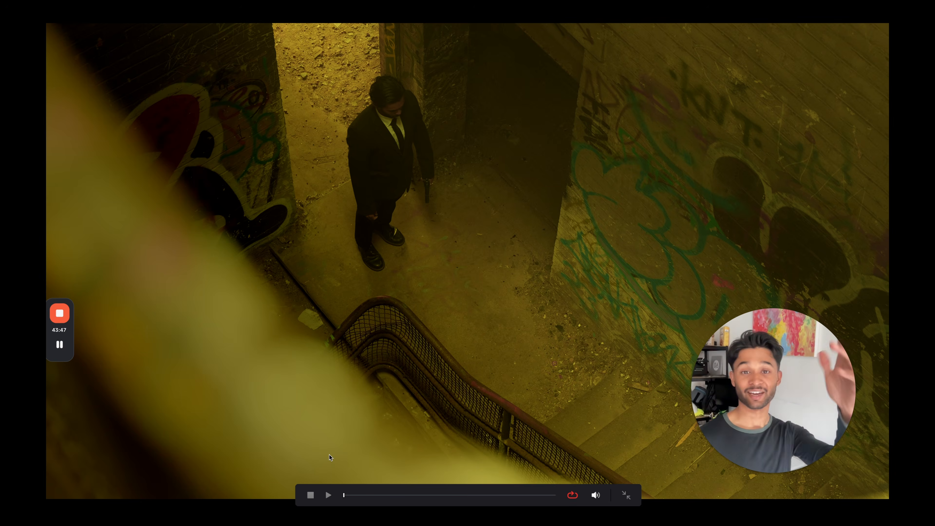
pyautogui.press('super+d')
pyautogui.press('super+d')
pyautogui.press('space')
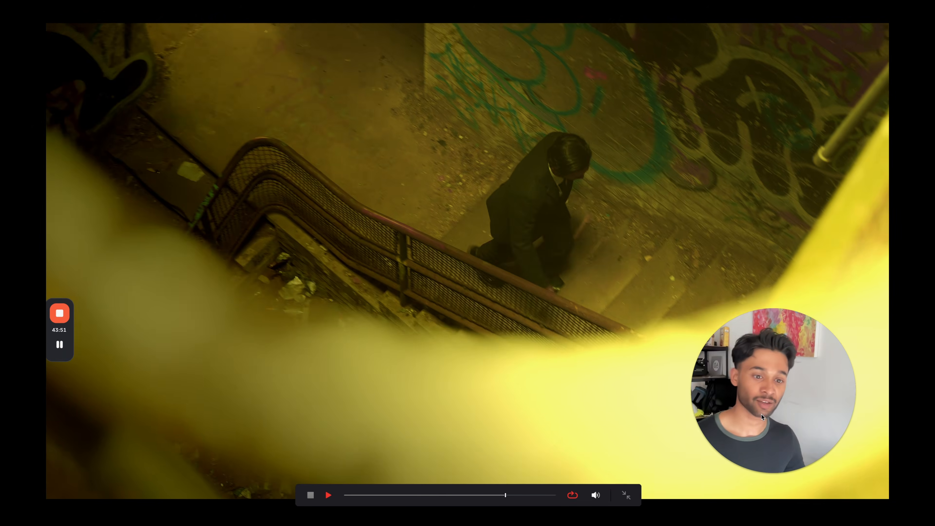
pyautogui.press('space')
pyautogui.click(766, 451)
pyautogui.moveTo(778, 418); pyautogui.dragTo(803, 455)
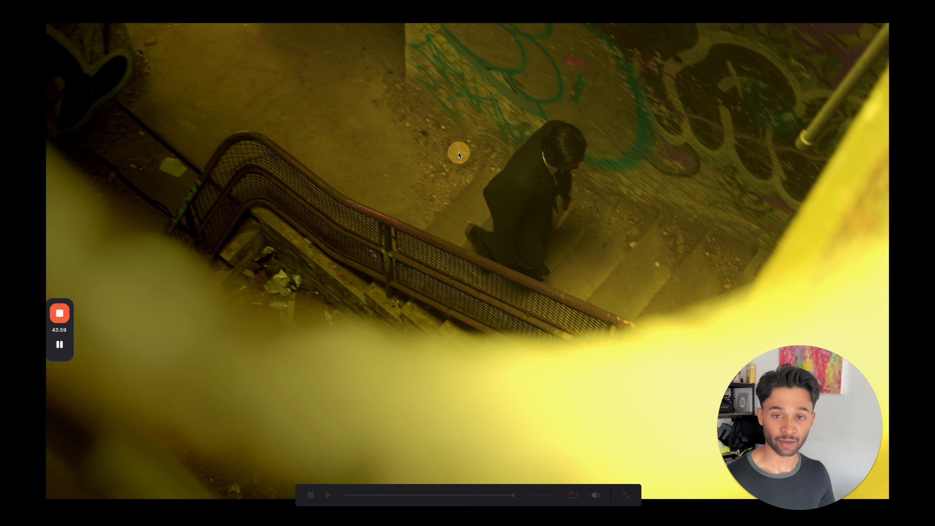
pyautogui.press('Escape')
pyautogui.press('super+f')
pyautogui.press('space')
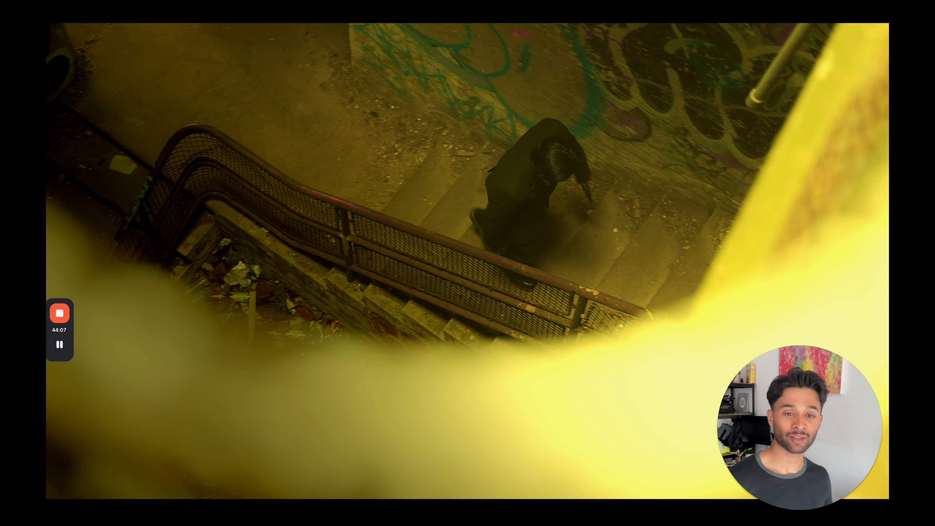
pyautogui.press('Escape')
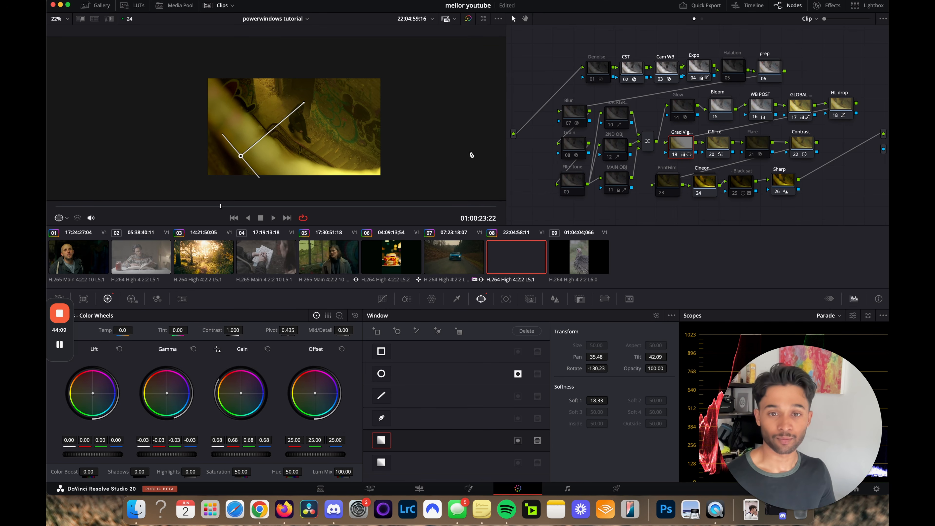
# Move the lower two node rows down and add a serial node between HL drop and Grad Vig.
pyautogui.moveTo(856, 211); pyautogui.dragTo(686, 179)
pyautogui.click(817, 131)
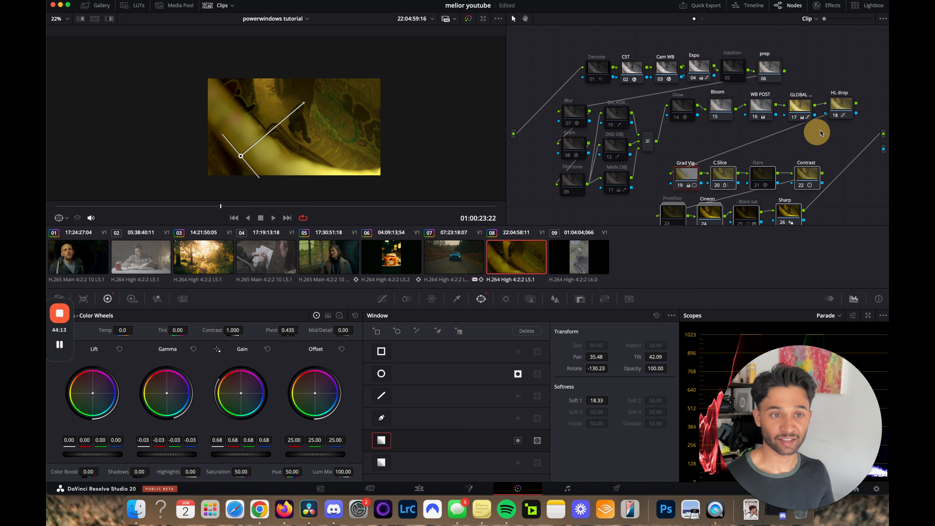
pyautogui.click(837, 104)
pyautogui.hotkey('alt', 's')
pyautogui.moveTo(535, 139); pyautogui.dragTo(691, 141)
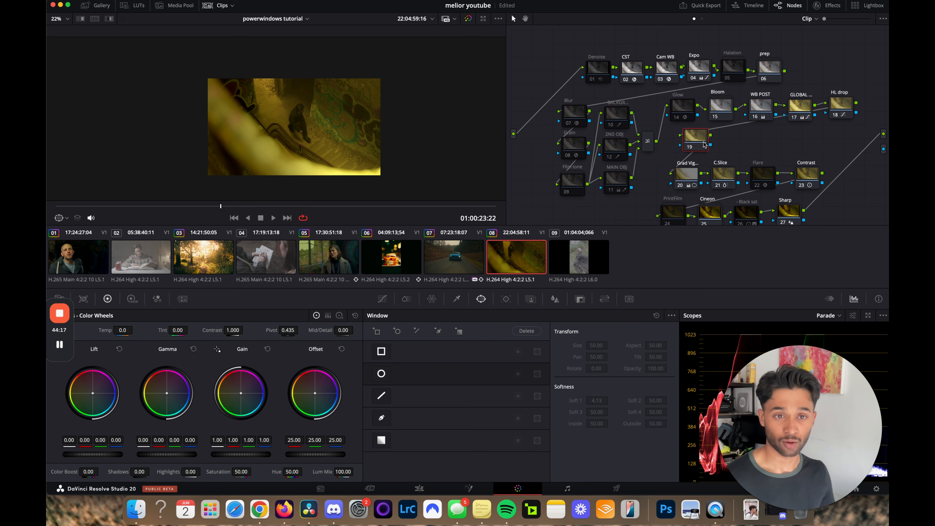
pyautogui.hotkey('alt', 's')
pyautogui.press('Delete')
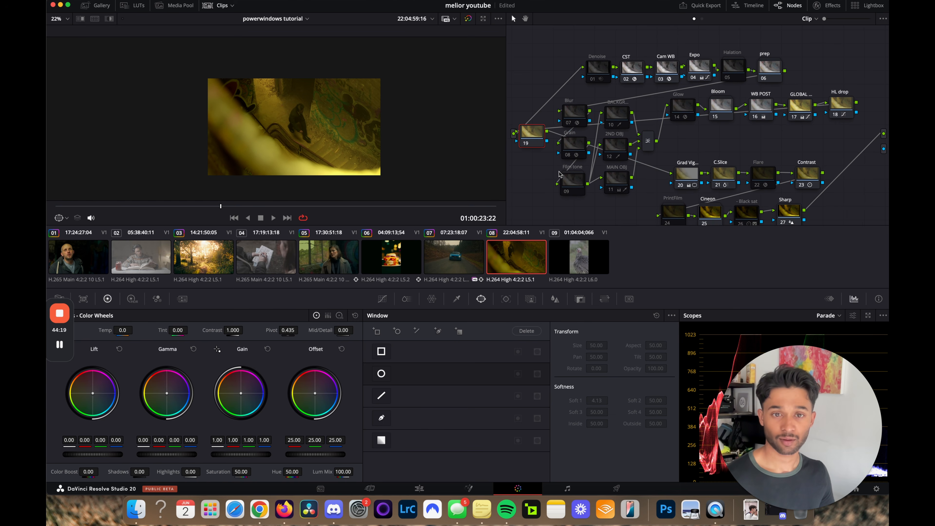
pyautogui.moveTo(536, 140); pyautogui.dragTo(705, 145)
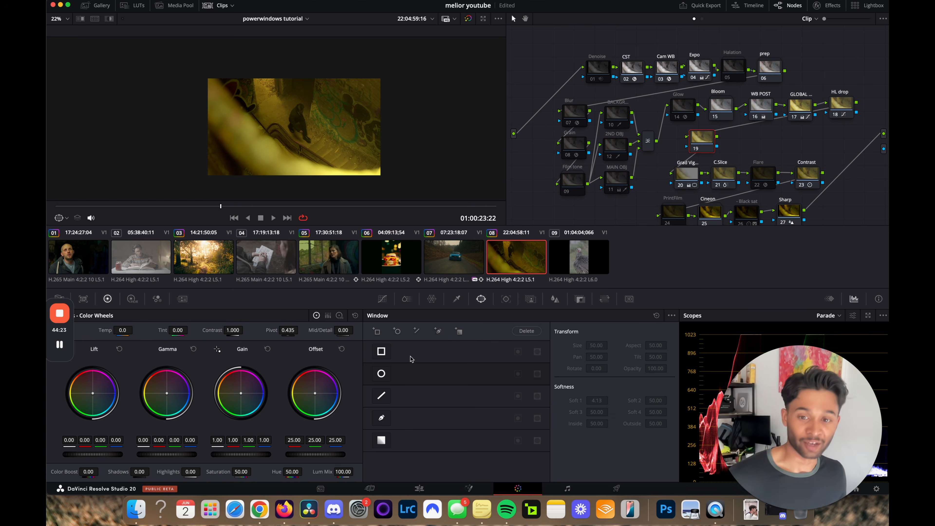
# Add a circular window on the new node and fit it around the man at the first frame, size 32.89, aspect 31.87, softness 5.57.
pyautogui.click(381, 373)
pyautogui.scroll(5, 305, 156)
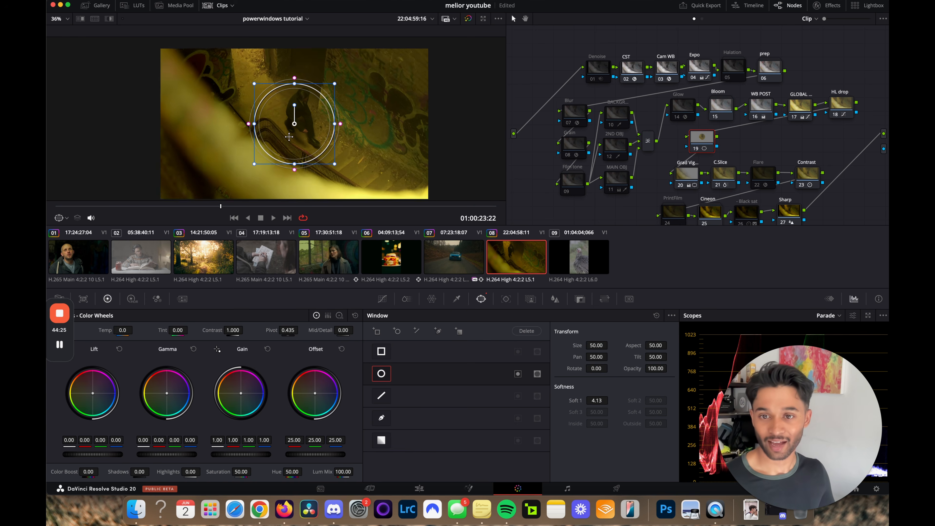
pyautogui.moveTo(355, 118); pyautogui.dragTo(317, 134)
pyautogui.moveTo(297, 177); pyautogui.dragTo(296, 163)
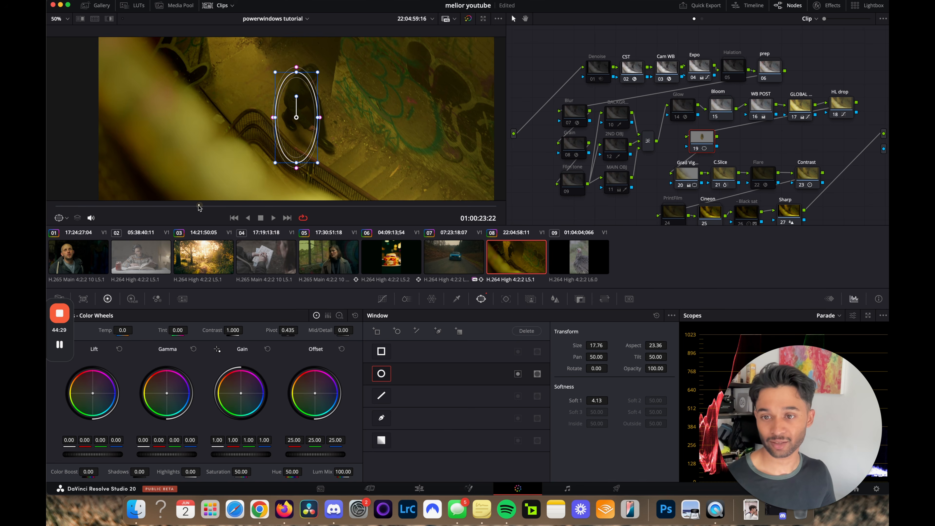
pyautogui.moveTo(199, 207); pyautogui.dragTo(48, 176)
pyautogui.moveTo(289, 140); pyautogui.dragTo(327, 109)
pyautogui.moveTo(287, 159); pyautogui.dragTo(288, 173)
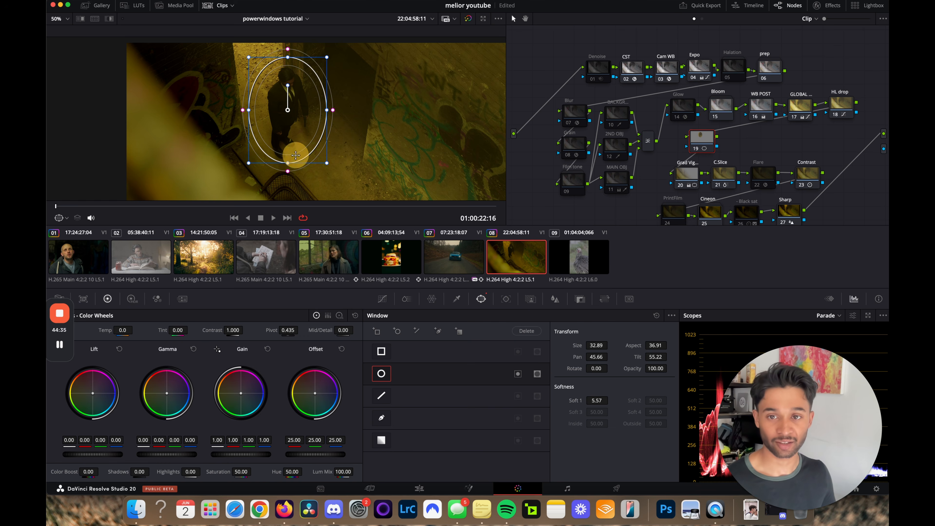
pyautogui.moveTo(316, 107); pyautogui.dragTo(331, 111)
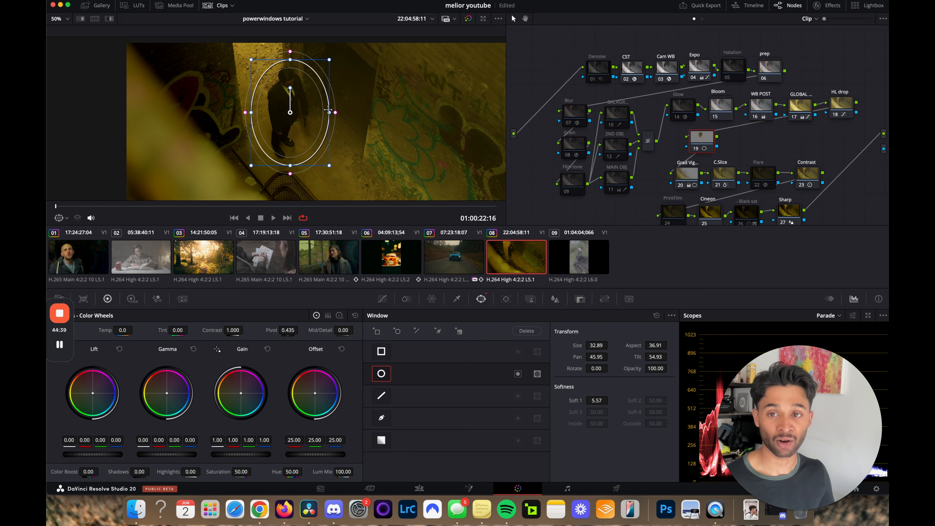
pyautogui.moveTo(289, 172); pyautogui.dragTo(291, 183)
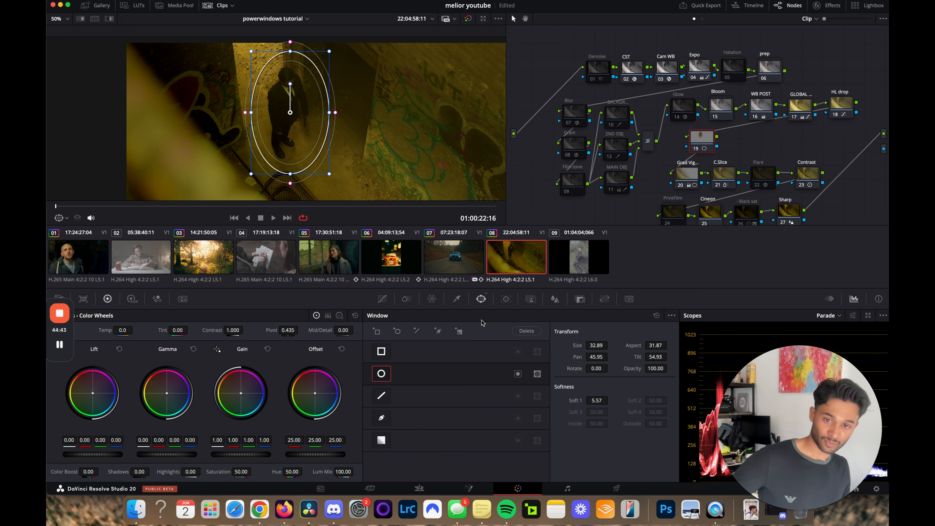
# Track the man's oval window forward and in reverse through the clip, and play the clip in full screen.
pyautogui.click(506, 298)
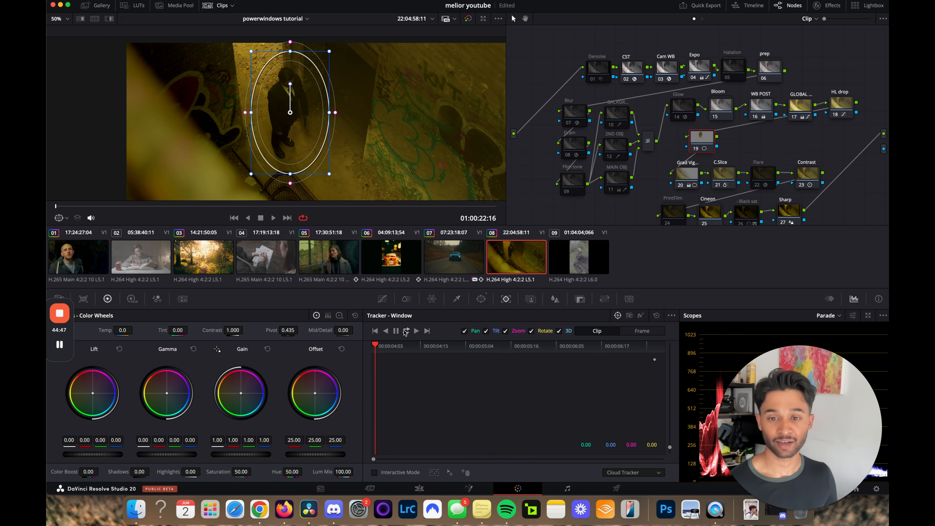
pyautogui.click(407, 331)
pyautogui.scroll(-2, 375, 101)
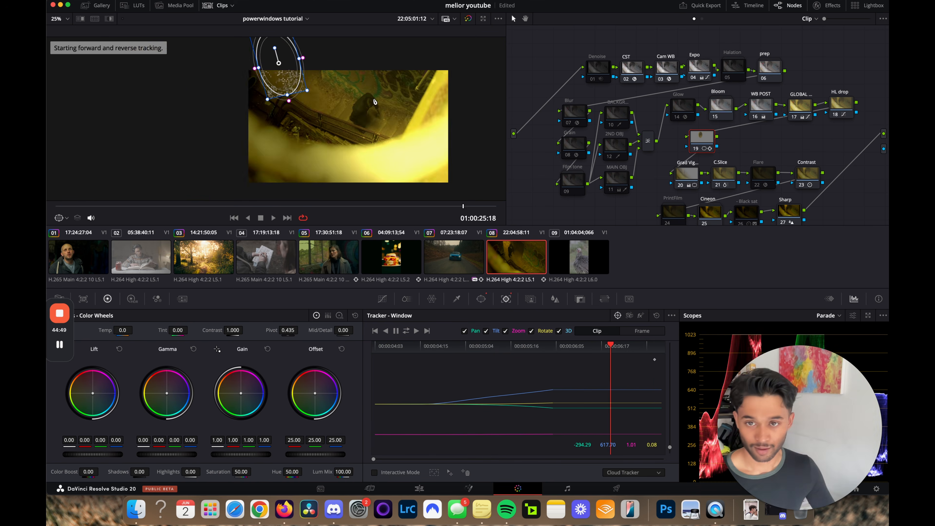
pyautogui.scroll(-1, 375, 101)
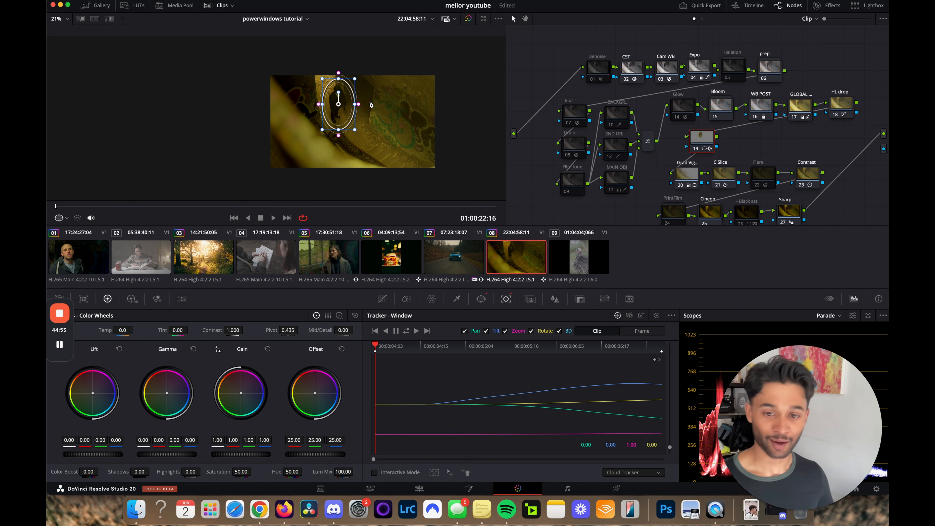
pyautogui.press('super+f')
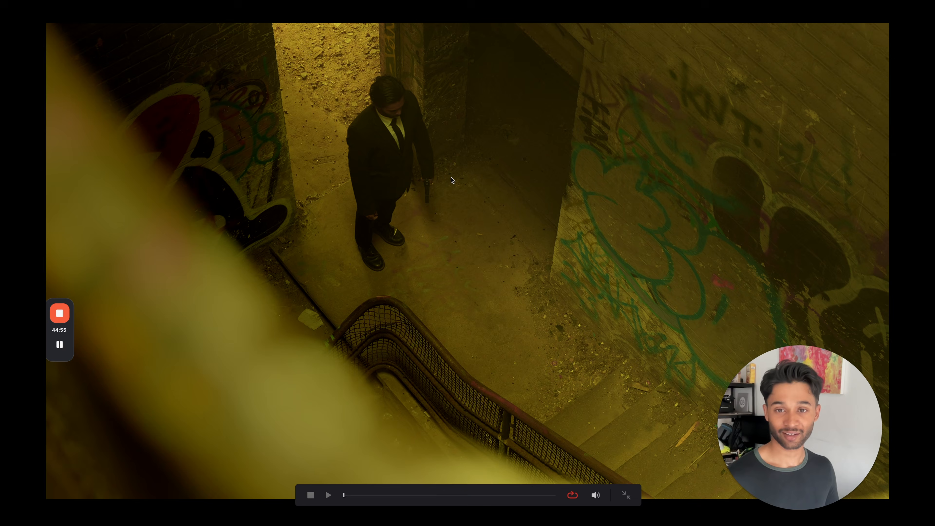
pyautogui.press('Escape')
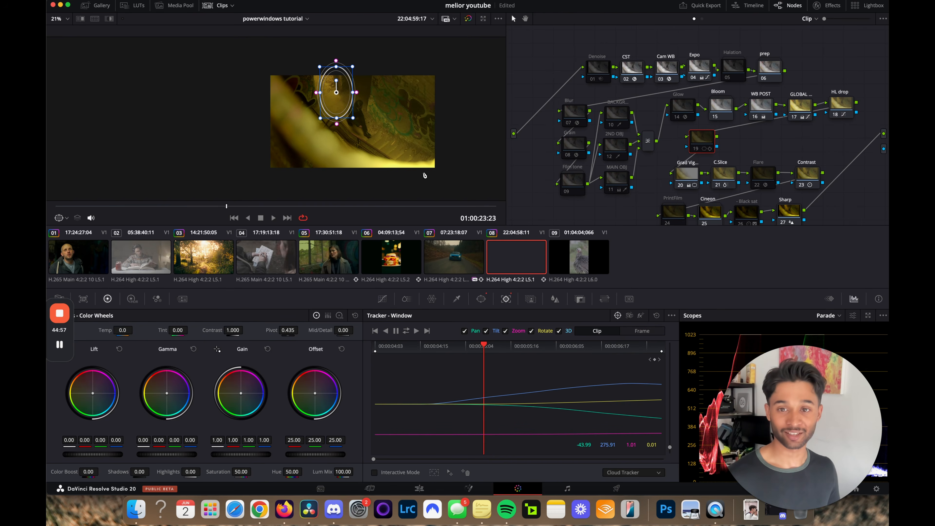
# Raise the contrast on the man's oval node to 1.398 from the first frame and play the clip in full screen.
pyautogui.moveTo(227, 206); pyautogui.dragTo(50, 194)
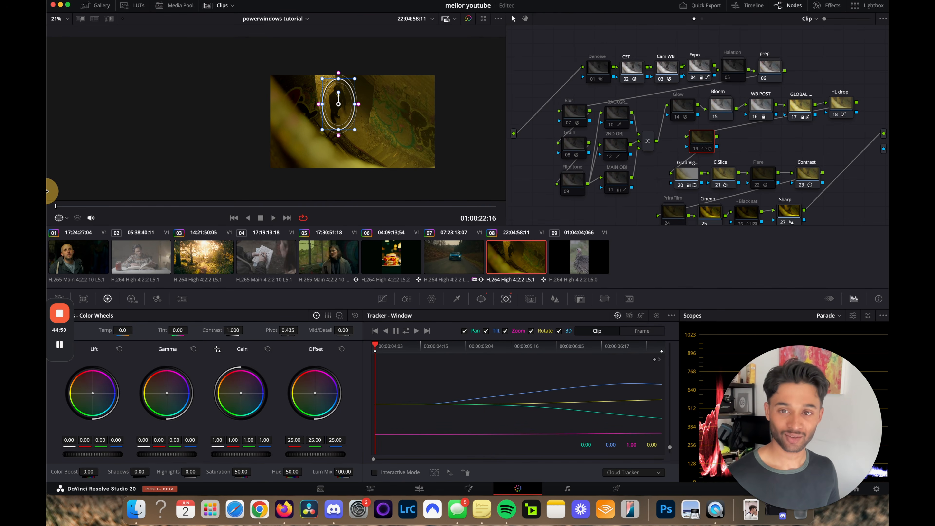
pyautogui.moveTo(219, 335)
pyautogui.mouseDown()
pyautogui.moveTo(345, 317)
pyautogui.moveTo(225, 328)
pyautogui.mouseUp()
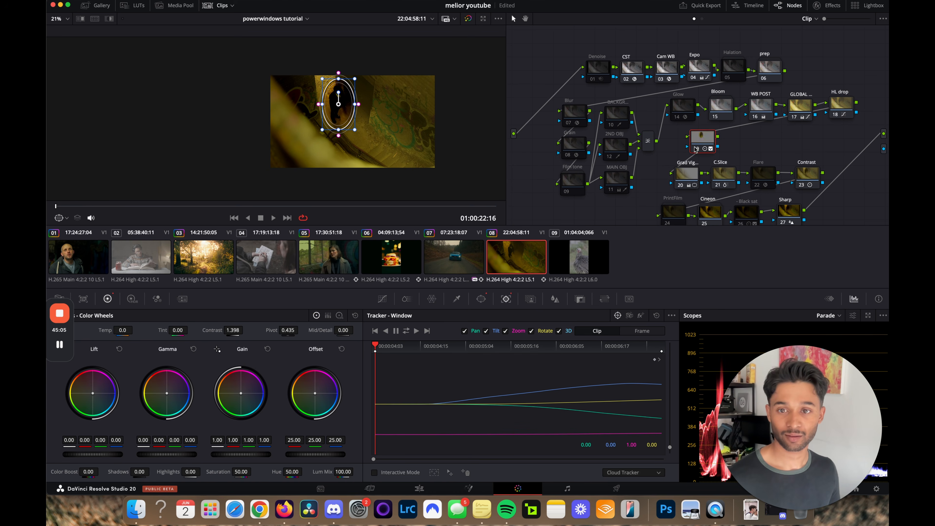
pyautogui.press('super+f')
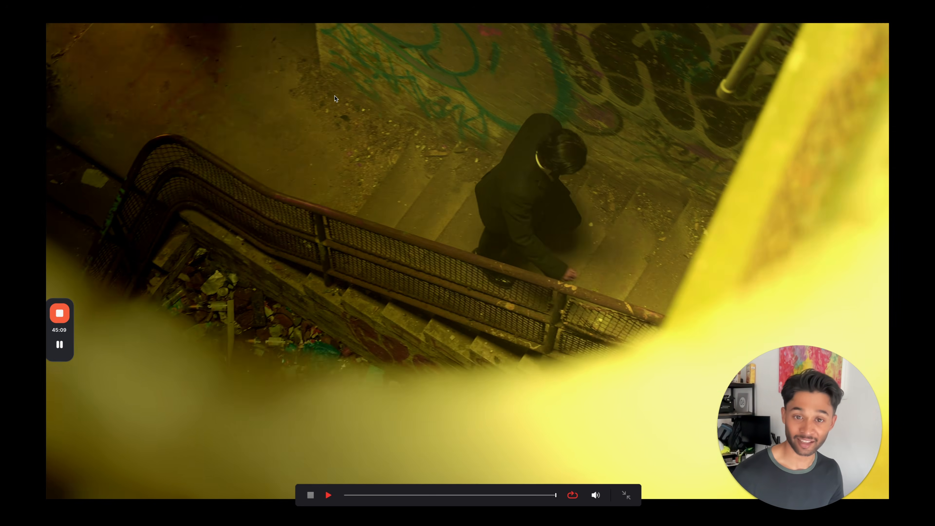
pyautogui.press('super+f')
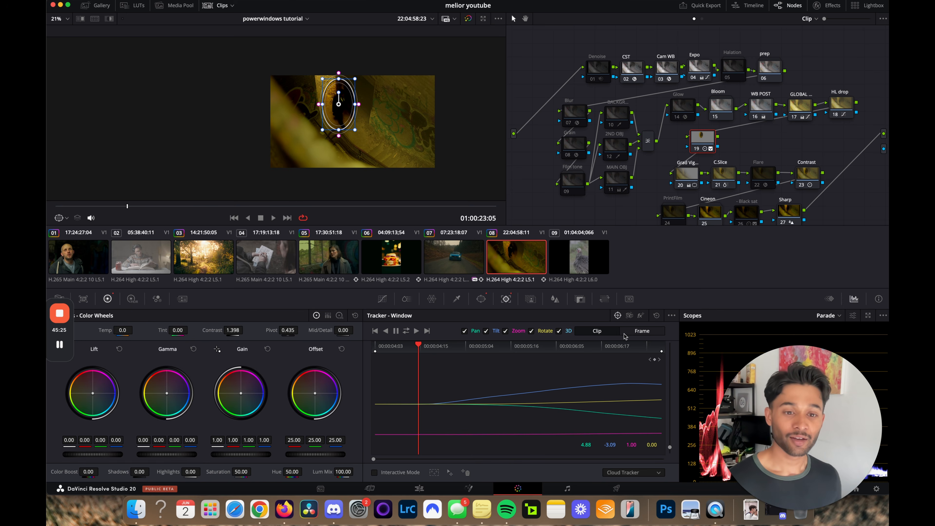
# Switch the tracker to Frame mode, move the oval onto the man at the last frame, and play the clip from the start.
pyautogui.click(647, 334)
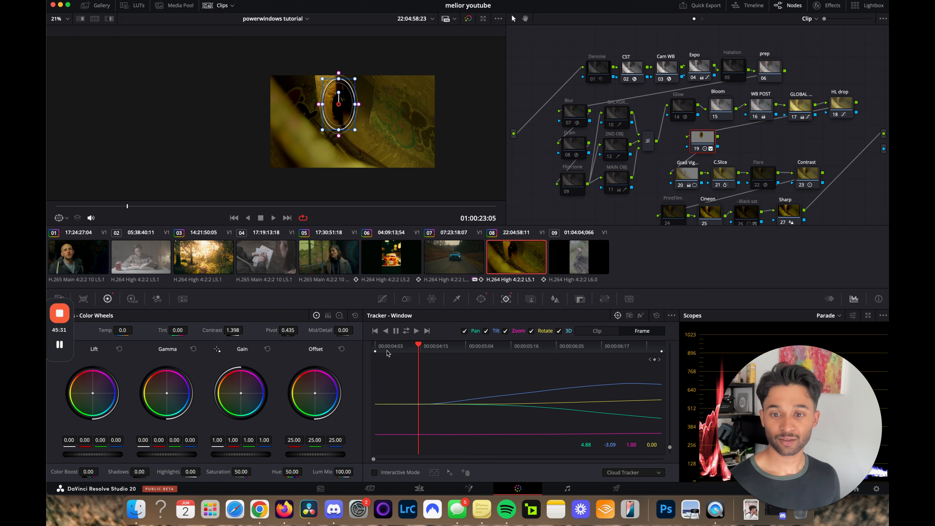
pyautogui.moveTo(387, 351); pyautogui.dragTo(348, 348)
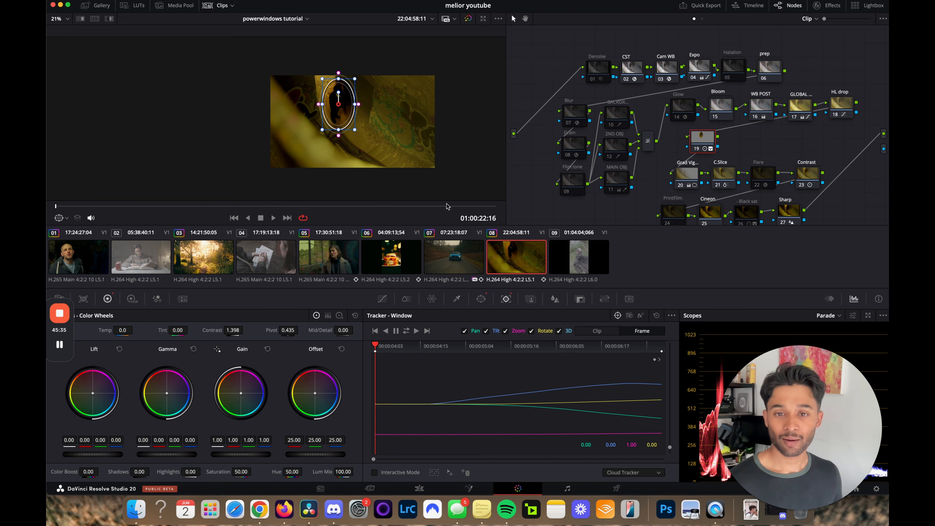
pyautogui.click(494, 206)
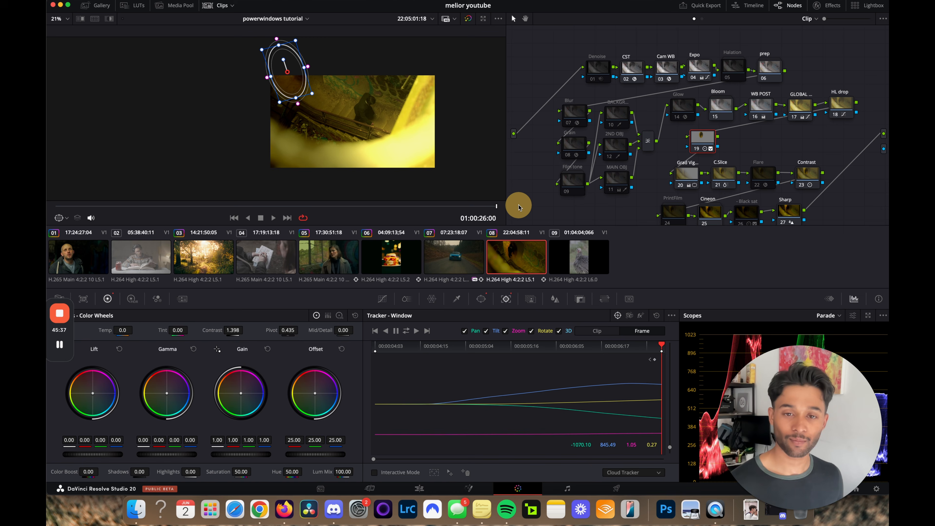
pyautogui.moveTo(286, 75); pyautogui.dragTo(369, 98)
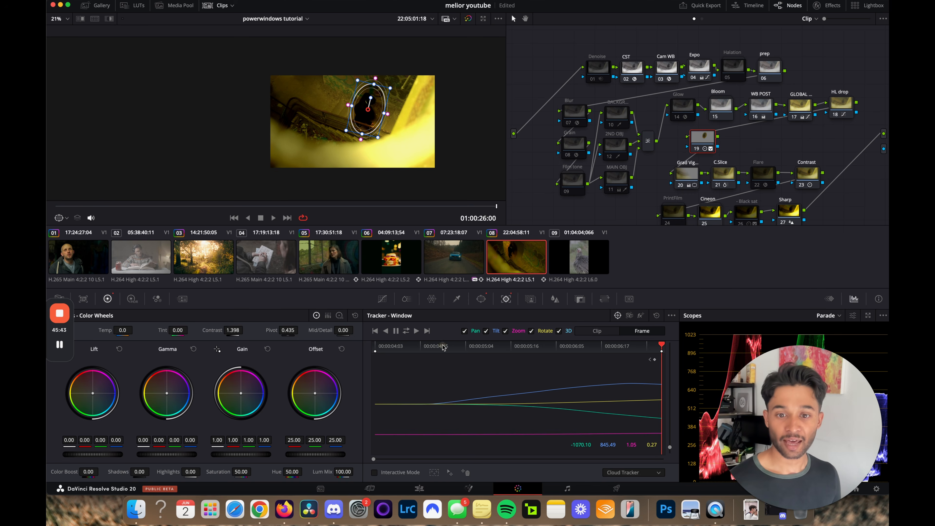
pyautogui.moveTo(443, 347); pyautogui.dragTo(306, 330)
pyautogui.press('space')
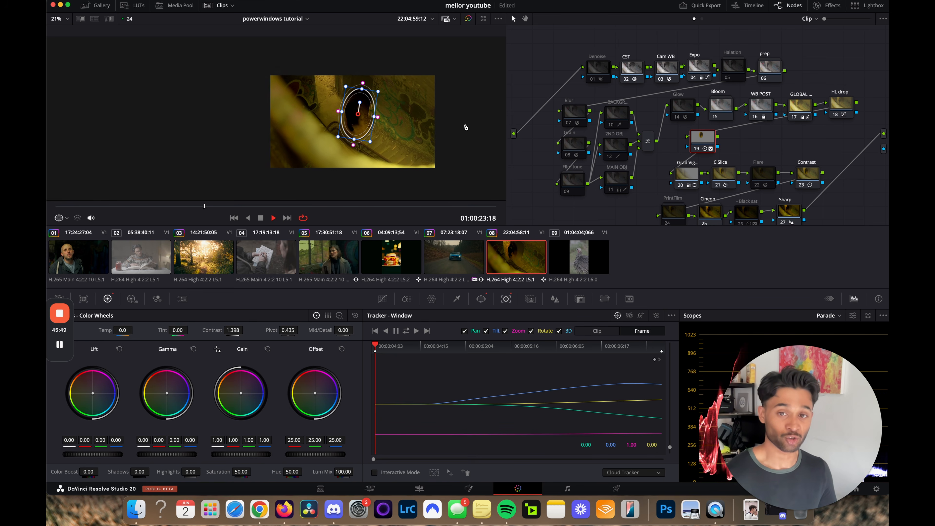
pyautogui.press('space')
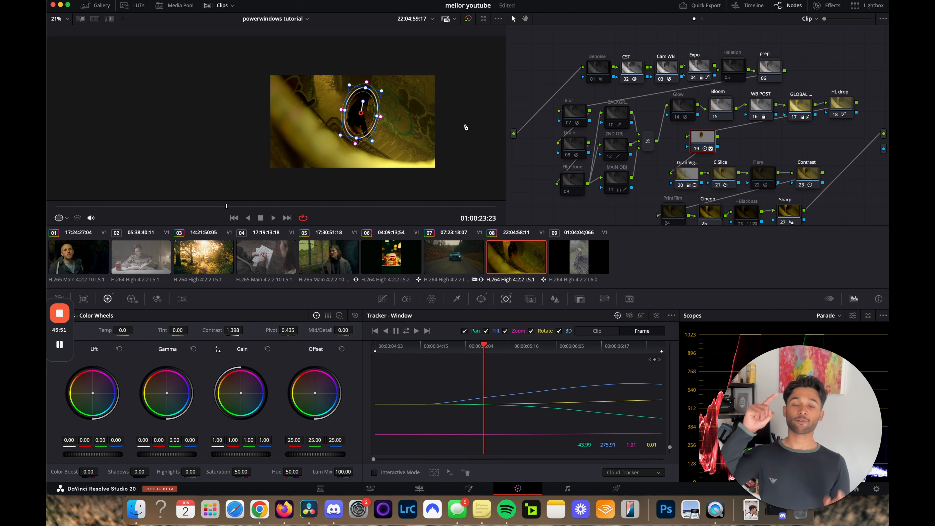
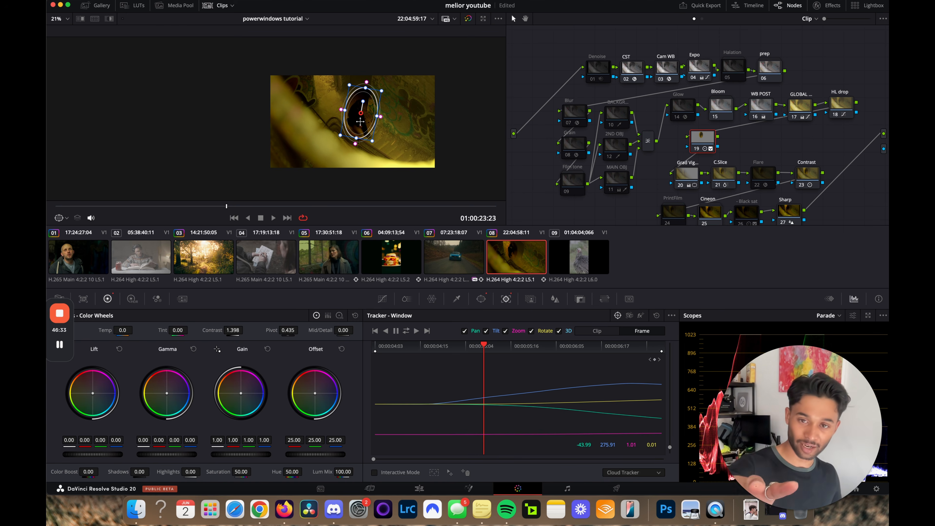
# Hide the clip thumbnails and recenter the oval on the man at 22:04:59:01.
pyautogui.scroll(3, 360, 121)
pyautogui.click(218, 6)
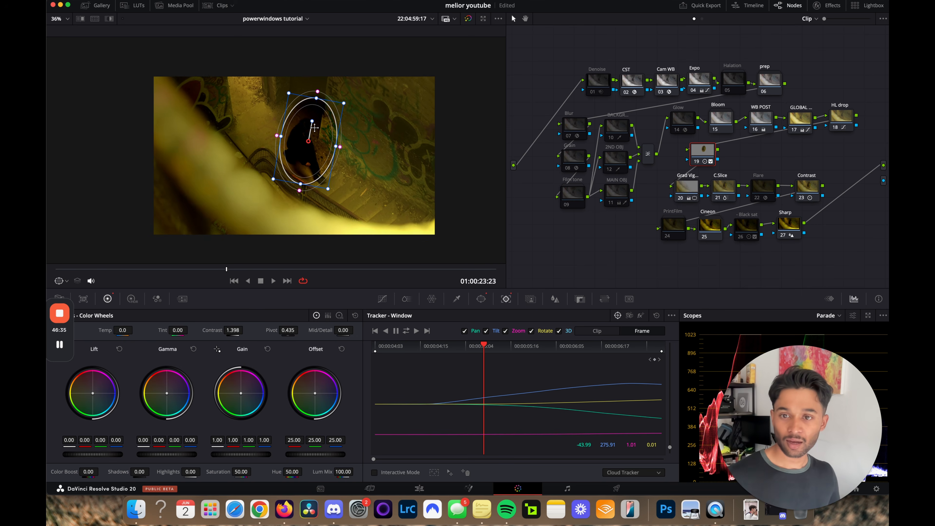
pyautogui.scroll(1, 314, 128)
pyautogui.press('space')
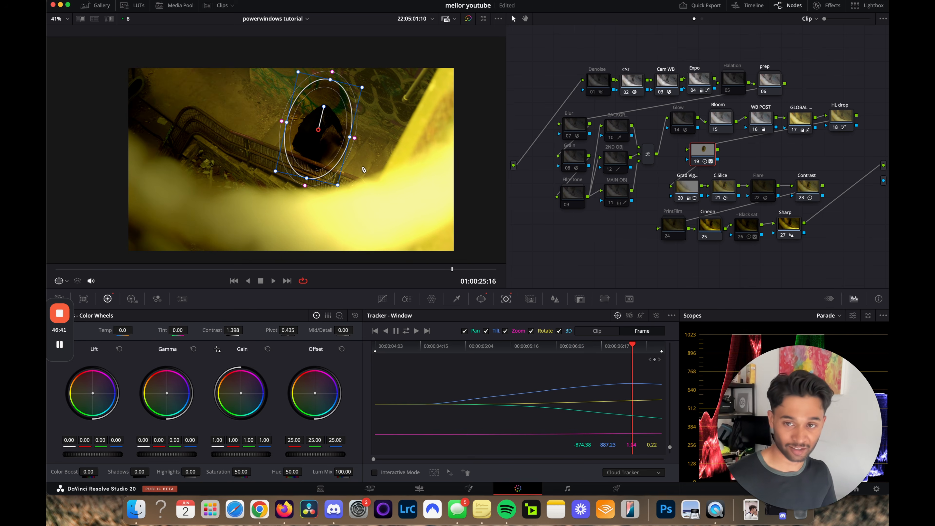
pyautogui.moveTo(239, 274); pyautogui.dragTo(140, 267)
pyautogui.press('space')
pyautogui.press('space')
pyautogui.click(95, 269)
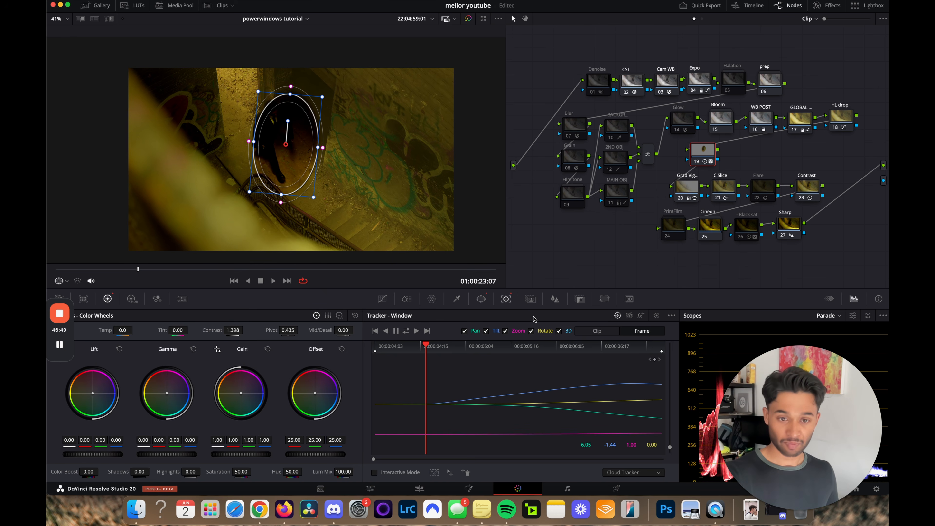
pyautogui.moveTo(286, 144); pyautogui.dragTo(273, 132)
pyautogui.click(423, 354)
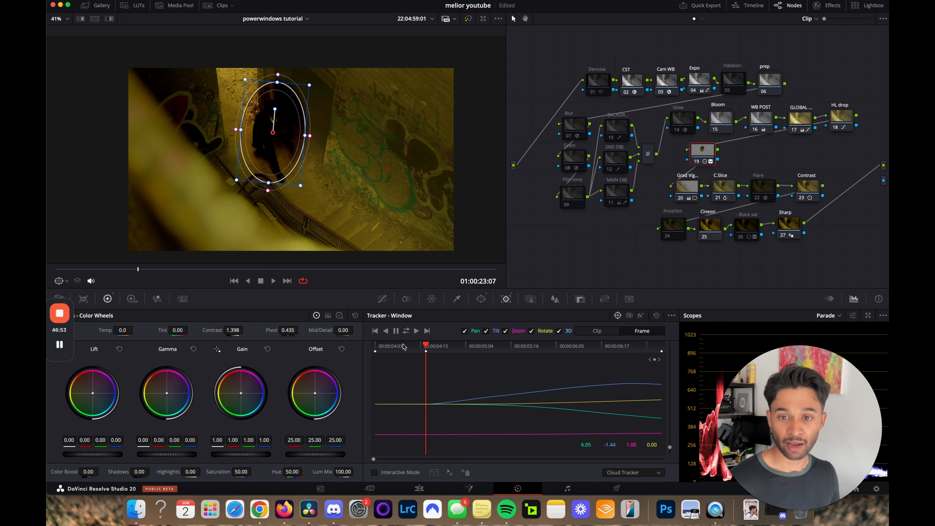
# Recenter the oval on the man at 22:04:59:17 and 22:05:00:15, and play the clip to check it.
pyautogui.moveTo(402, 344); pyautogui.dragTo(336, 343)
pyautogui.press('space')
pyautogui.press('space')
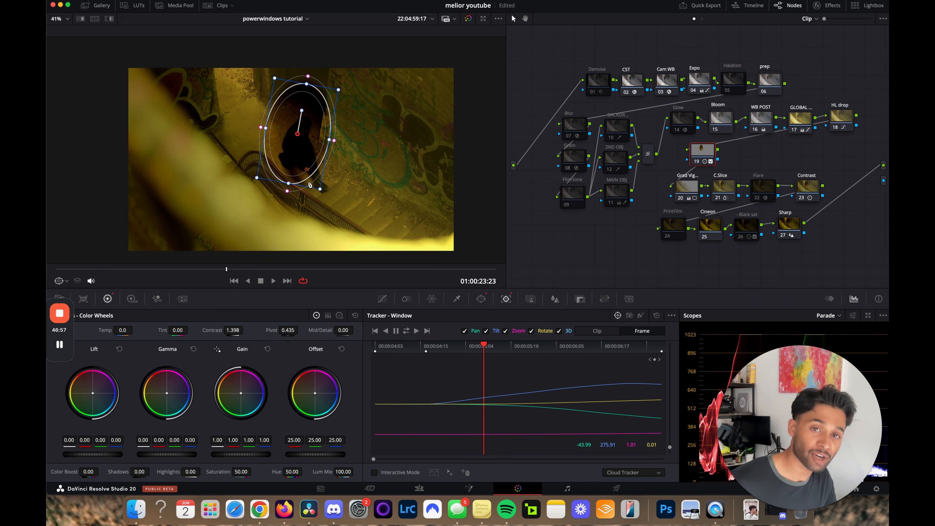
pyautogui.moveTo(296, 133); pyautogui.dragTo(331, 147)
pyautogui.press('space')
pyautogui.press('space')
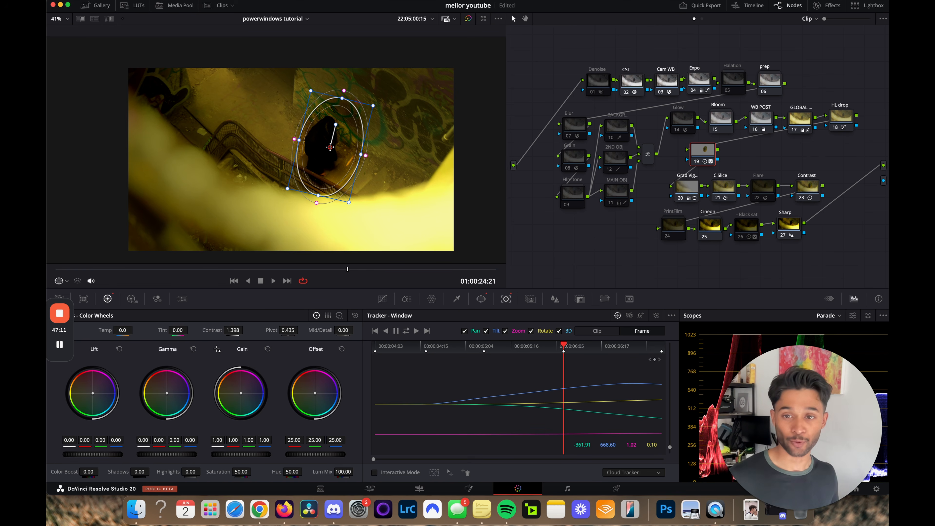
pyautogui.press('space')
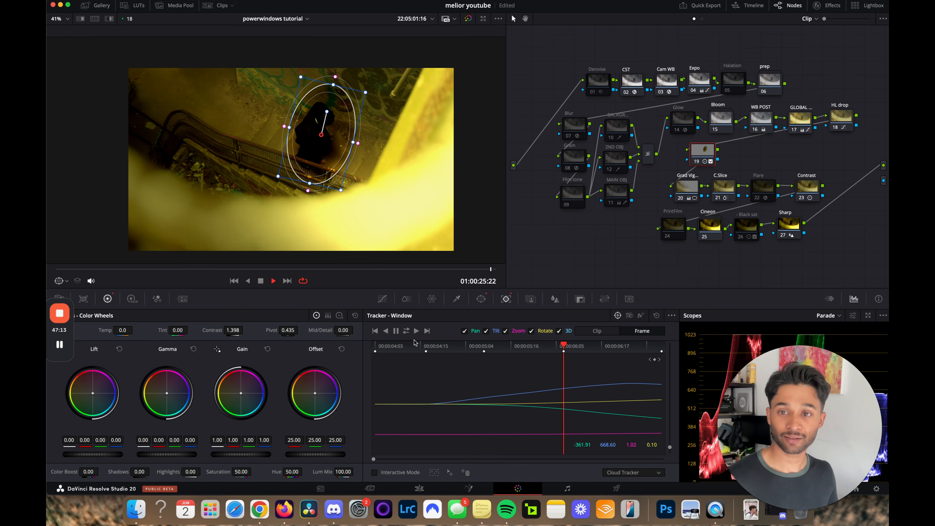
pyautogui.press('space')
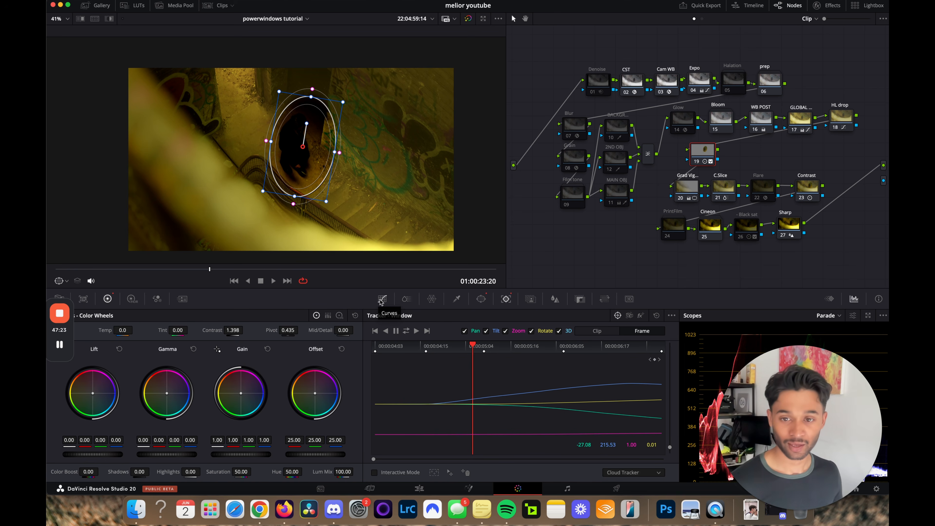
# Reset the color wheel adjustments on the oval's node and review the clip in full screen up to 22:04:59:20.
pyautogui.click(355, 315)
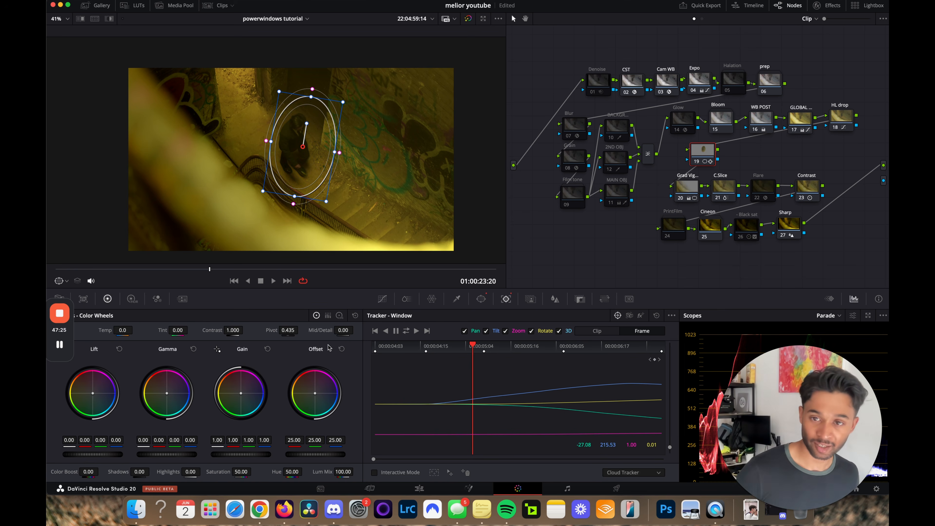
pyautogui.press('super+f')
pyautogui.press('space')
pyautogui.press('space')
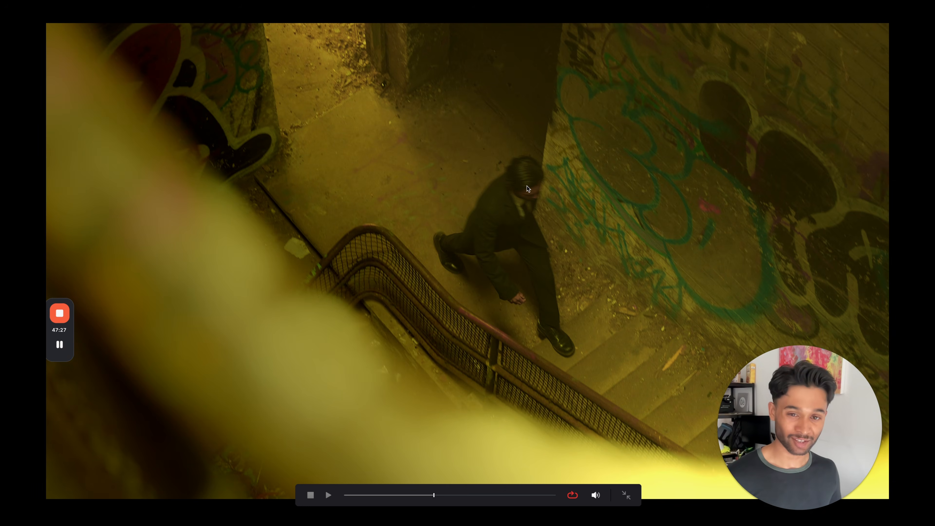
pyautogui.press('Escape')
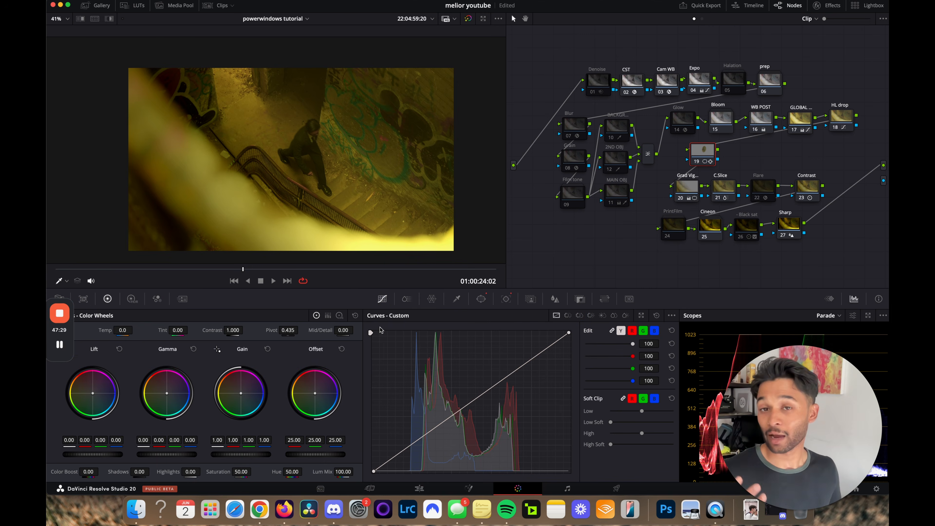
# Brighten the man with the custom curve by holding the shadows down and lifting the lower midtones, and review it in full screen.
pyautogui.moveTo(399, 454); pyautogui.dragTo(398, 458)
pyautogui.moveTo(444, 424); pyautogui.dragTo(447, 415)
pyautogui.moveTo(398, 458); pyautogui.dragTo(400, 461)
pyautogui.press('super+f')
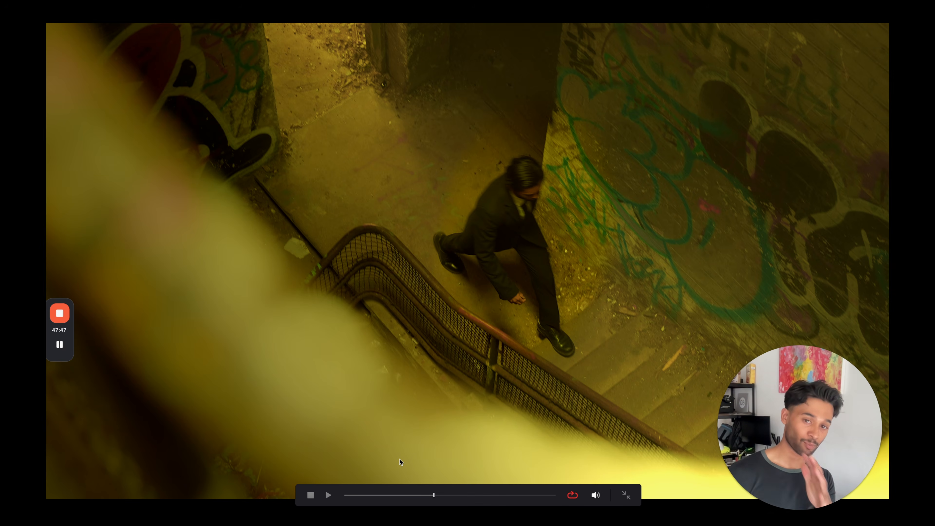
pyautogui.press('super+f')
# Increase the oval window's softness to 18.30 at 22:04:59:20 and play the clip in full screen.
pyautogui.click(485, 302)
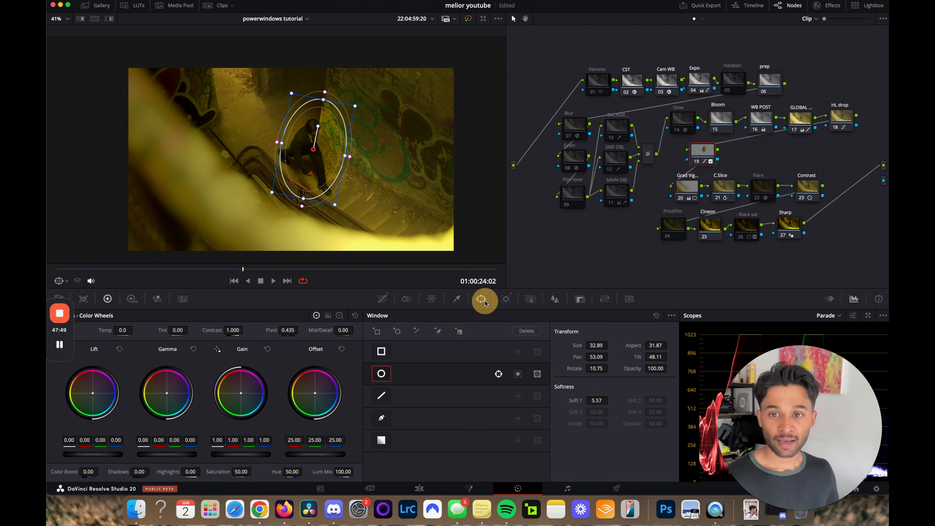
pyautogui.moveTo(349, 156); pyautogui.dragTo(363, 155)
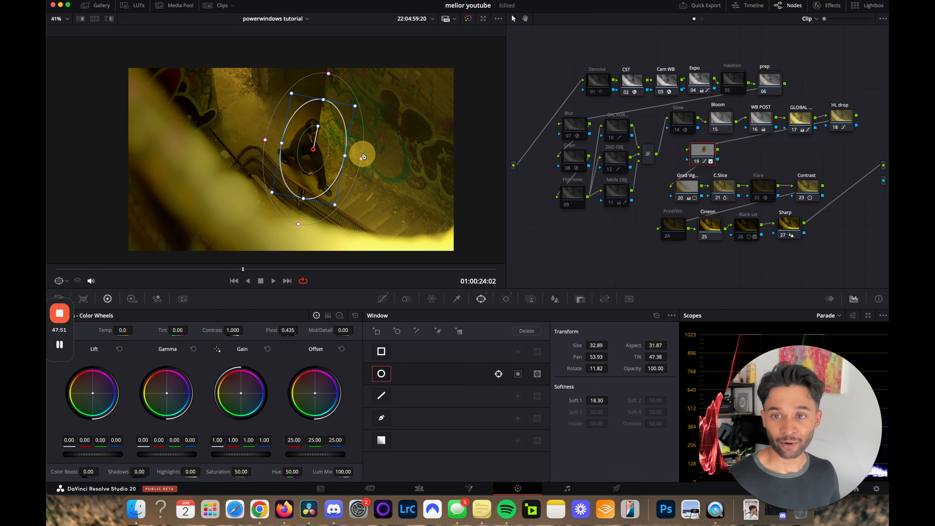
pyautogui.press('super+f')
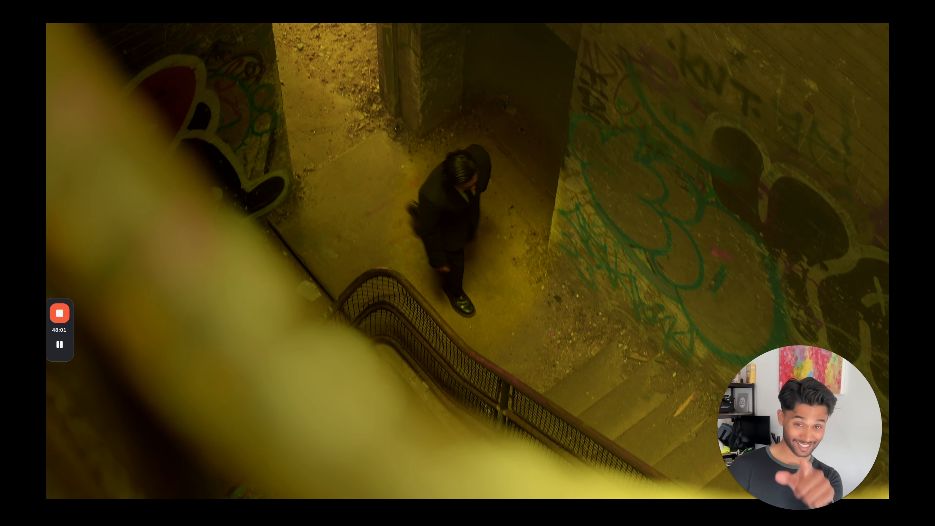
pyautogui.press('Escape')
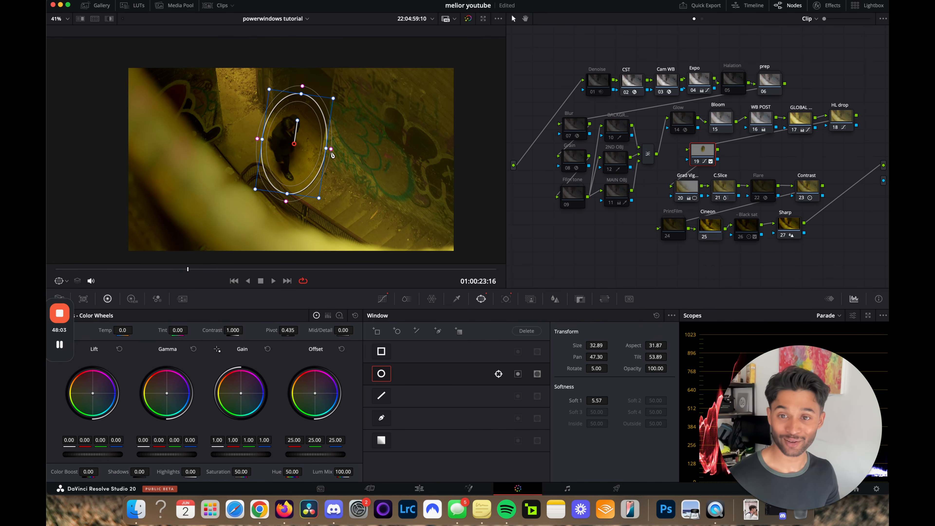
# Widen the oval window's softness at 22:04:59:10 as well and replay the clip in full screen.
pyautogui.moveTo(332, 155)
pyautogui.mouseDown()
pyautogui.moveTo(334, 142)
pyautogui.moveTo(345, 141)
pyautogui.mouseUp()
pyautogui.press('super+f')
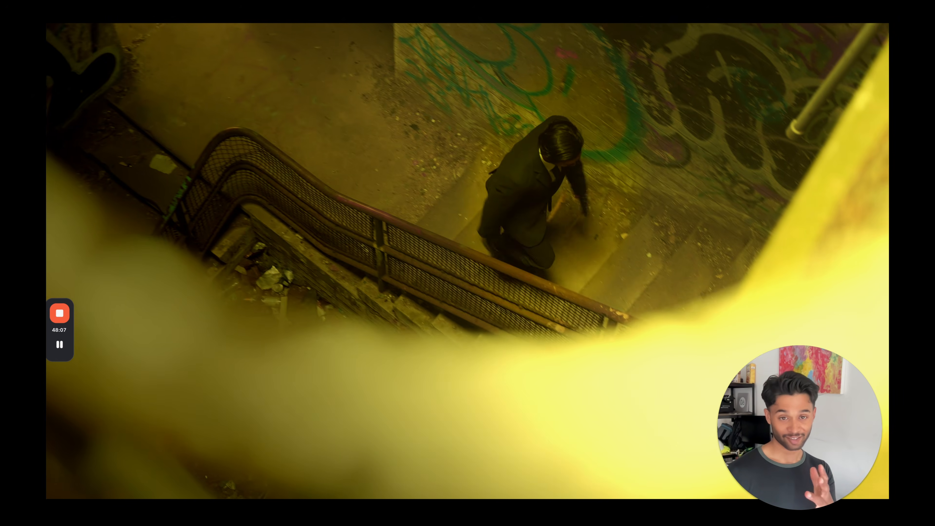
pyautogui.press('Escape')
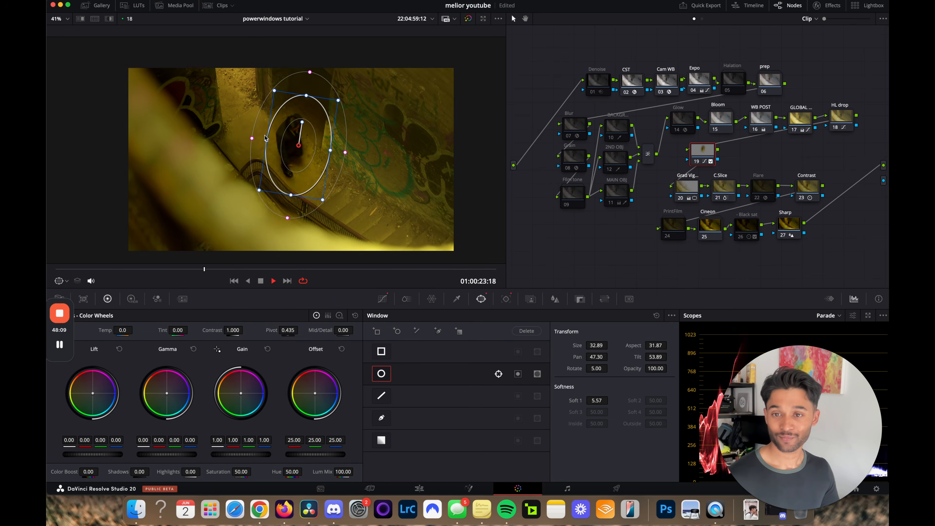
pyautogui.press('space')
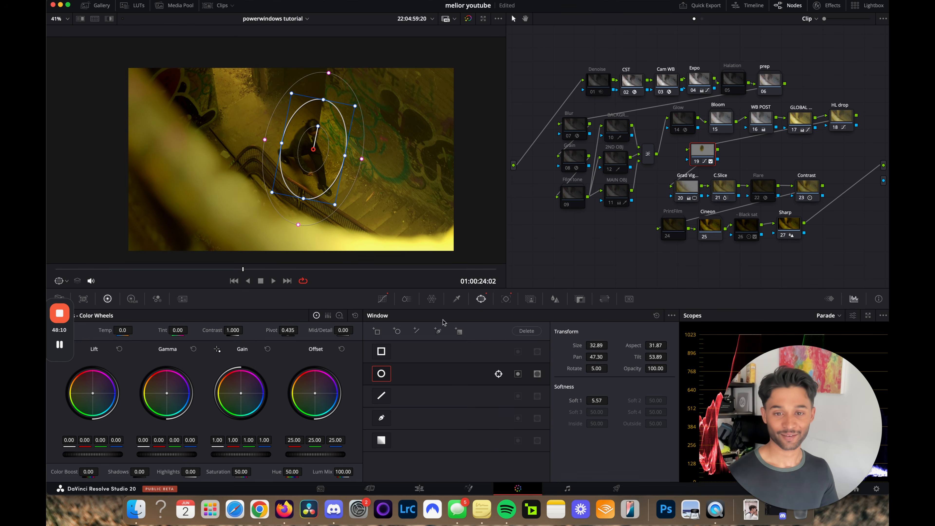
# Open the tracker and undo the last two softness changes to the oval window.
pyautogui.click(506, 299)
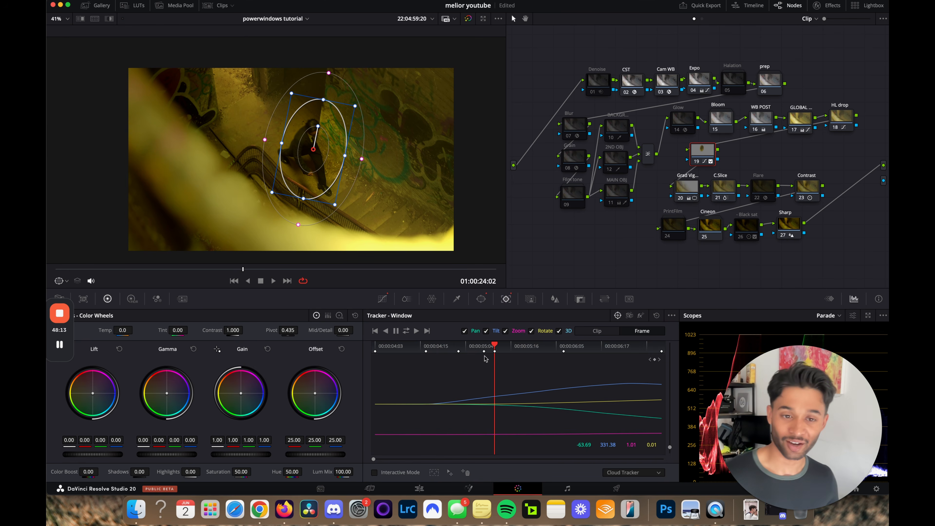
pyautogui.press('super+z')
pyautogui.press('super+z')
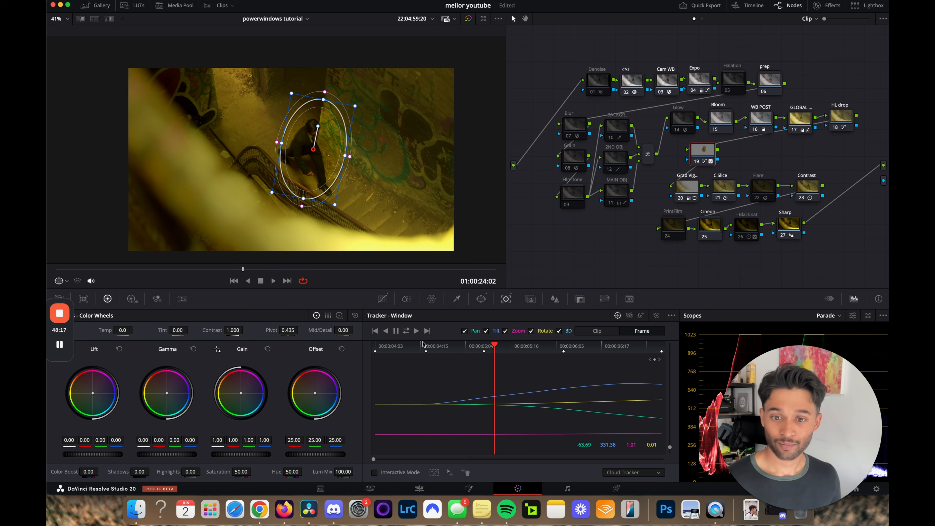
# Play the clip through to 22:05:00:16 and set the tracker back to Clip mode.
pyautogui.press('space')
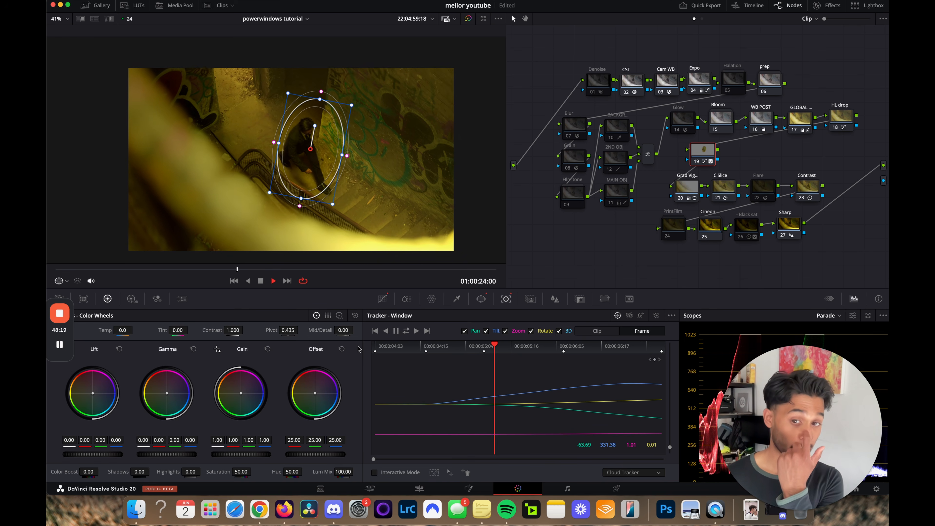
pyautogui.press('space')
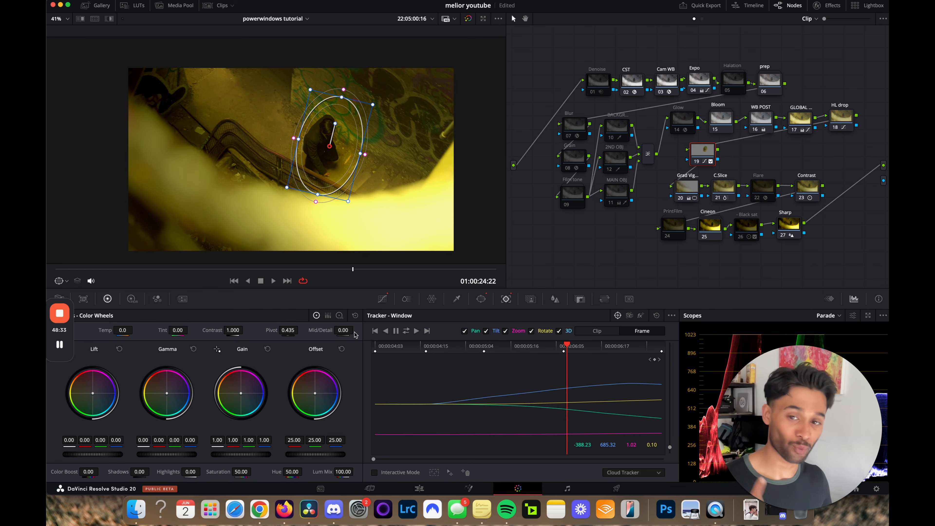
pyautogui.click(596, 332)
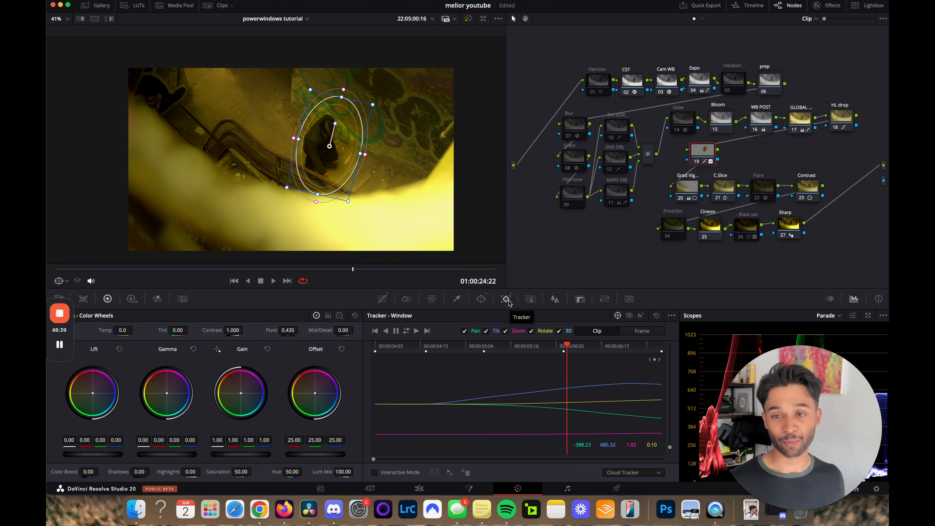
# Widen the oval window's outer softness in two increments with the tracker in Clip mode and play the clip in full screen.
pyautogui.moveTo(366, 158); pyautogui.dragTo(377, 148)
pyautogui.press('space')
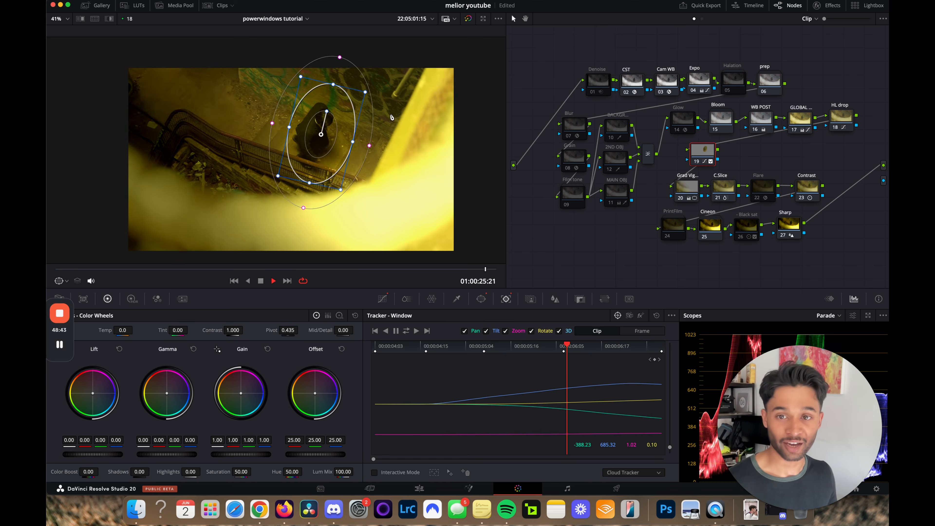
pyautogui.press('space')
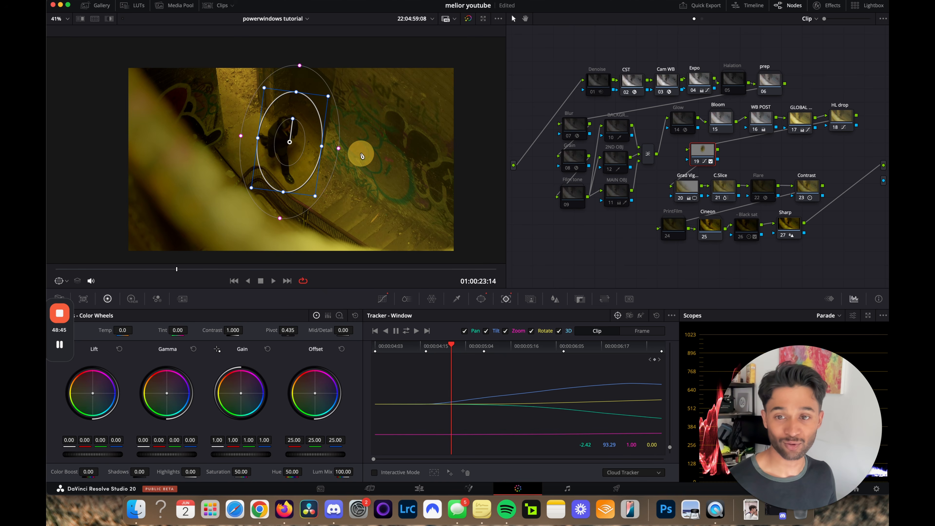
pyautogui.moveTo(338, 148); pyautogui.dragTo(351, 148)
pyautogui.press('super+f')
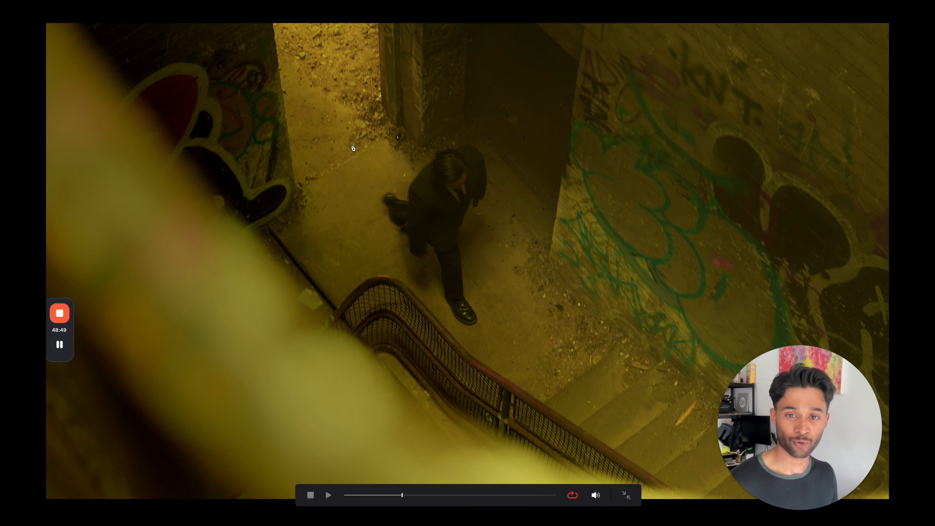
pyautogui.press('space')
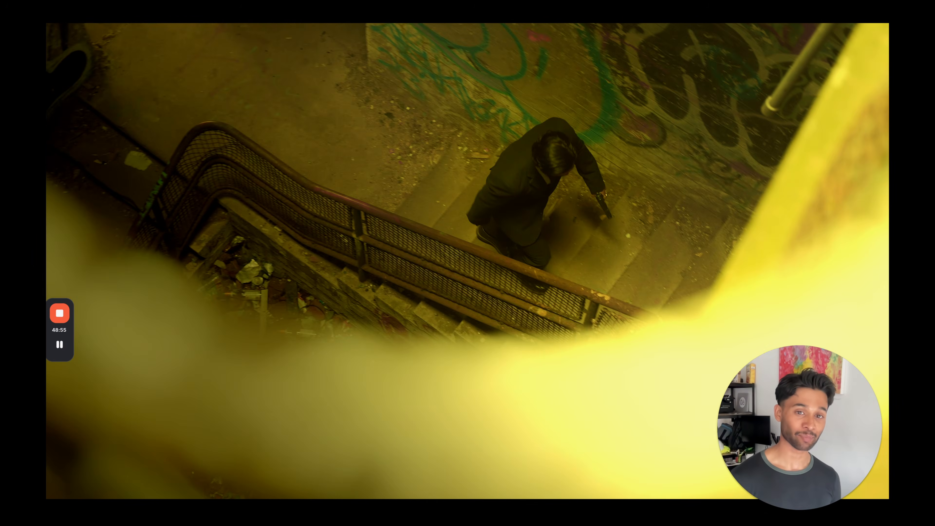
# Compare the shot in full screen with the oval window's node switched off and on.
pyautogui.press('super+f')
pyautogui.press('super+f')
pyautogui.press('super+d')
pyautogui.press('super+d')
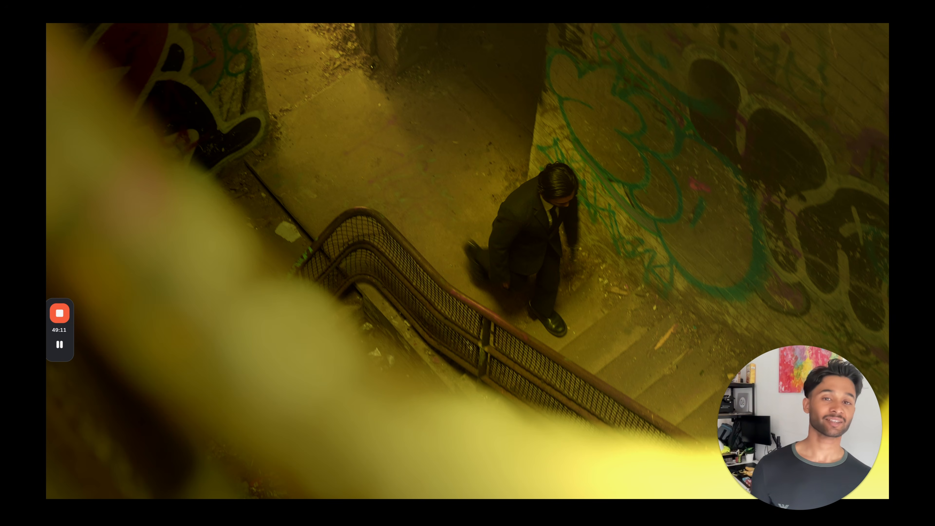
pyautogui.press('Escape')
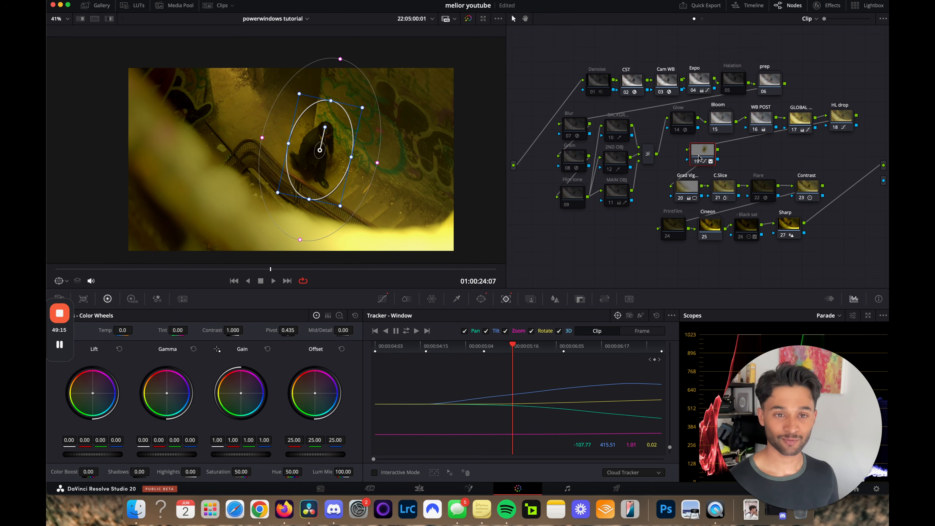
# Disable the oval window's node 19 and add a serial node directly after it.
pyautogui.hotkey('alt', 's')
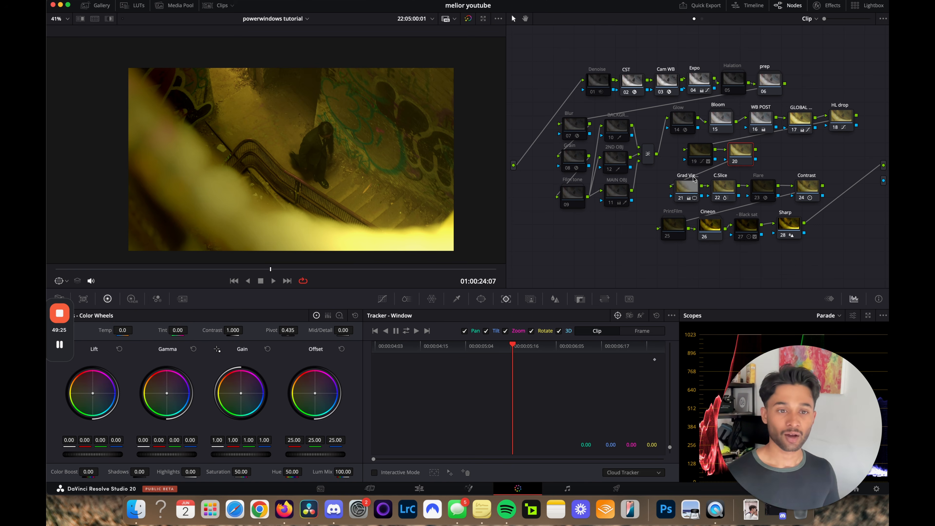
pyautogui.click(696, 165)
pyautogui.click(738, 157)
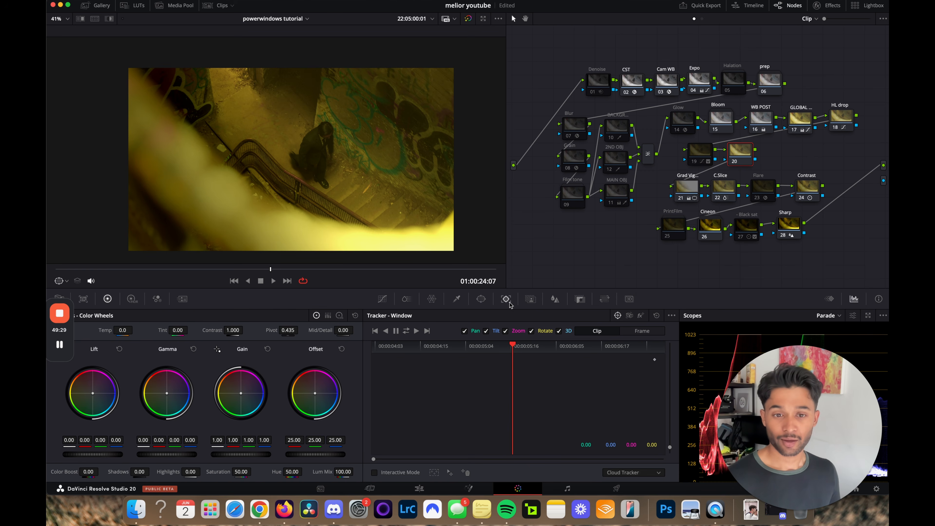
# Open Magic Mask for node 20, go to the clip's first frame and set the mask quality to Better.
pyautogui.click(532, 300)
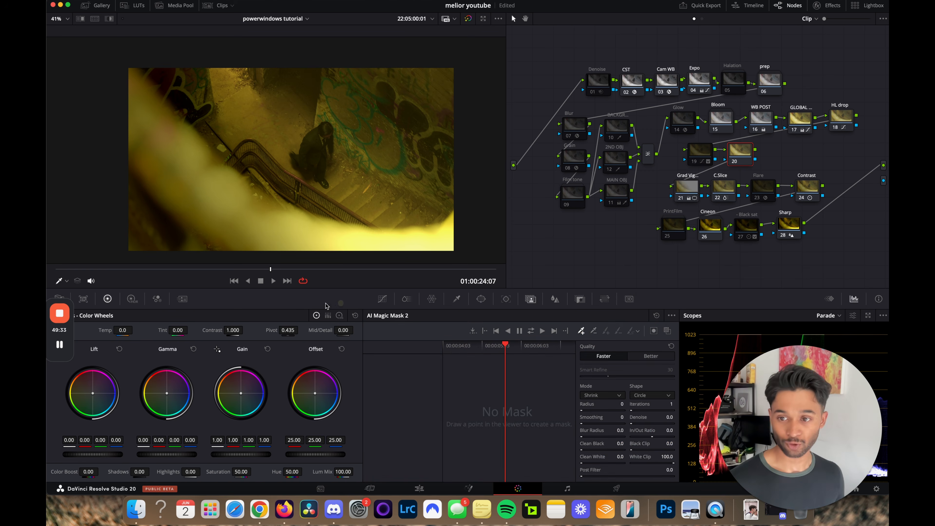
pyautogui.click(59, 270)
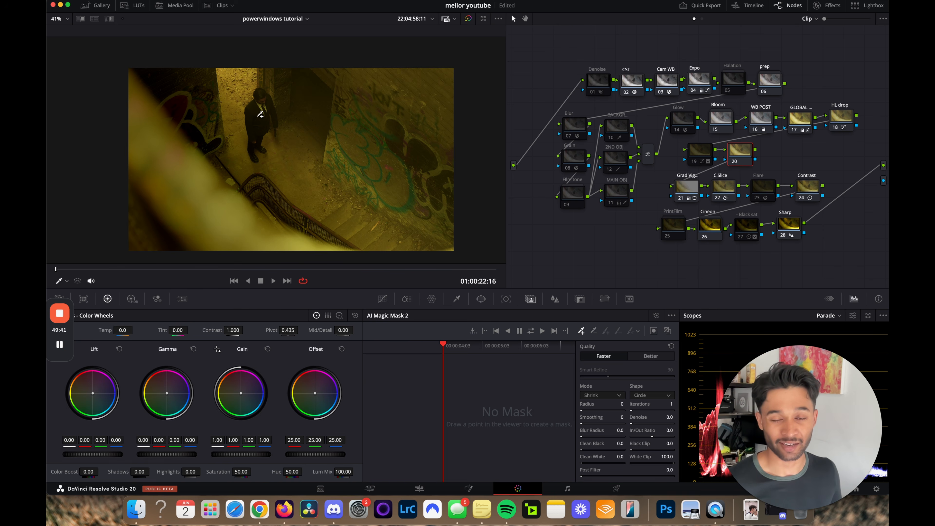
pyautogui.click(652, 356)
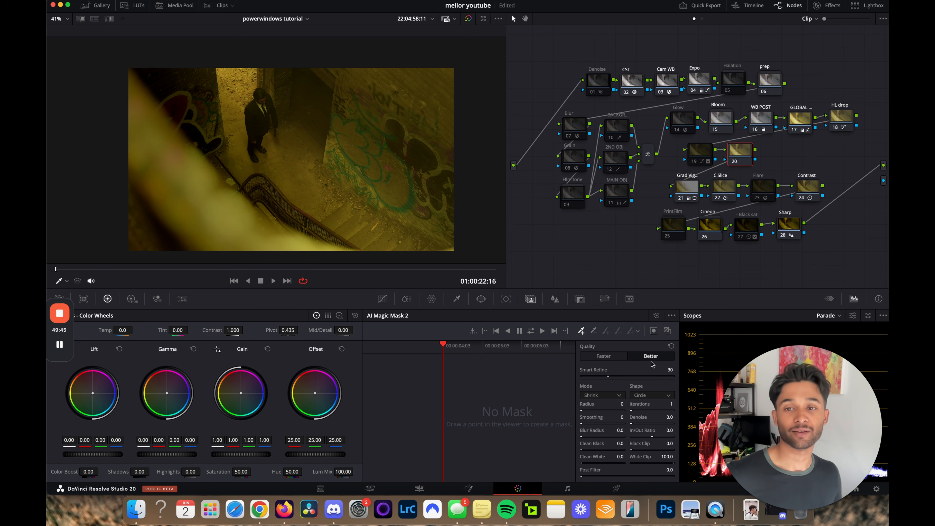
# Mask the man with two Magic Mask points, one on his upper chest and one on his jacket, checking the highlighted selection.
pyautogui.click(260, 107)
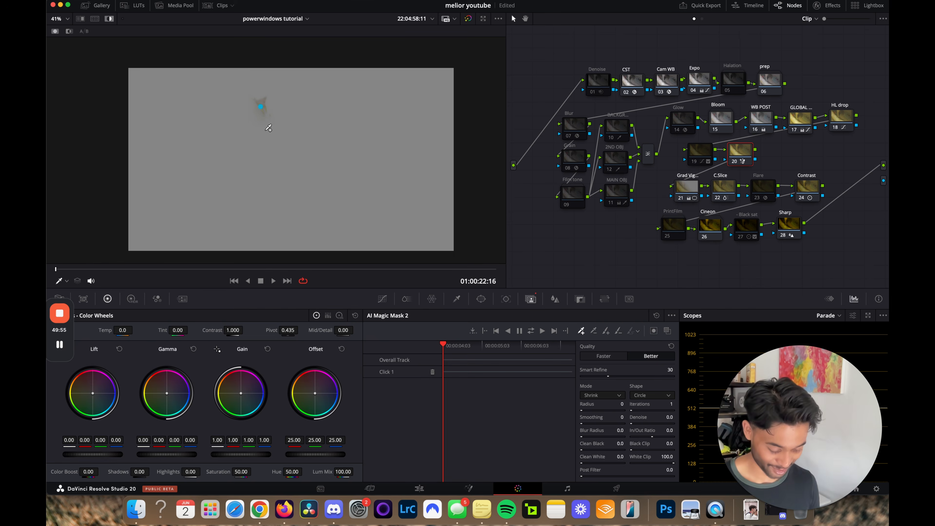
pyautogui.hotkey('shift', 'h')
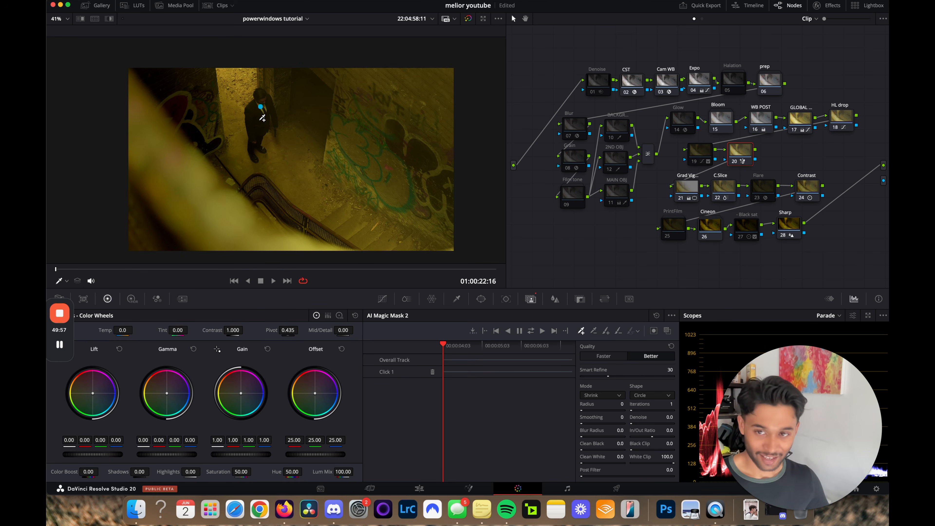
pyautogui.click(260, 121)
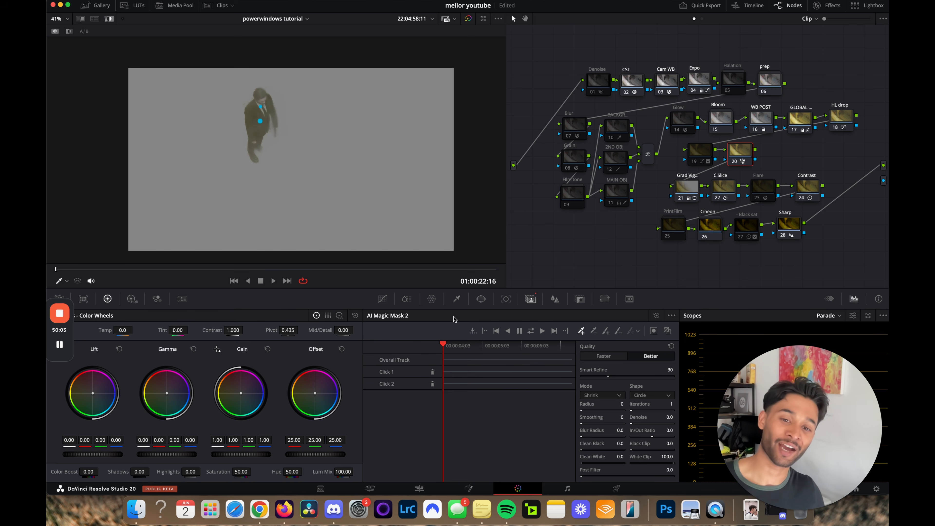
# Track the Magic Mask through the whole clip, turn off the highlight view and return to the first frame.
pyautogui.click(531, 333)
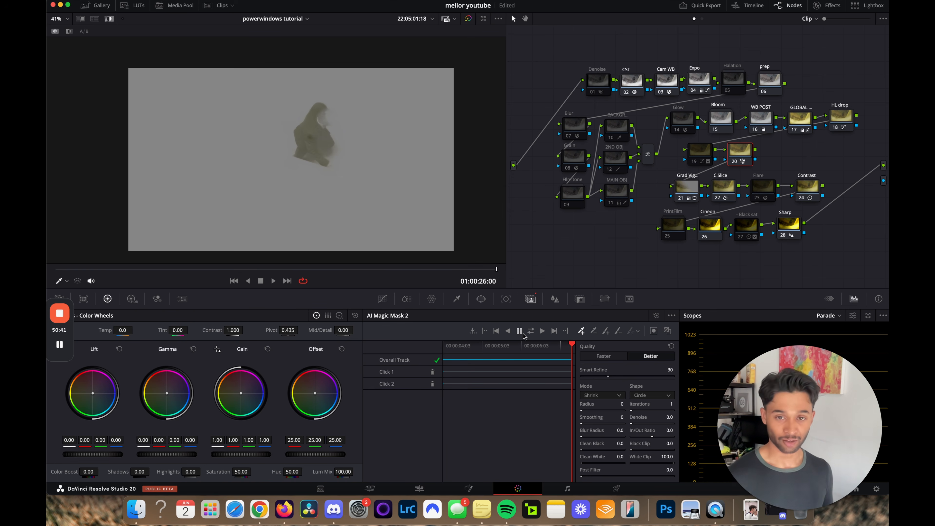
pyautogui.hotkey('shift', 'h')
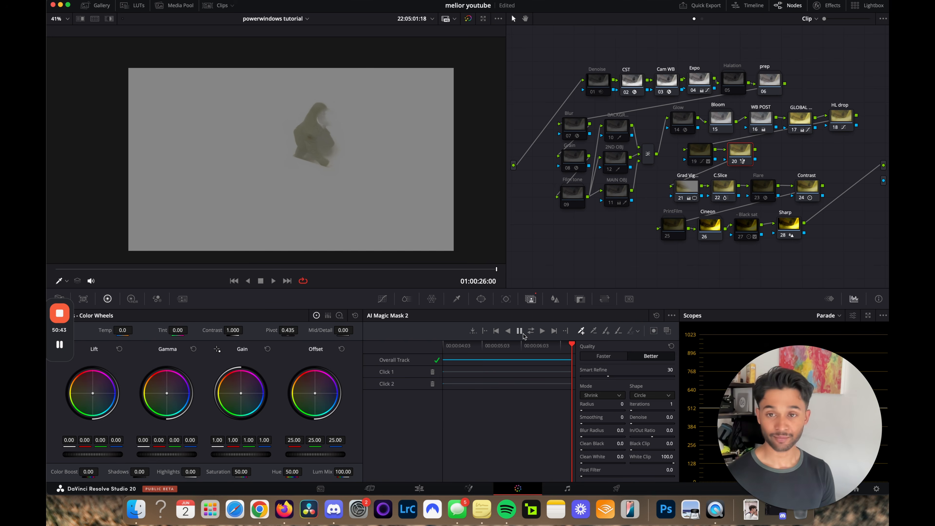
pyautogui.click(456, 346)
pyautogui.moveTo(457, 348); pyautogui.dragTo(428, 340)
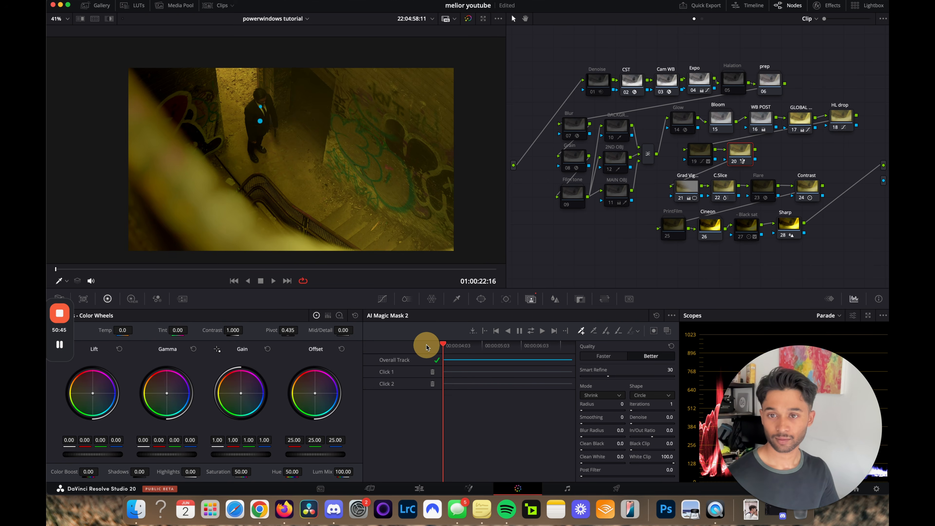
# Push the masked man's gain strongly toward green (0.02, 1.70, 0.01) and play the clip in full screen to check the mask.
pyautogui.click(382, 298)
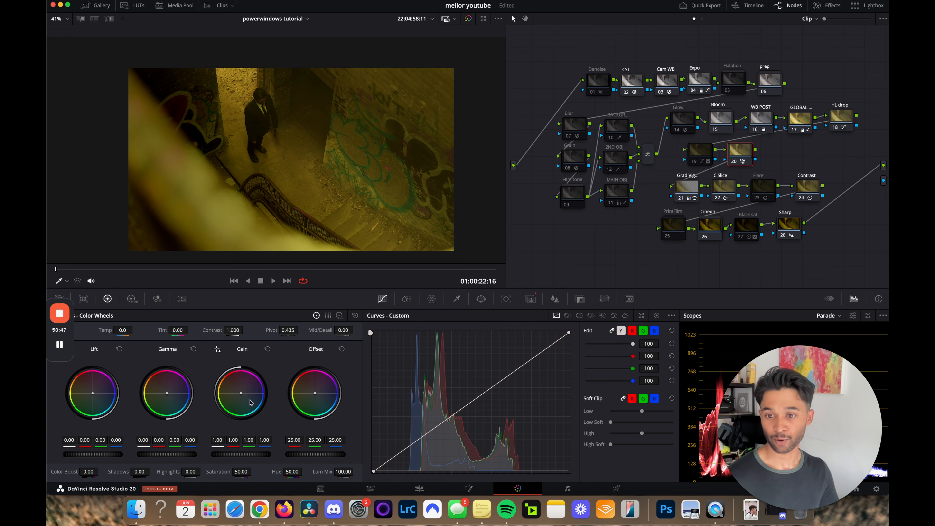
pyautogui.moveTo(241, 391); pyautogui.dragTo(231, 374)
pyautogui.moveTo(216, 349); pyautogui.dragTo(93, 406)
pyautogui.moveTo(475, 279); pyautogui.dragTo(228, 411)
pyautogui.press('super+f')
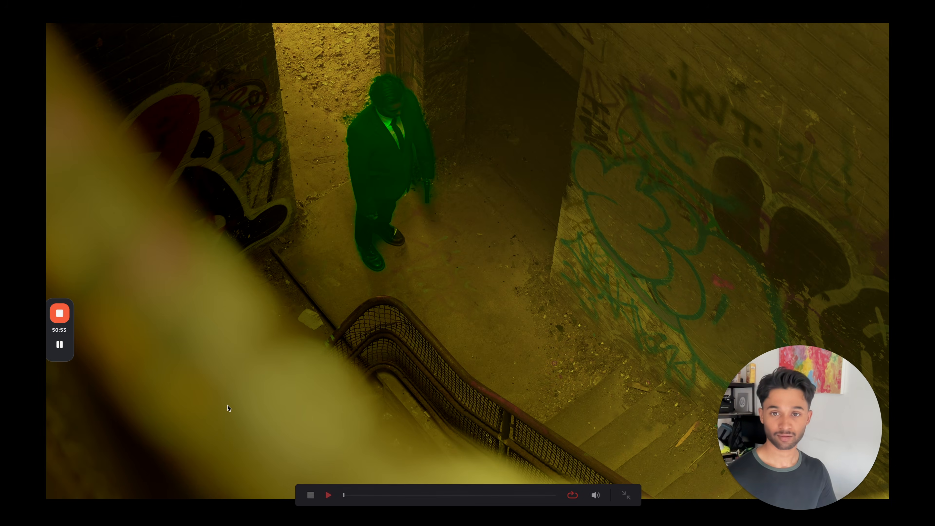
pyautogui.press('space')
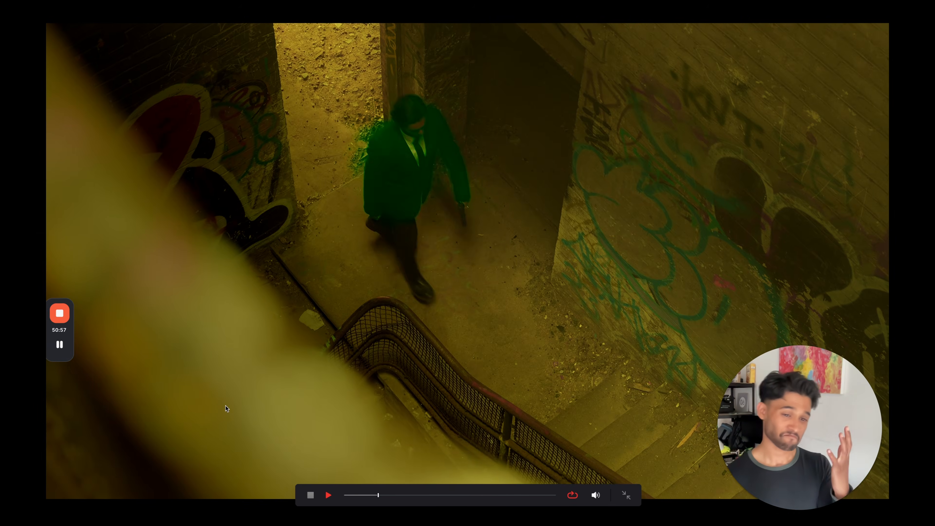
pyautogui.press('Escape')
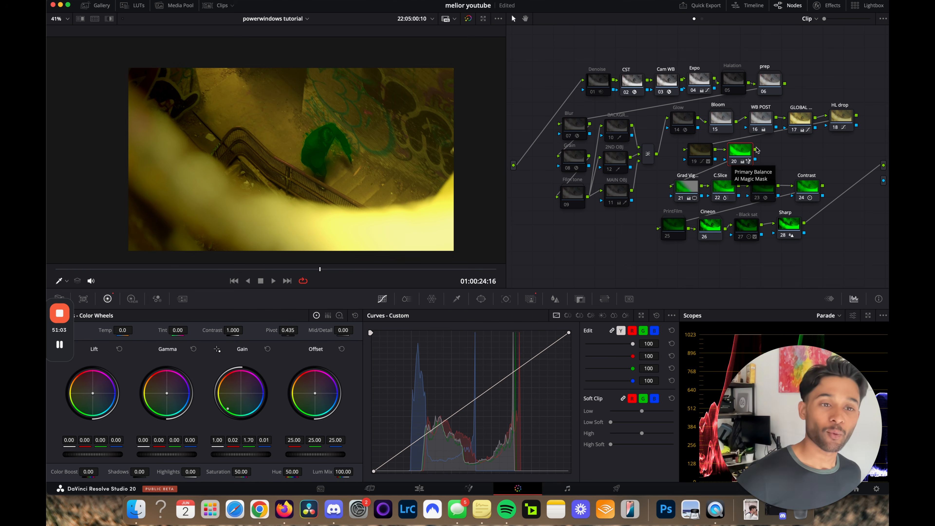
# Switch the GLOBAL node 17 off and on to compare the look without it.
pyautogui.click(796, 126)
pyautogui.click(793, 130)
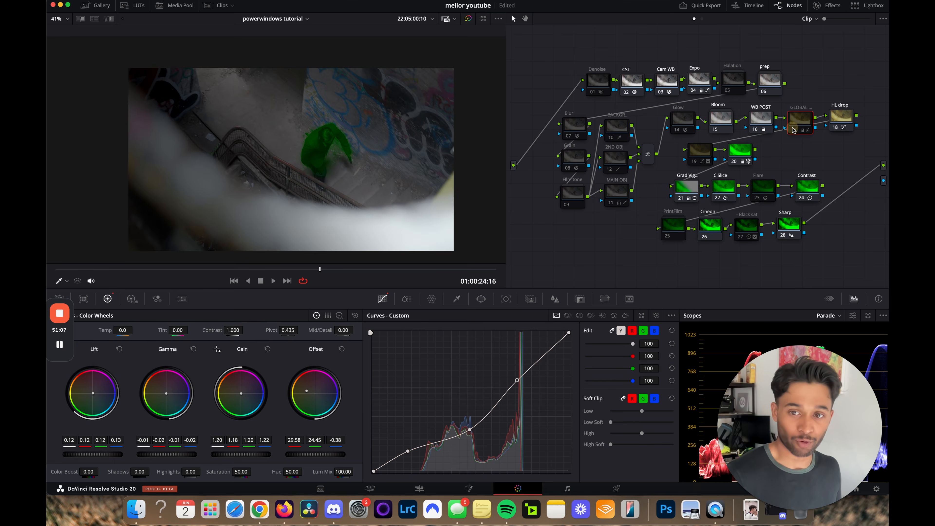
pyautogui.click(794, 130)
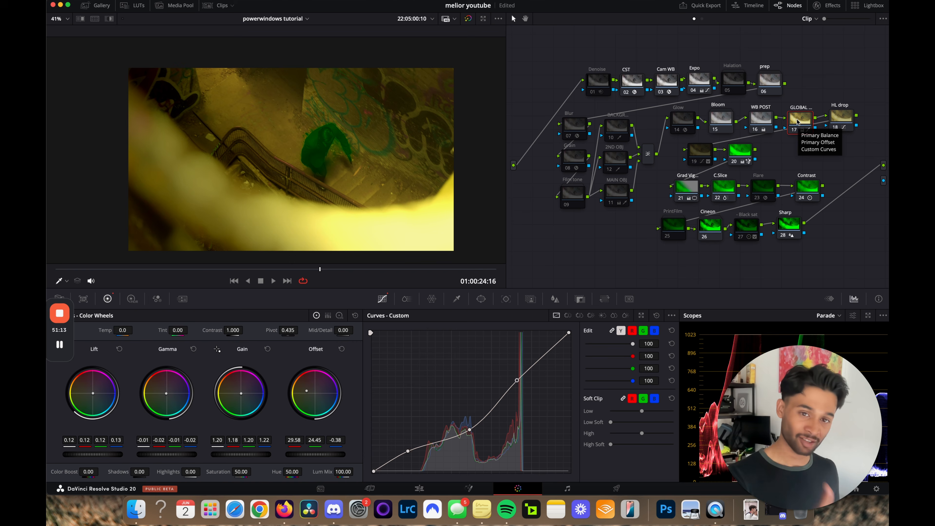
# Reset node 20's color wheels and shape its custom curve with two points, checking the first frame in full screen.
pyautogui.click(742, 153)
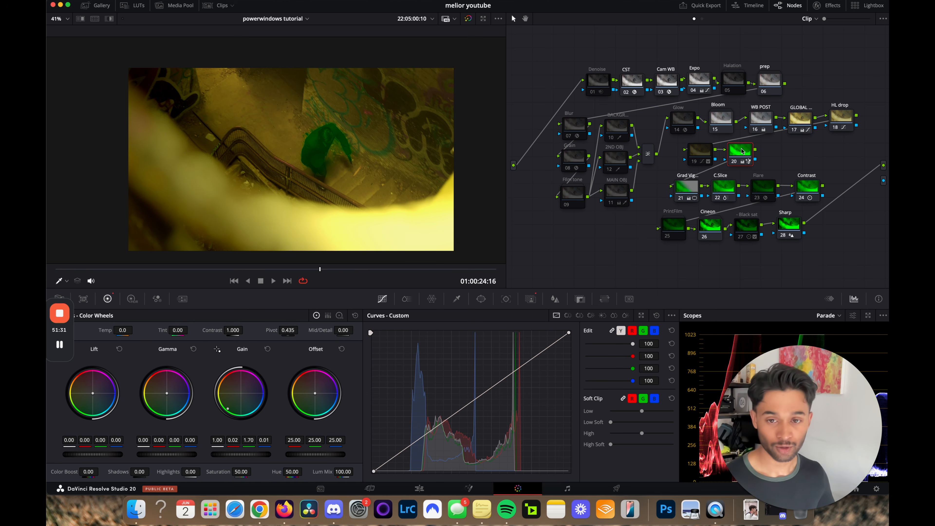
pyautogui.click(355, 315)
pyautogui.moveTo(401, 457)
pyautogui.mouseDown()
pyautogui.moveTo(408, 438)
pyautogui.moveTo(404, 456)
pyautogui.mouseUp()
pyautogui.moveTo(448, 418); pyautogui.dragTo(448, 416)
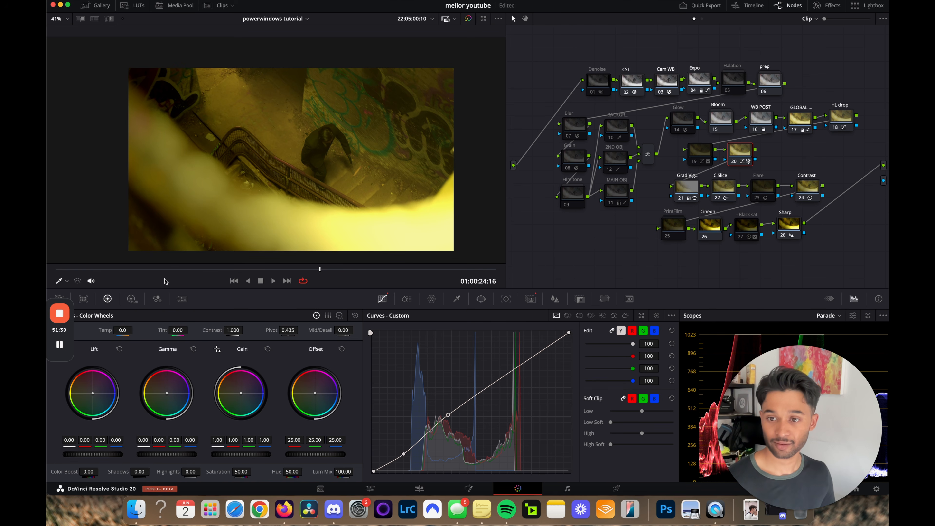
pyautogui.moveTo(160, 270); pyautogui.dragTo(46, 264)
pyautogui.press('super+f')
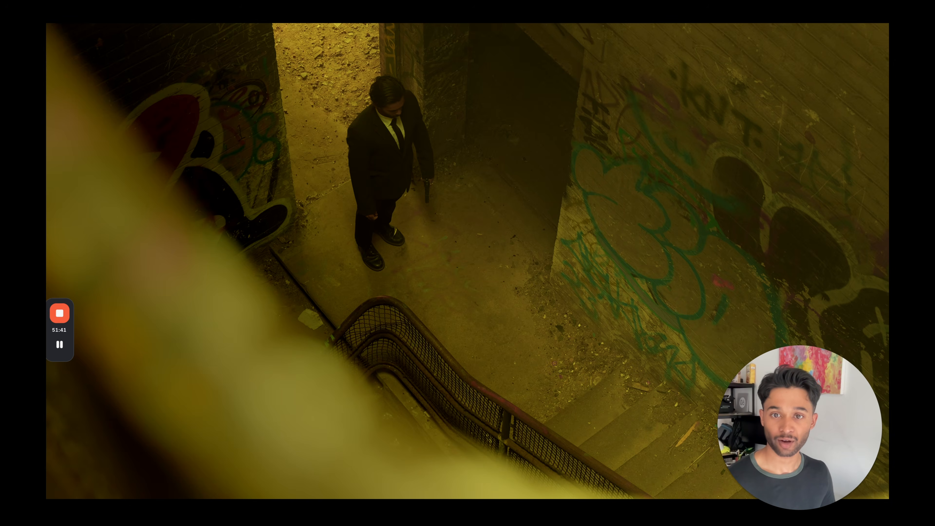
pyautogui.press('super+f')
# Raise the masked man's gain to 1.04, nudge his gamma slightly toward blue and play the clip in full screen.
pyautogui.moveTo(232, 458); pyautogui.dragTo(243, 447)
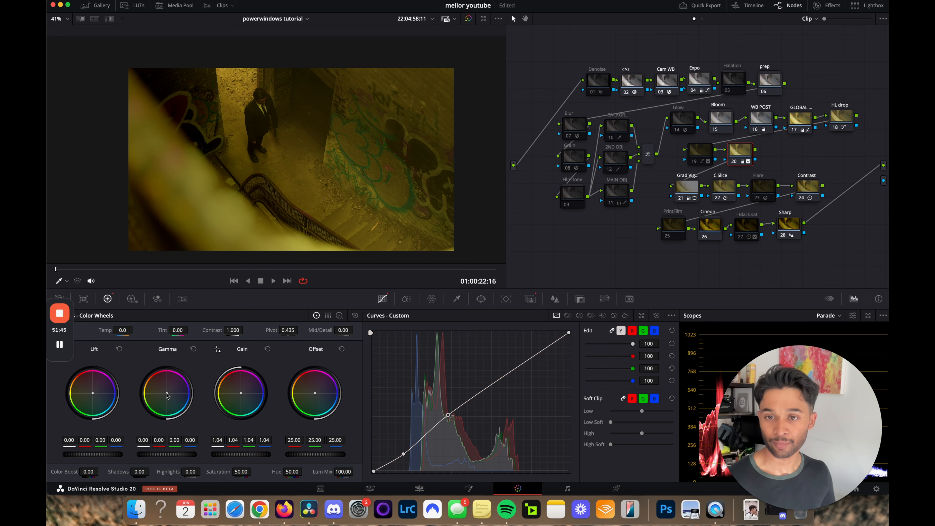
pyautogui.moveTo(167, 395); pyautogui.dragTo(168, 394)
pyautogui.press('super+f')
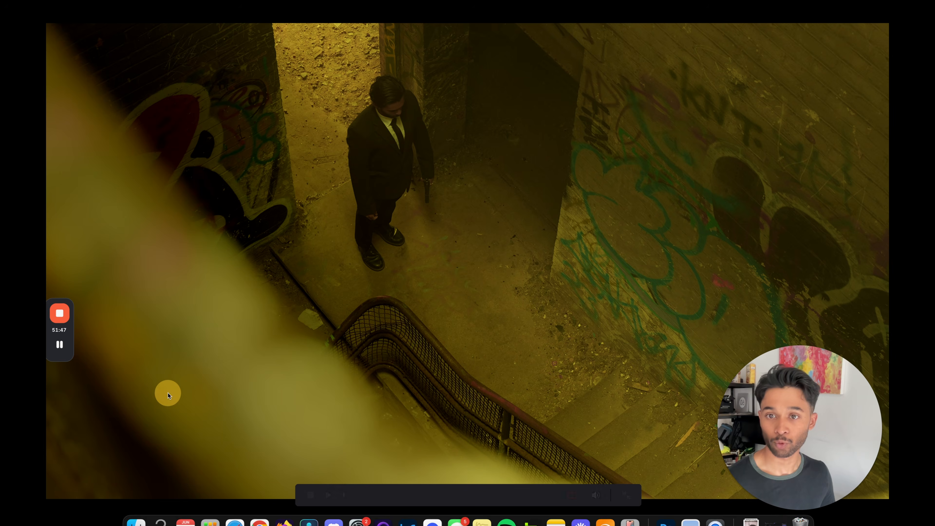
pyautogui.press('space')
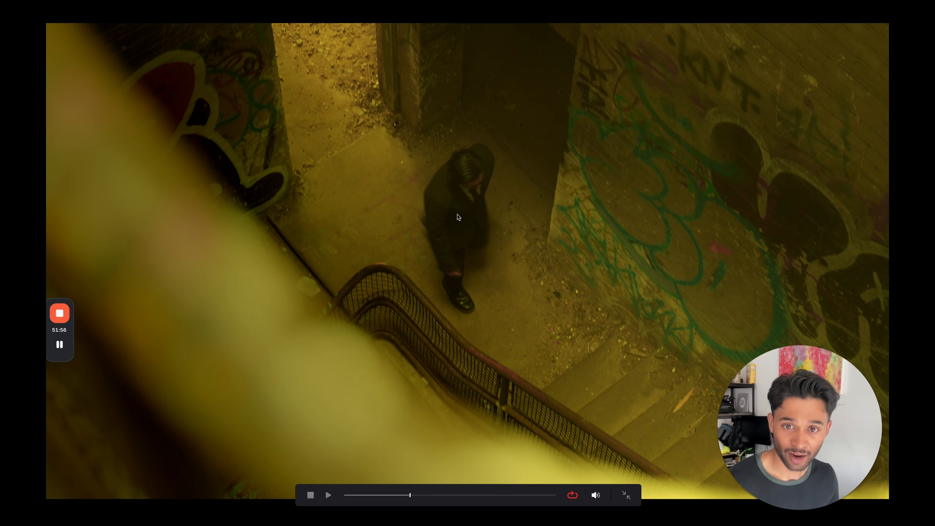
pyautogui.press('Escape')
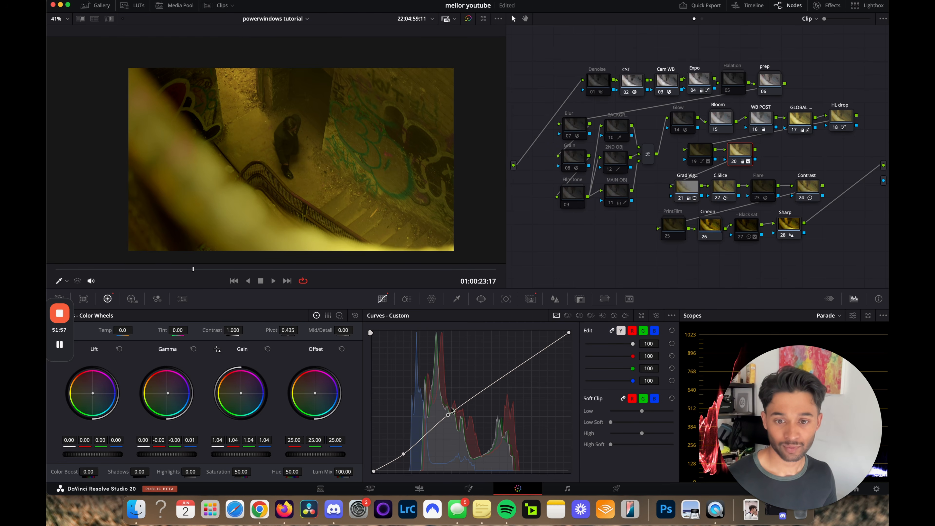
# Raise node 20's upper curve point, pull its shadow point slightly down and replay the clip in full screen.
pyautogui.moveTo(448, 414); pyautogui.dragTo(461, 402)
pyautogui.moveTo(404, 454); pyautogui.dragTo(407, 458)
pyautogui.press('super+f')
pyautogui.press('space')
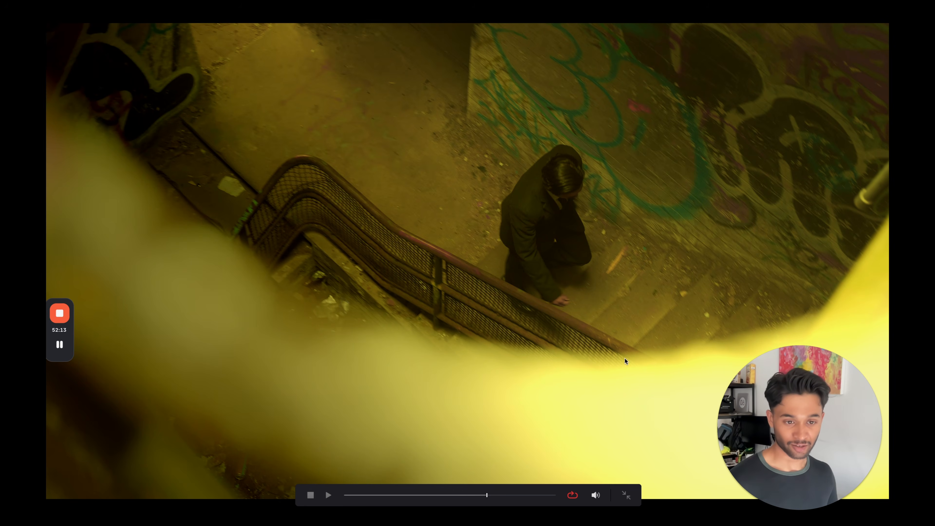
pyautogui.press('Escape')
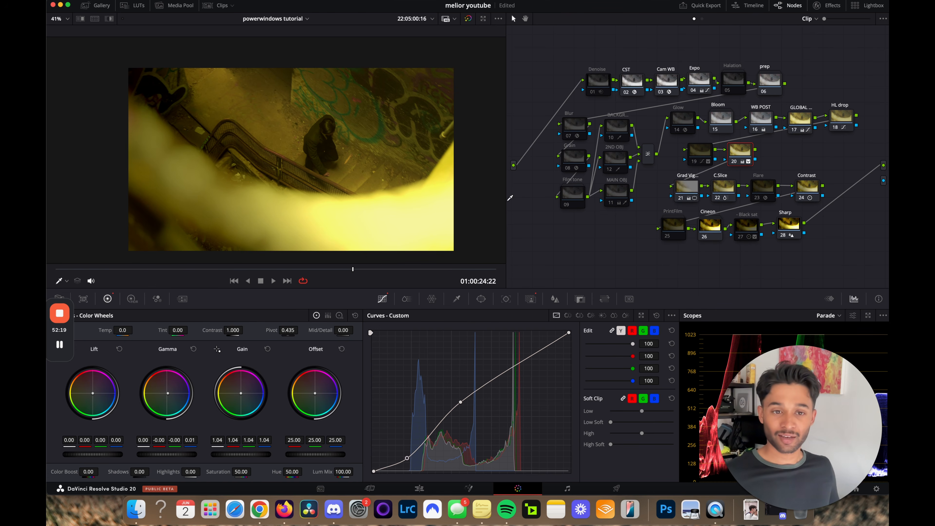
# Put the Grad Vig node 21's gradient window in per-frame tracking mode and shift it slightly up-left on the clip's first frame.
pyautogui.click(677, 188)
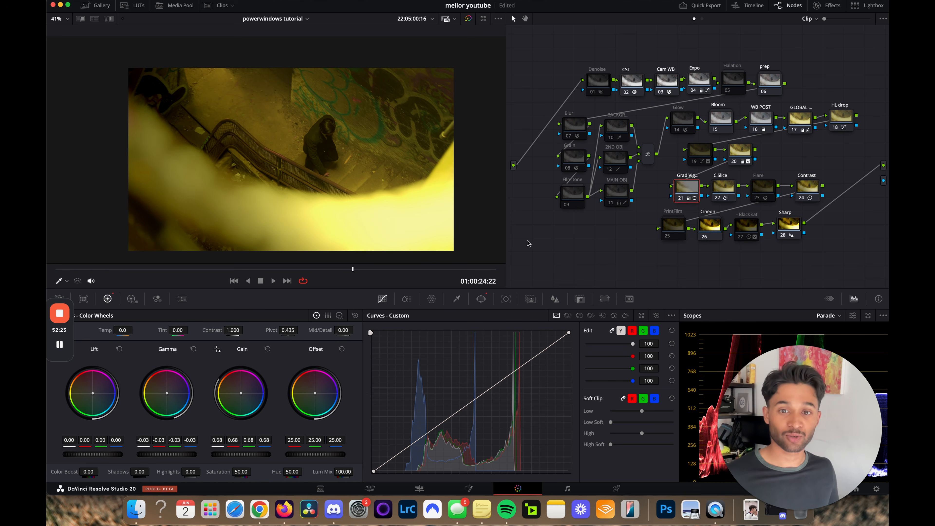
pyautogui.click(488, 299)
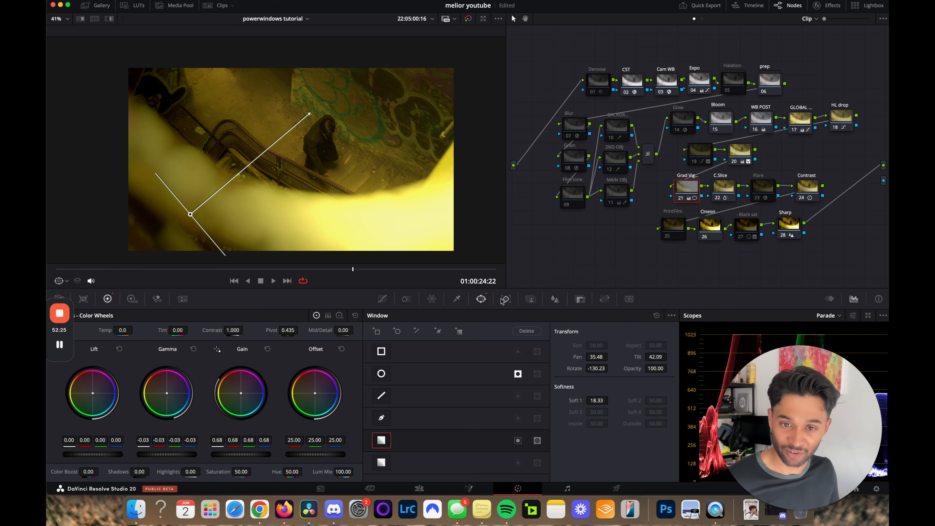
pyautogui.click(505, 299)
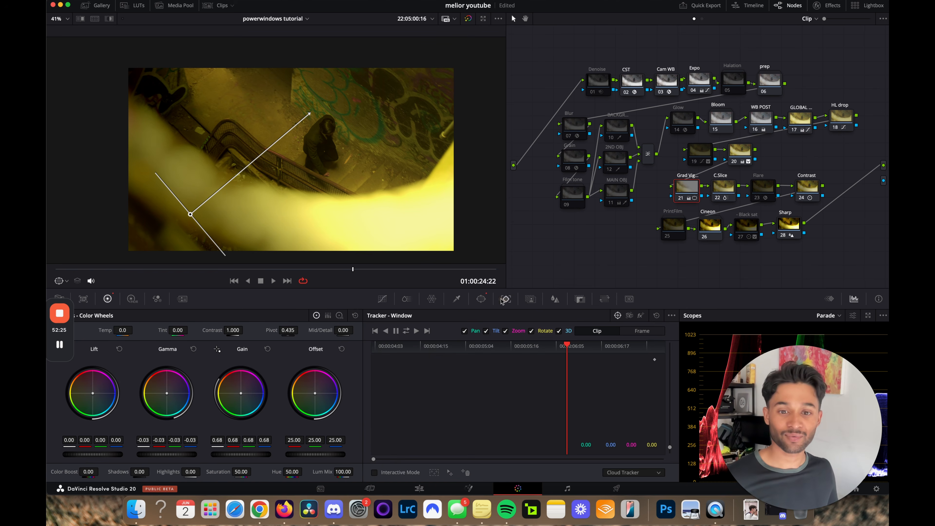
pyautogui.click(632, 331)
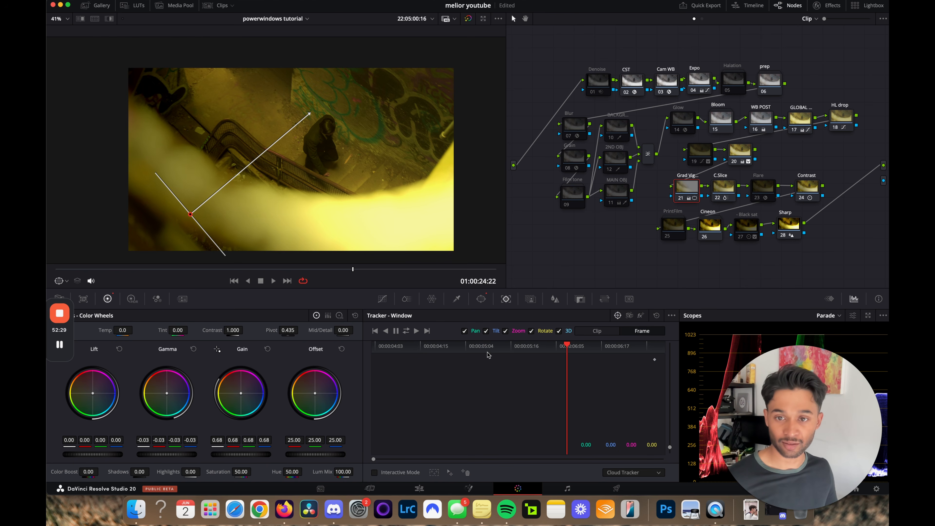
pyautogui.press('Up')
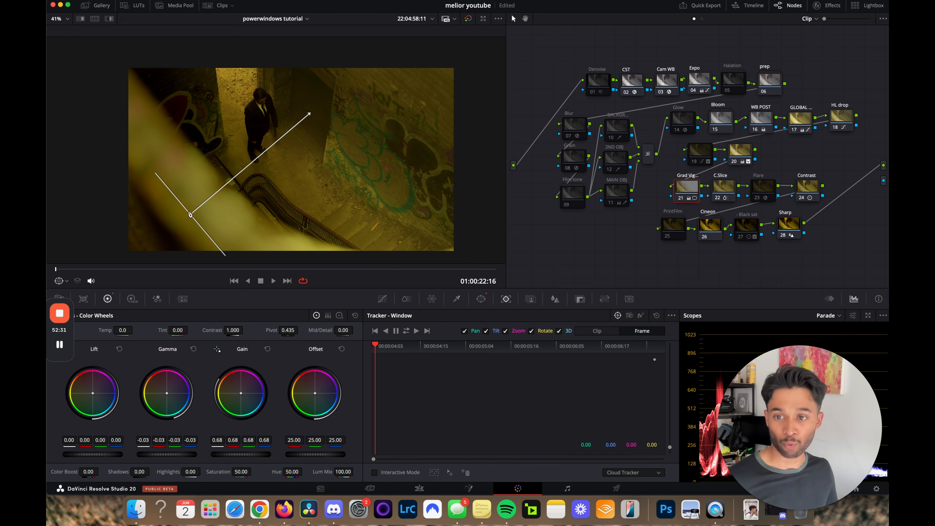
pyautogui.moveTo(190, 214); pyautogui.dragTo(183, 211)
pyautogui.click(375, 349)
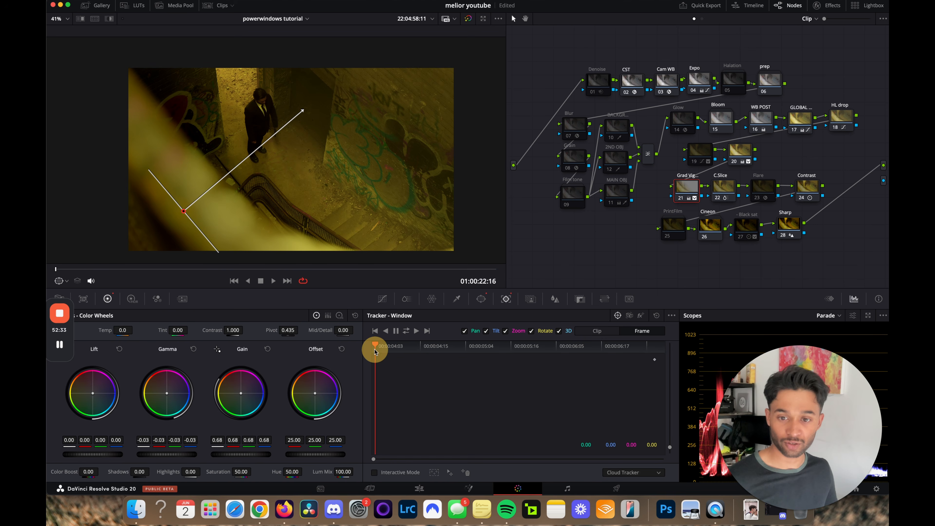
# On the clip's last frame, move the gradient to the lower middle of the picture and rotate it to point straight up.
pyautogui.click(289, 269)
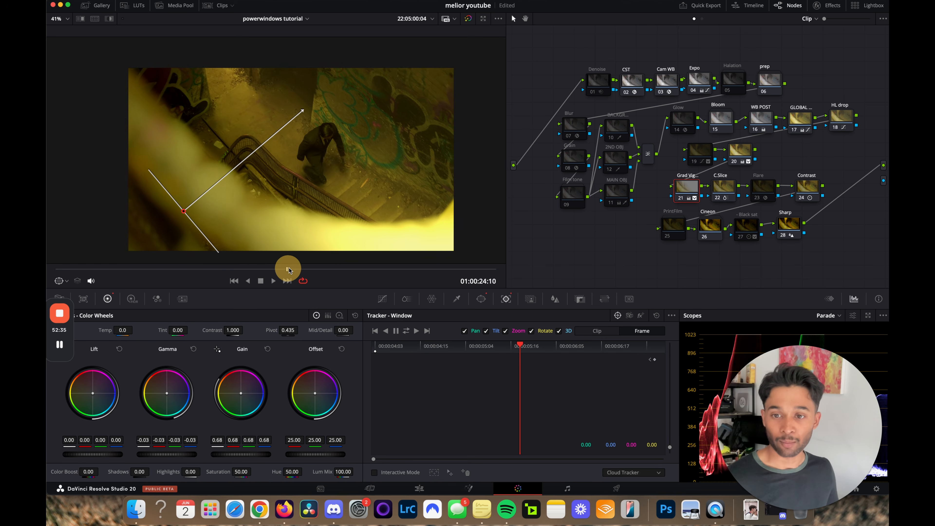
pyautogui.moveTo(289, 270); pyautogui.dragTo(503, 234)
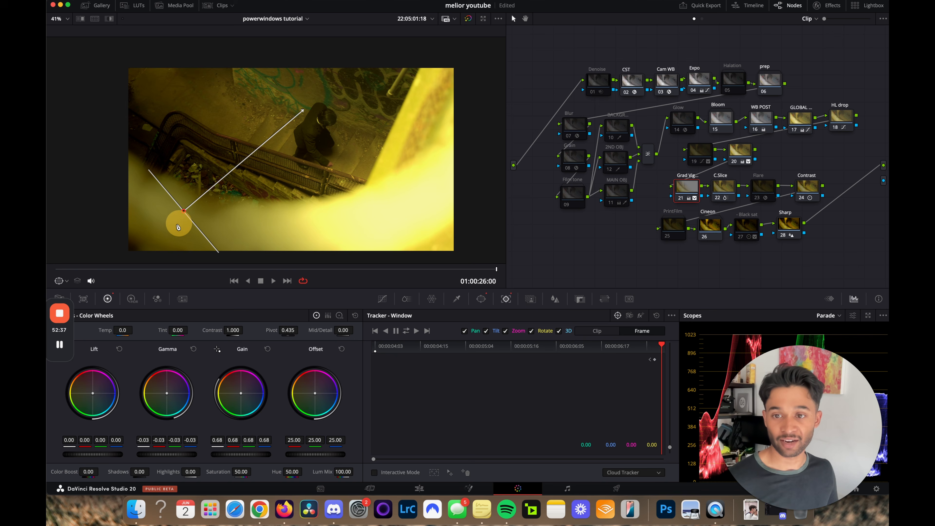
pyautogui.moveTo(178, 227); pyautogui.dragTo(306, 246)
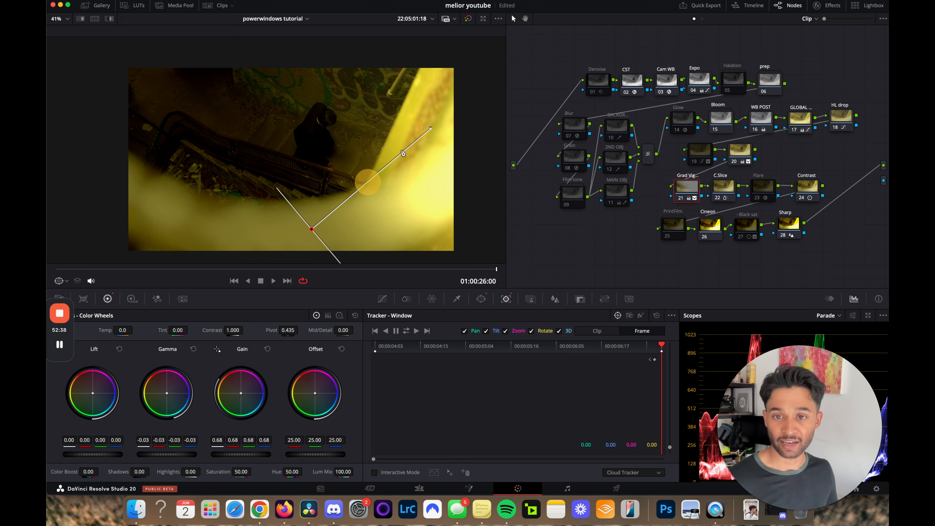
pyautogui.moveTo(430, 128)
pyautogui.mouseDown()
pyautogui.moveTo(310, 138)
pyautogui.moveTo(308, 164)
pyautogui.moveTo(299, 138)
pyautogui.moveTo(309, 125)
pyautogui.mouseUp()
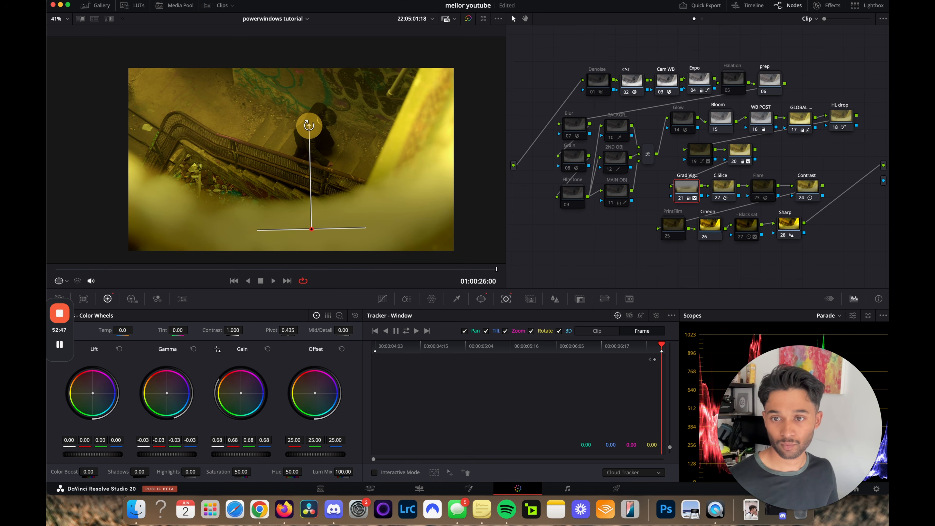
# At 01:00:24:19, move the gradient onto the bright foreground, rotate it toward upright, and play the clip to check it.
pyautogui.moveTo(411, 274); pyautogui.dragTo(393, 293)
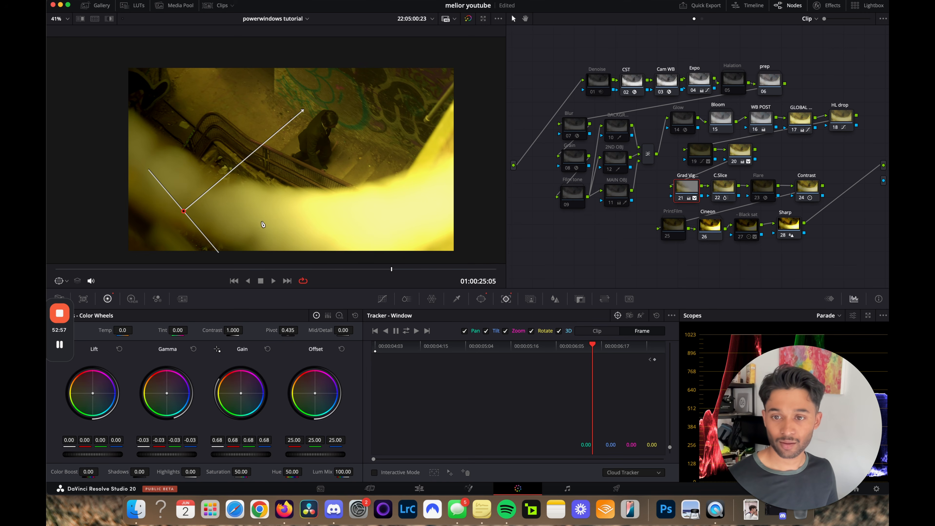
pyautogui.scroll(-3, 240, 255)
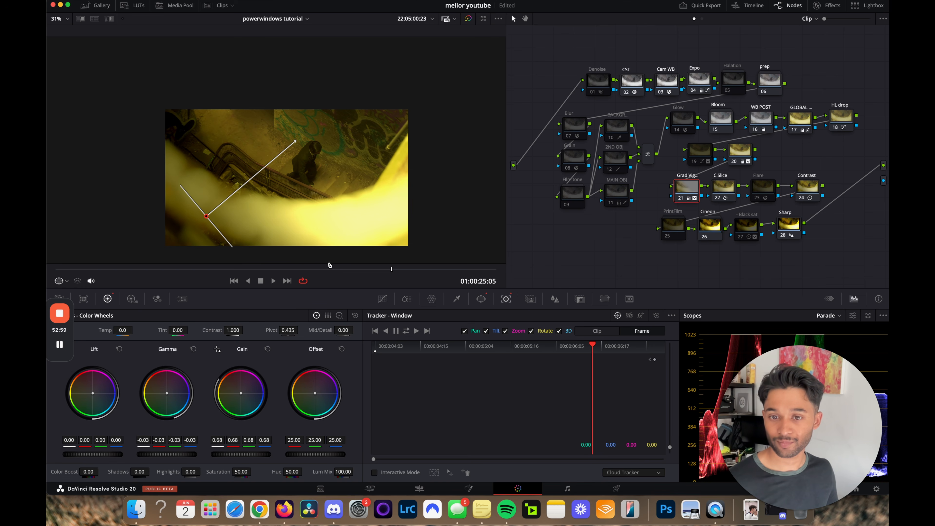
pyautogui.moveTo(463, 346); pyautogui.dragTo(556, 346)
pyautogui.moveTo(207, 216); pyautogui.dragTo(266, 234)
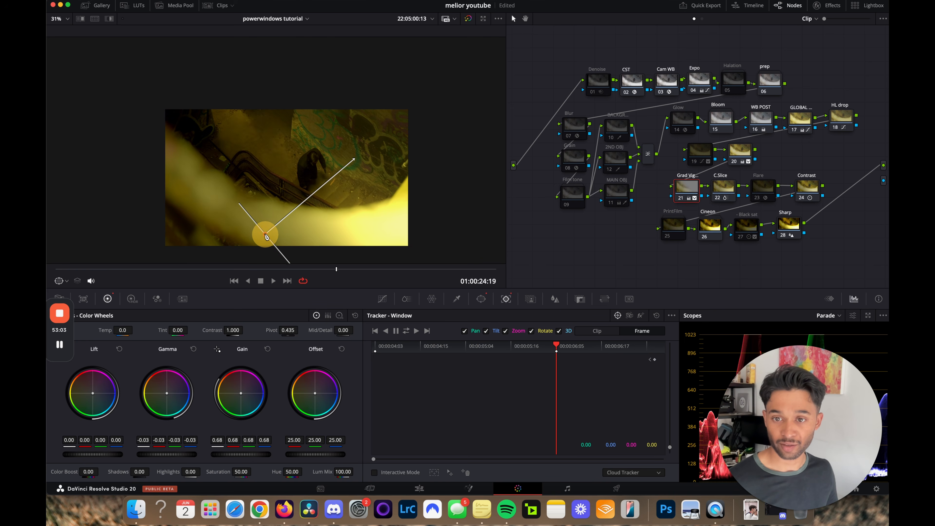
pyautogui.moveTo(354, 159); pyautogui.dragTo(292, 158)
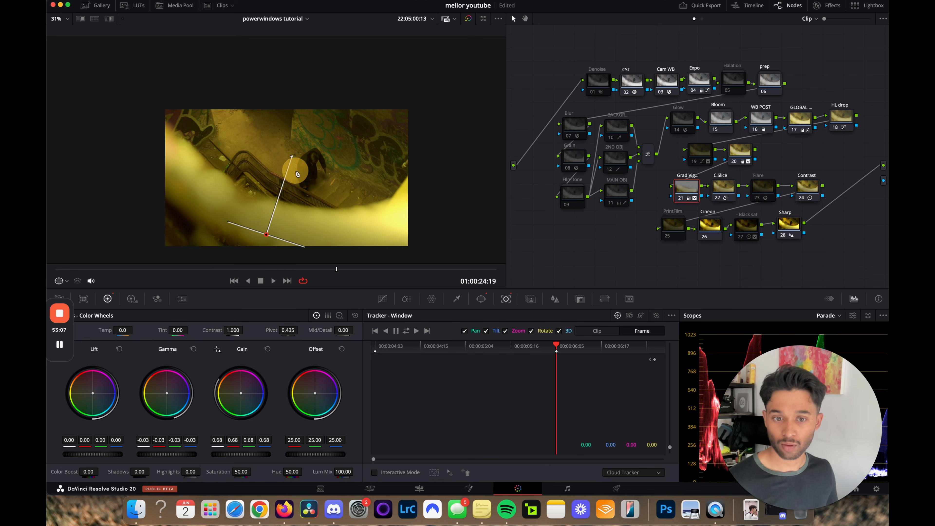
pyautogui.moveTo(520, 351); pyautogui.dragTo(413, 345)
pyautogui.press('space')
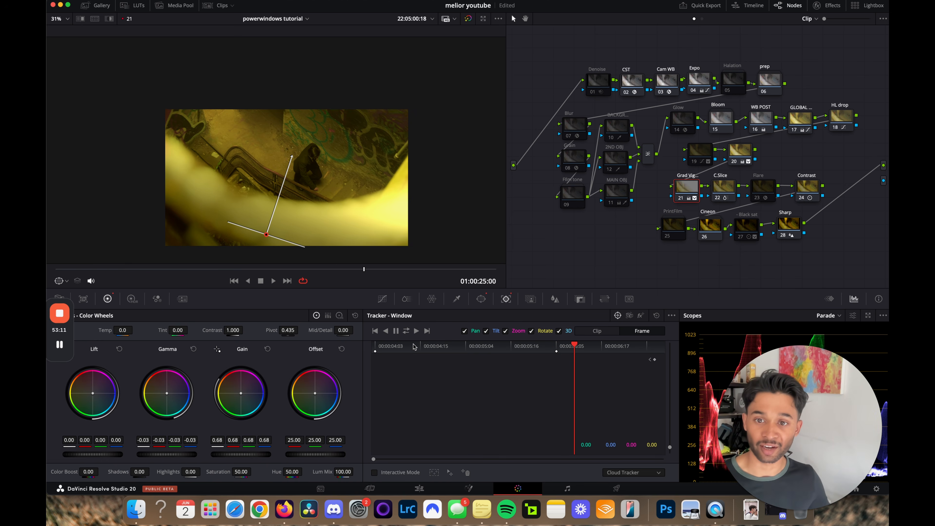
# At 01:00:25:09, shift the gradient further right, rotate it nearly vertical, and check the result in full screen.
pyautogui.moveTo(570, 358); pyautogui.dragTo(606, 345)
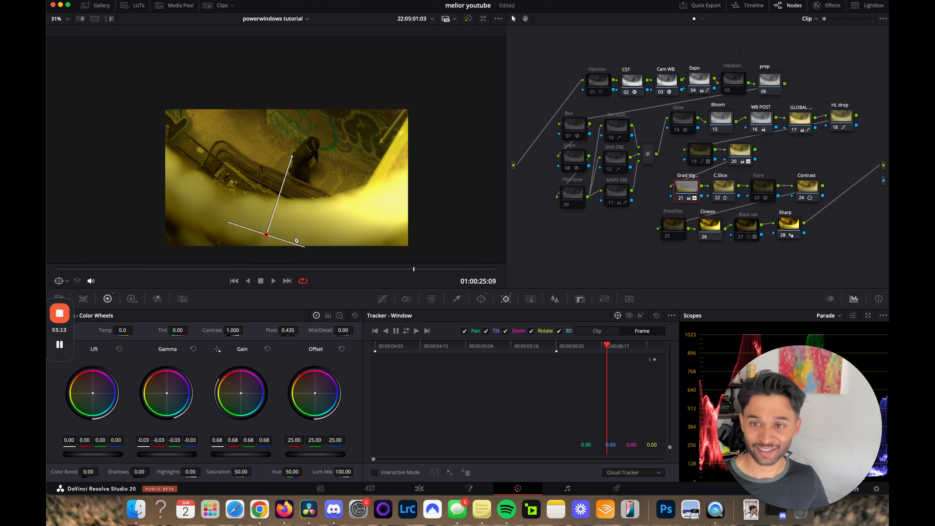
pyautogui.moveTo(266, 236); pyautogui.dragTo(324, 234)
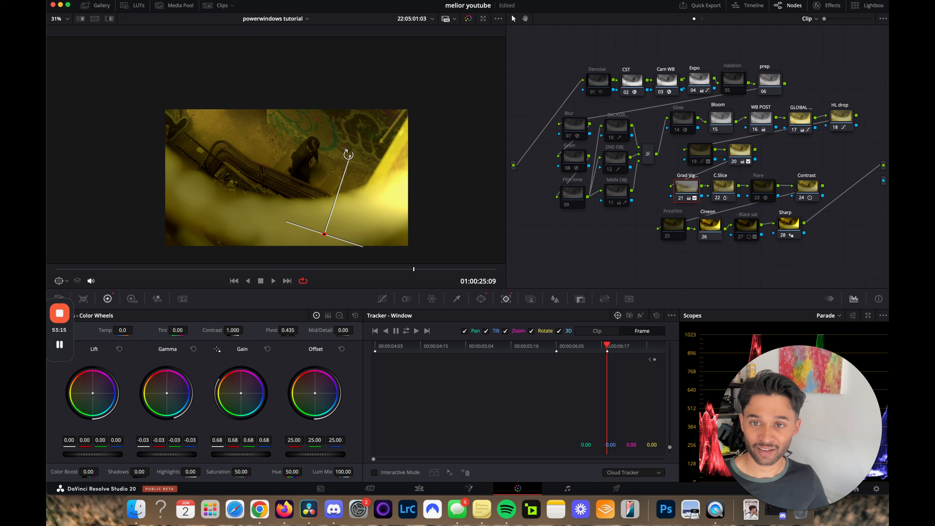
pyautogui.moveTo(350, 154); pyautogui.dragTo(321, 140)
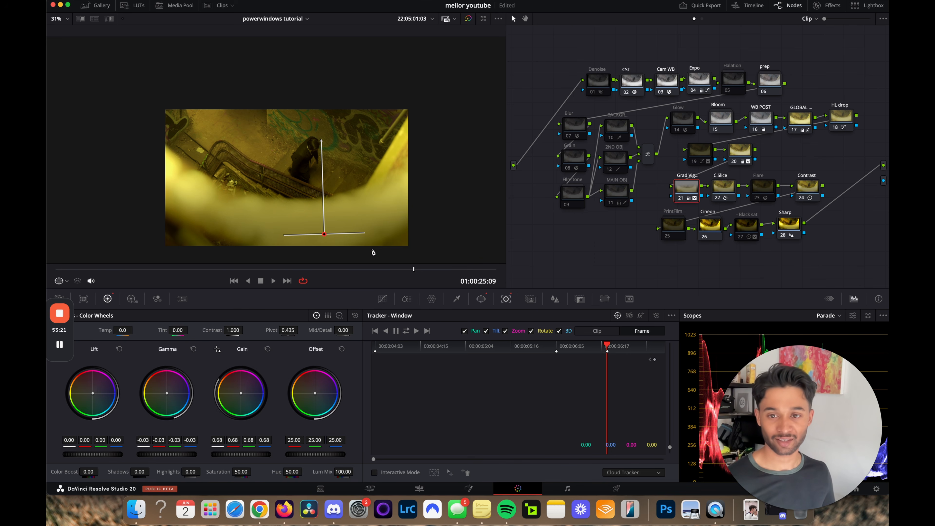
pyautogui.press('super+f')
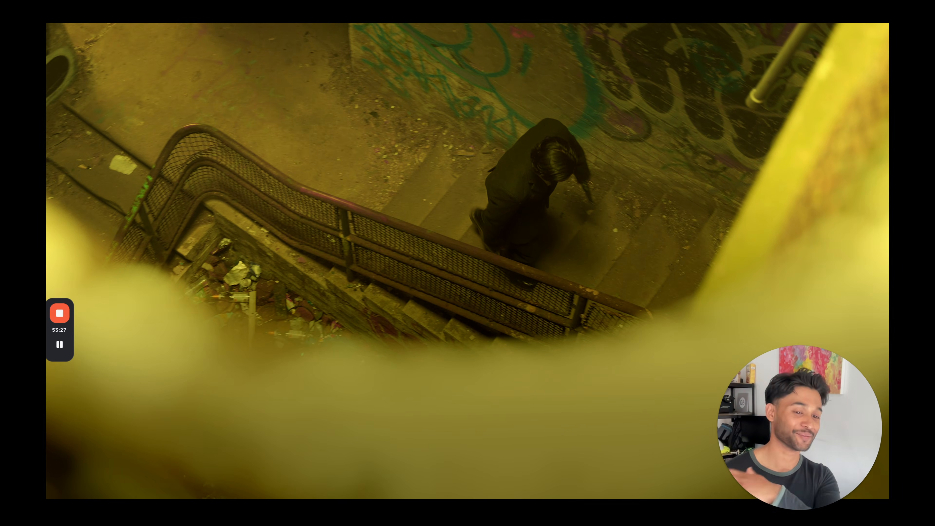
pyautogui.press('super+f')
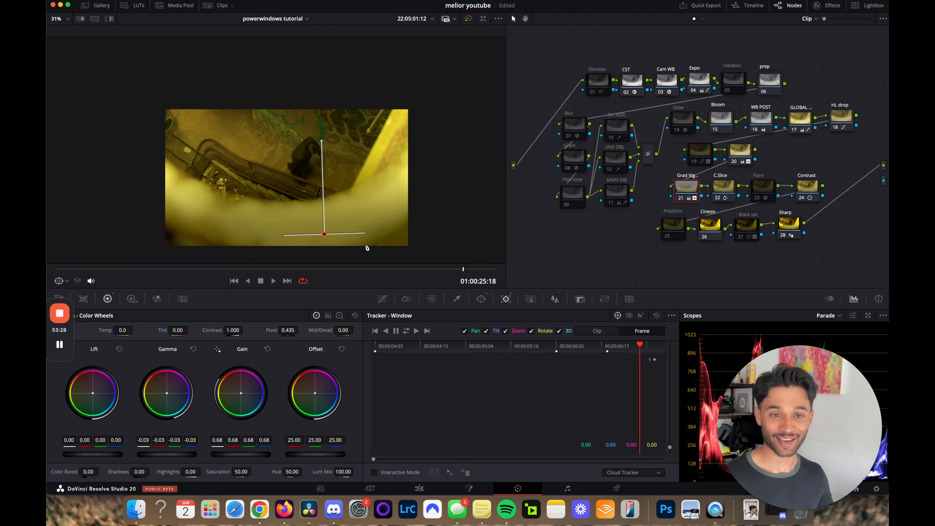
# Replace node 21's gradient with a closed curve window outlining the bright foreground and extending beyond the picture's side and lower edges.
pyautogui.click(484, 297)
pyautogui.click(382, 441)
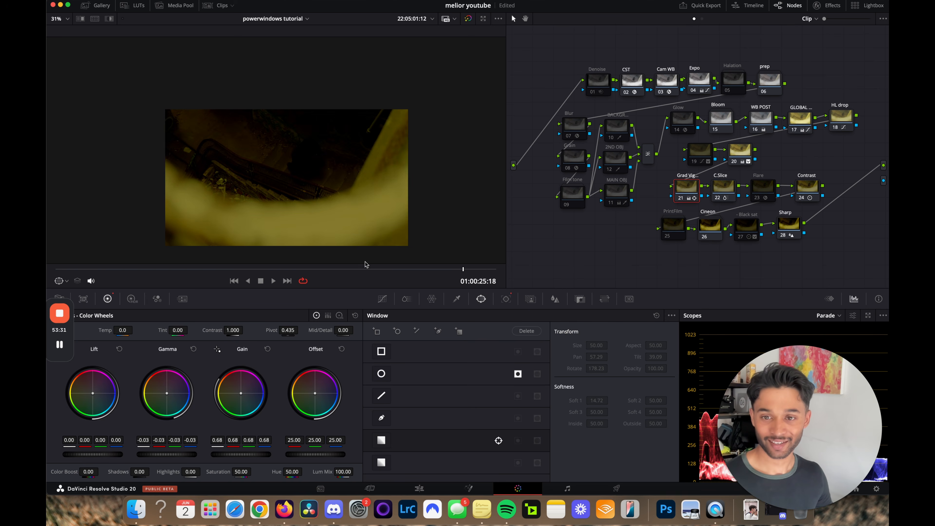
pyautogui.click(382, 419)
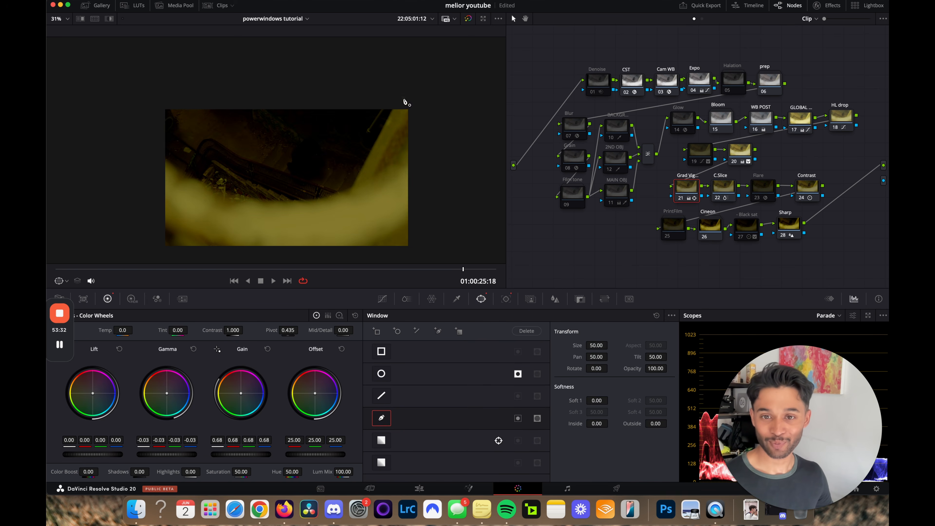
pyautogui.click(409, 138)
pyautogui.click(322, 183)
pyautogui.click(278, 198)
pyautogui.click(197, 173)
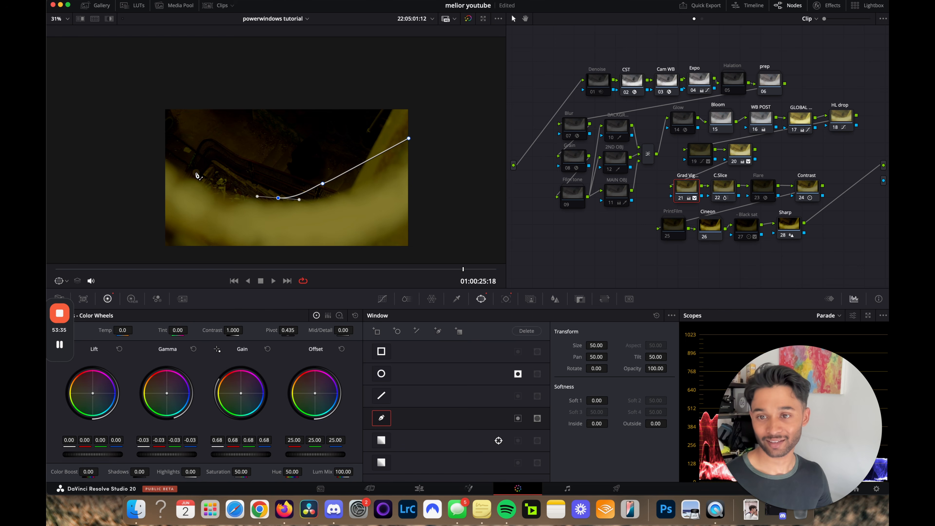
pyautogui.click(158, 149)
pyautogui.scroll(-1, 142, 162)
pyautogui.click(130, 212)
pyautogui.click(164, 250)
pyautogui.click(284, 242)
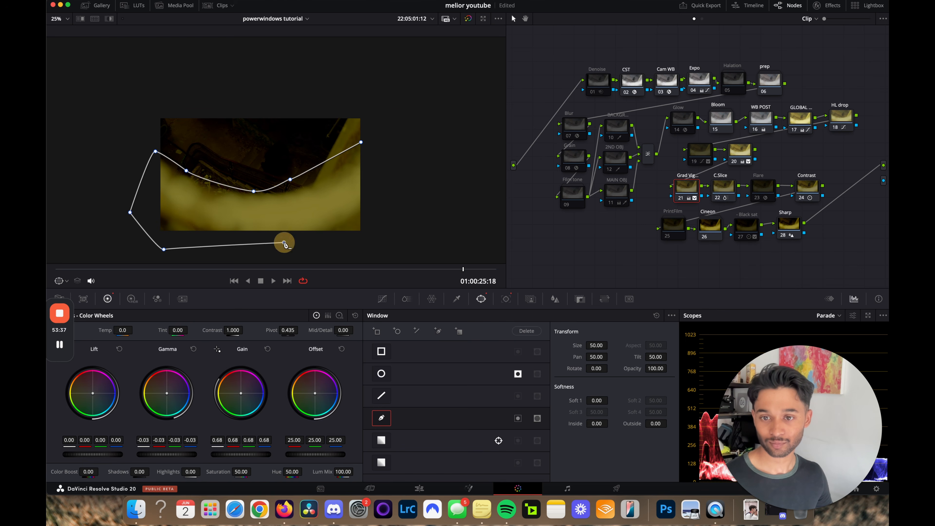
pyautogui.click(385, 239)
pyautogui.click(377, 205)
pyautogui.click(377, 152)
pyautogui.click(361, 141)
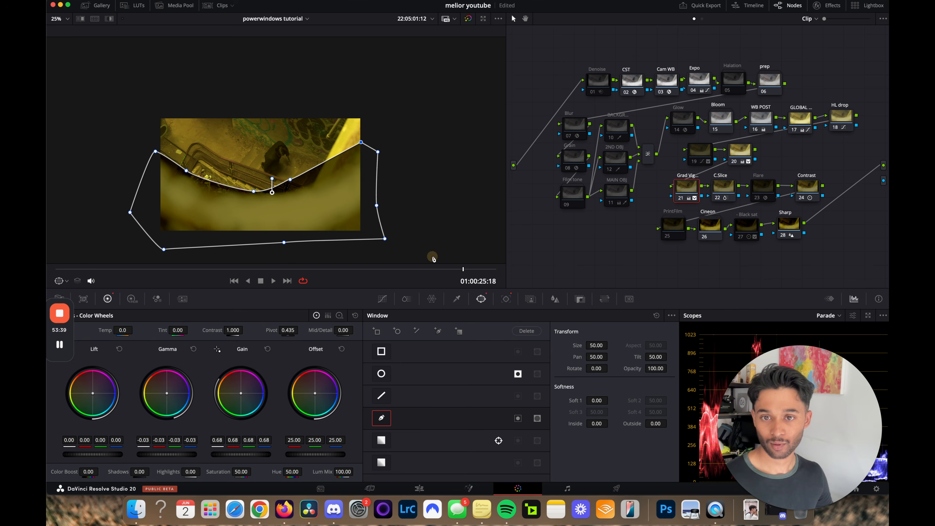
# Soften the curve window to 4.44 inside and 4.78 outside, and track it forward and in reverse through the clip.
pyautogui.moveTo(658, 423); pyautogui.dragTo(690, 424)
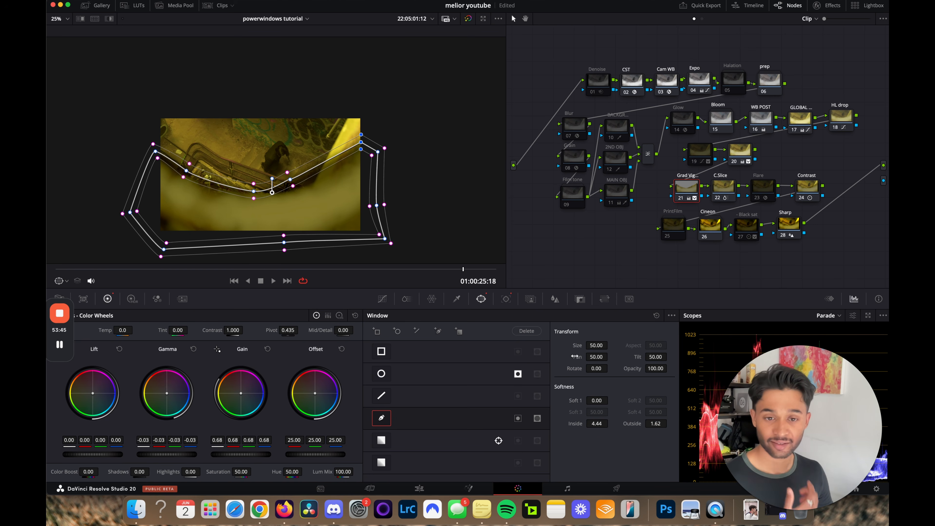
pyautogui.moveTo(658, 424); pyautogui.dragTo(718, 434)
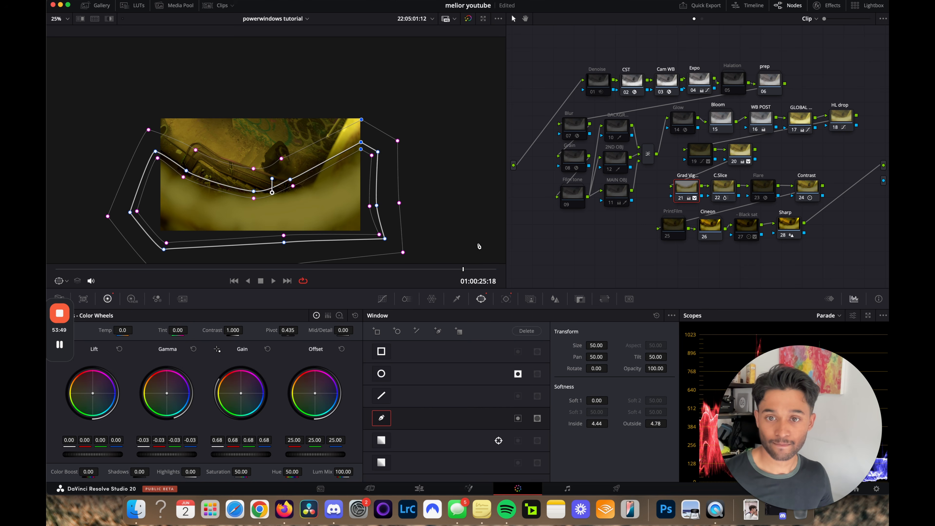
pyautogui.click(506, 298)
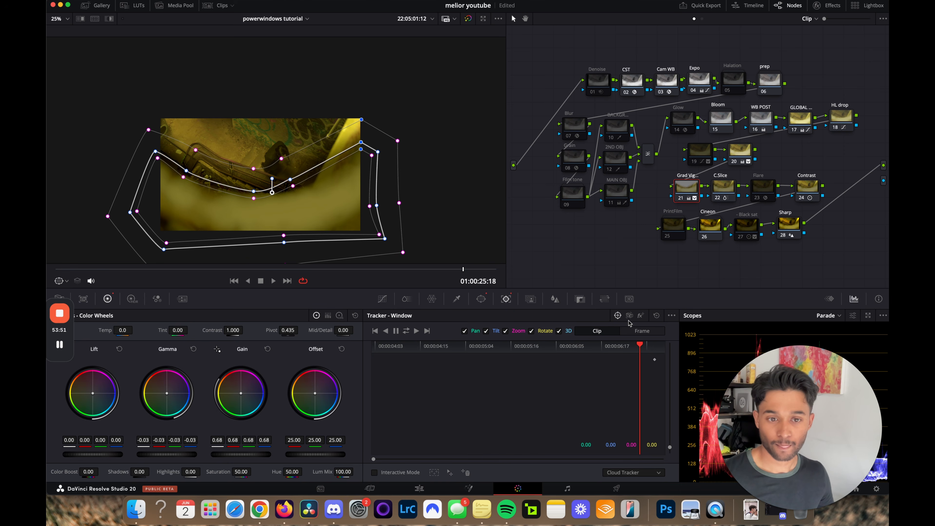
pyautogui.click(405, 331)
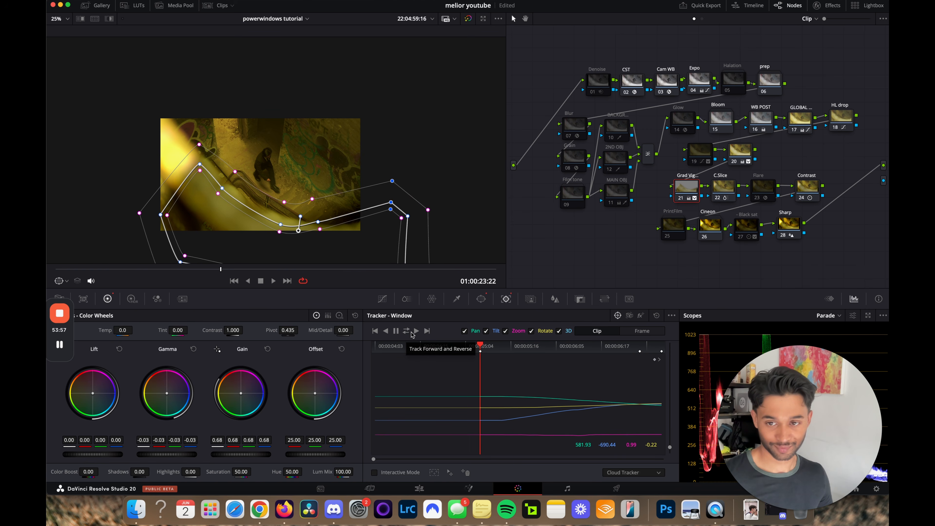
# In per-frame mode at 01:00:23:22, reshape the curve window's left and lower-middle points around the foreground, and play the clip in full screen.
pyautogui.click(640, 331)
pyautogui.moveTo(199, 166); pyautogui.dragTo(146, 96)
pyautogui.moveTo(160, 216); pyautogui.dragTo(142, 232)
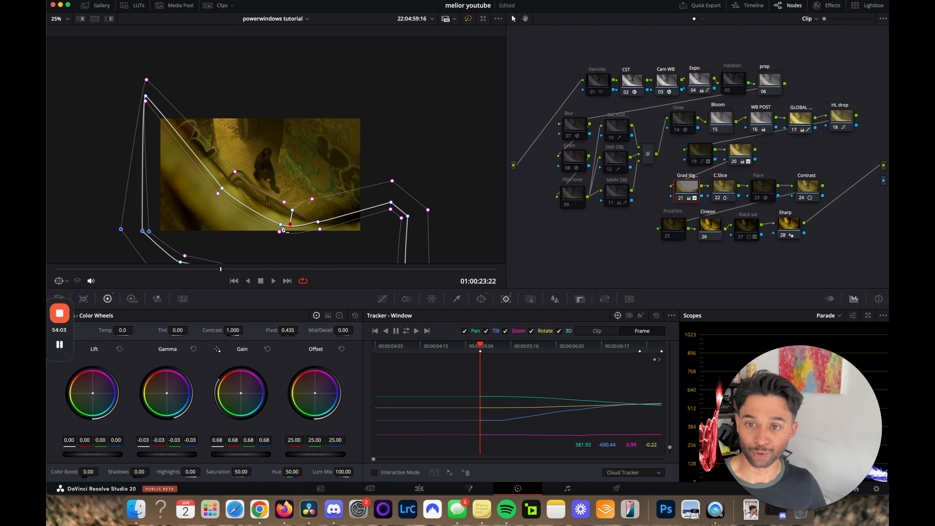
pyautogui.moveTo(280, 225); pyautogui.dragTo(282, 218)
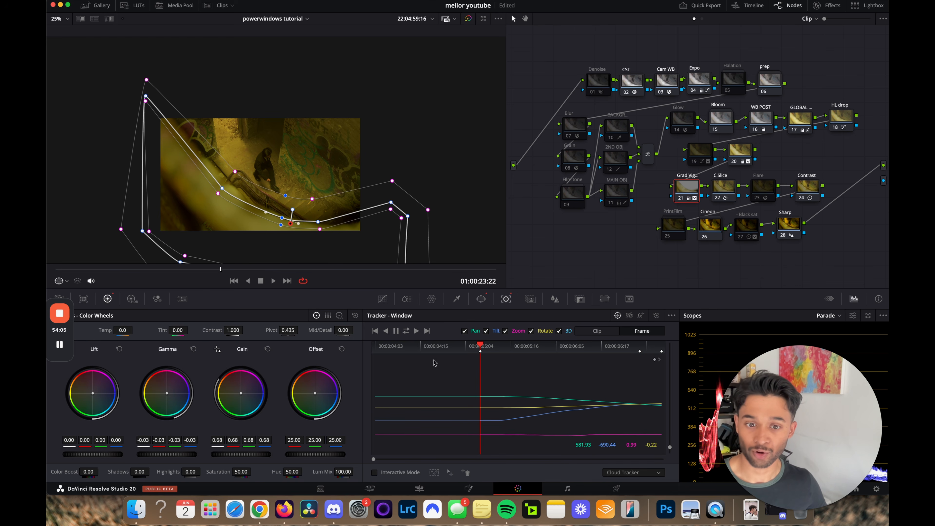
pyautogui.moveTo(505, 350); pyautogui.dragTo(267, 348)
pyautogui.press('super+f')
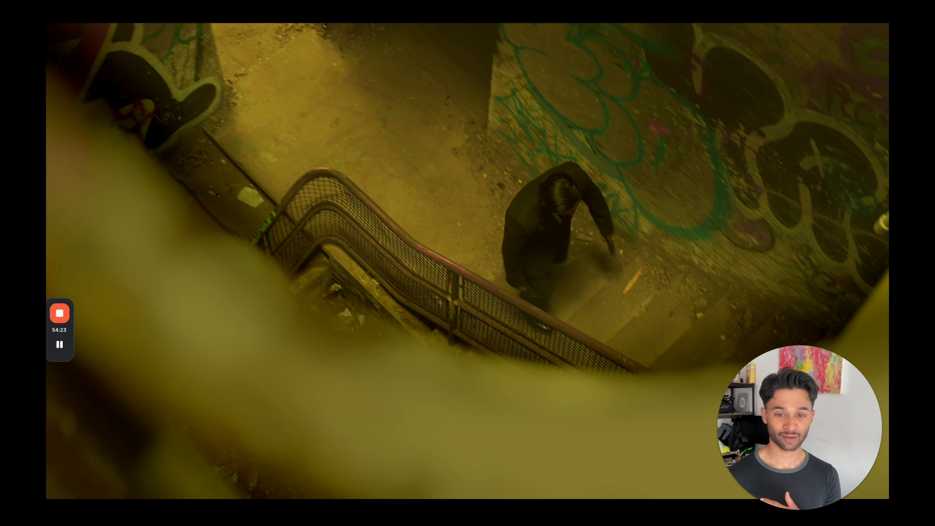
pyautogui.press('space')
pyautogui.press('Escape')
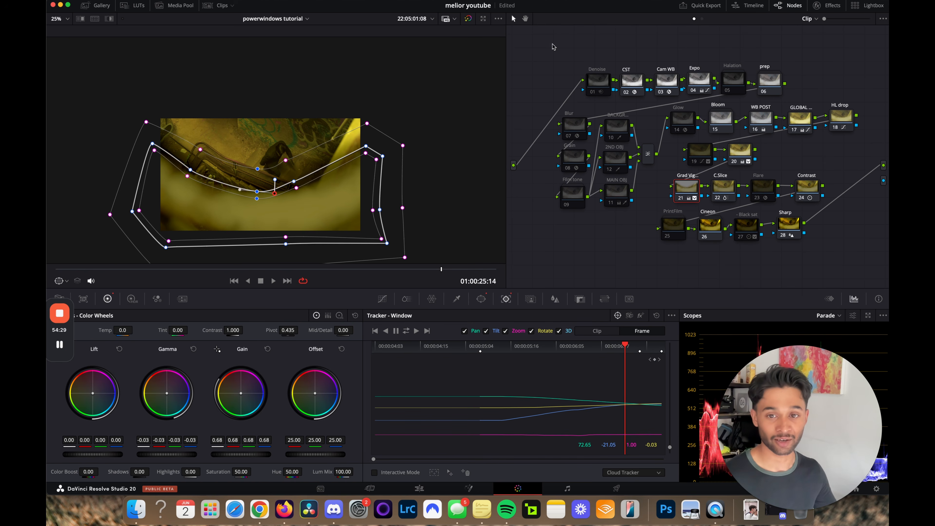
# Disable node 21, set the HDR Highlight exposure on GLOBAL node 17 to -3.15, and play the clip in full screen.
pyautogui.click(679, 199)
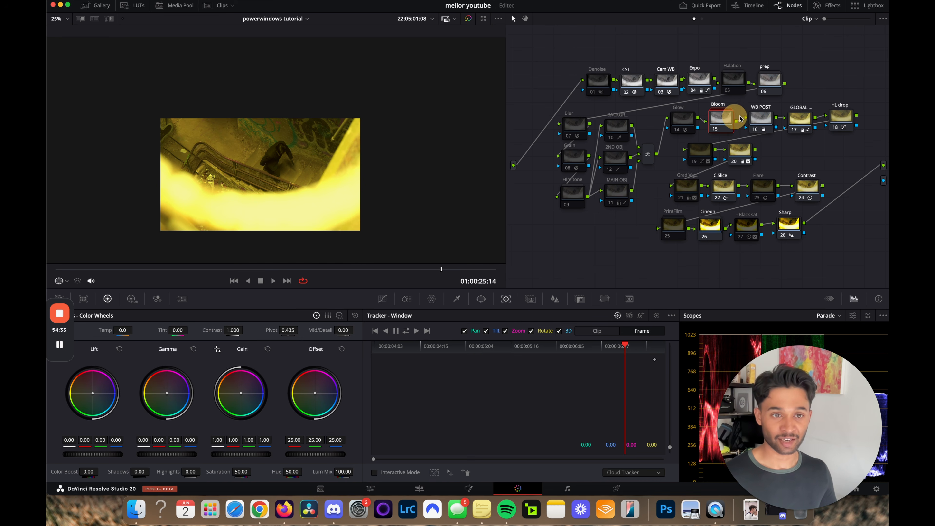
pyautogui.click(722, 127)
pyautogui.click(799, 118)
pyautogui.click(132, 298)
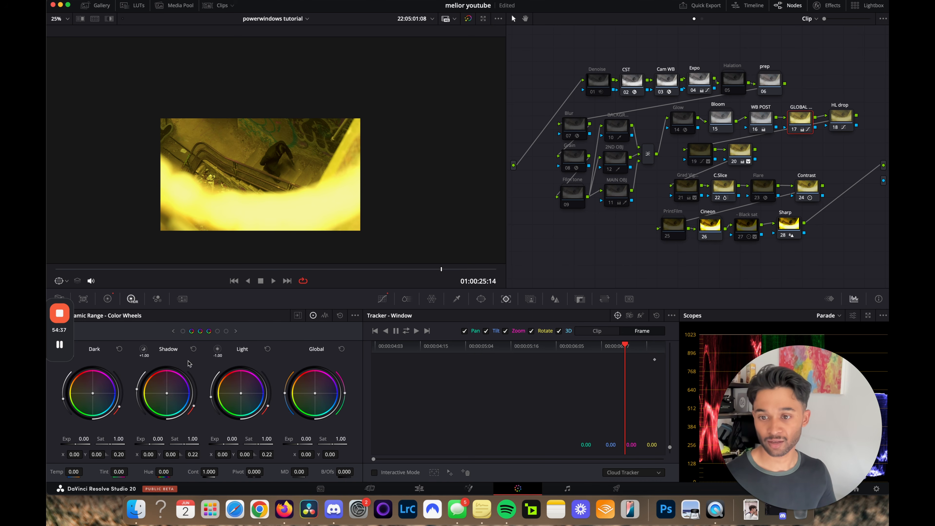
pyautogui.moveTo(223, 444); pyautogui.dragTo(92, 282)
pyautogui.click(219, 331)
pyautogui.press('super+f')
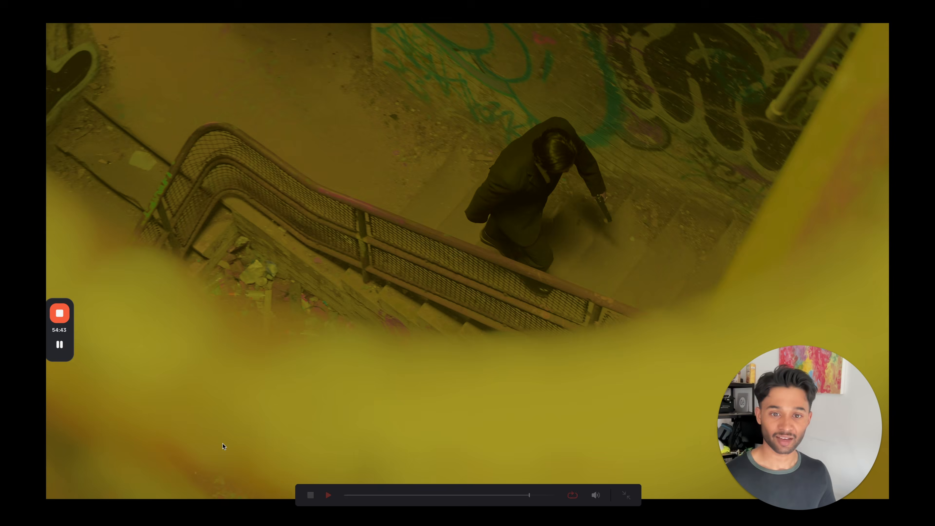
pyautogui.press('space')
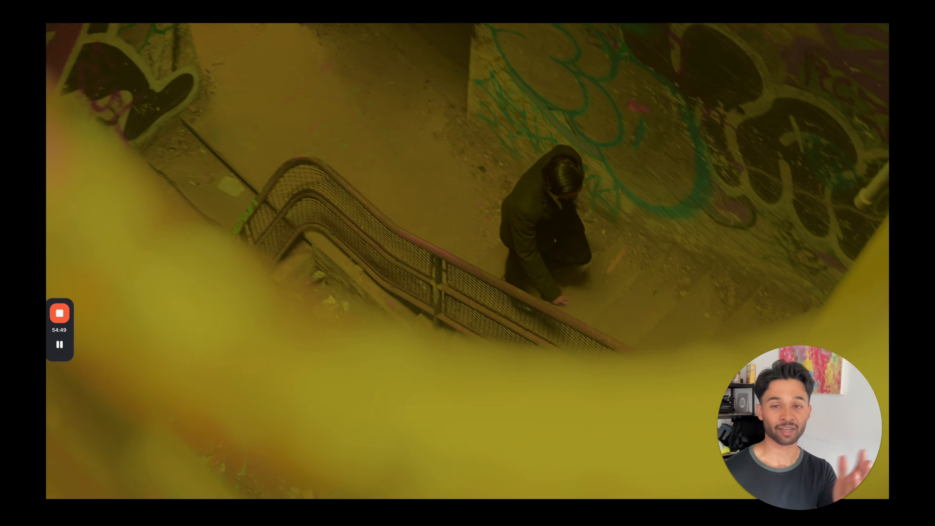
pyautogui.press('Escape')
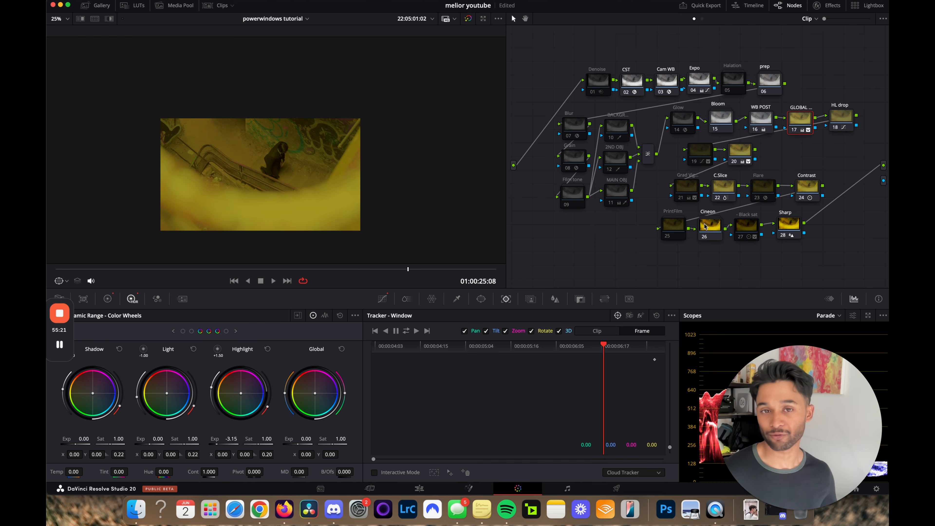
# Undo the last change on clip 04, switch to clip 09 of the turkey, and view it in full screen.
pyautogui.click(217, 5)
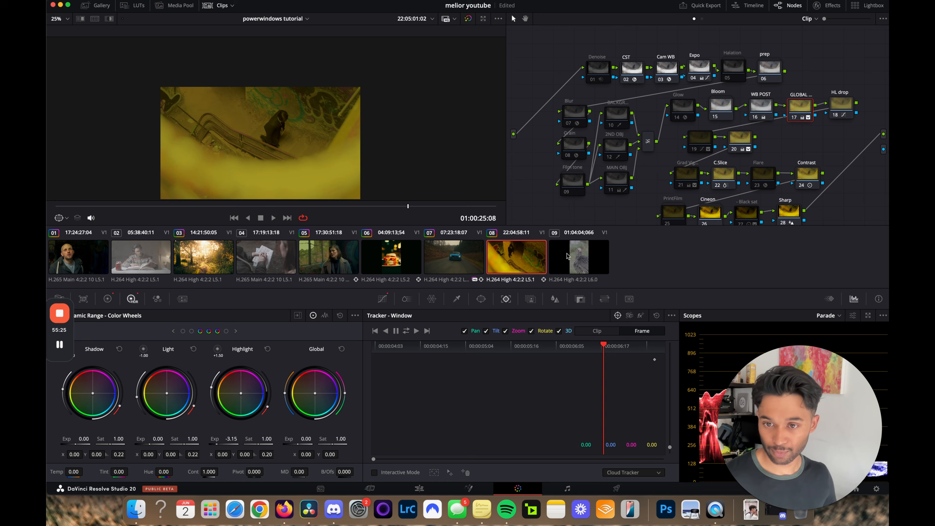
pyautogui.click(257, 264)
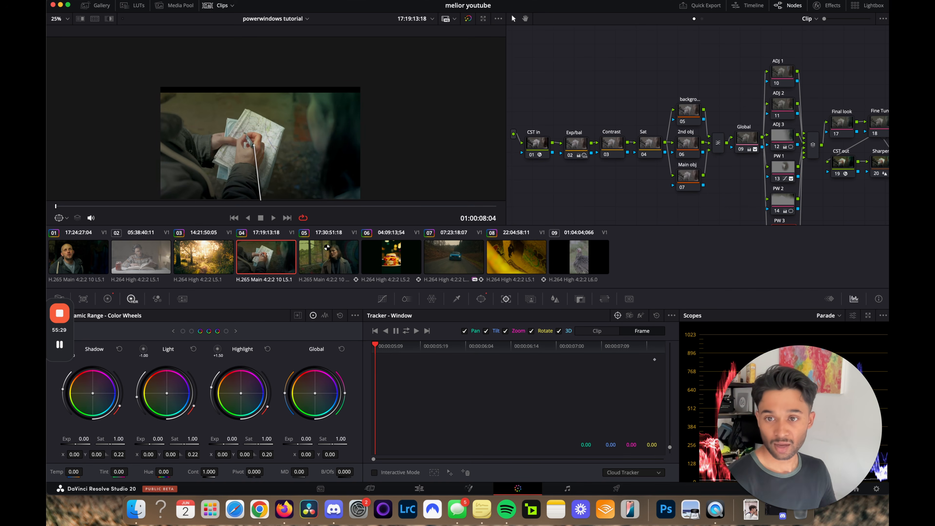
pyautogui.press('super+z')
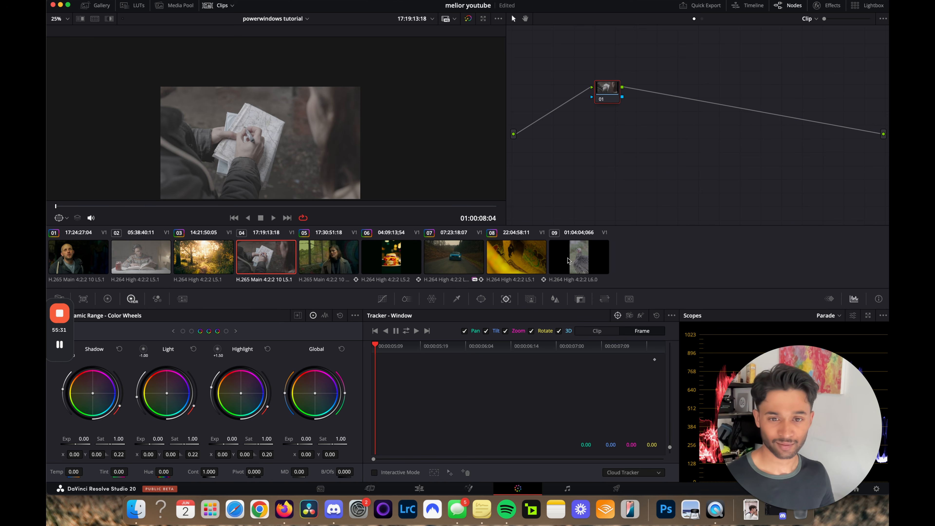
pyautogui.click(569, 261)
pyautogui.scroll(1, 338, 185)
pyautogui.scroll(1, 339, 185)
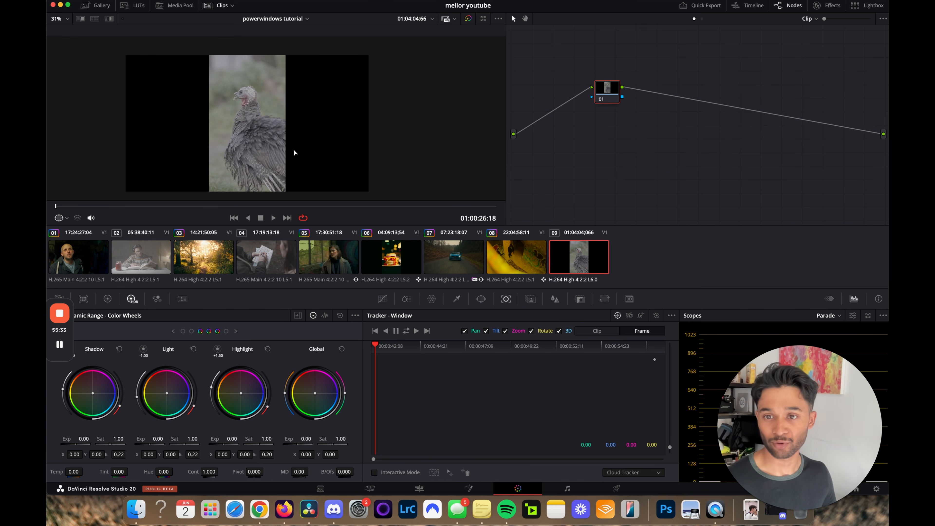
pyautogui.press('super+f')
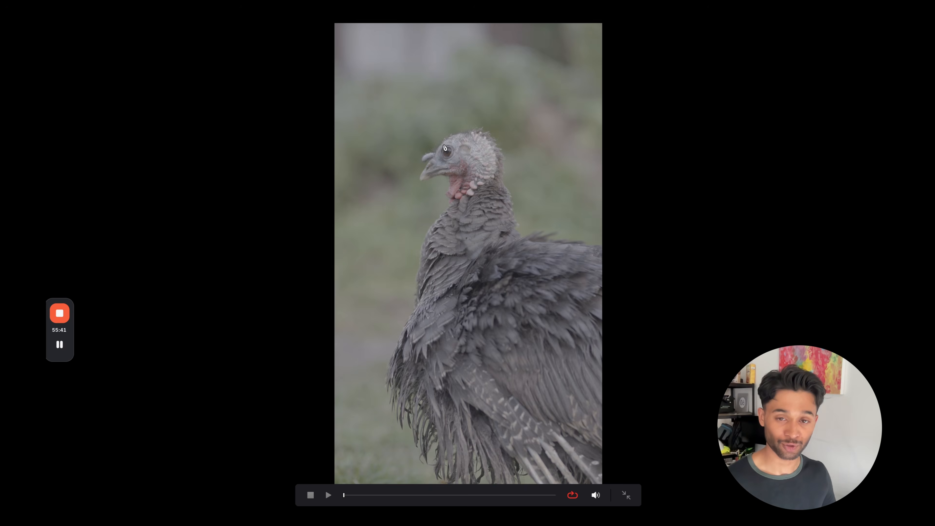
pyautogui.press('super+f')
# Apply the grade of the Narrative Clean still to clip 09 and play the clip in full screen.
pyautogui.click(92, 5)
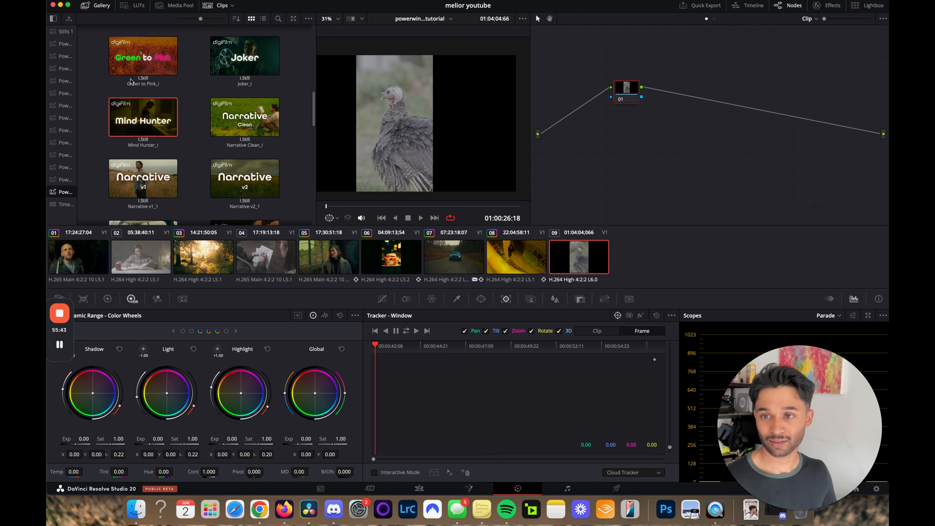
pyautogui.rightClick(228, 122)
pyautogui.click(253, 143)
pyautogui.press('super+f')
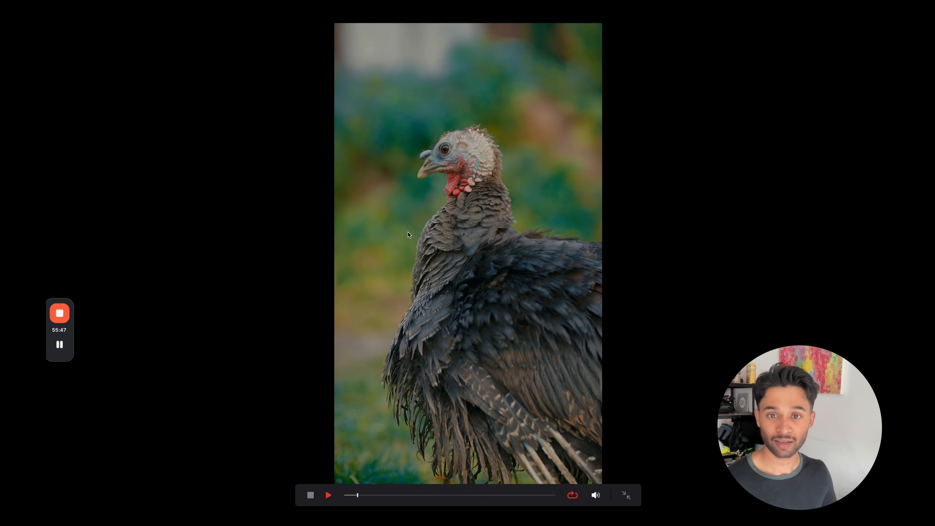
pyautogui.press('super+f')
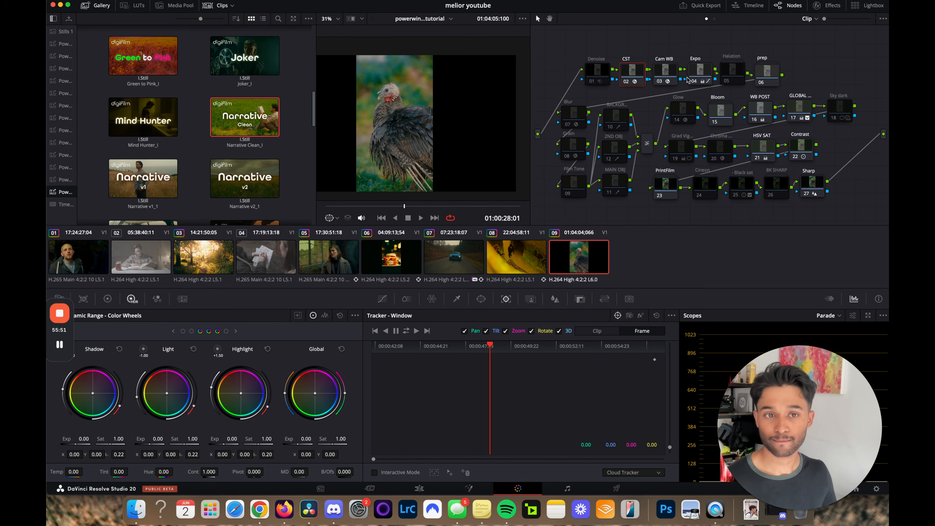
# Set Expo node 04's HDR exposure to -0.47 for Light and -0.51 for Highlight, and play the result in full screen.
pyautogui.click(694, 75)
pyautogui.moveTo(225, 443); pyautogui.dragTo(131, 453)
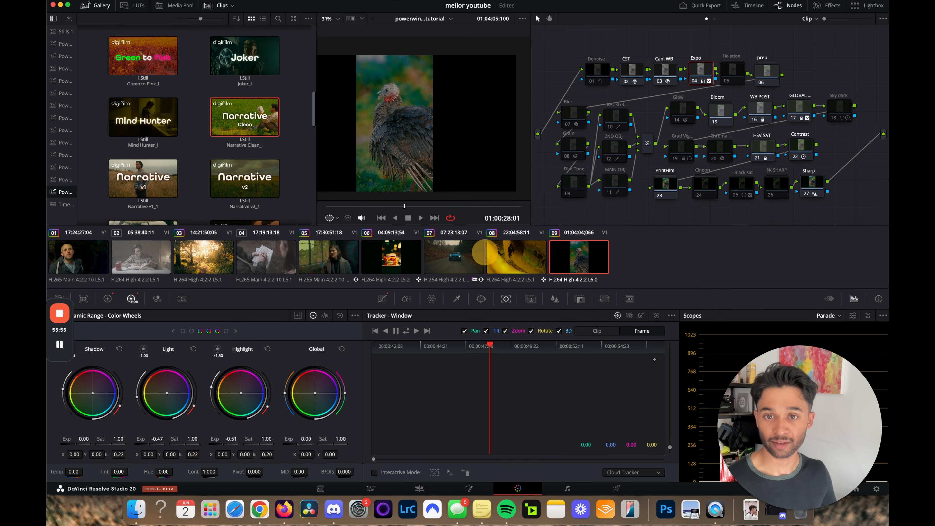
pyautogui.press('super+f')
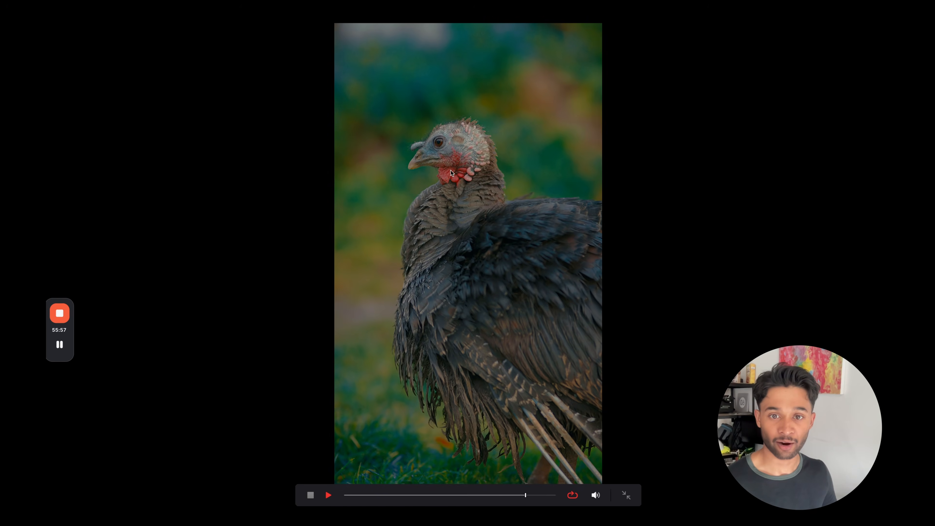
pyautogui.press('super+f')
# Enable MAIN OBJ node 11 and draw a closed curve window around the turkey's eye.
pyautogui.click(802, 108)
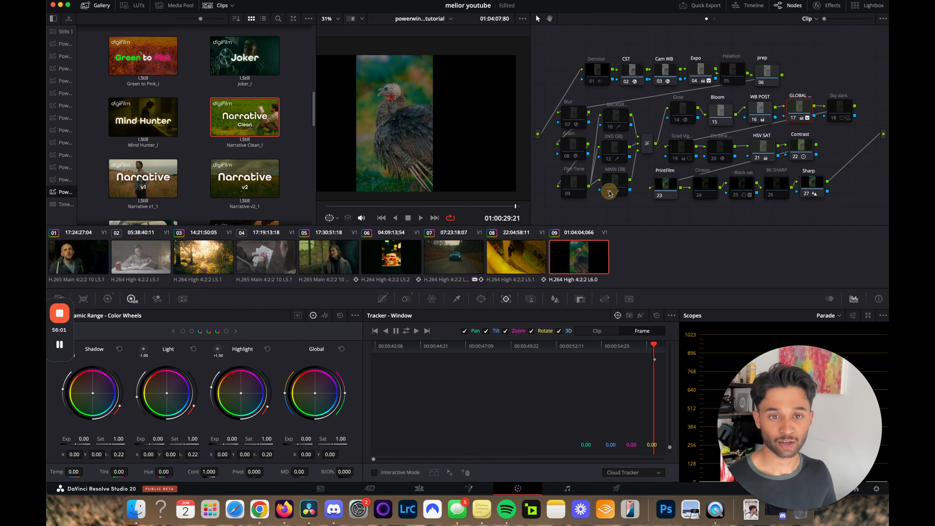
pyautogui.click(615, 181)
pyautogui.click(475, 301)
pyautogui.scroll(10, 387, 157)
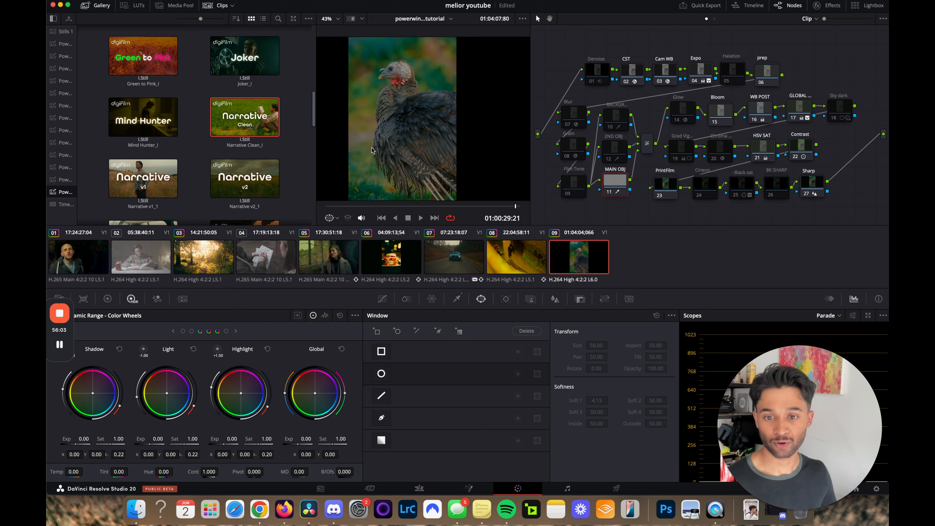
pyautogui.scroll(8, 387, 158)
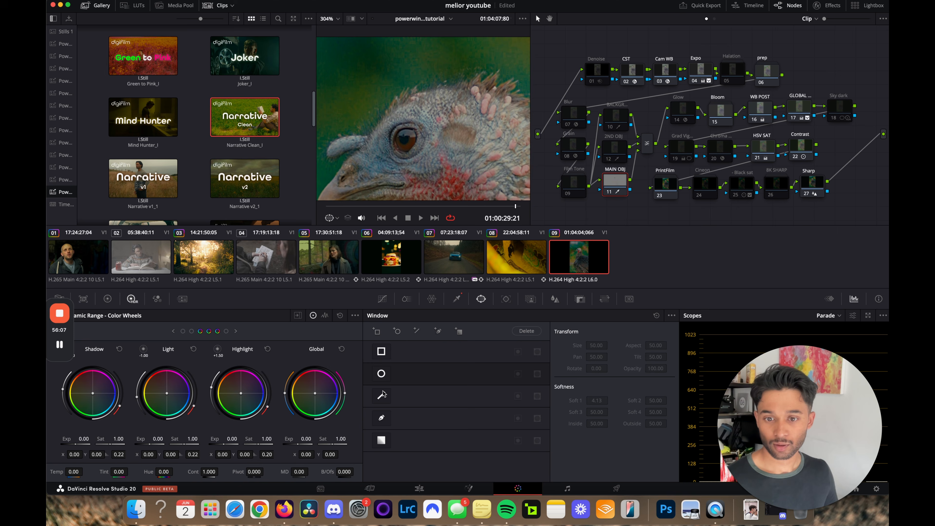
pyautogui.click(381, 417)
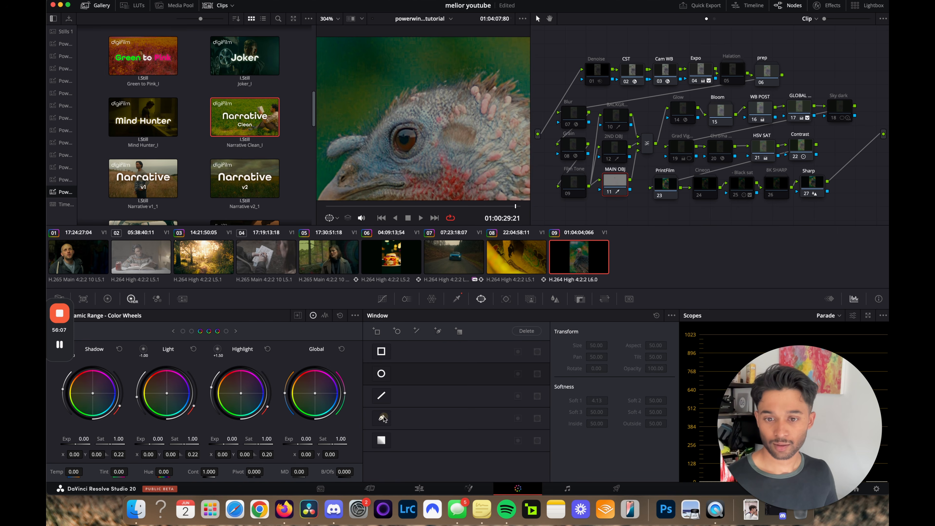
pyautogui.click(397, 122)
pyautogui.click(381, 147)
pyautogui.click(398, 160)
pyautogui.click(418, 160)
pyautogui.click(427, 144)
pyautogui.click(428, 130)
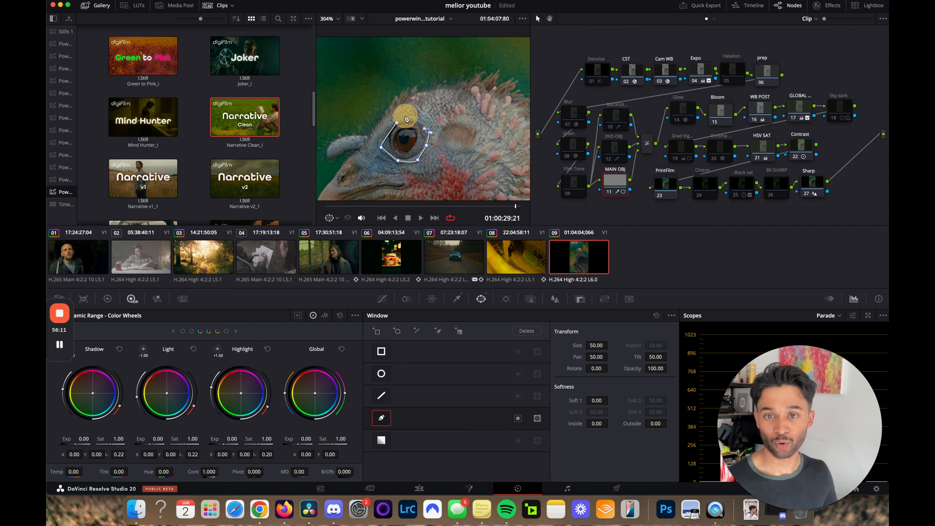
pyautogui.click(405, 117)
pyautogui.click(397, 123)
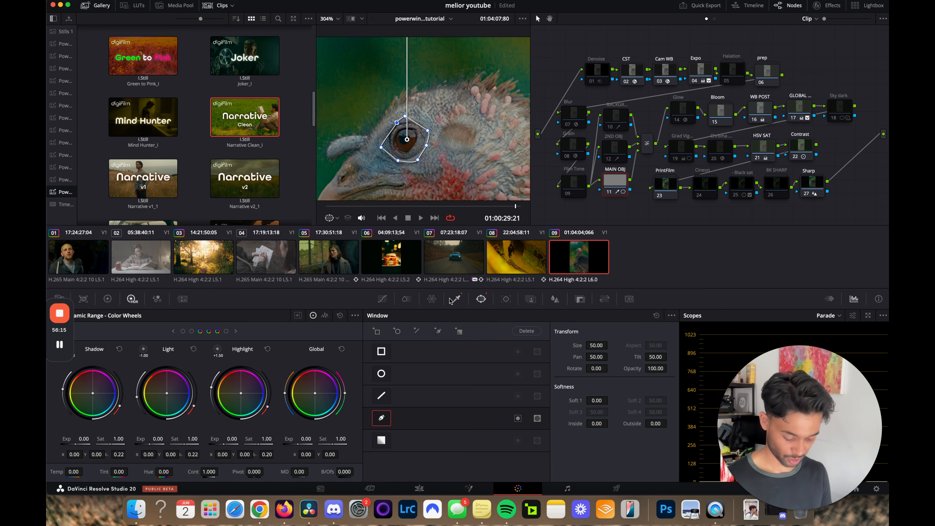
# Clear node 11's qualifier, and track the eye window forward and in reverse through the clip.
pyautogui.hotkey('shift', 'h')
pyautogui.hotkey('shift', 'h')
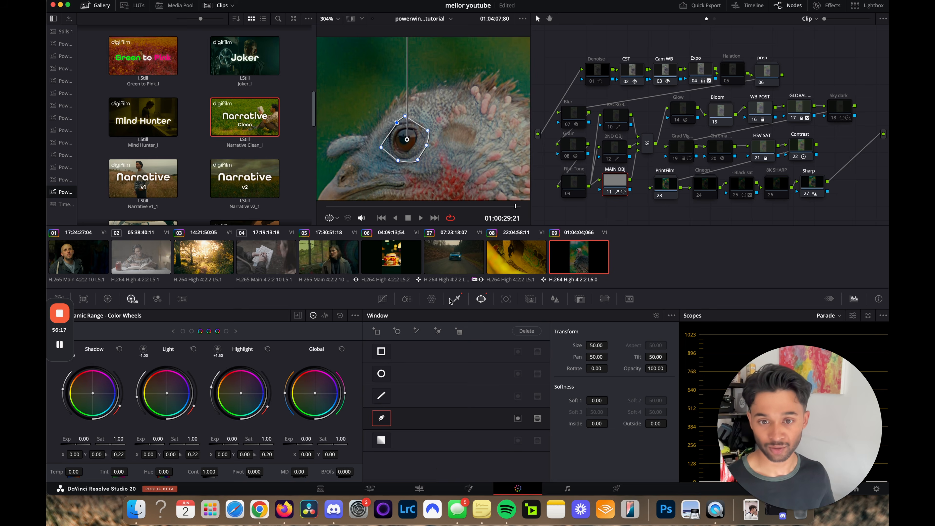
pyautogui.click(455, 299)
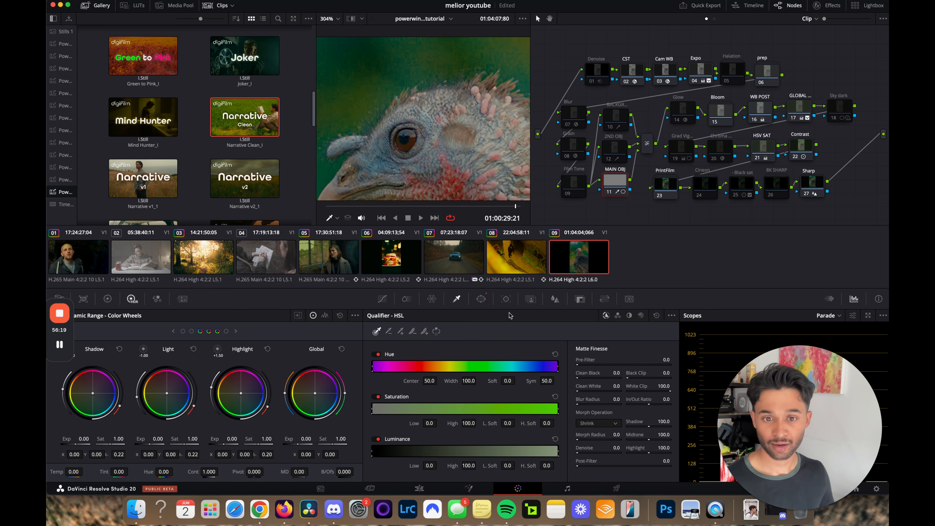
pyautogui.click(506, 299)
pyautogui.click(406, 331)
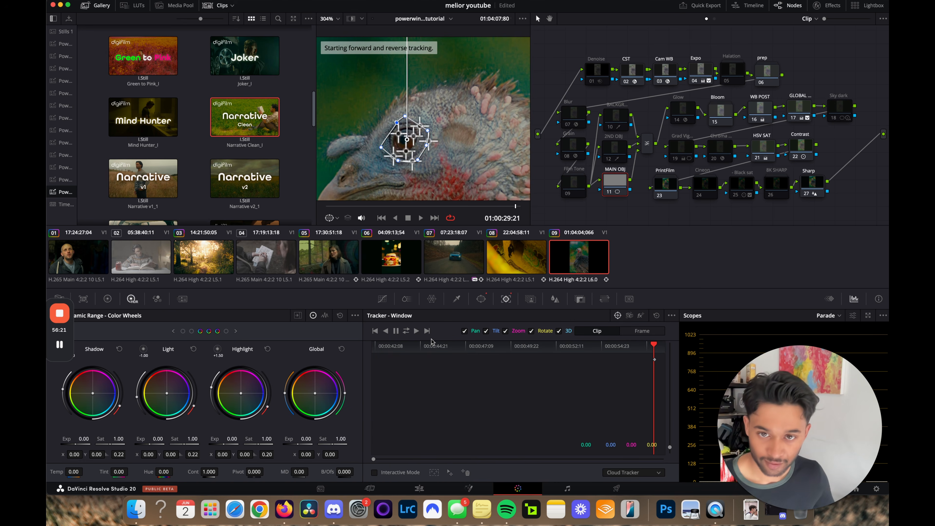
pyautogui.scroll(-3, 481, 115)
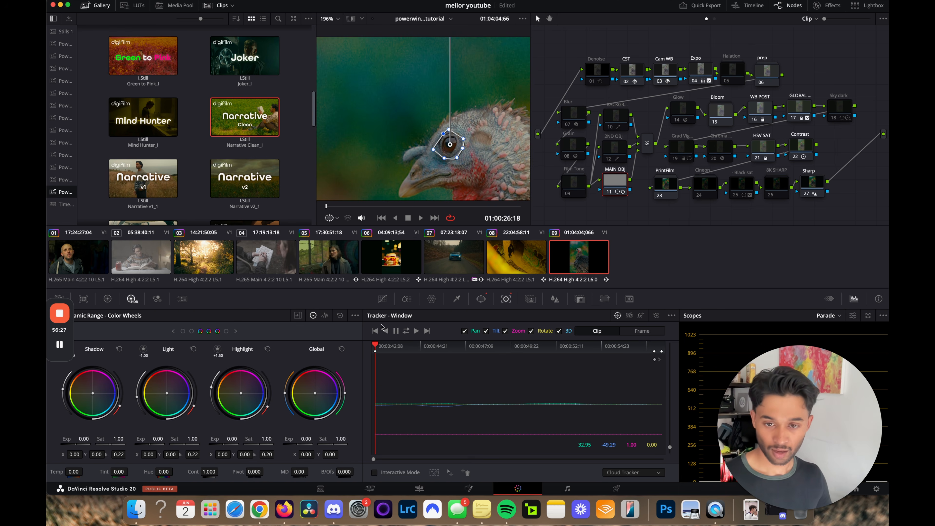
# Set node 11's contrast to 1.444 and pivot to 0.375, and soften the eye window to 2.74 inside and 1.32 outside.
pyautogui.click(382, 298)
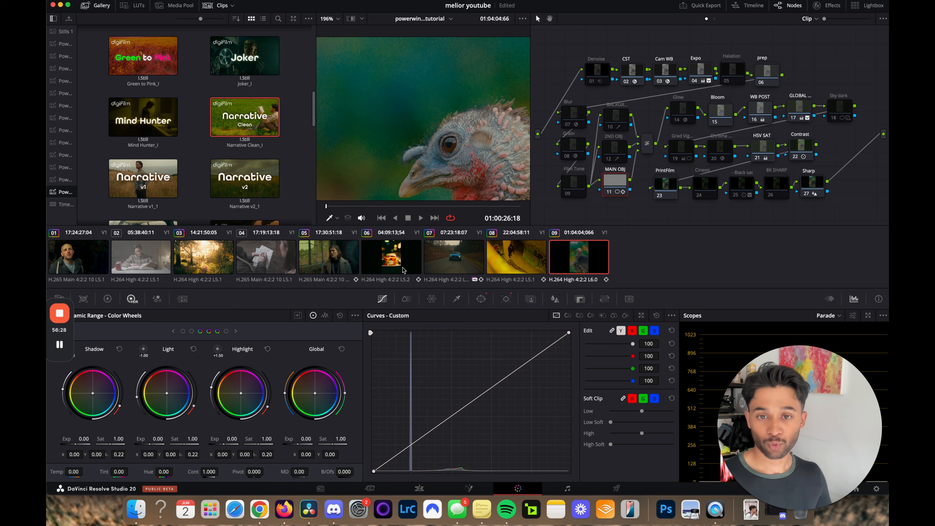
pyautogui.click(107, 299)
pyautogui.moveTo(232, 330); pyautogui.dragTo(288, 329)
pyautogui.click(507, 299)
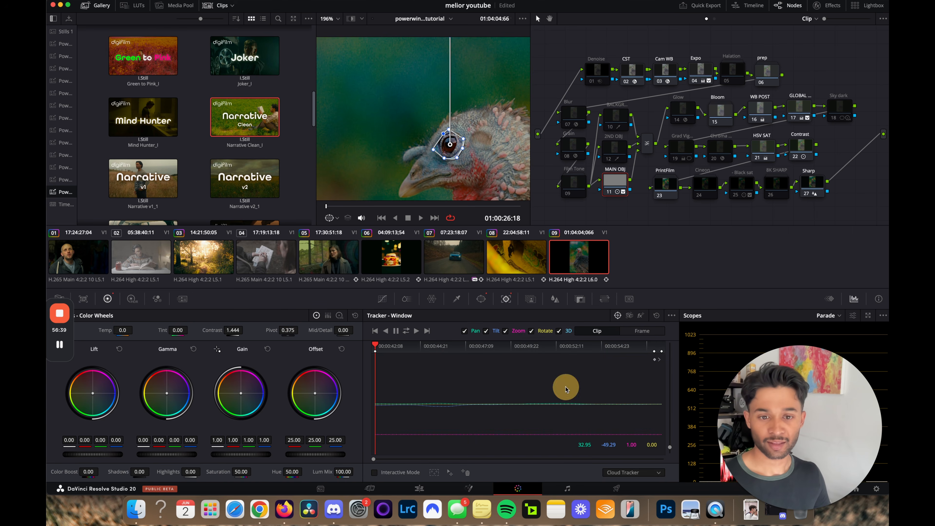
pyautogui.click(482, 300)
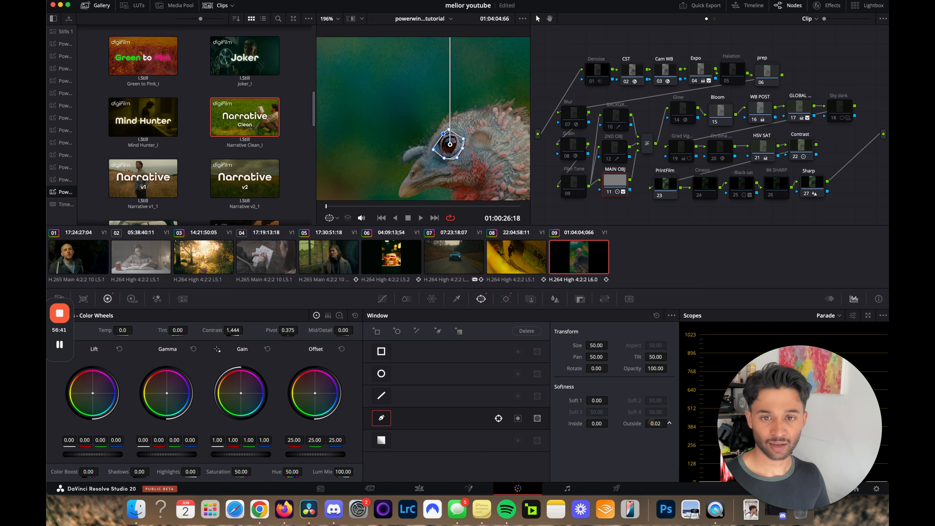
pyautogui.moveTo(651, 423)
pyautogui.mouseDown()
pyautogui.moveTo(688, 411)
pyautogui.moveTo(613, 420)
pyautogui.moveTo(653, 407)
pyautogui.mouseUp()
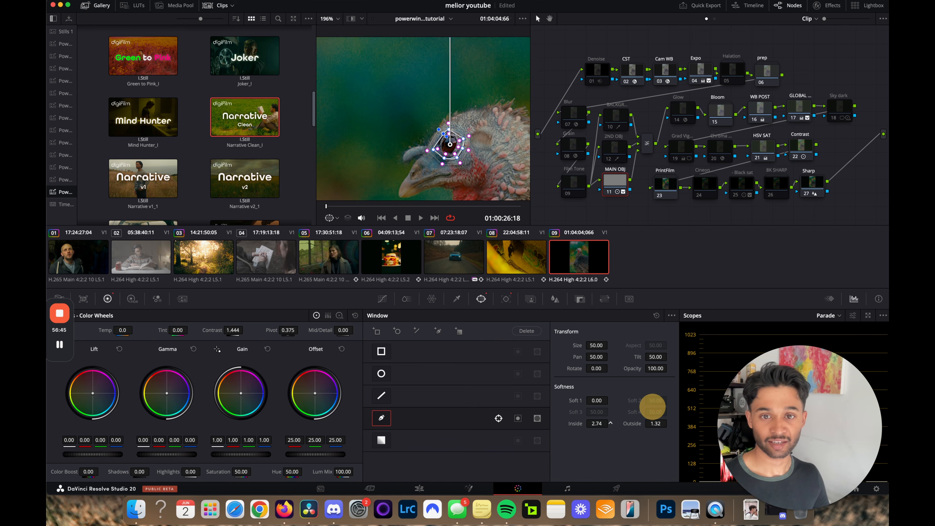
# Play clip 09 in full screen and examine the graded eye and its tracked window up close.
pyautogui.press('super+f')
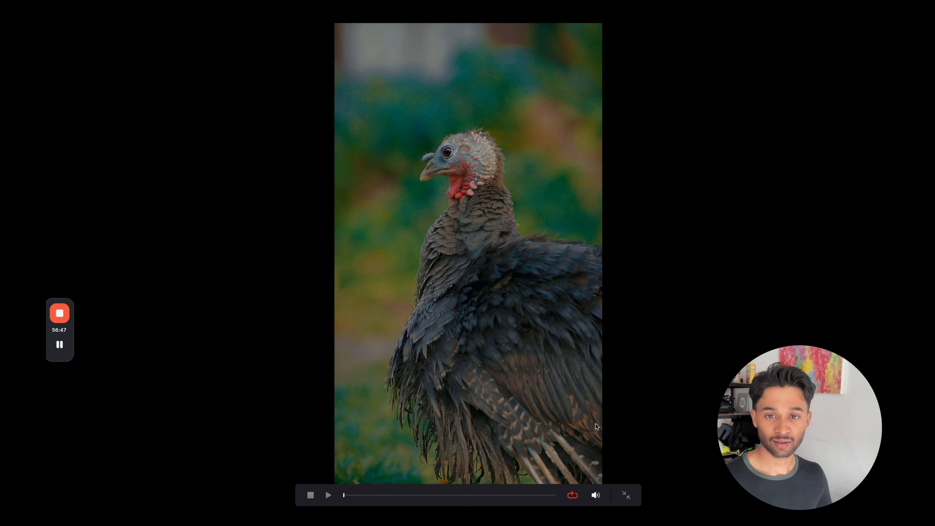
pyautogui.press('space')
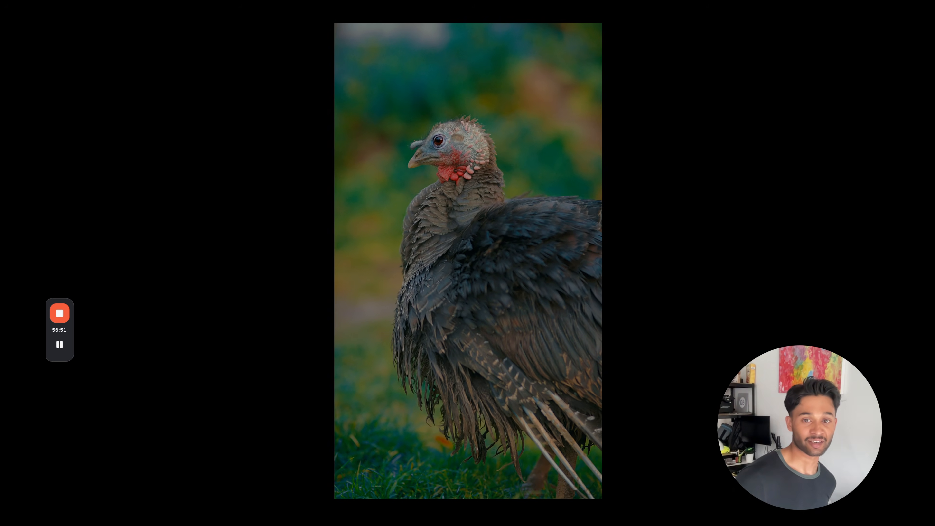
pyautogui.press('Escape')
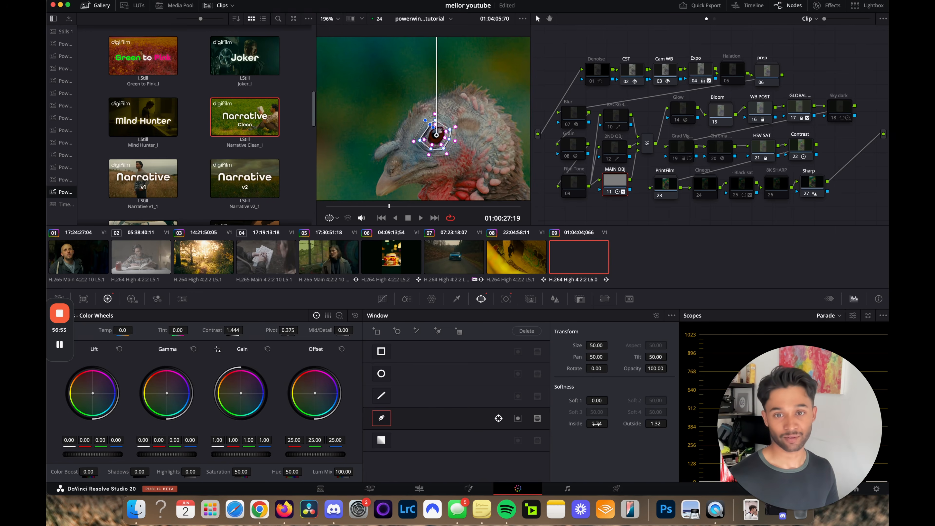
pyautogui.scroll(5, 465, 140)
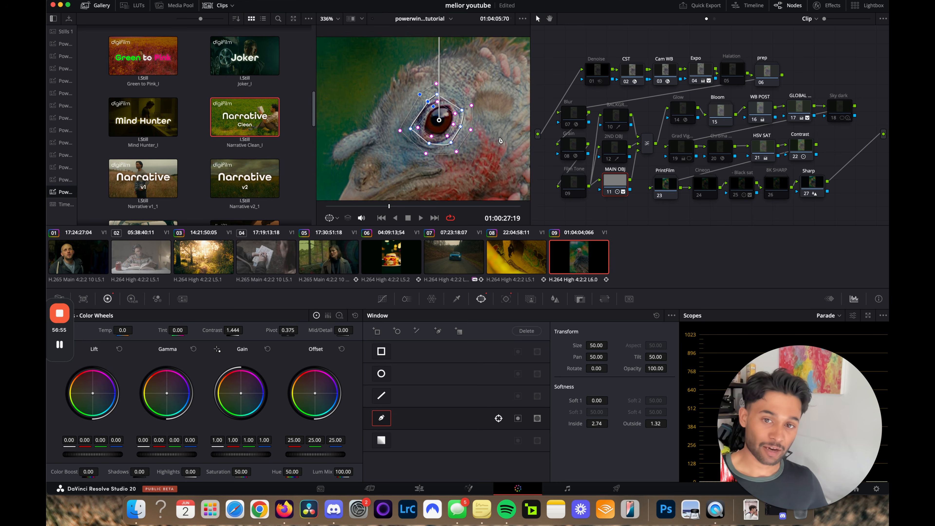
pyautogui.scroll(3, 465, 140)
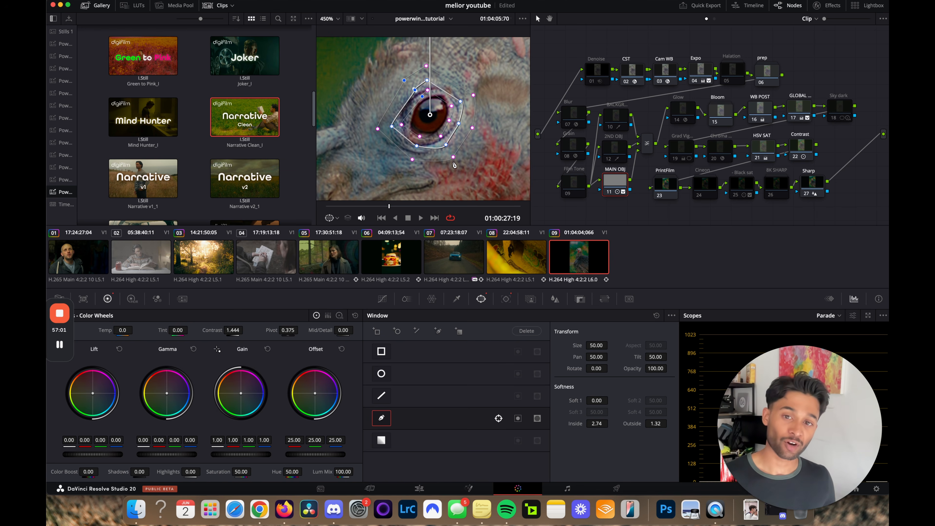
pyautogui.scroll(1, 454, 165)
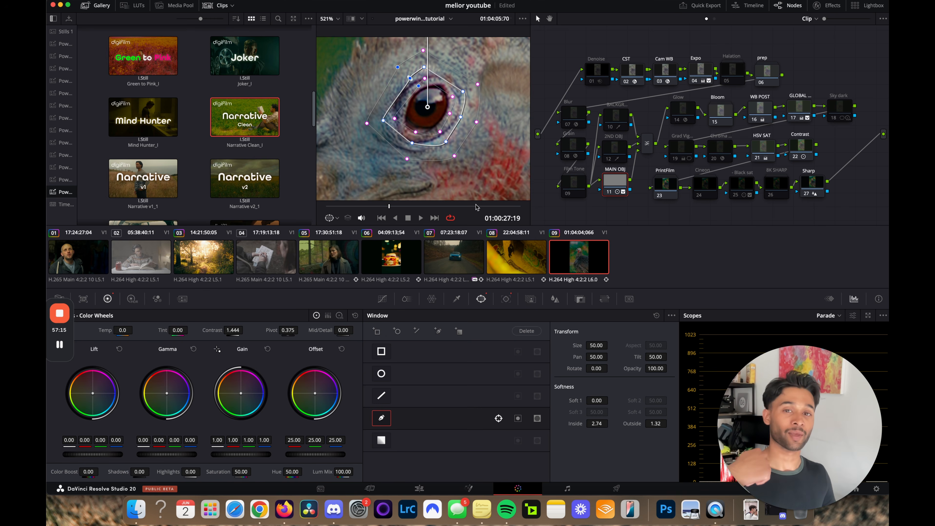
# Sample the turkey's iris with node 11's HSL qualifier and set the matte blur radius to 9.4.
pyautogui.click(458, 299)
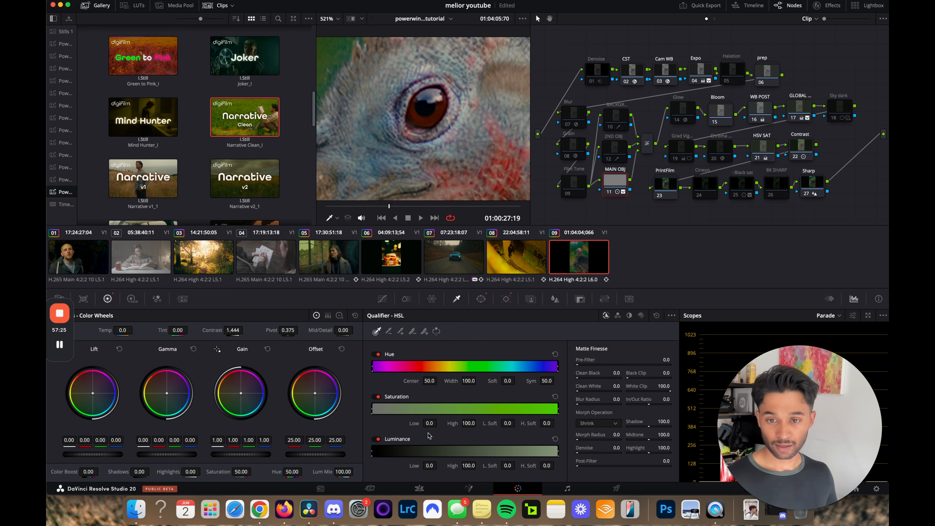
pyautogui.click(444, 101)
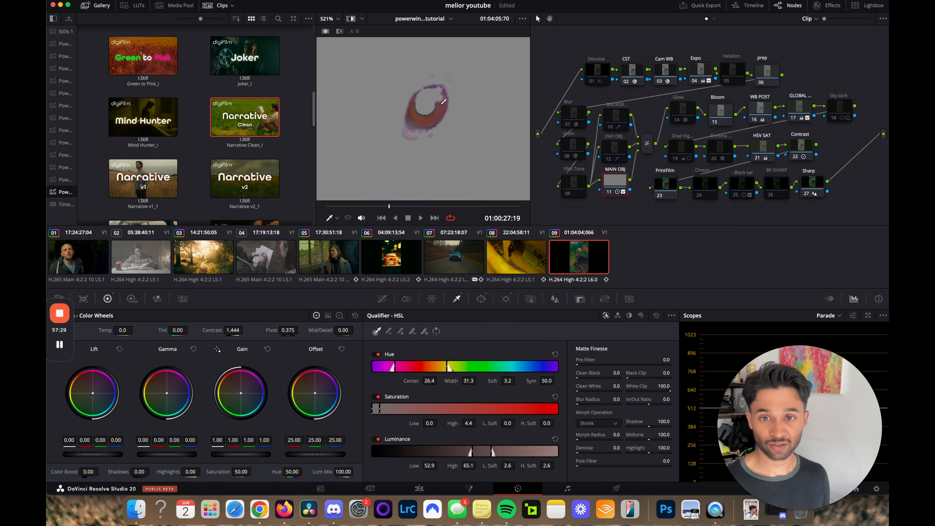
pyautogui.scroll(-5, 429, 105)
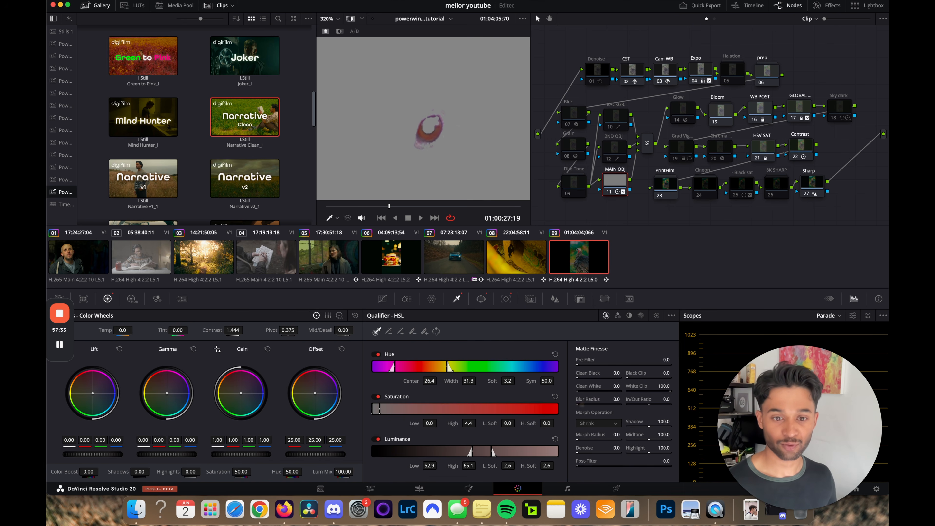
pyautogui.moveTo(617, 400)
pyautogui.mouseDown()
pyautogui.moveTo(660, 394)
pyautogui.moveTo(621, 402)
pyautogui.mouseUp()
# Play clip 09 in full screen and in the viewer to examine the highlighted eye matte, and turn the highlight off.
pyautogui.press('super+f')
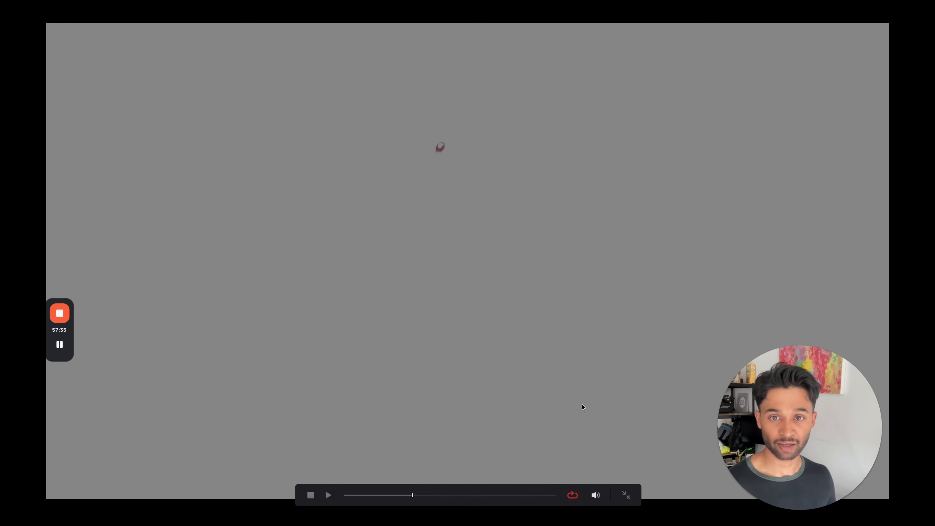
pyautogui.press('space')
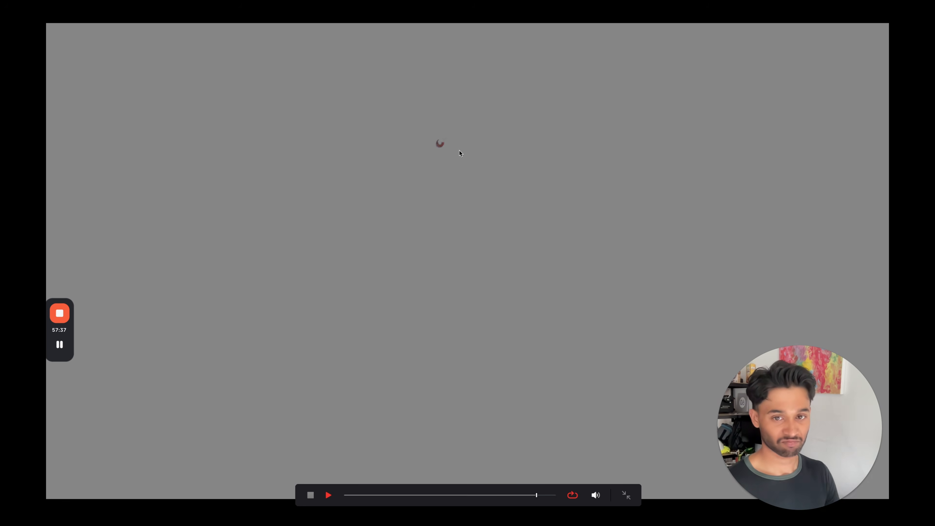
pyautogui.press('Escape')
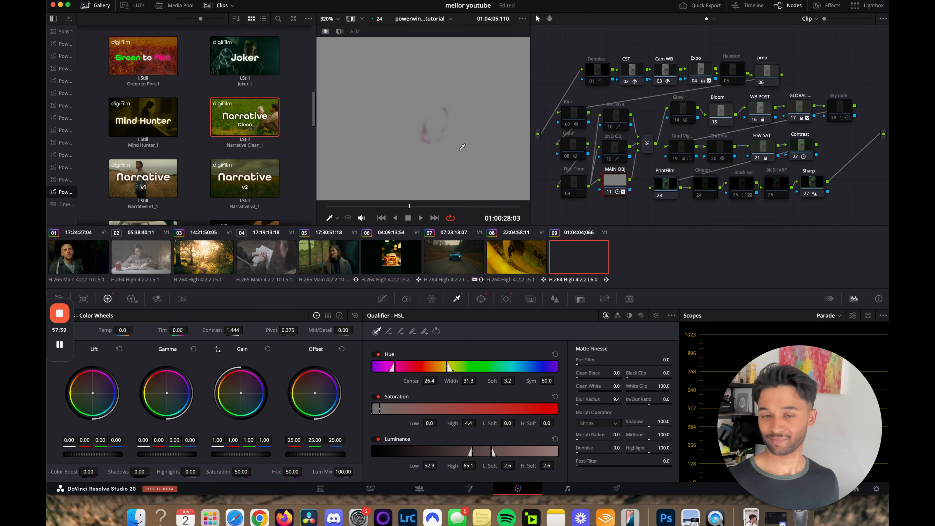
pyautogui.press('space')
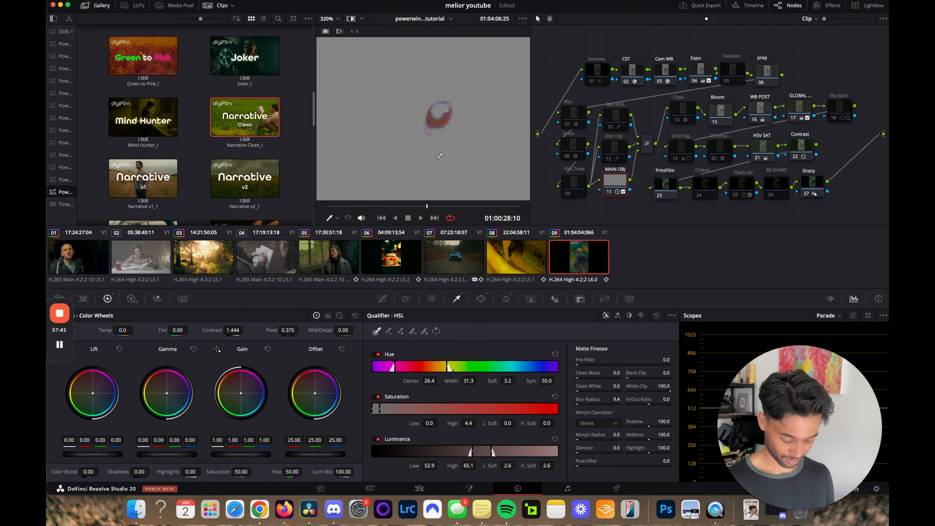
pyautogui.hotkey('shift', 'h')
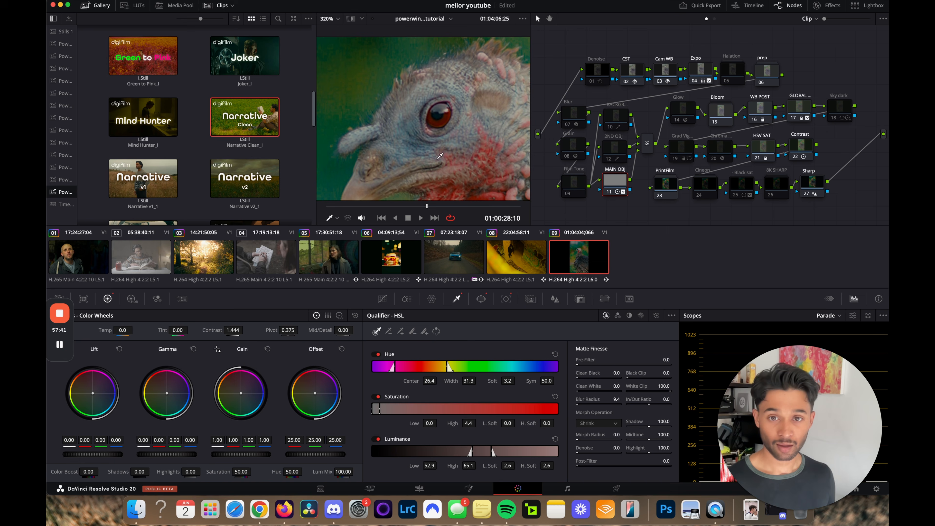
# Reset node 11's color wheels adjustments, and set its hue to 96 and gain to 1.12.
pyautogui.moveTo(303, 470); pyautogui.dragTo(309, 424)
pyautogui.click(355, 315)
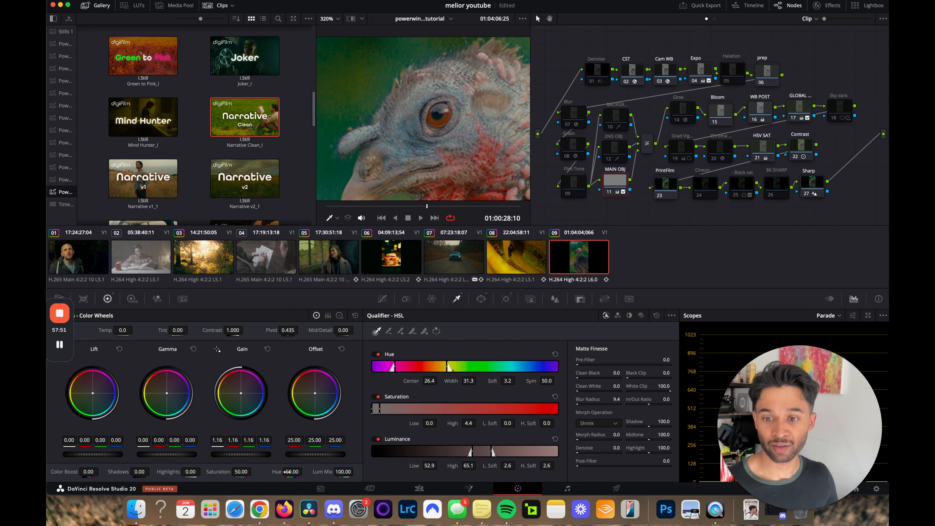
pyautogui.moveTo(286, 471); pyautogui.dragTo(307, 462)
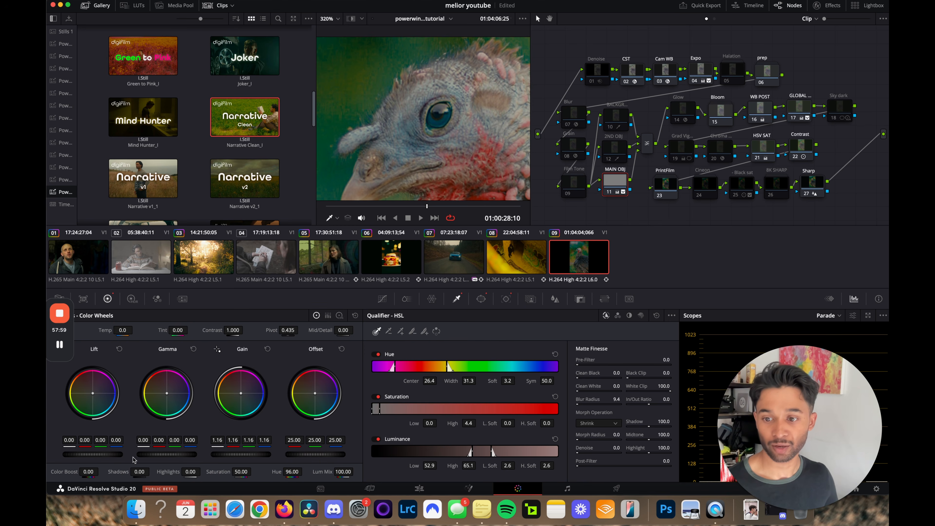
pyautogui.moveTo(239, 454); pyautogui.dragTo(213, 460)
# Preview the recolored eye in full screen, and set node 11's hue to 57 and saturation to 87.
pyautogui.press('super+f')
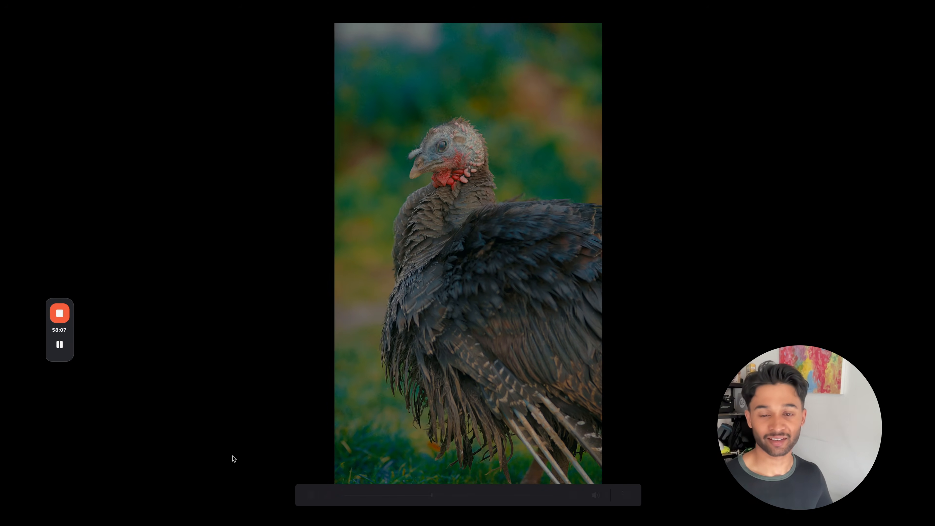
pyautogui.press('super+f')
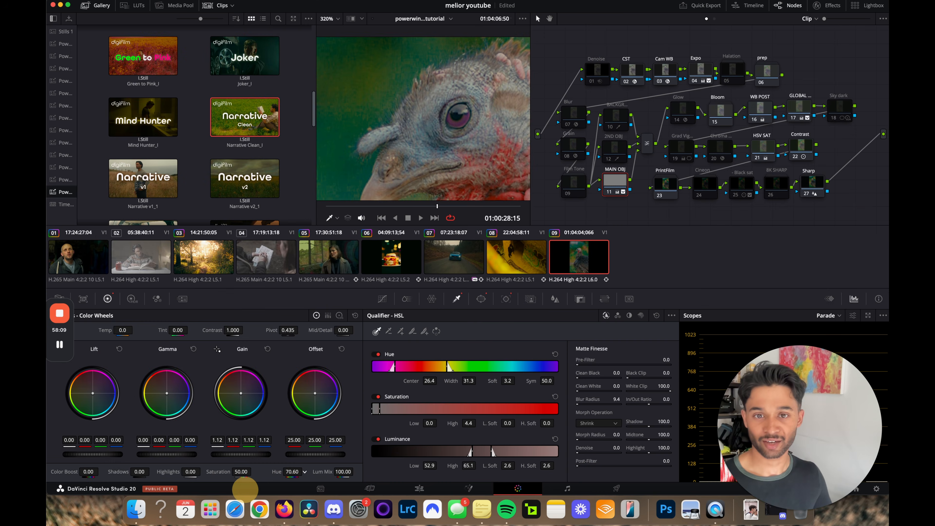
pyautogui.press('super+f')
pyautogui.press('super+f')
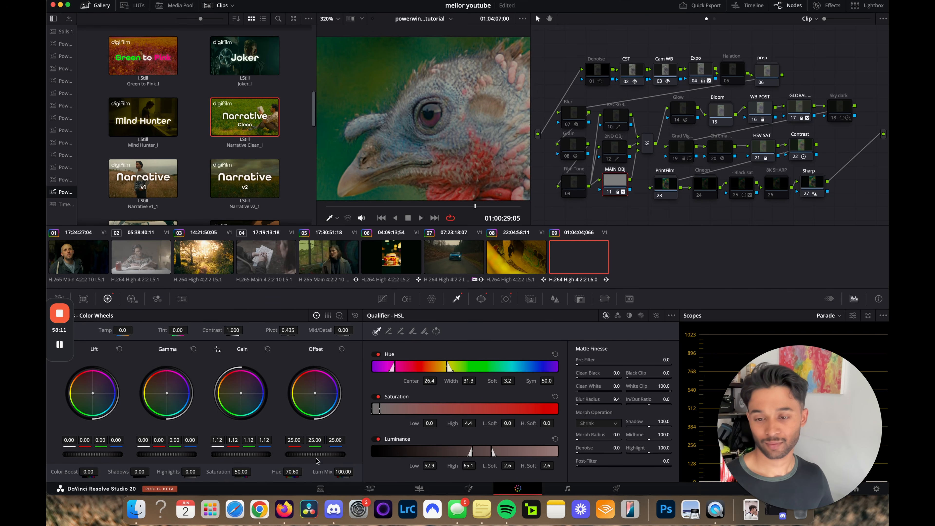
pyautogui.moveTo(297, 472); pyautogui.dragTo(321, 459)
# Play the graded clip 09 in full screen and examine the red eye both up close and within the whole frame.
pyautogui.press('p')
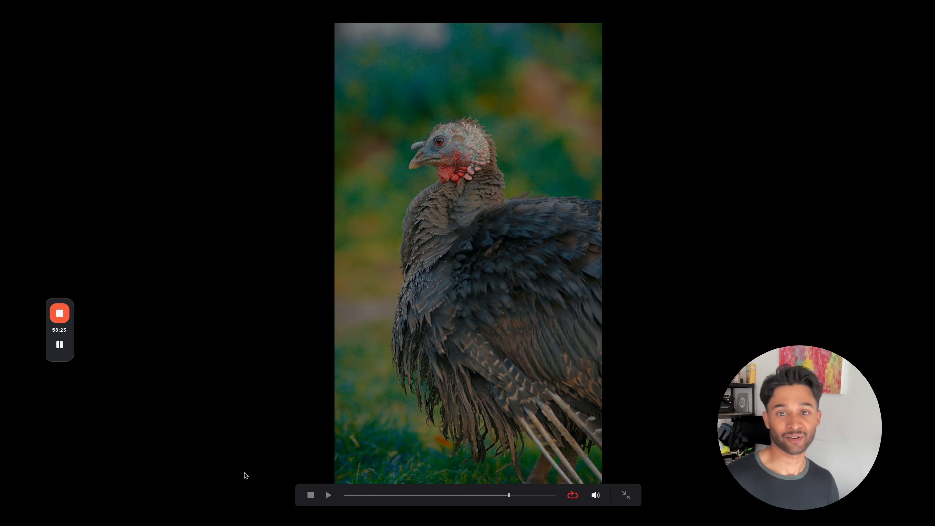
pyautogui.press('space')
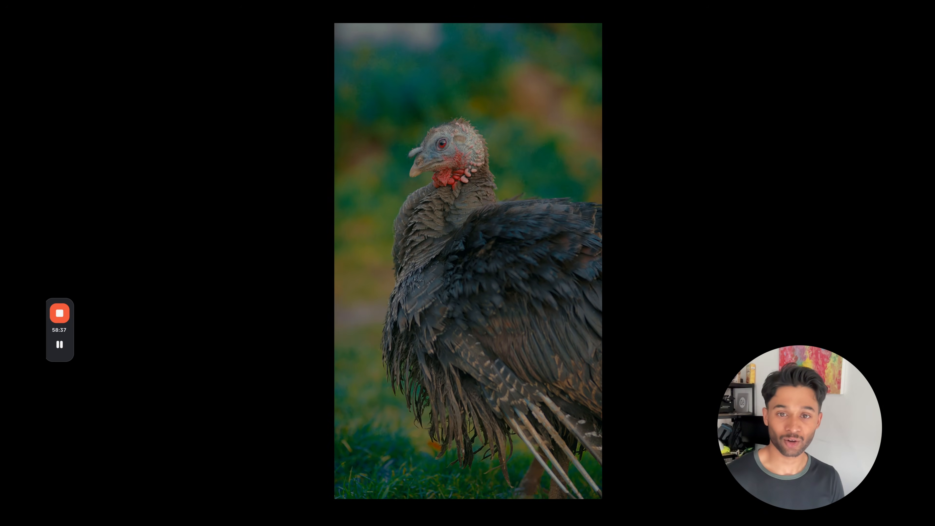
pyautogui.press('Escape')
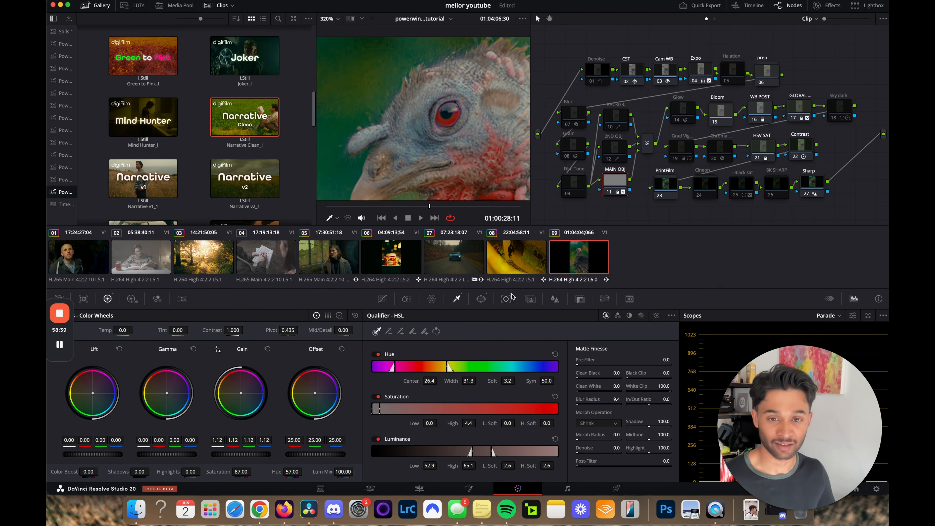
pyautogui.press('super+f')
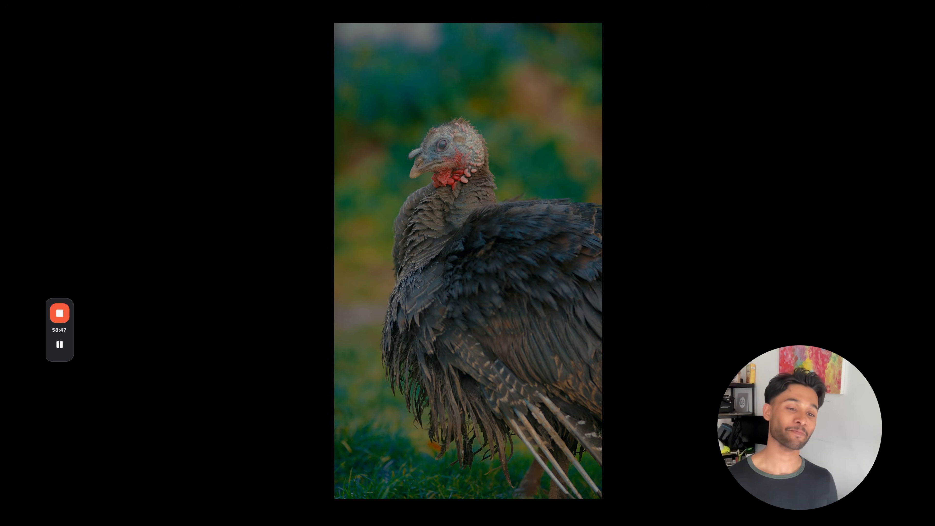
pyautogui.press('Escape')
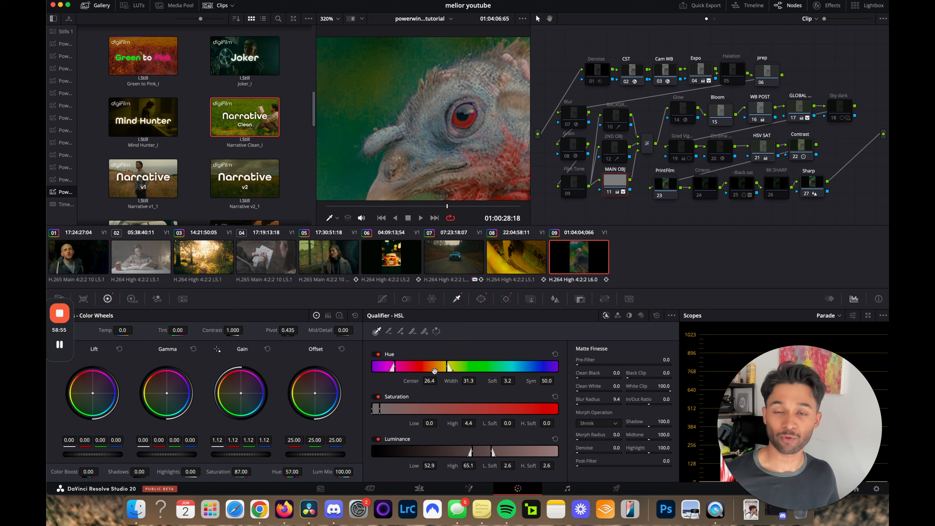
pyautogui.scroll(-5, 459, 121)
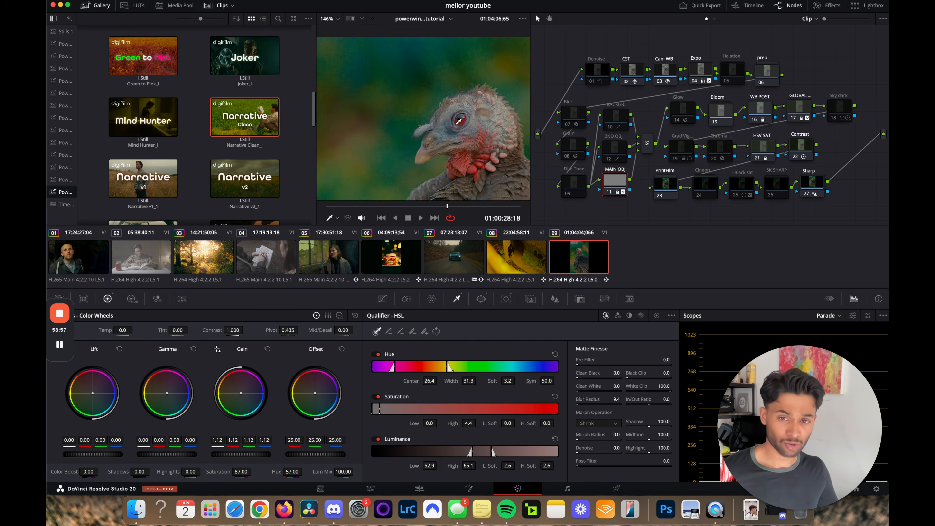
pyautogui.scroll(-6, 459, 121)
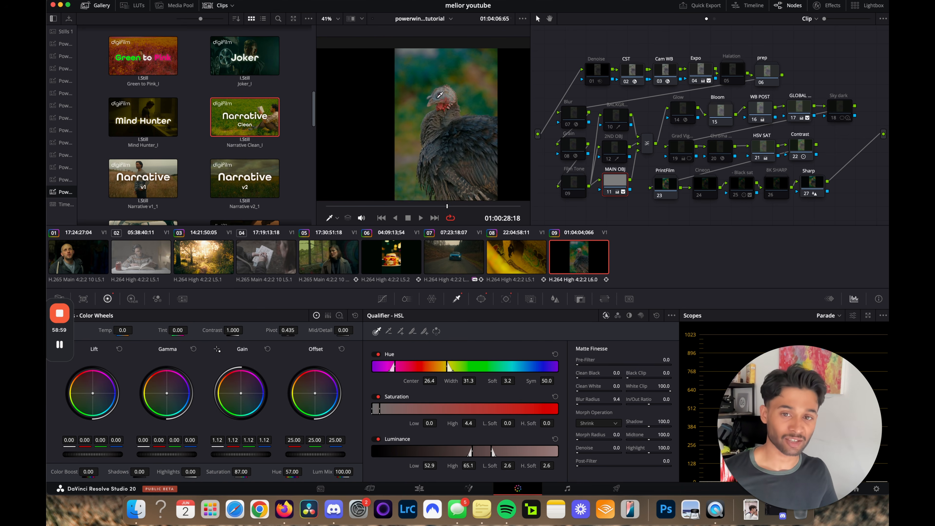
pyautogui.scroll(-3, 439, 95)
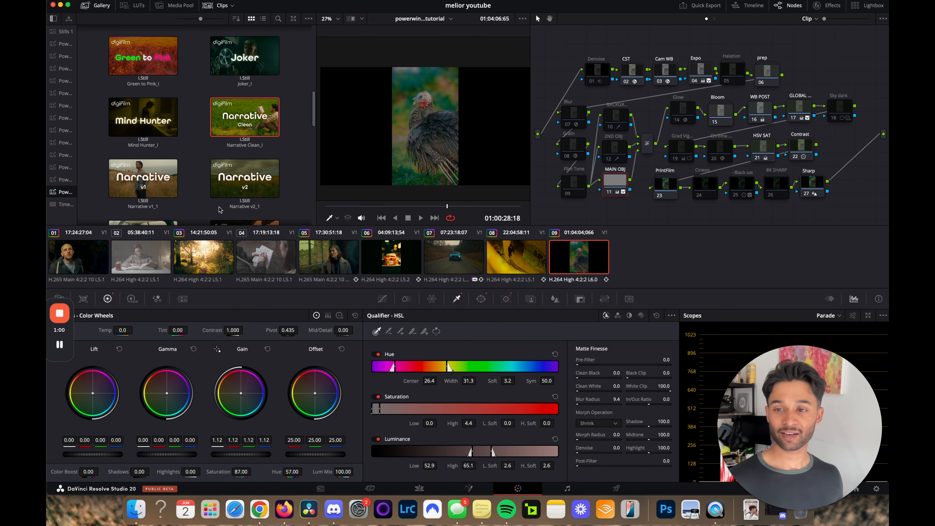
pyautogui.moveTo(60, 321)
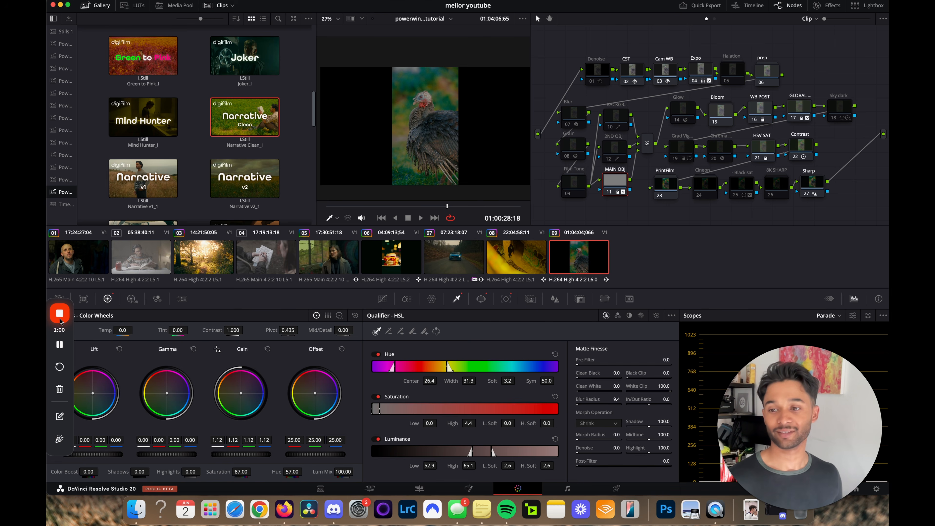